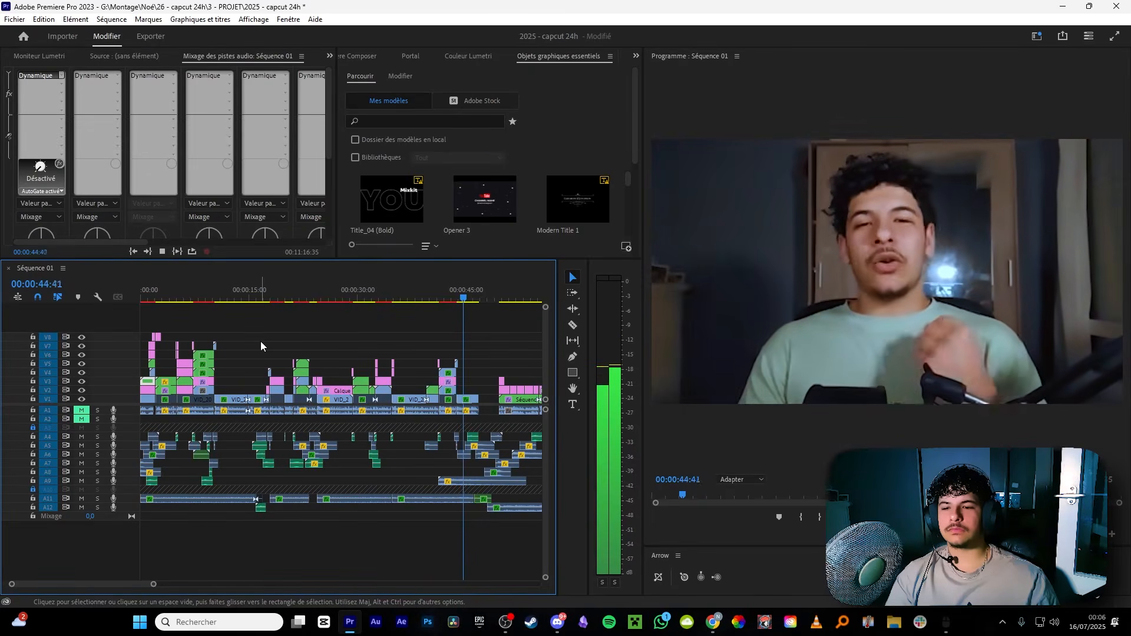
# Play the edit past the first minute, stop playback, and examine the clip layout across the full sequence.
pyautogui.scroll(-10, 362, 484)
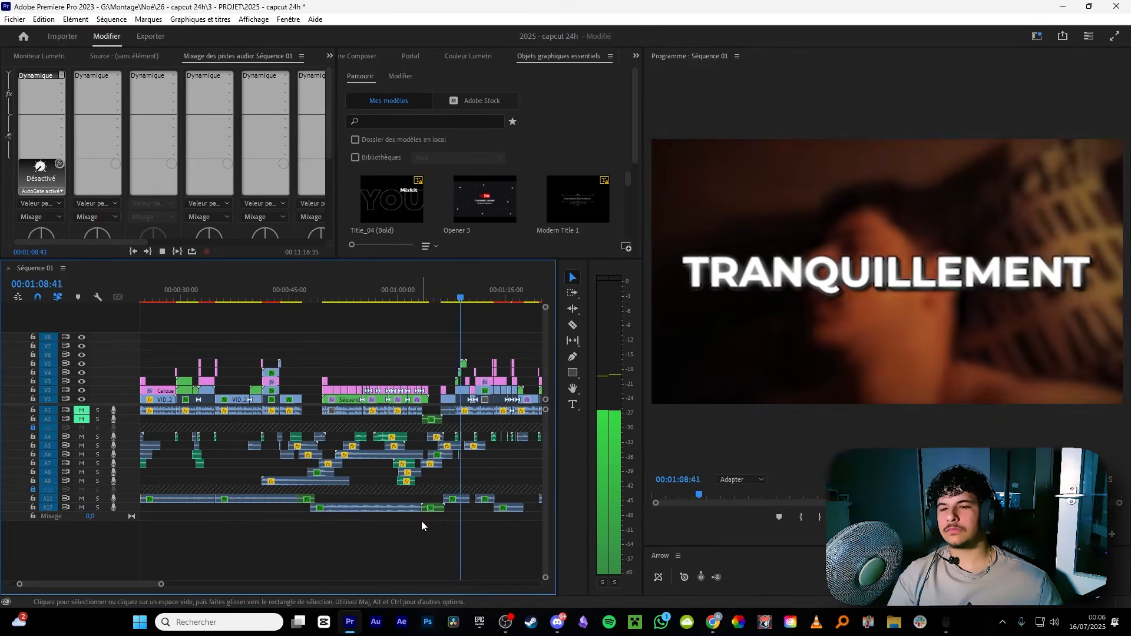
pyautogui.scroll(-1, 420, 518)
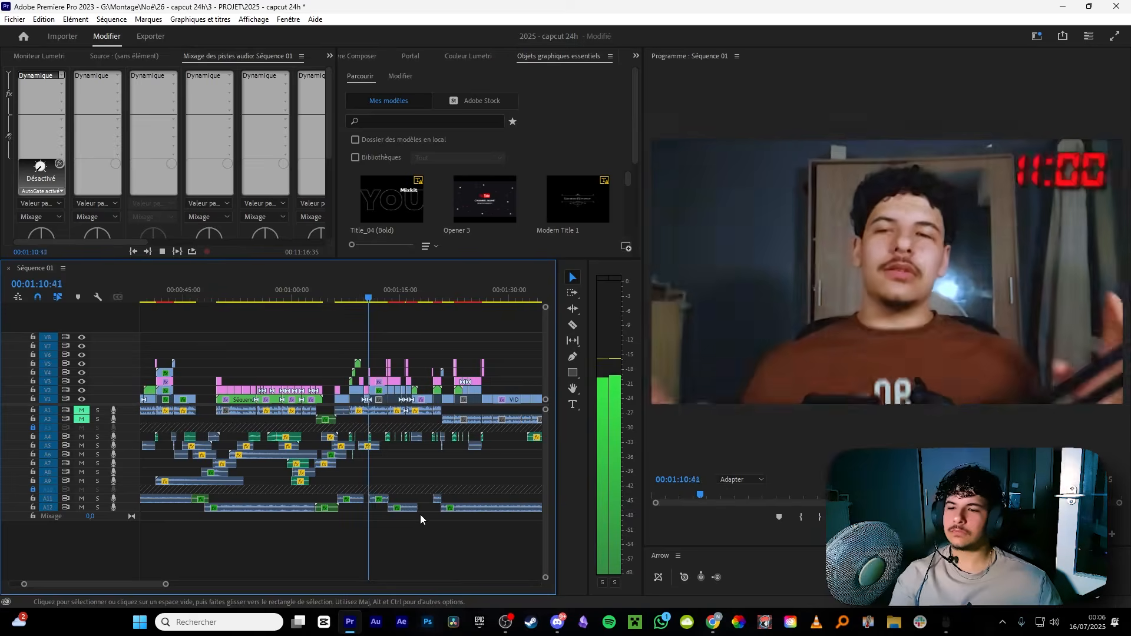
pyautogui.press('space')
pyautogui.scroll(5, 413, 465)
pyautogui.scroll(-2, 422, 457)
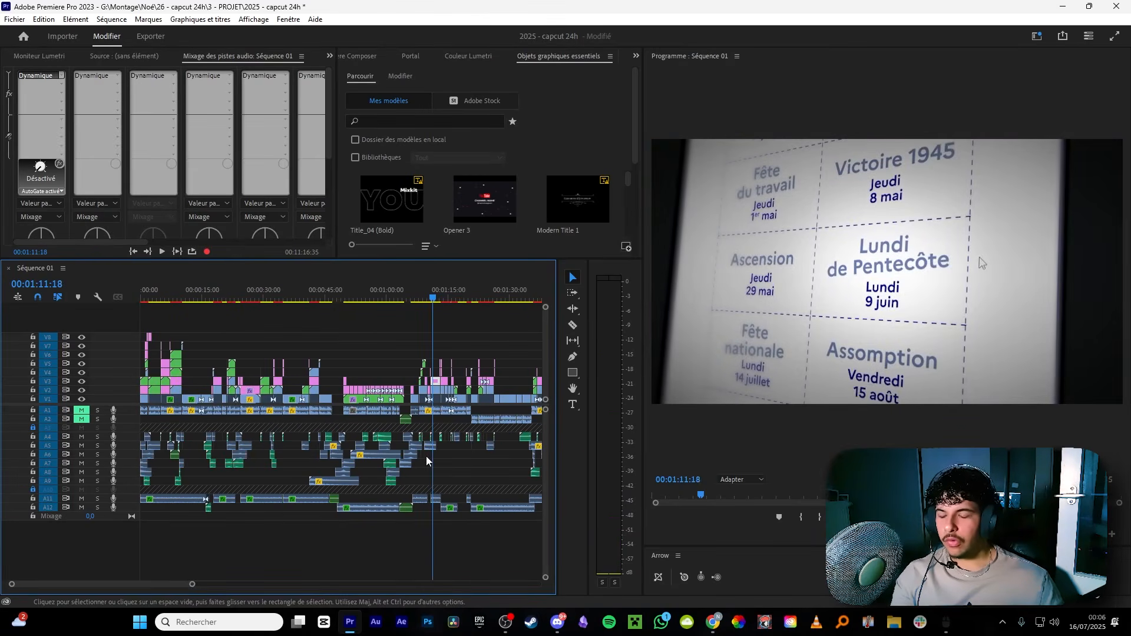
pyautogui.scroll(-4, 423, 458)
pyautogui.scroll(-3, 245, 459)
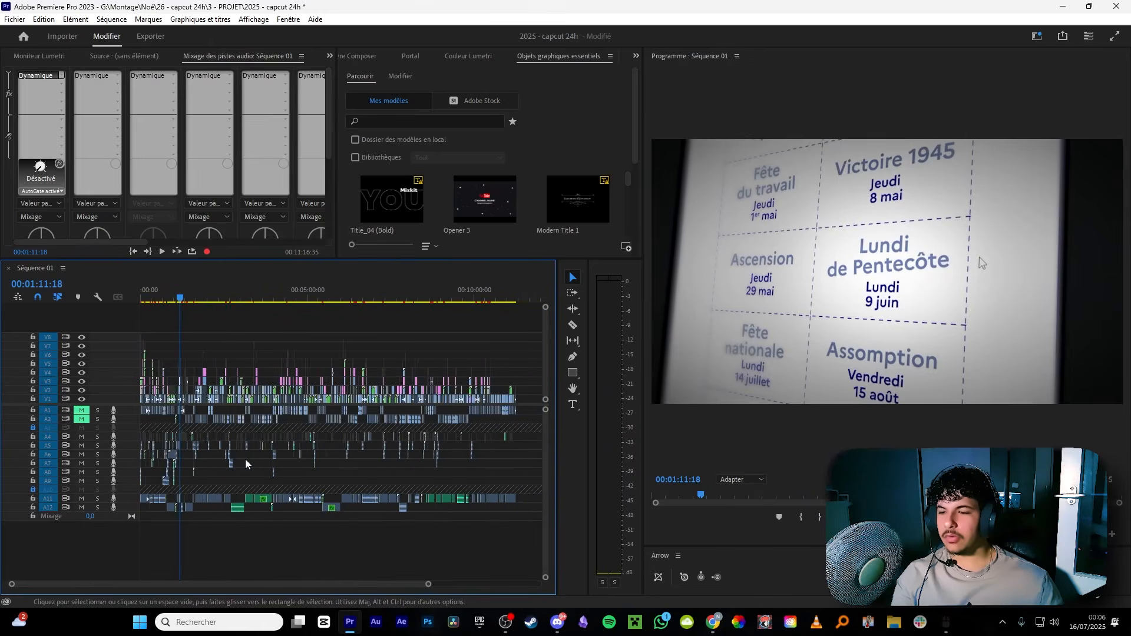
pyautogui.scroll(-1, 158, 463)
pyautogui.scroll(1, 158, 462)
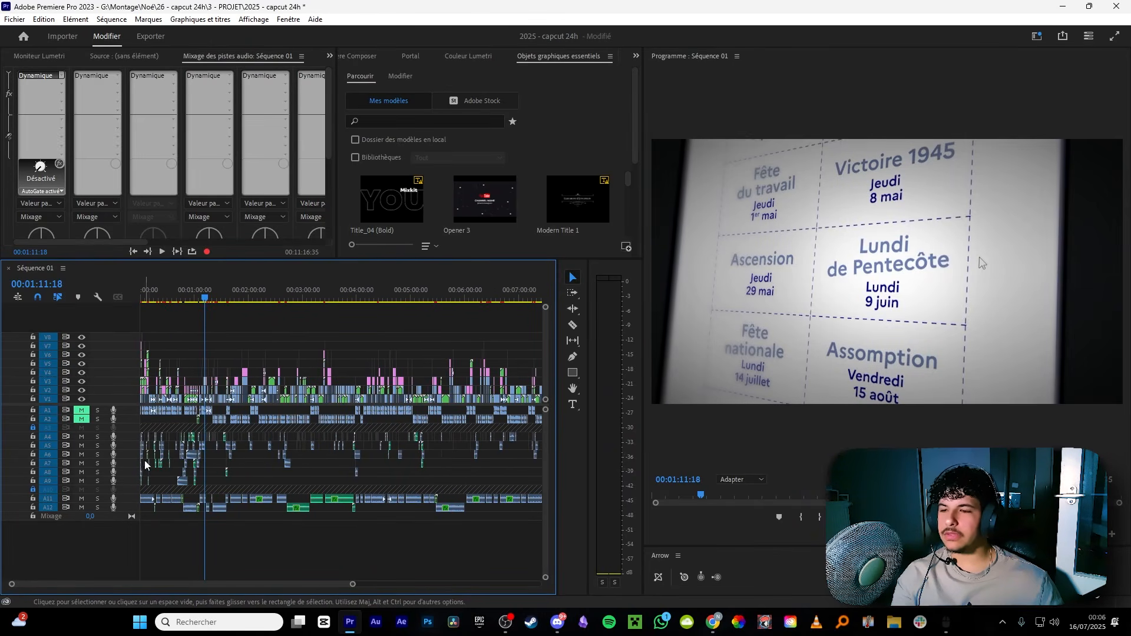
pyautogui.scroll(-3, 189, 480)
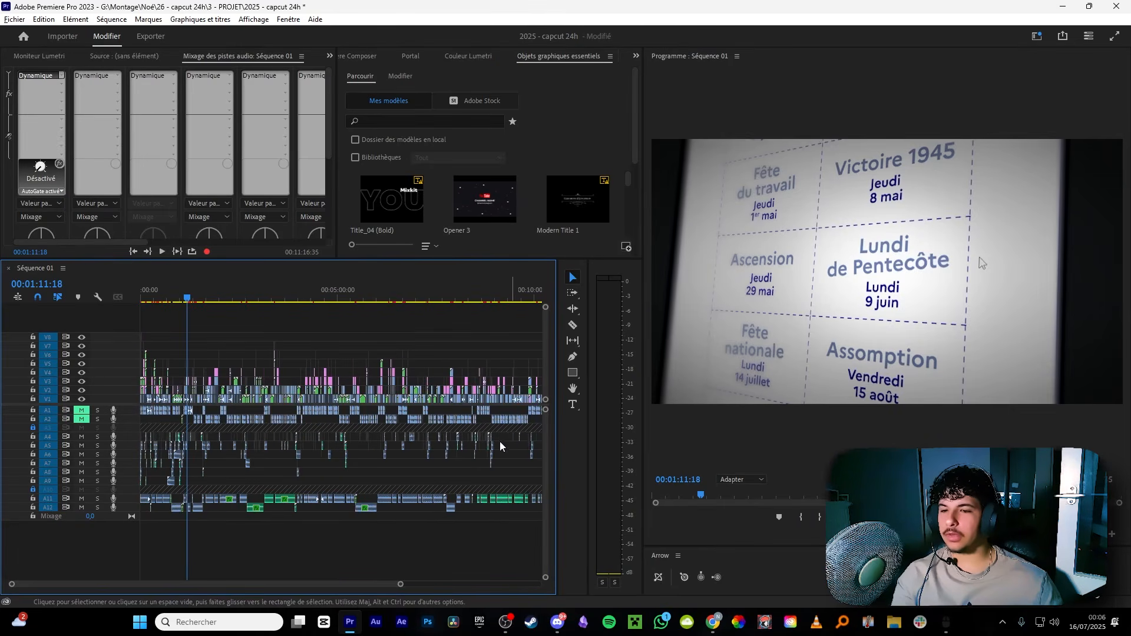
# Select the sound-effect clips on the middle audio tracks across the sequence and inspect how they are distributed.
pyautogui.moveTo(514, 432); pyautogui.dragTo(200, 480)
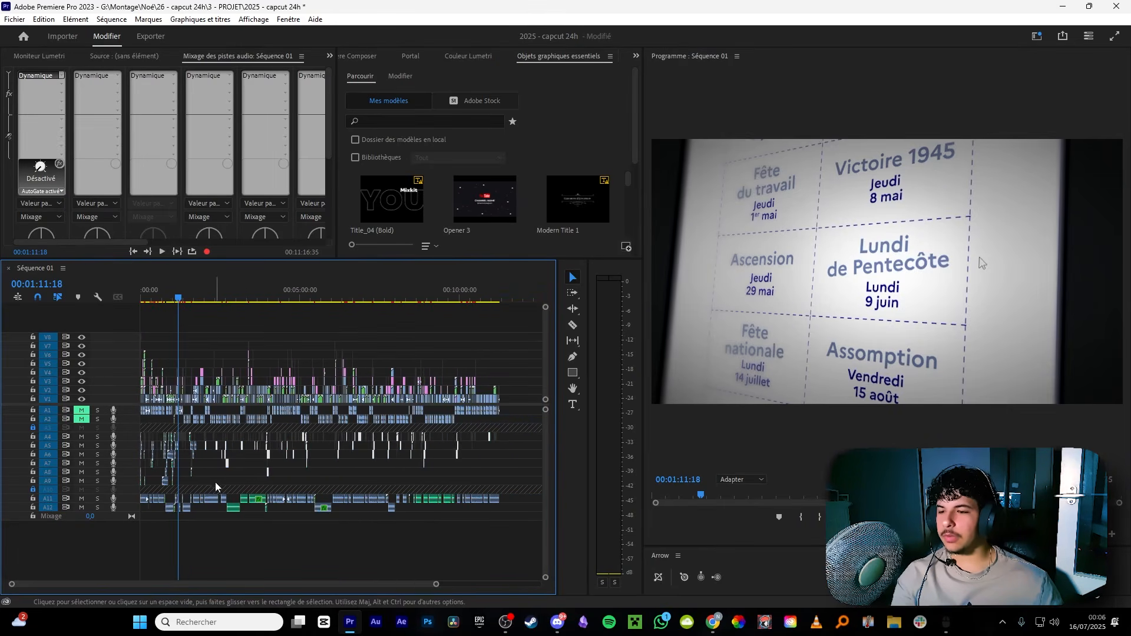
pyautogui.scroll(3, 210, 479)
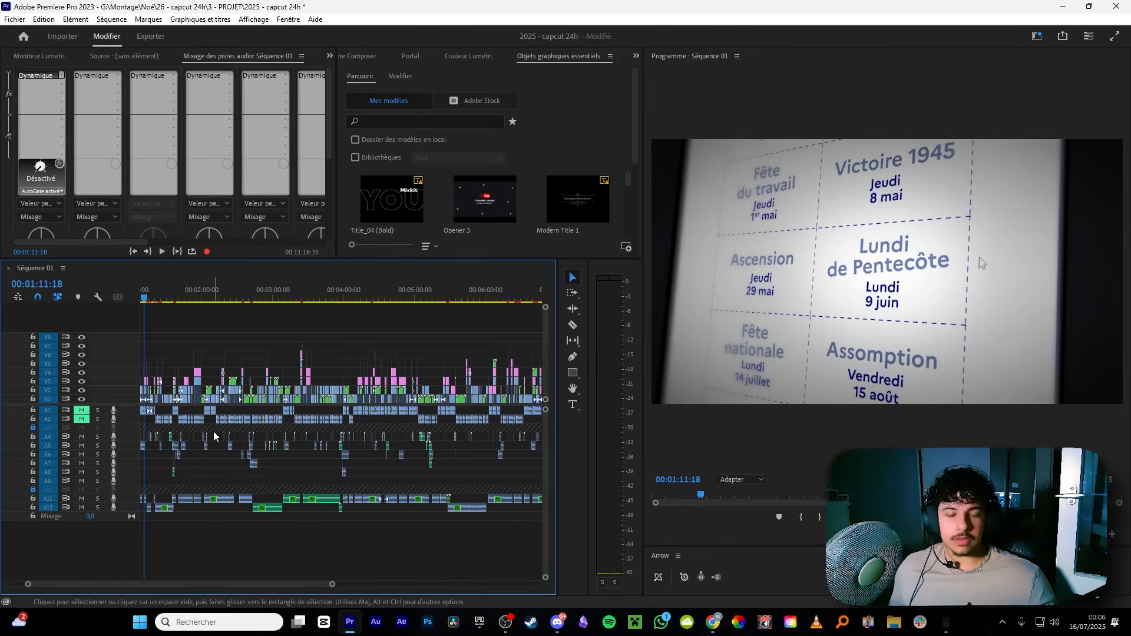
pyautogui.scroll(10, 256, 458)
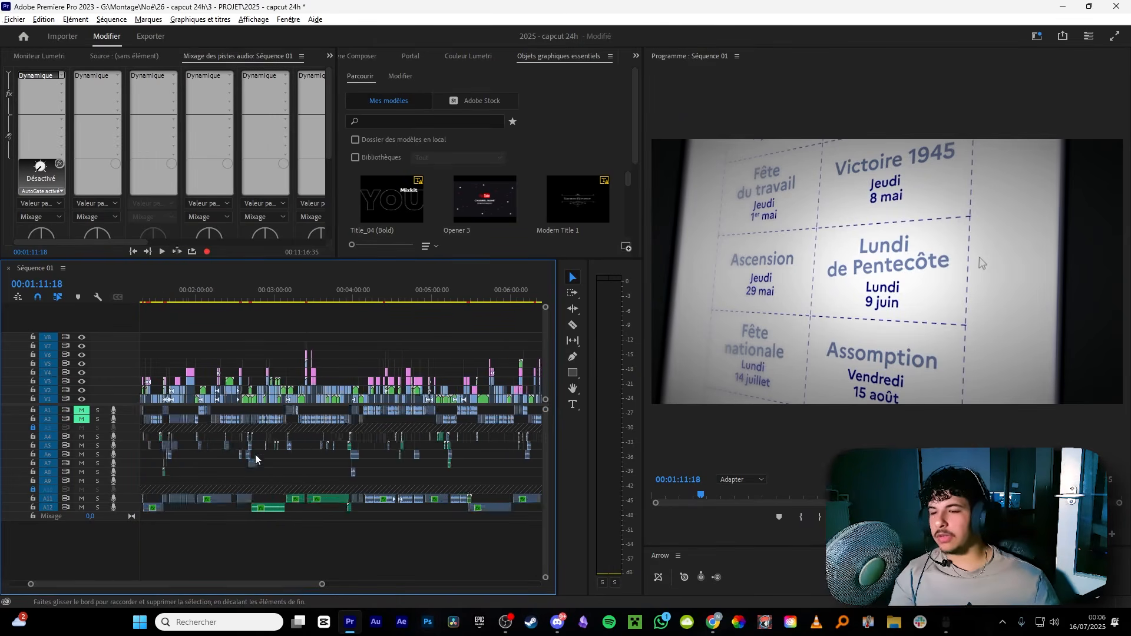
pyautogui.scroll(-4, 203, 468)
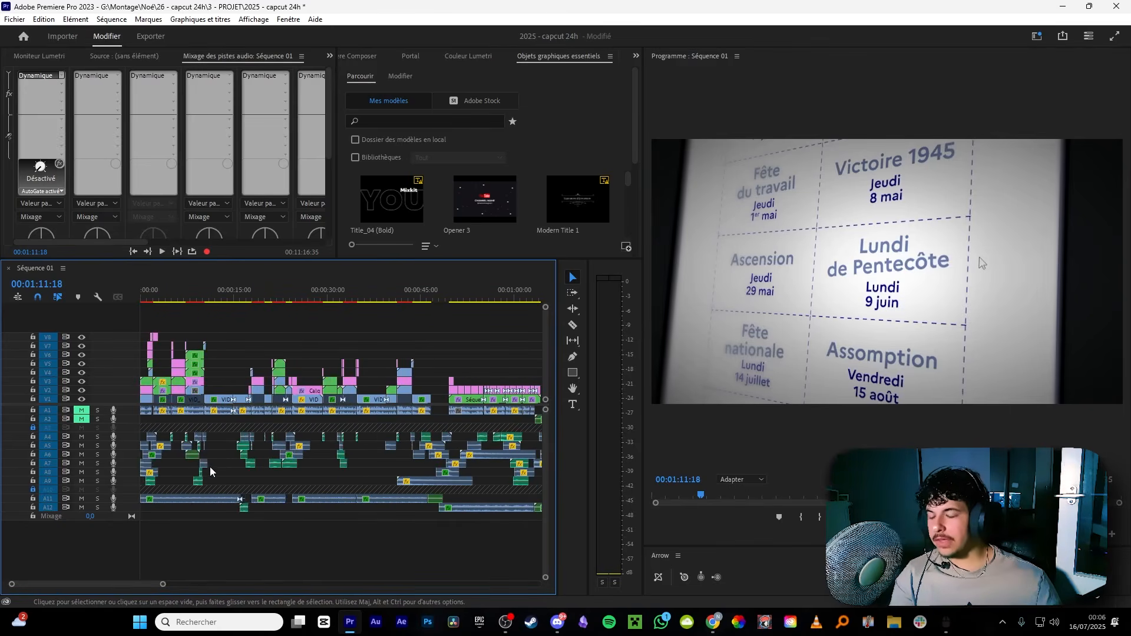
# Unmute audio tracks A1 and A2 and move the playhead back to 00:00:22:27.
pyautogui.scroll(-3, 212, 469)
pyautogui.press('Up')
pyautogui.moveTo(471, 298); pyautogui.dragTo(438, 298)
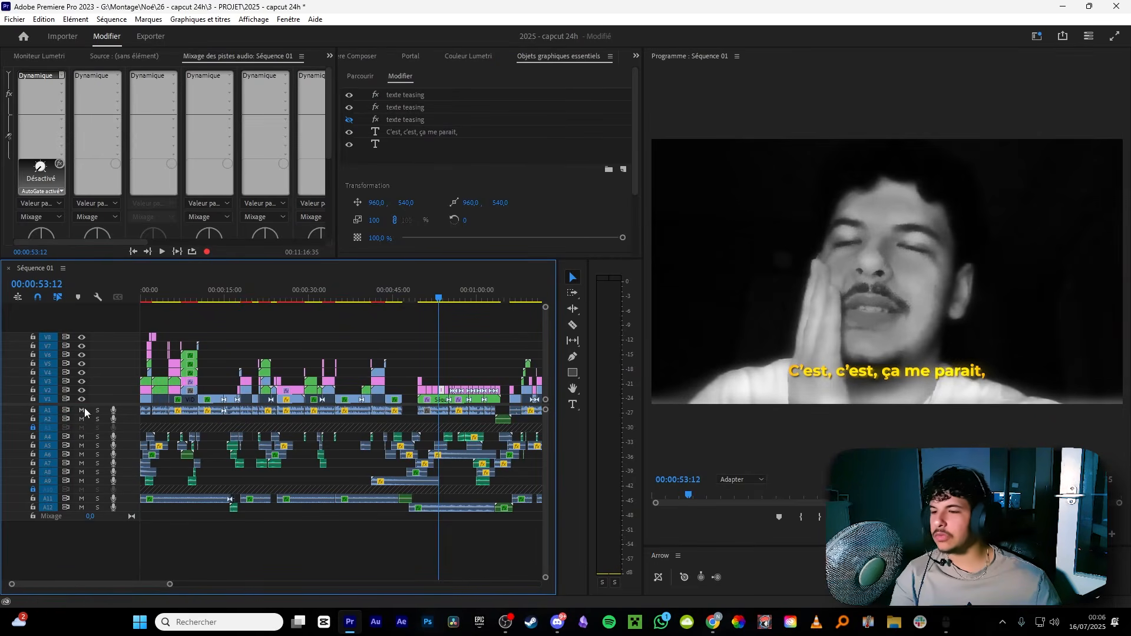
pyautogui.click(266, 299)
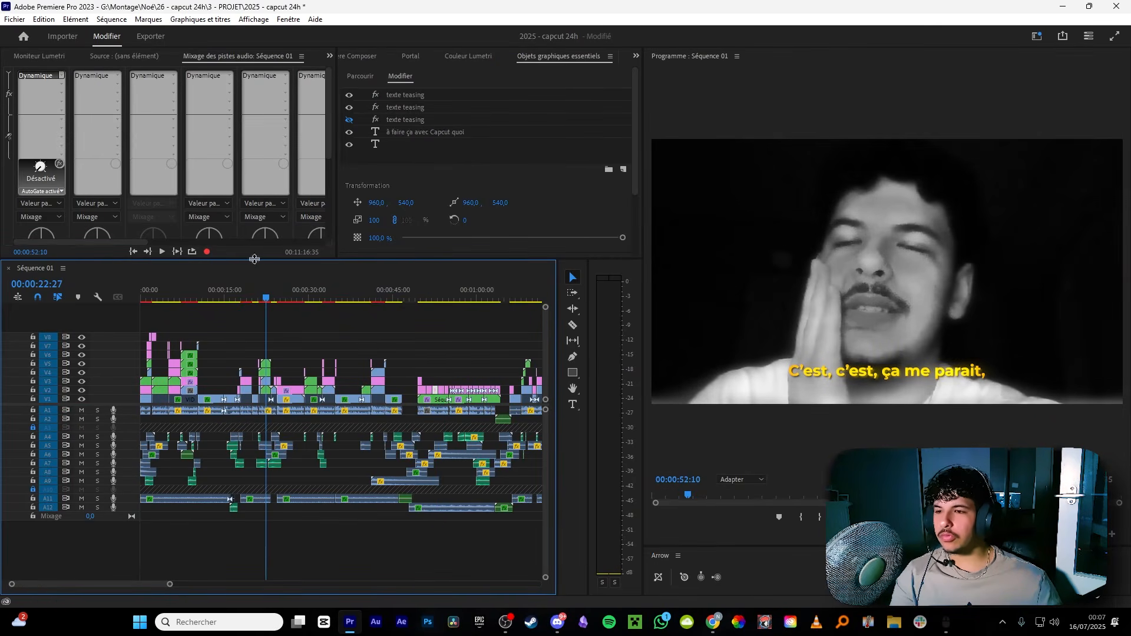
# Enlarge the timeline area, expand audio tracks 4 to 9, and show the sequence's opening seconds in detail.
pyautogui.press('`')
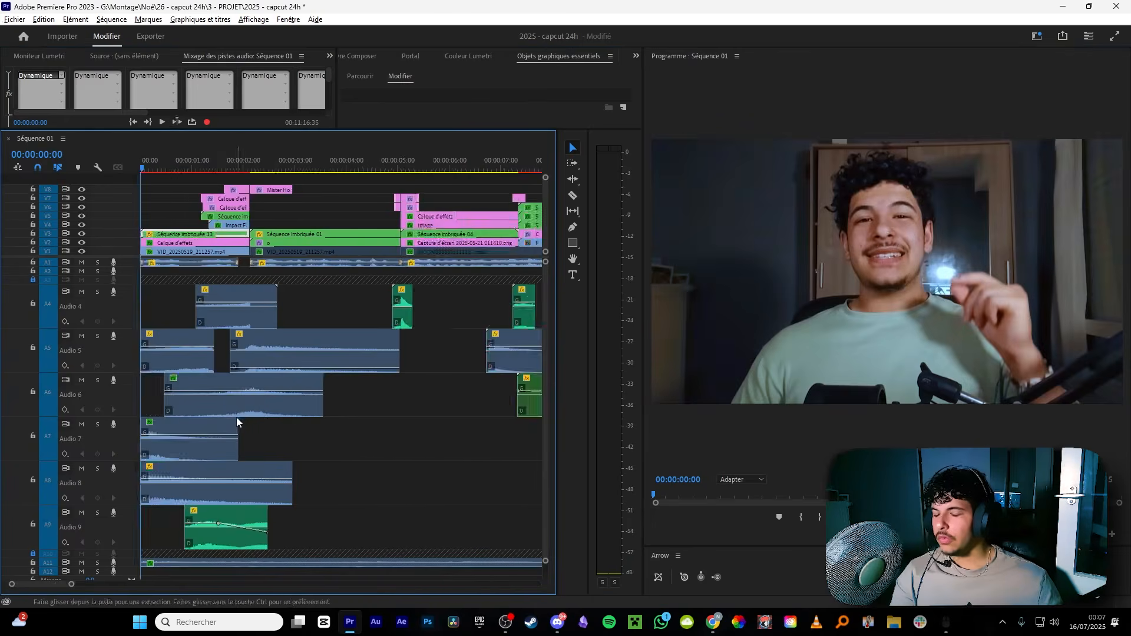
pyautogui.press('=')
pyautogui.press('=')
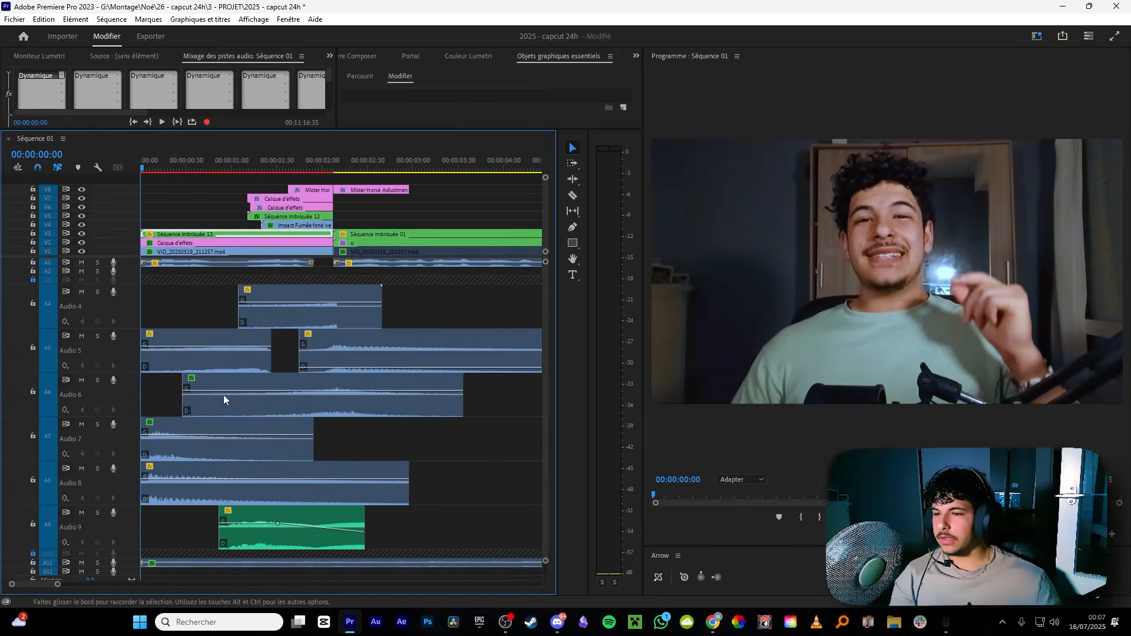
# Solo Audio 5, play the opening from the beginning, and clear the solo.
pyautogui.press('space')
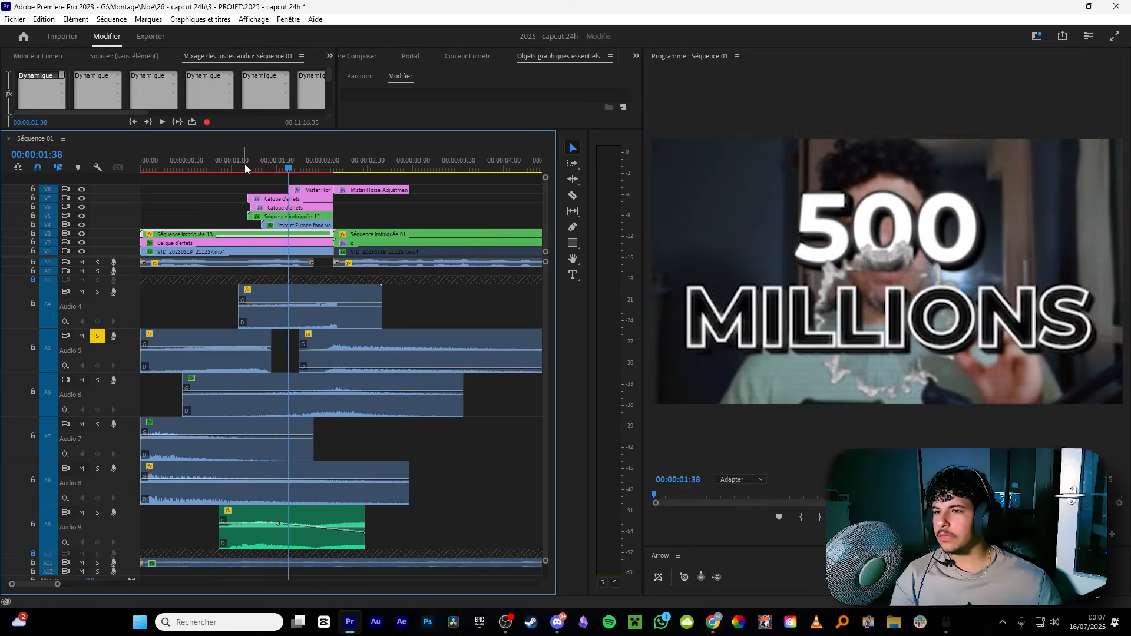
pyautogui.moveTo(245, 167); pyautogui.dragTo(141, 167)
pyautogui.press('space')
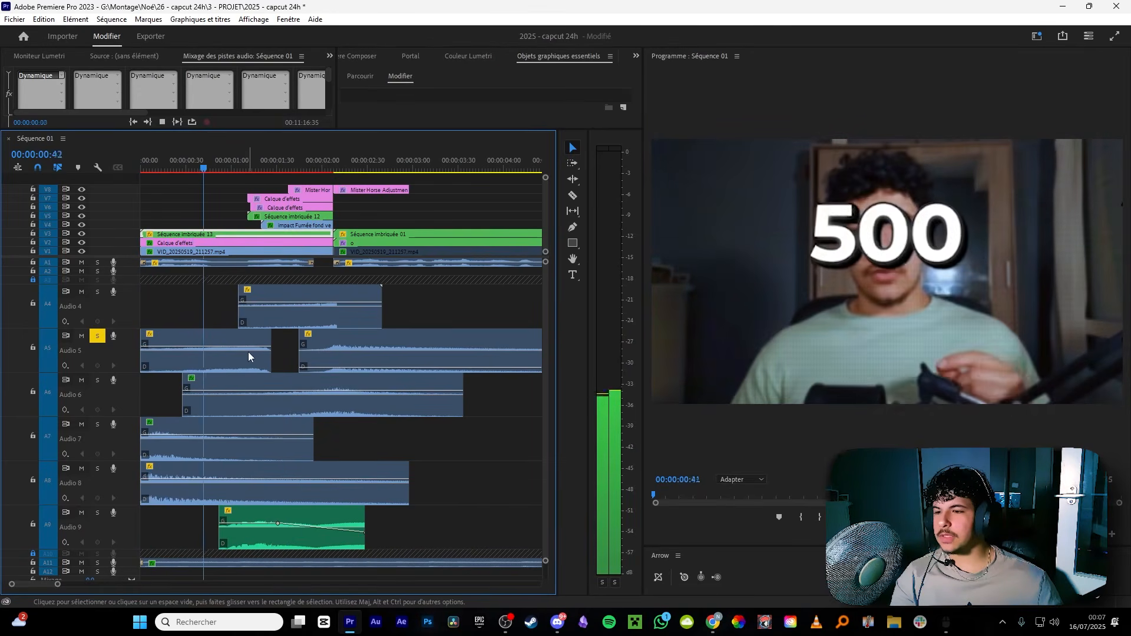
pyautogui.press('Home')
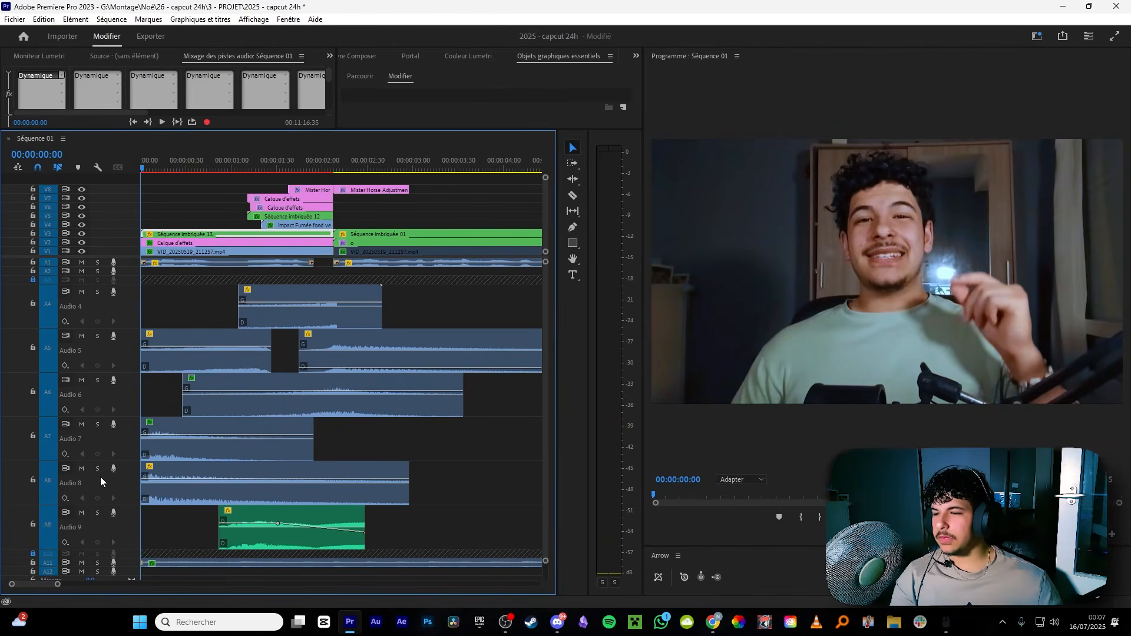
# Solo Audio 7 and Audio 8 together, play the opening, and return to the start.
pyautogui.click(97, 469)
pyautogui.click(98, 424)
pyautogui.press('space')
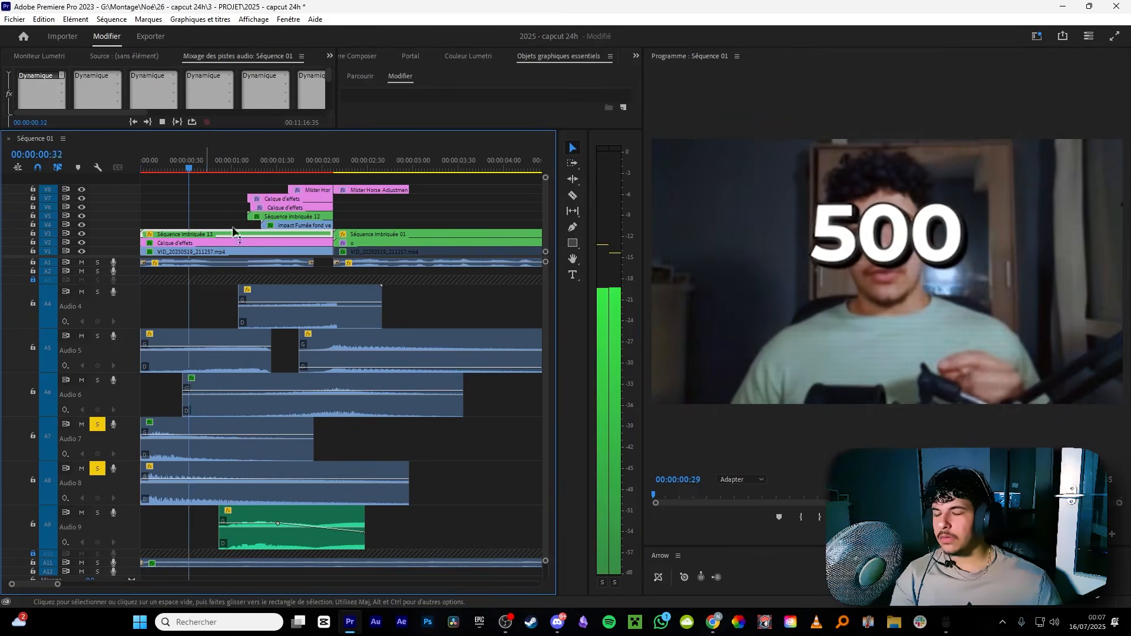
pyautogui.press('space')
pyautogui.click(142, 160)
# Remove the solo from Audio 8 and listen to Audio 7 alone twice from the start.
pyautogui.click(98, 469)
pyautogui.press('space')
pyautogui.press('space')
pyautogui.press('Home')
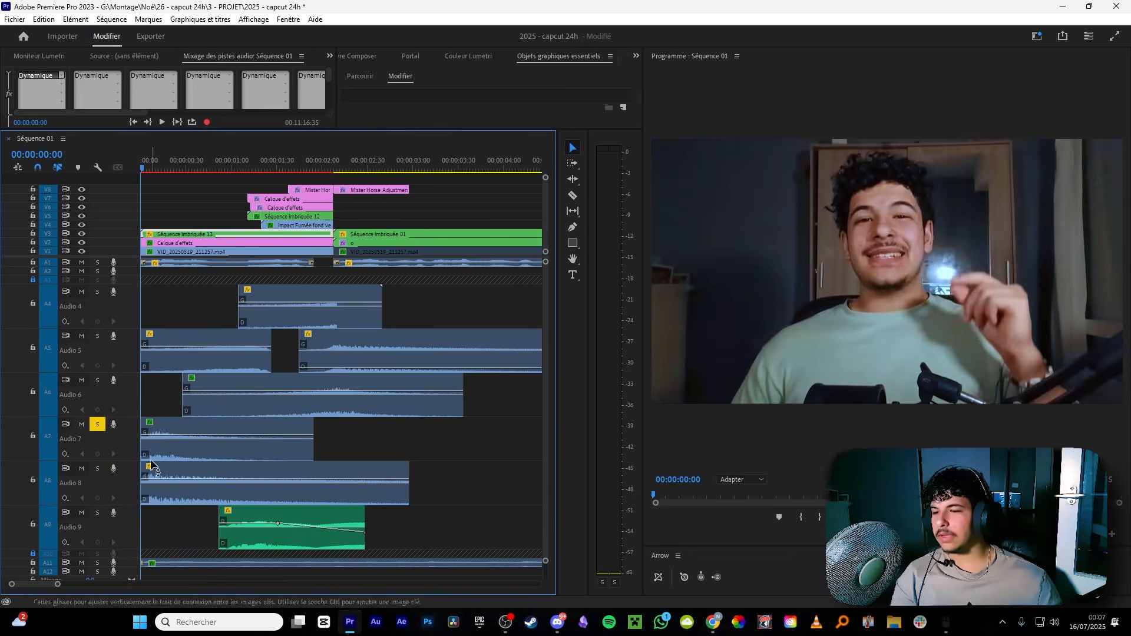
pyautogui.press('space')
pyautogui.press('space')
pyautogui.press('Home')
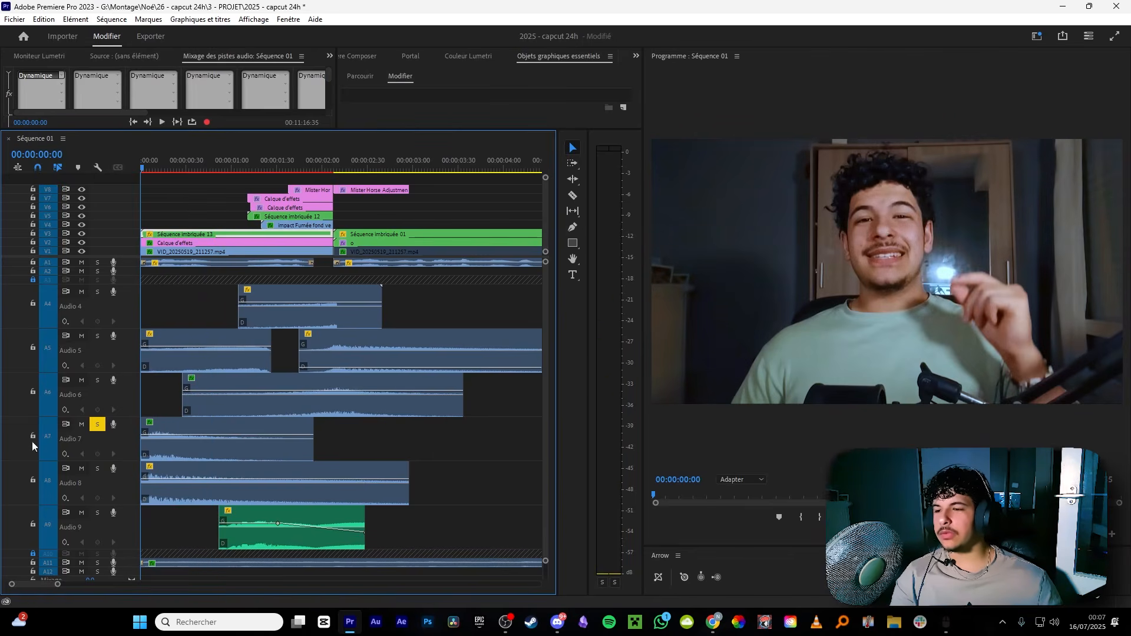
# Listen to Audio 8 alone from the start, clear the solo, and select the opening clips on Audio 7 and 8.
pyautogui.click(97, 470)
pyautogui.press('space')
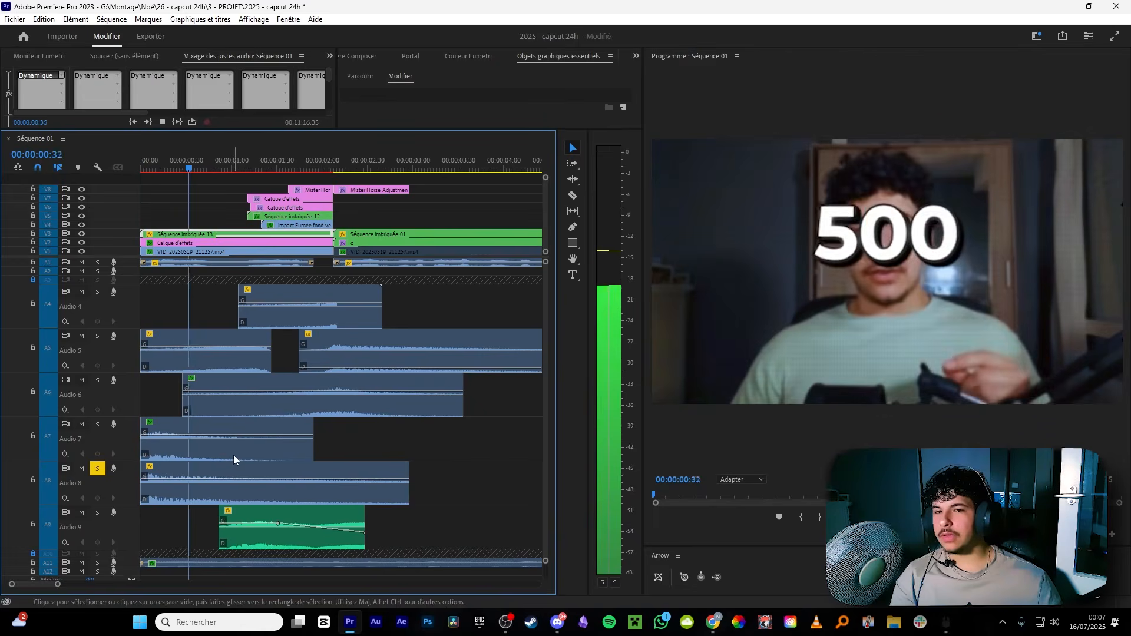
pyautogui.press('space')
pyautogui.press('Home')
pyautogui.moveTo(160, 504); pyautogui.dragTo(103, 470)
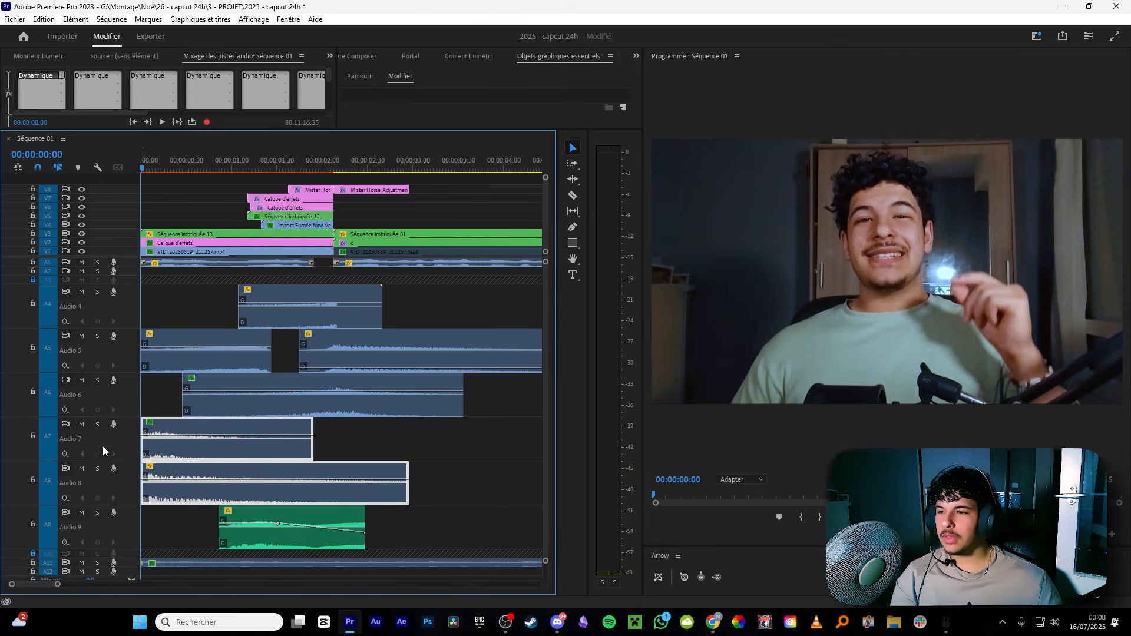
# Solo Audio 5 again and play its opening sound effect.
pyautogui.click(97, 336)
pyautogui.click(194, 308)
pyautogui.press('space')
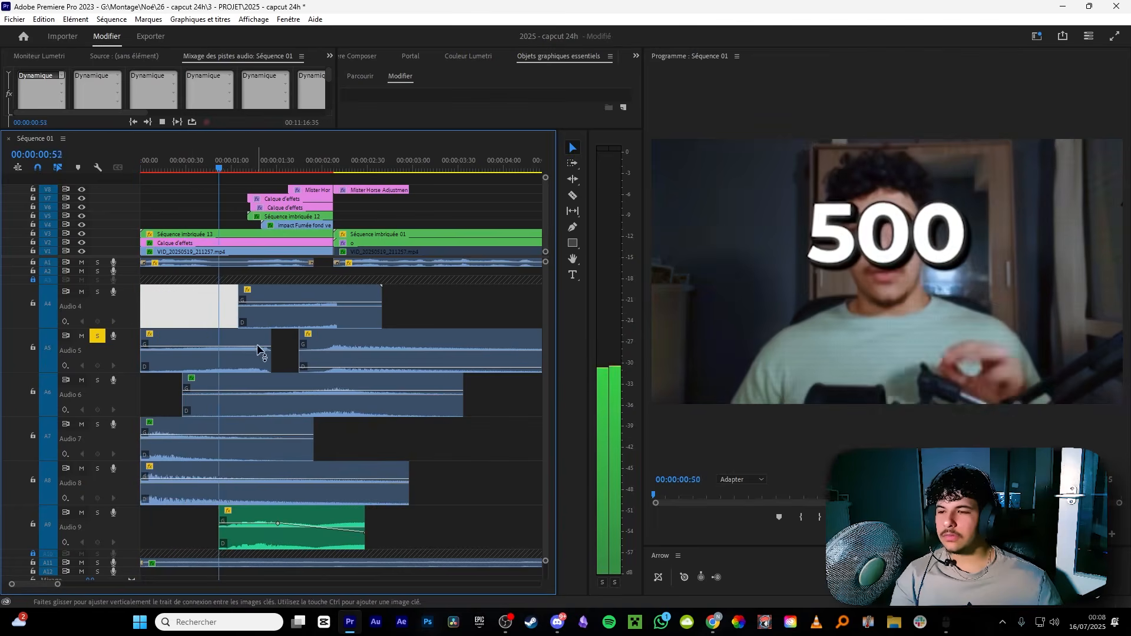
pyautogui.press('space')
# Add Audio 7 and Audio 8 to the soloed tracks and play the combined sounds from the start.
pyautogui.click(81, 424)
pyautogui.click(81, 468)
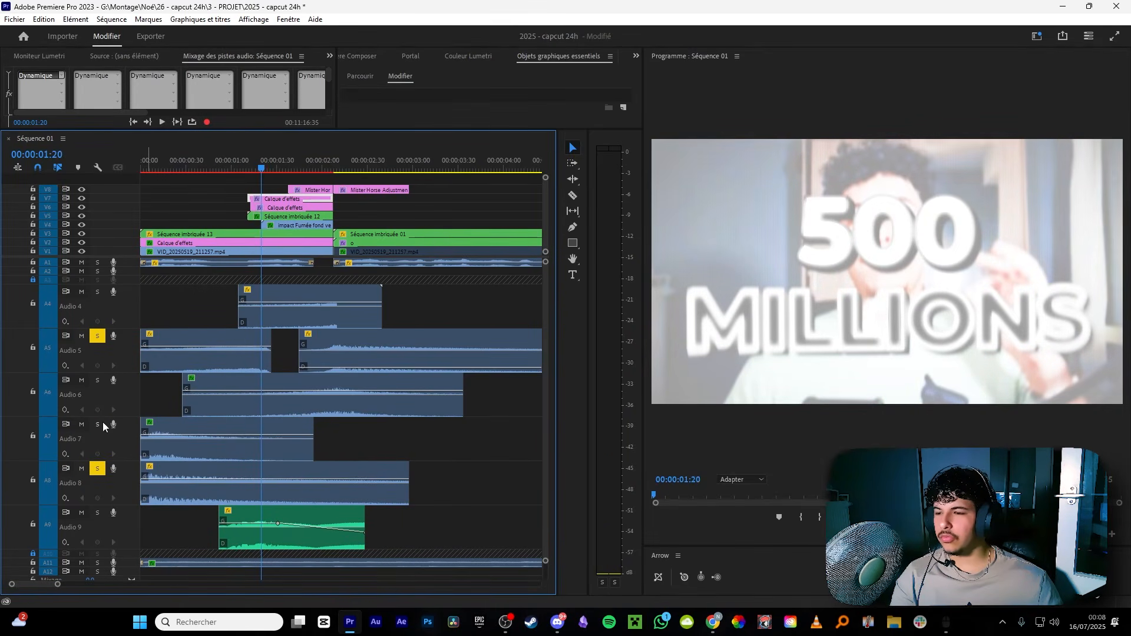
pyautogui.moveTo(273, 159); pyautogui.dragTo(140, 160)
pyautogui.press('space')
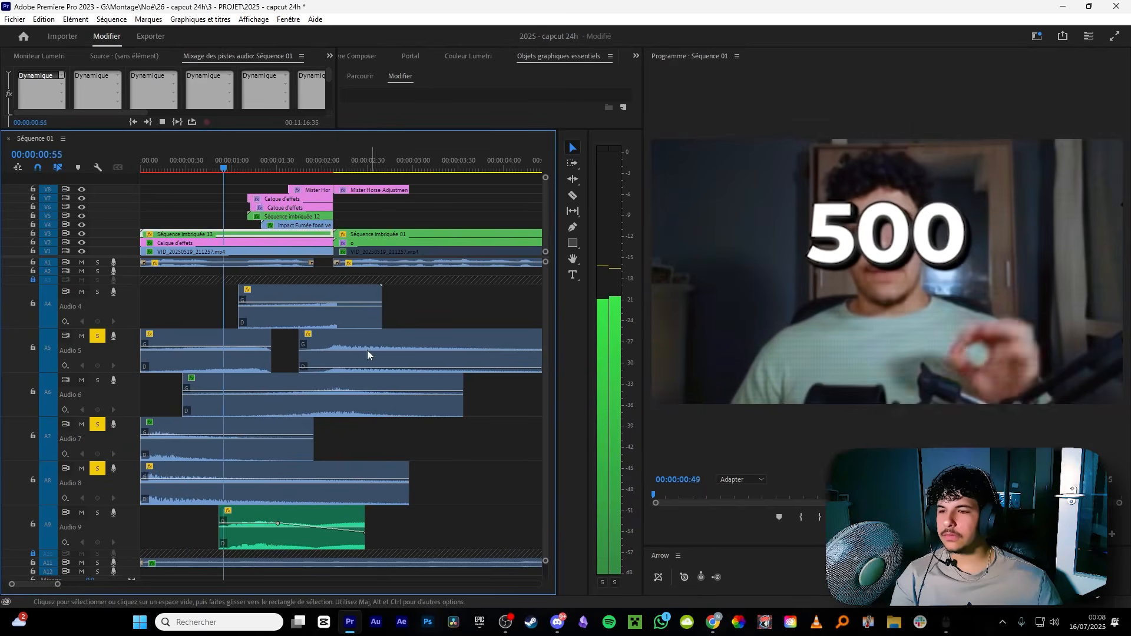
pyautogui.press('space')
# Solo Audio 9 as well and play the combined effects from 00:00:00:33.
pyautogui.click(190, 164)
pyautogui.click(97, 512)
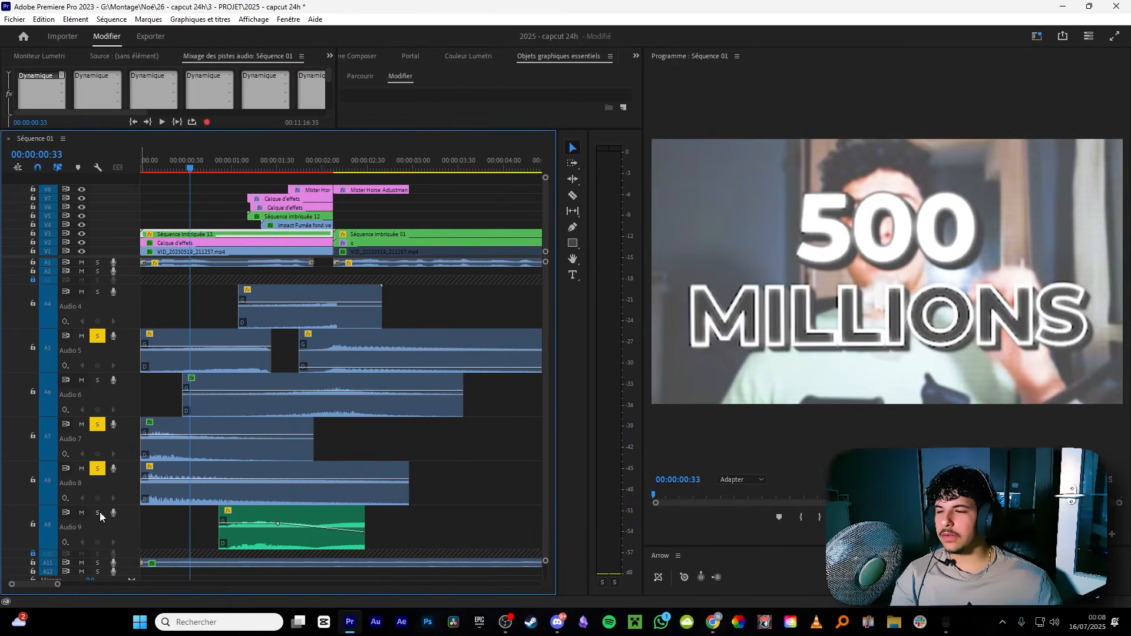
pyautogui.press('space')
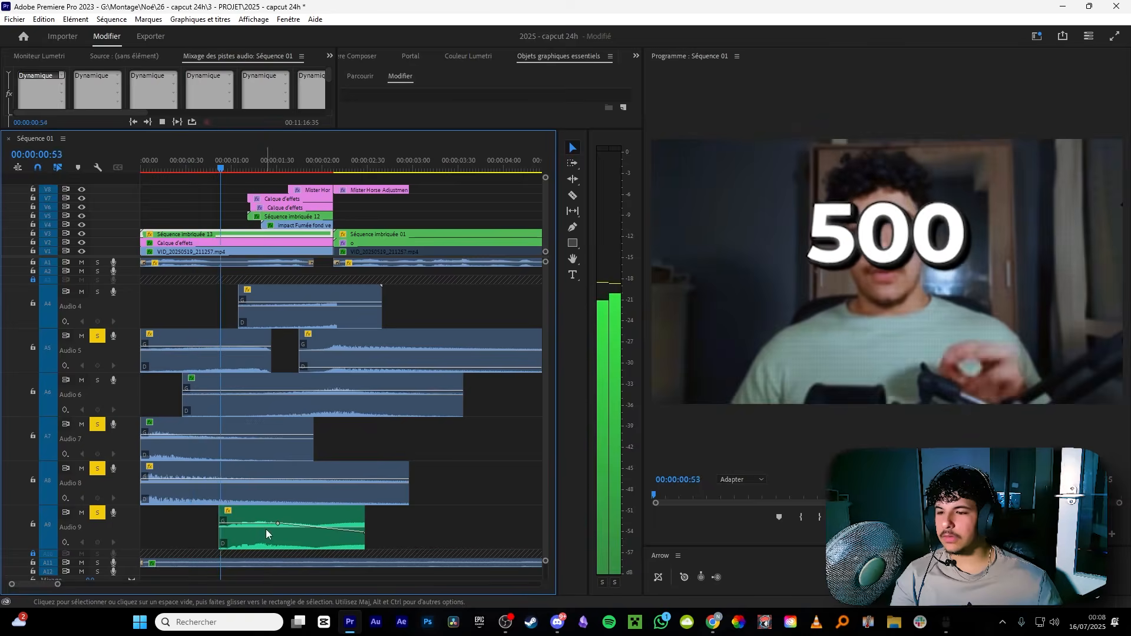
pyautogui.press('space')
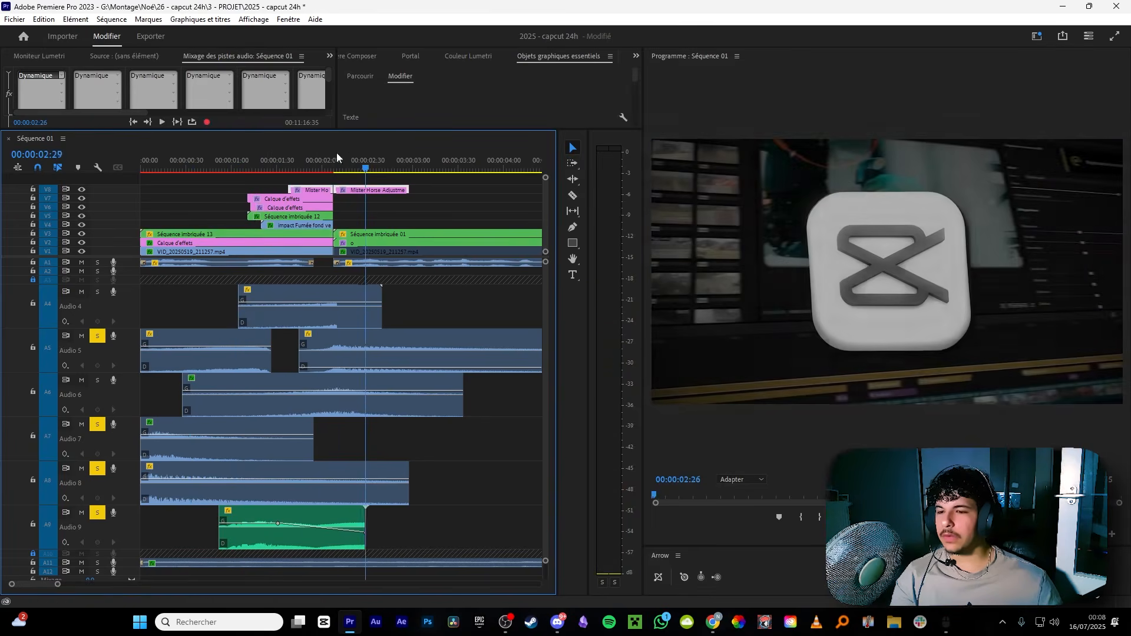
# Add Audio 4 to the soloed tracks and position the playhead at 00:00:01:27, before the transition.
pyautogui.click(272, 160)
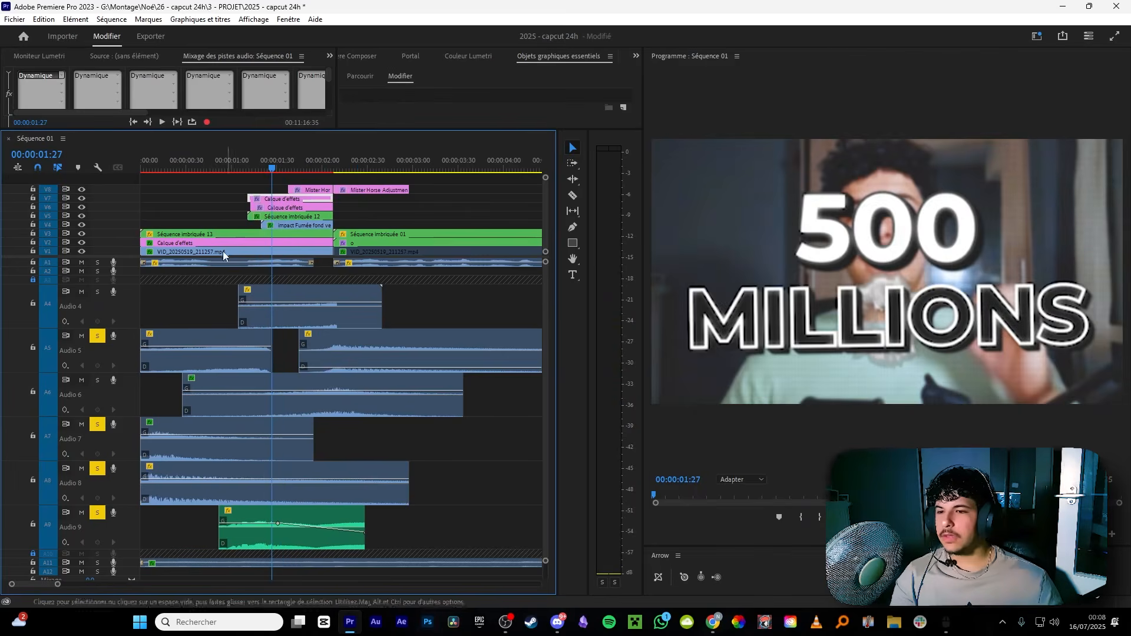
pyautogui.click(97, 293)
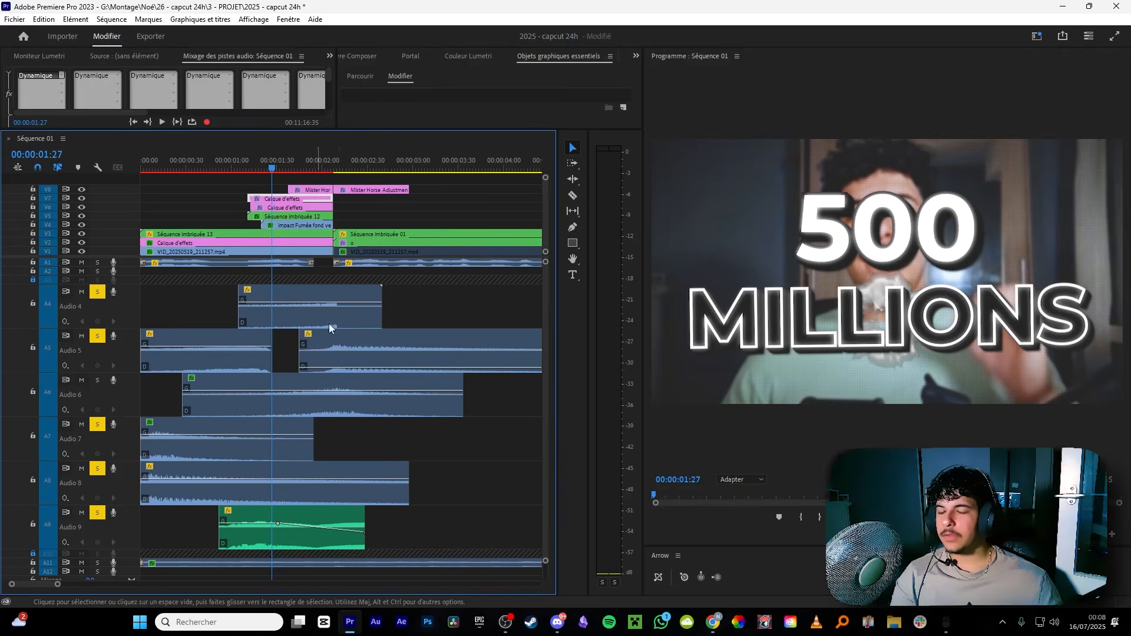
pyautogui.click(328, 170)
pyautogui.moveTo(334, 170); pyautogui.dragTo(308, 170)
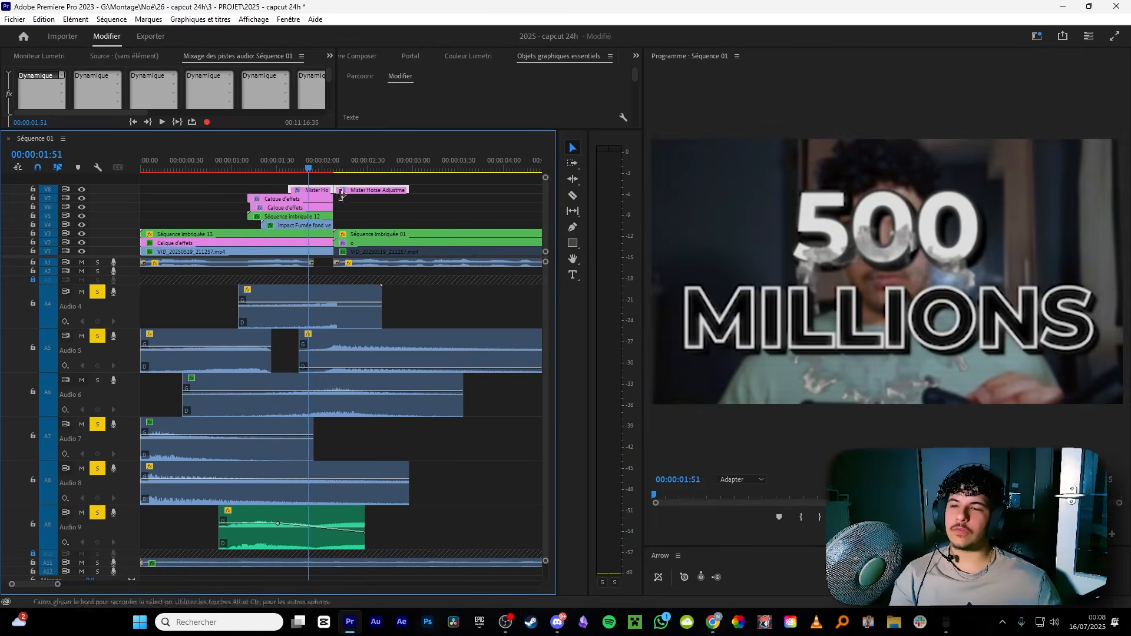
pyautogui.press('Up')
pyautogui.press('Up')
pyautogui.click(293, 199)
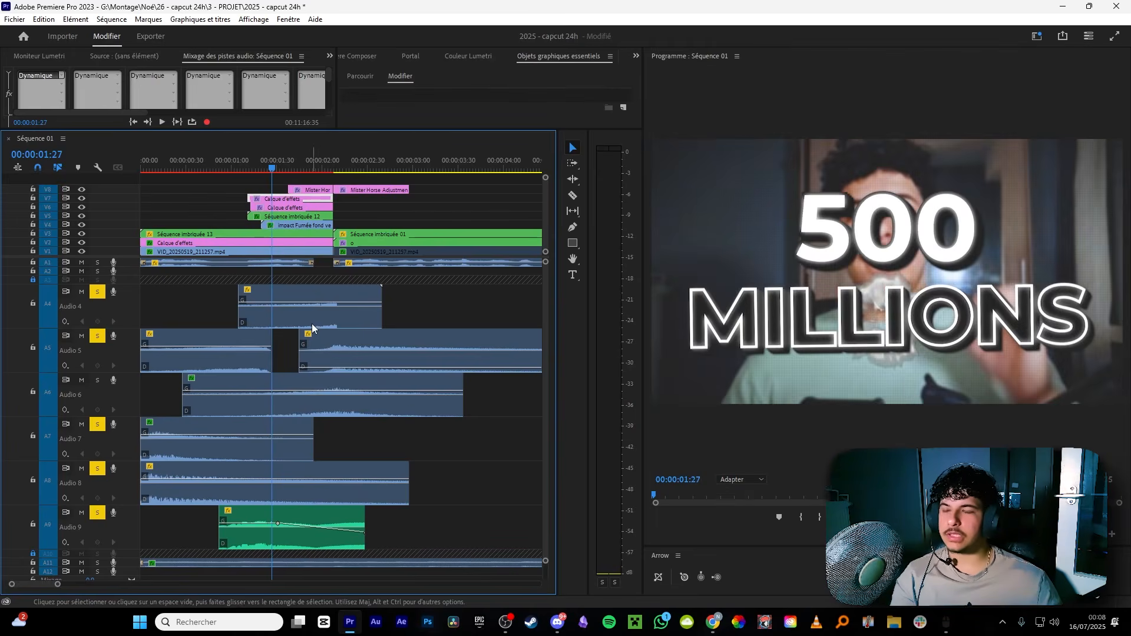
# Select the Audio 4 clip and play the transition repeatedly to hear it with the other soloed effects.
pyautogui.click(321, 319)
pyautogui.press('space')
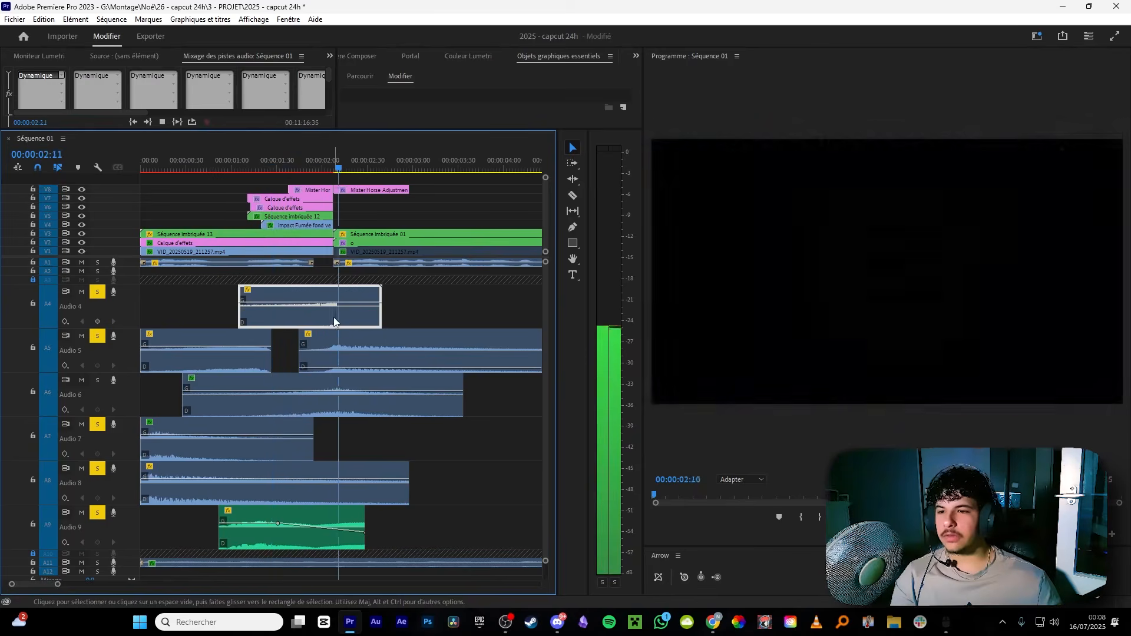
pyautogui.press('space')
pyautogui.press('Up')
pyautogui.press('Up')
pyautogui.press('Up')
pyautogui.press('Up')
pyautogui.press('Up')
pyautogui.press('Up')
pyautogui.press('space')
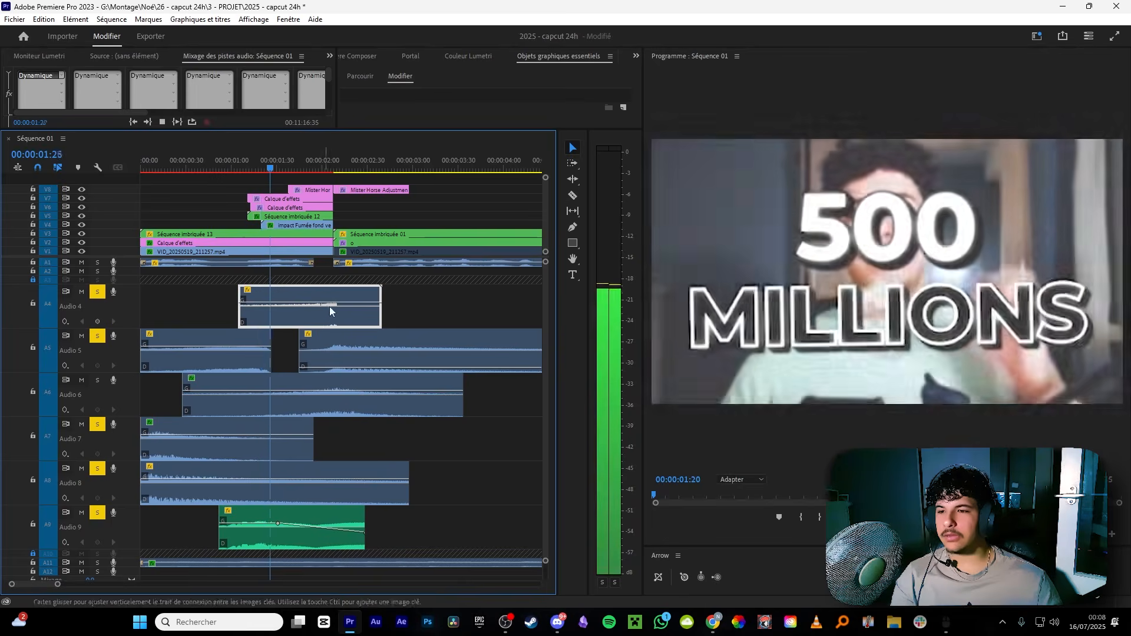
pyautogui.press('Up')
pyautogui.press('Up')
pyautogui.press('Up')
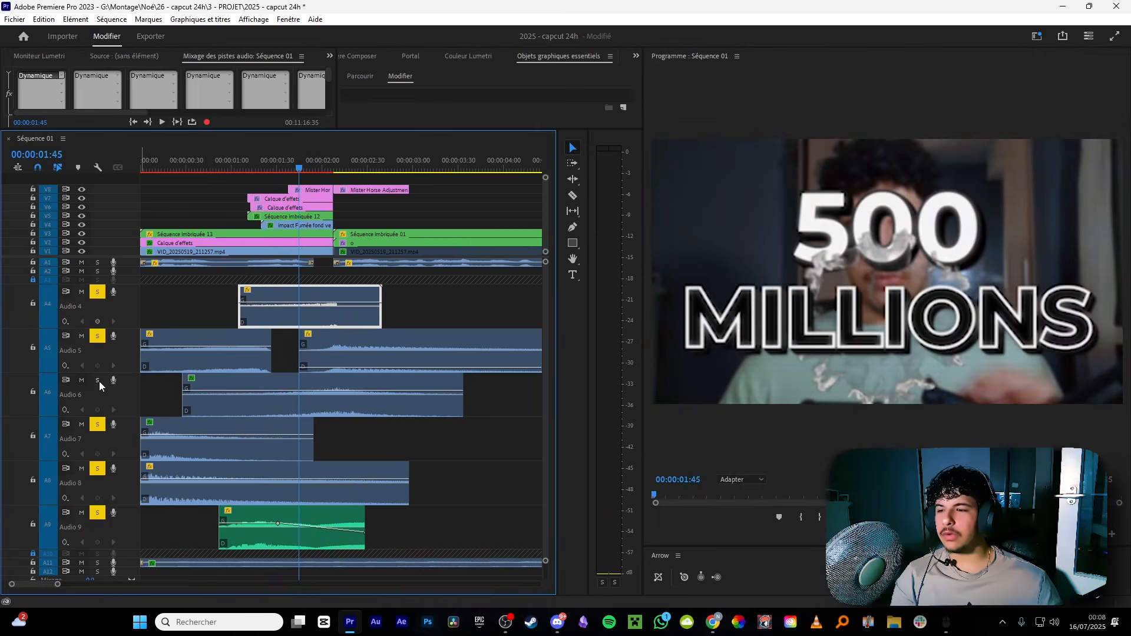
# Play the transition from 00:00:01:45 and replay it from an earlier point with Audio 6 left out of the solos.
pyautogui.press('space')
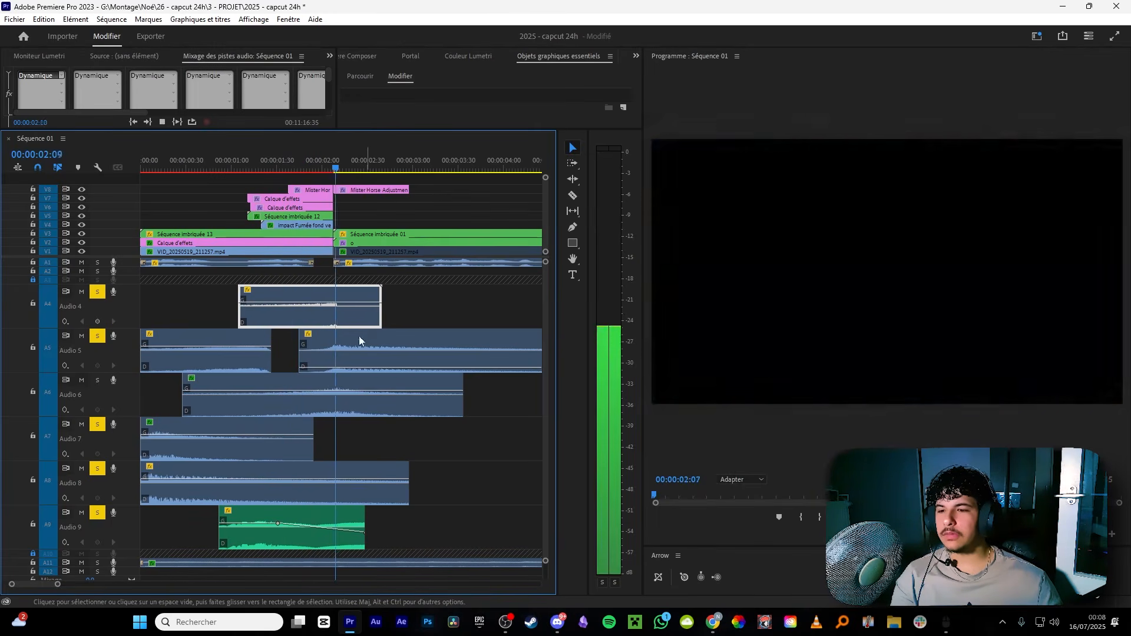
pyautogui.press('Up')
pyautogui.press('Up')
pyautogui.press('Up')
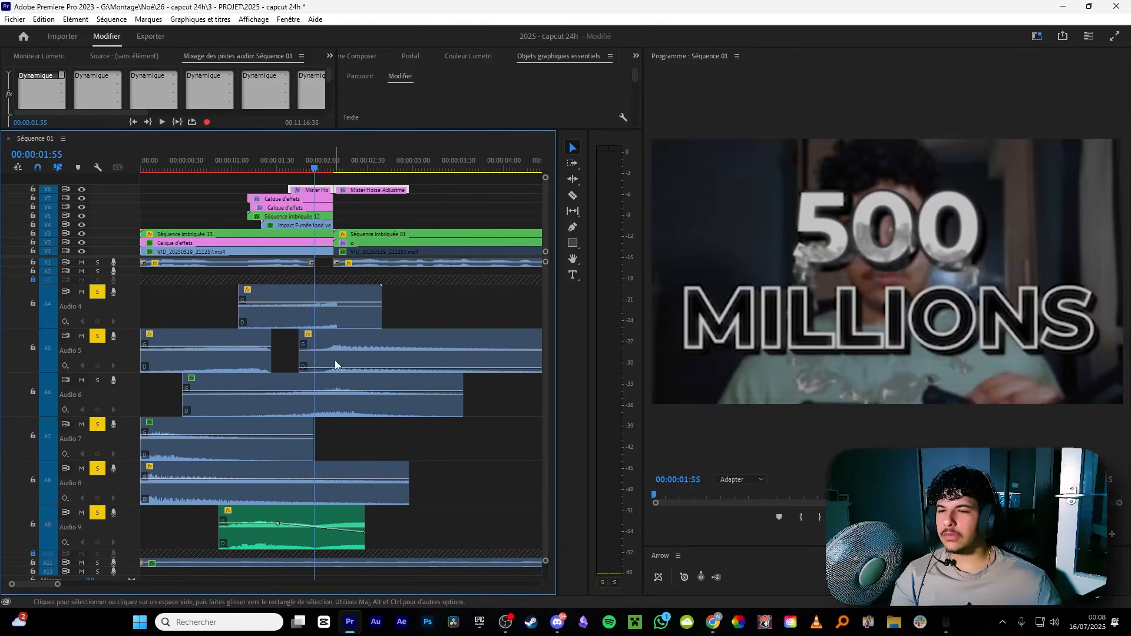
pyautogui.scroll(-3, 334, 373)
pyautogui.scroll(1, 359, 366)
pyautogui.click(358, 366)
pyautogui.moveTo(244, 161); pyautogui.dragTo(214, 162)
pyautogui.press('space')
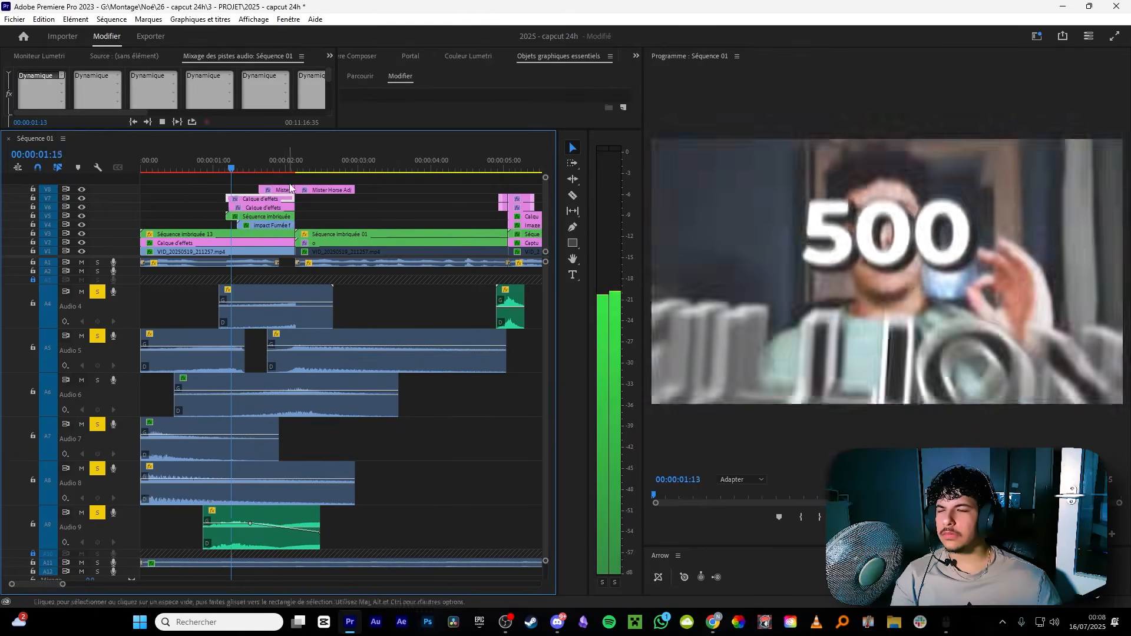
# Add Audio 6 to the soloed tracks and play the transition from 00:00:01:38.
pyautogui.click(288, 173)
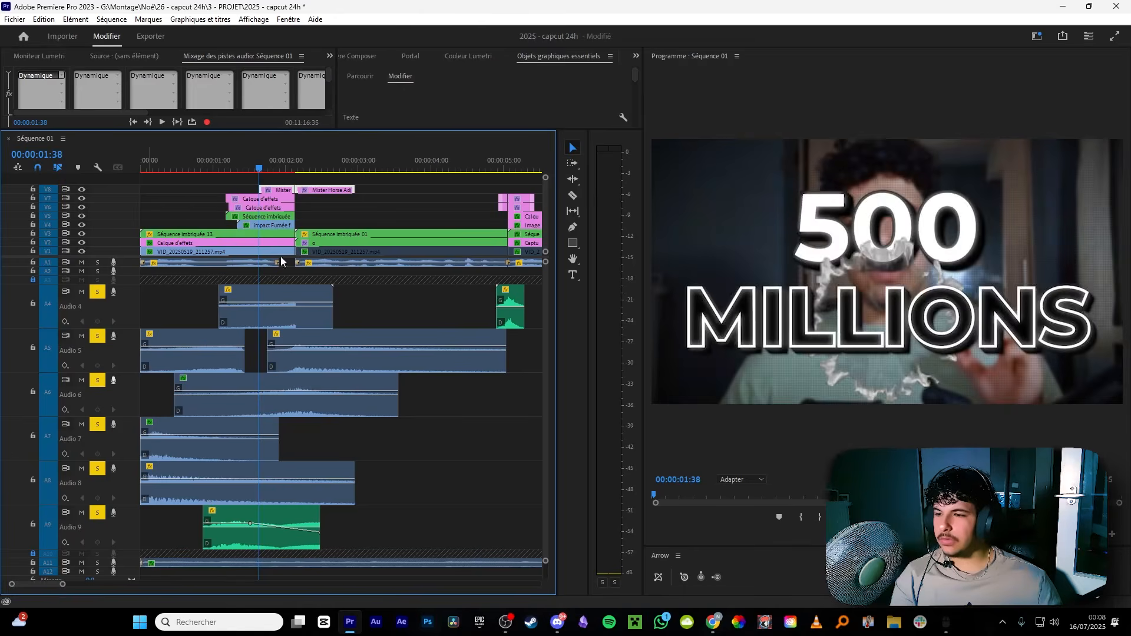
pyautogui.press('space')
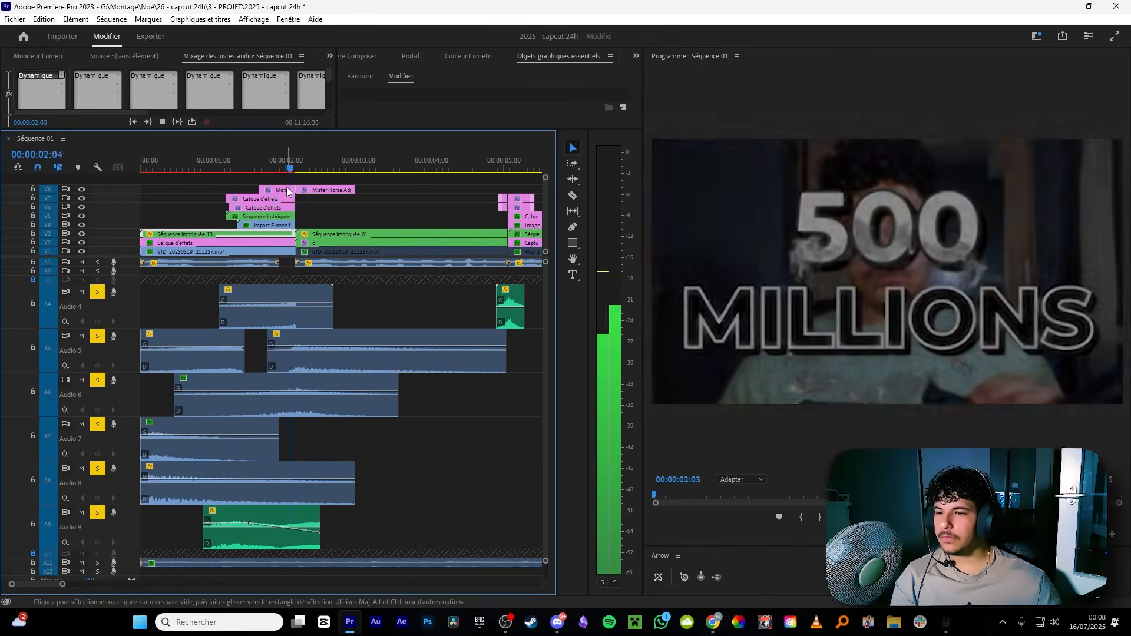
pyautogui.press('space')
pyautogui.press('-')
# Highlight the transition clips on Audio 4 to 6, the opening clips on Audio 5, 7 and 8, and the Audio 9 clip.
pyautogui.moveTo(351, 299); pyautogui.dragTo(279, 429)
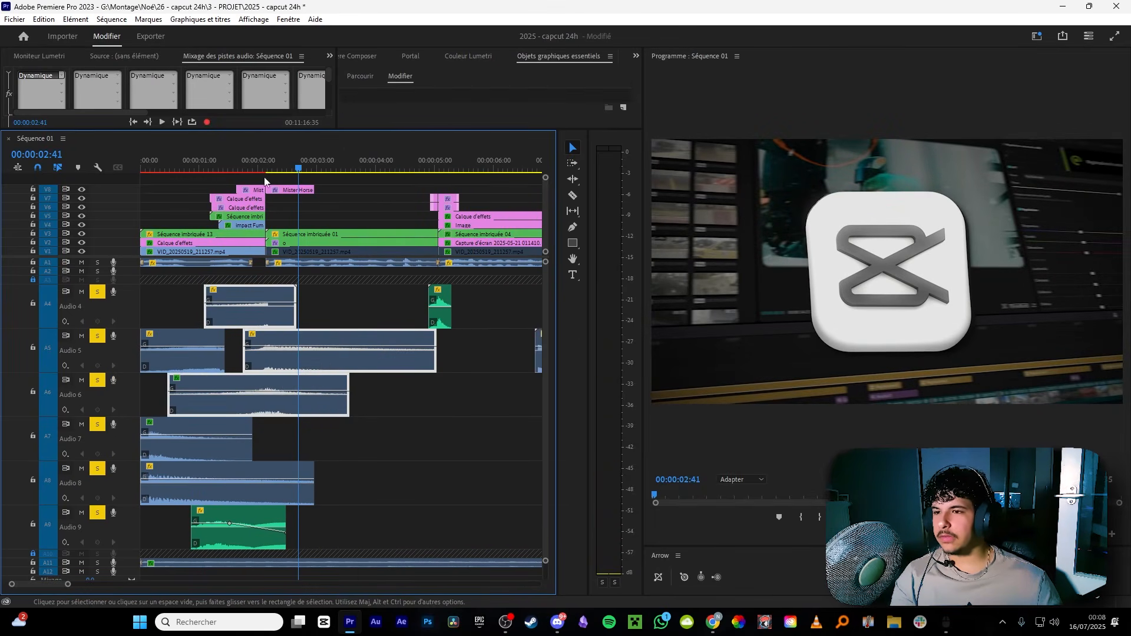
pyautogui.moveTo(167, 308); pyautogui.dragTo(150, 508)
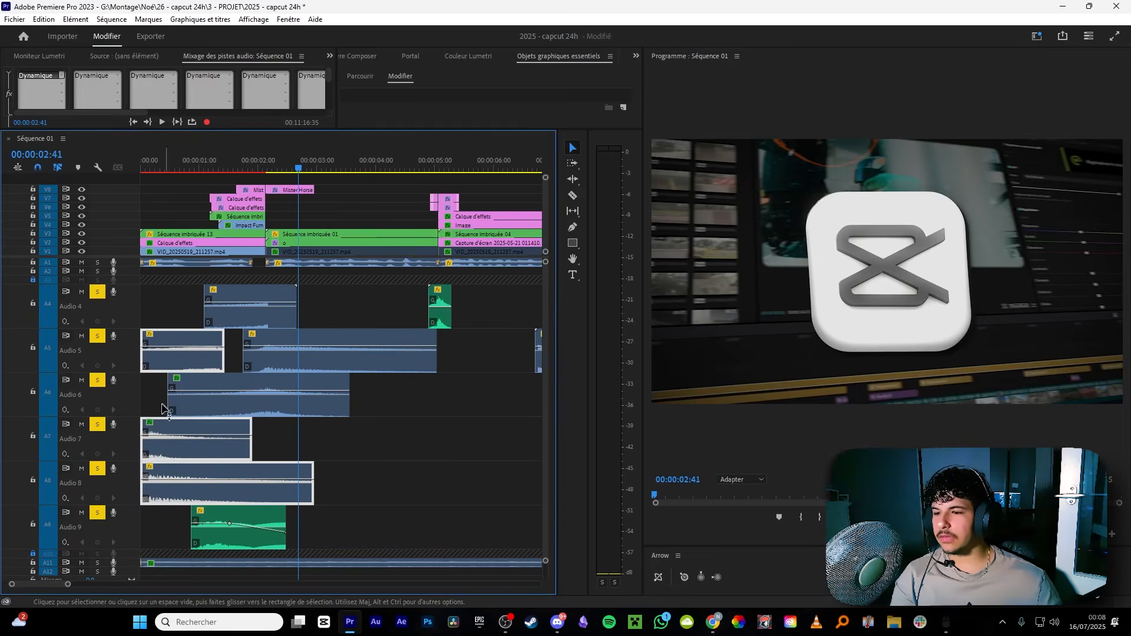
pyautogui.click(226, 524)
pyautogui.click(177, 350)
pyautogui.click(240, 508)
pyautogui.click(187, 335)
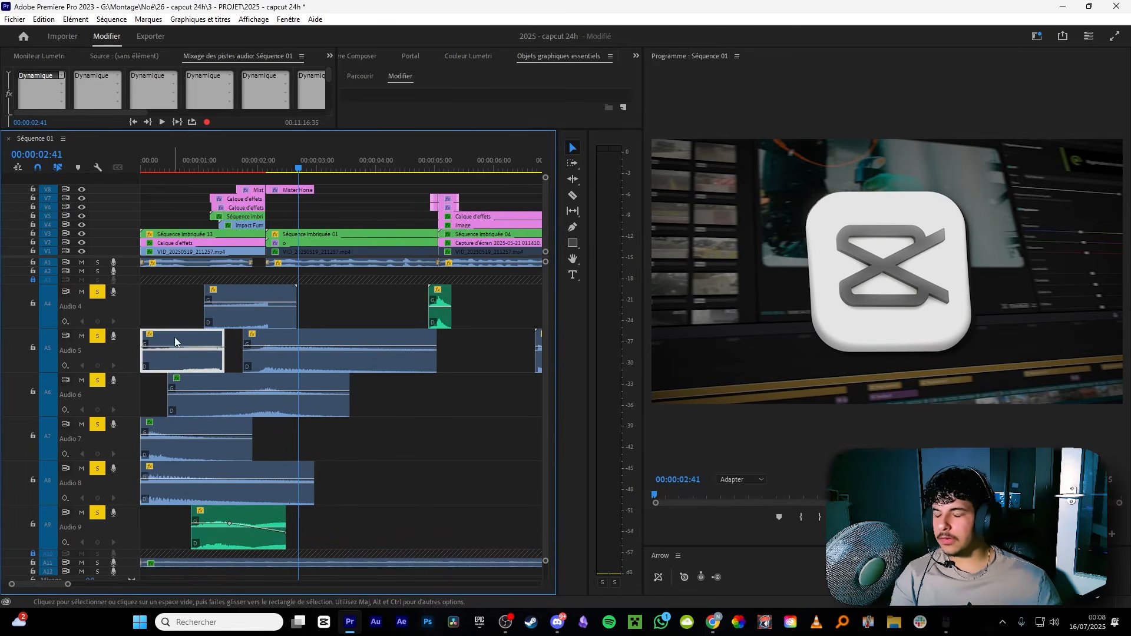
pyautogui.click(253, 521)
# Select the Audio 8 clip and inspect the opening text animation at 00:00:01:13, 00:00:01:27 and 00:00:01:45.
pyautogui.moveTo(317, 177); pyautogui.dragTo(214, 172)
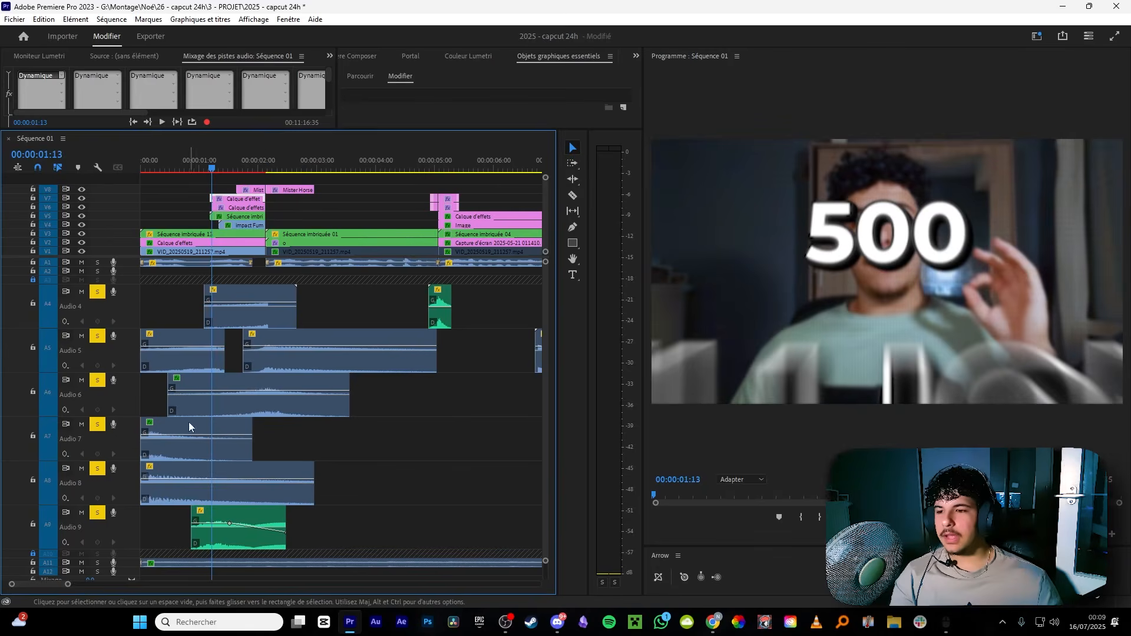
pyautogui.click(168, 475)
pyautogui.moveTo(198, 162); pyautogui.dragTo(224, 171)
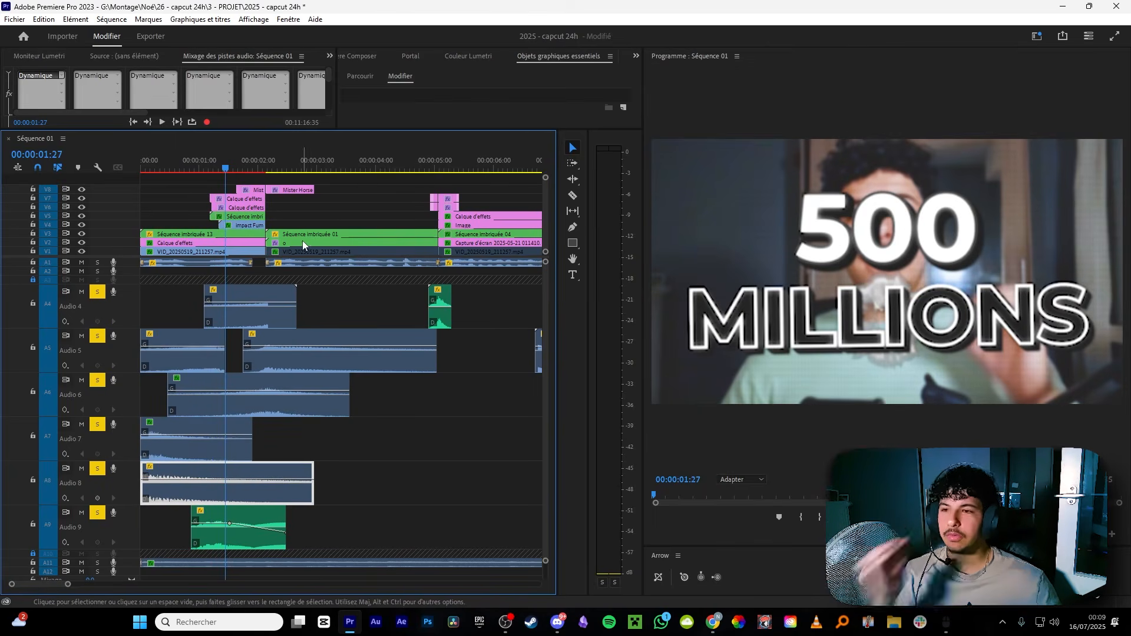
pyautogui.click(254, 172)
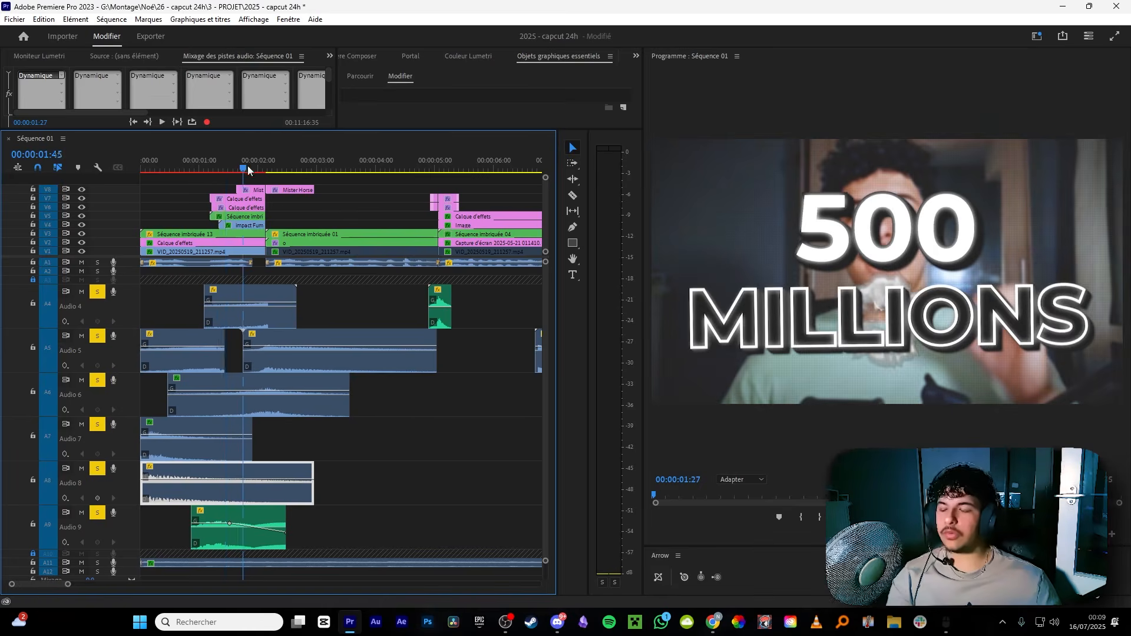
# Scrub from the start of the sequence to 00:00:01:05 and highlight the Audio 9 clip beneath the opening effects.
pyautogui.moveTo(255, 176); pyautogui.dragTo(142, 171)
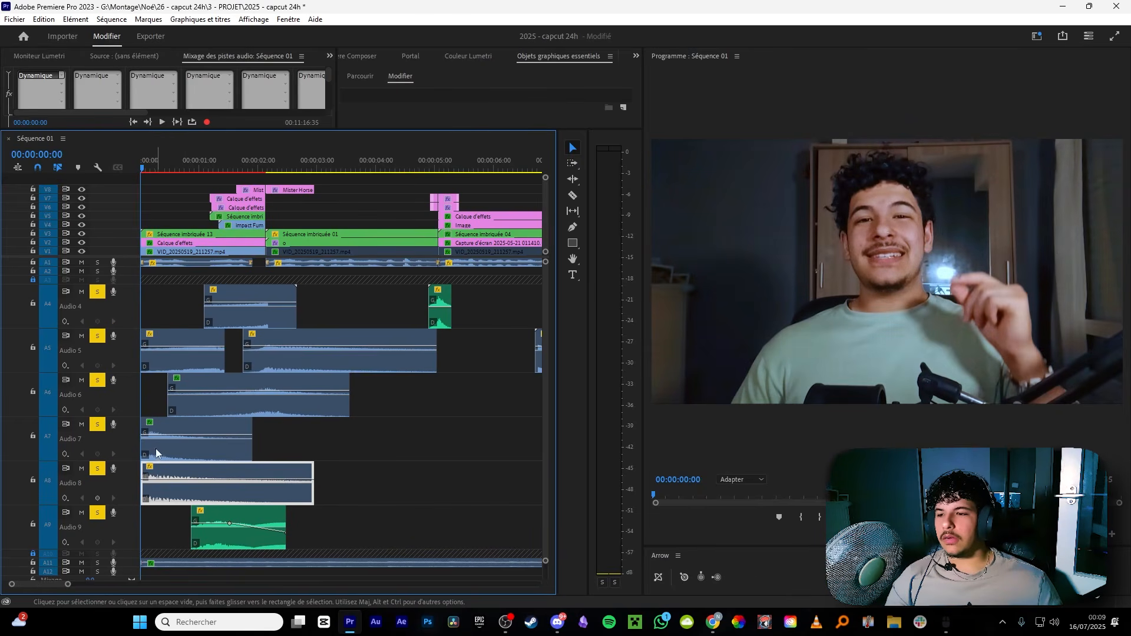
pyautogui.moveTo(158, 170); pyautogui.dragTo(205, 171)
pyautogui.click(203, 351)
pyautogui.click(236, 515)
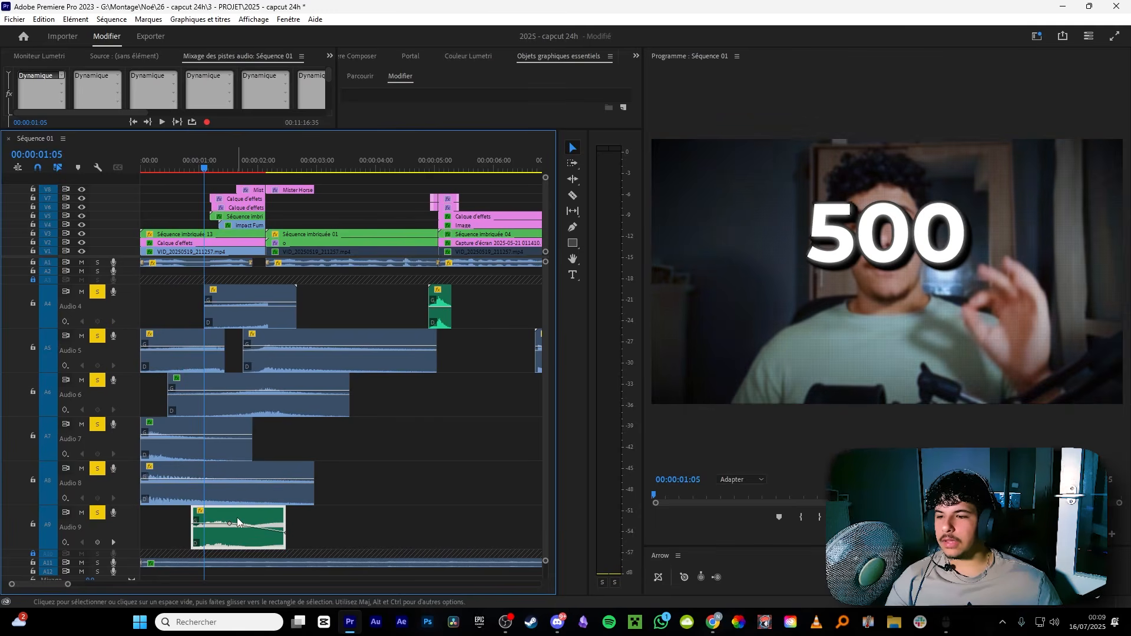
# Position the playhead at 00:00:01:55 and highlight the transition clips on Audio 4, Audio 5 and Audio 6 one by one.
pyautogui.click(253, 168)
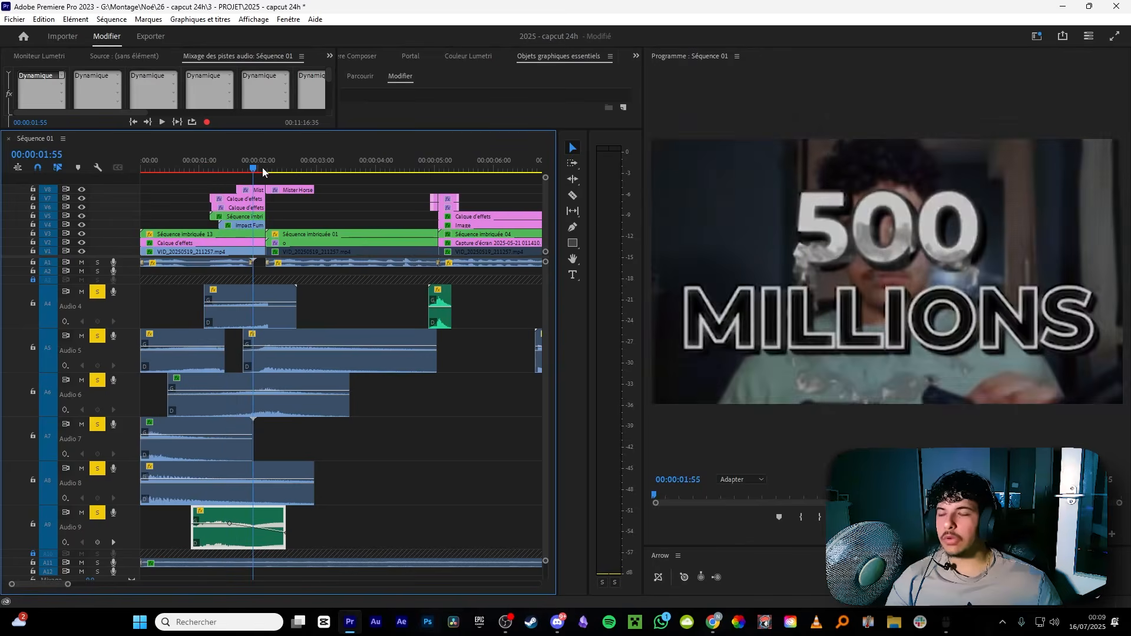
pyautogui.click(268, 301)
pyautogui.click(282, 339)
pyautogui.click(262, 400)
# Group-select the layered opening effects across the sound-effect tracks several times and undo the last action.
pyautogui.moveTo(377, 290); pyautogui.dragTo(187, 540)
pyautogui.moveTo(341, 291); pyautogui.dragTo(215, 522)
pyautogui.click(381, 482)
pyautogui.scroll(-2, 330, 354)
pyautogui.moveTo(281, 292); pyautogui.dragTo(177, 497)
pyautogui.hotkey('ctrl', 'z')
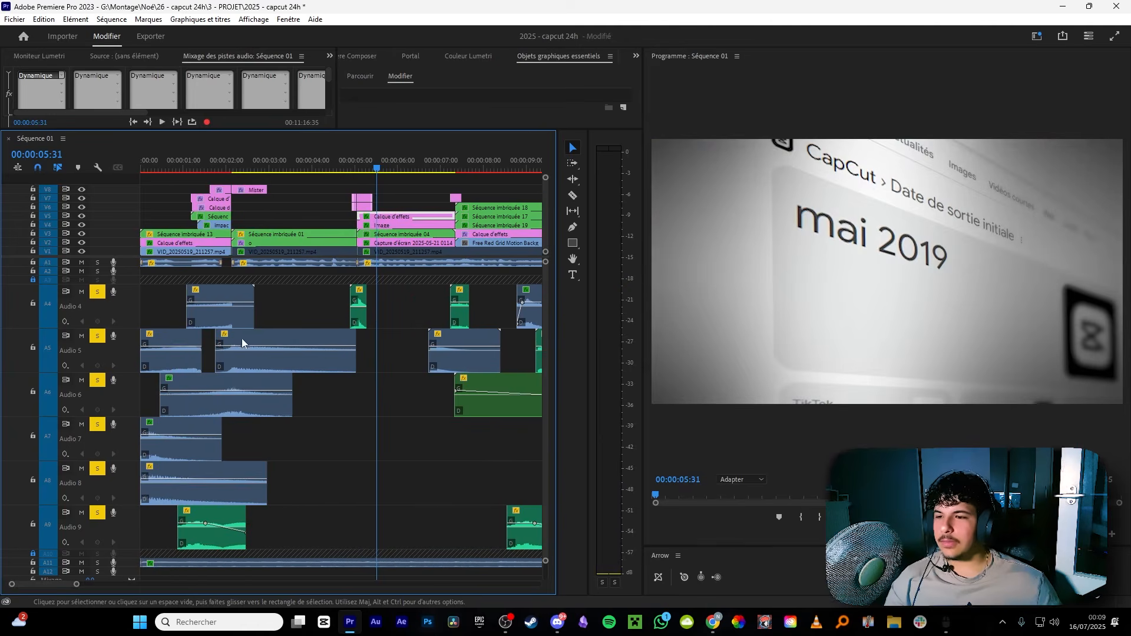
# Check the speed and duration settings of the opening clips on Audio 8 and Audio 7 without changing them.
pyautogui.click(170, 475)
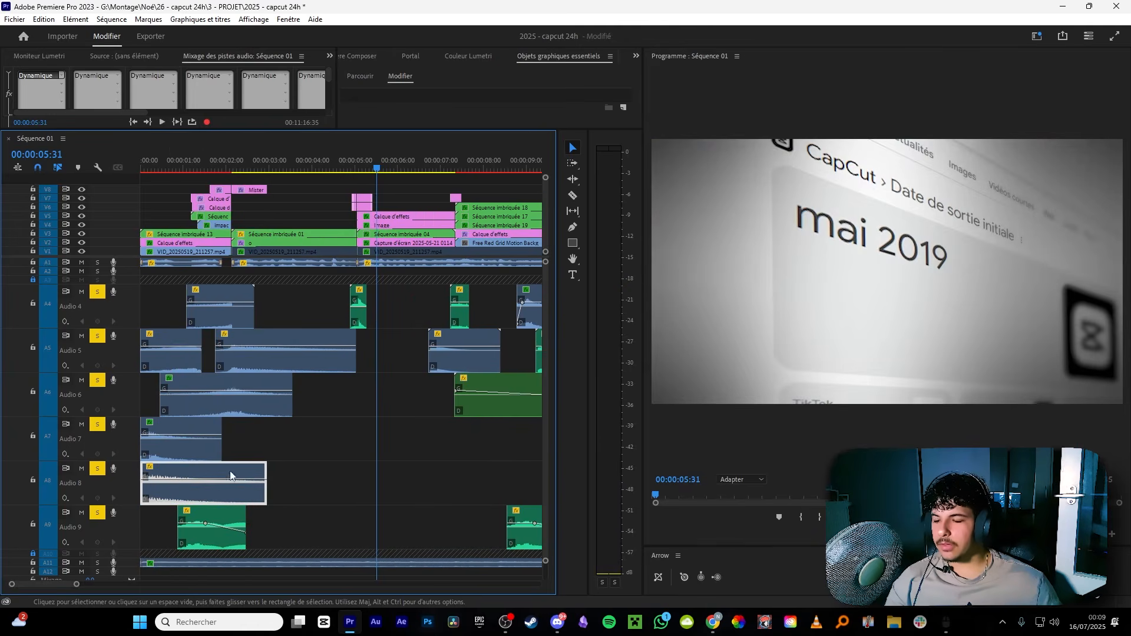
pyautogui.hotkey('ctrl', 'r')
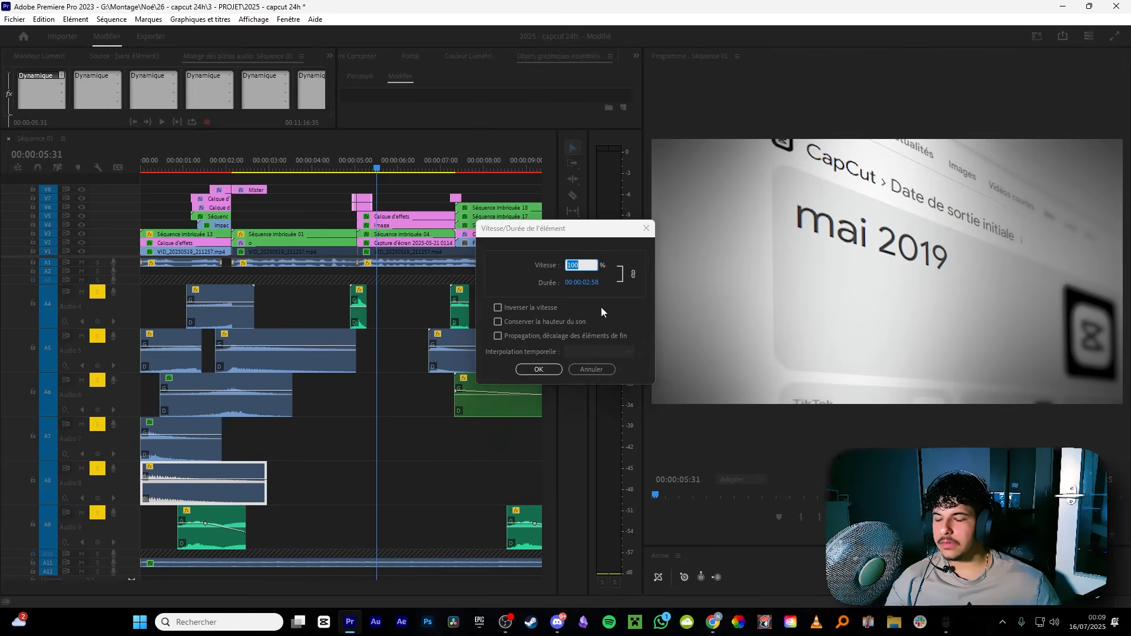
pyautogui.click(652, 226)
pyautogui.click(194, 443)
pyautogui.hotkey('ctrl', 'r')
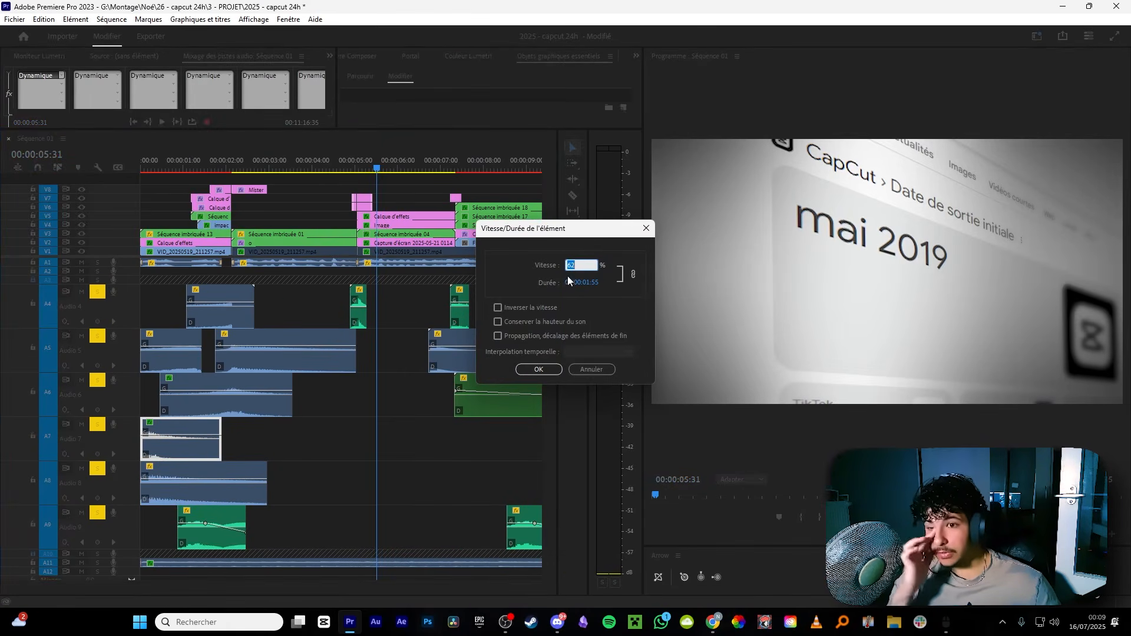
pyautogui.click(646, 229)
# Return to the start of the sequence, leave only Audio 7 soloed, and play its opening effect.
pyautogui.click(379, 168)
pyautogui.press('Home')
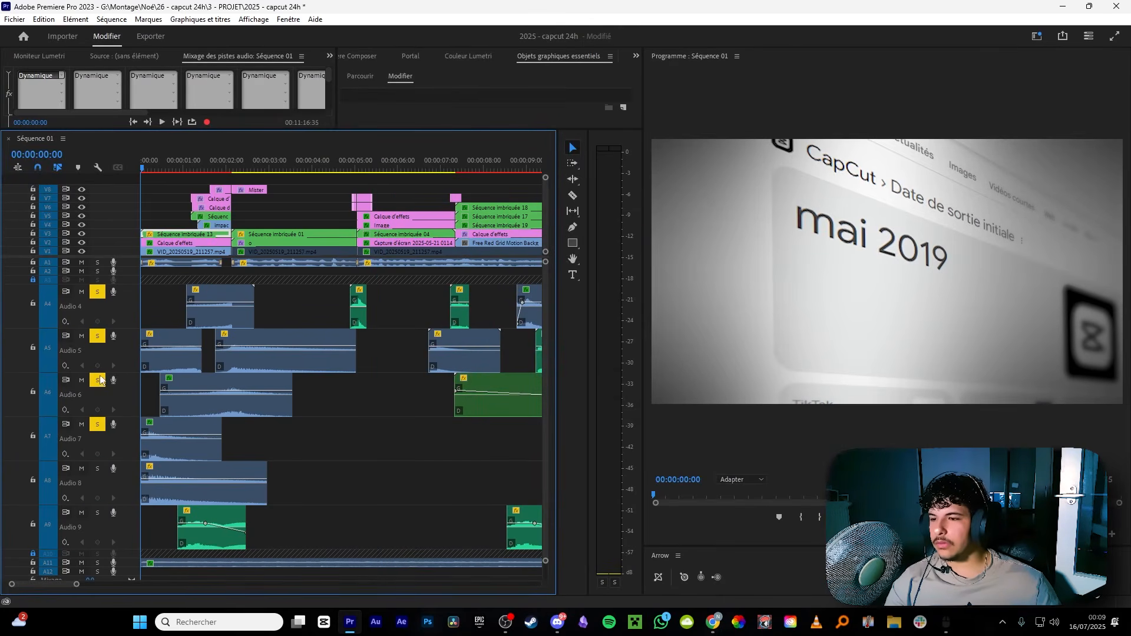
pyautogui.click(100, 380)
pyautogui.click(99, 335)
pyautogui.click(97, 292)
pyautogui.press('space')
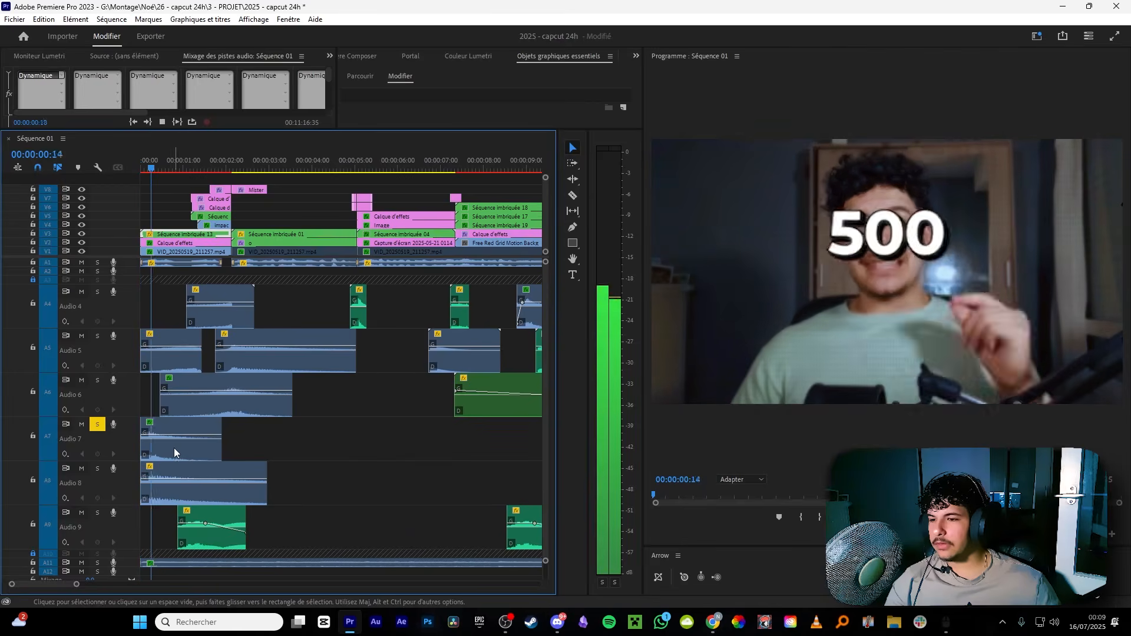
pyautogui.press('space')
# Shorten the opening Audio 7 clip by raising its playback speed and play it from the start.
pyautogui.click(160, 452)
pyautogui.hotkey('ctrl', 'r')
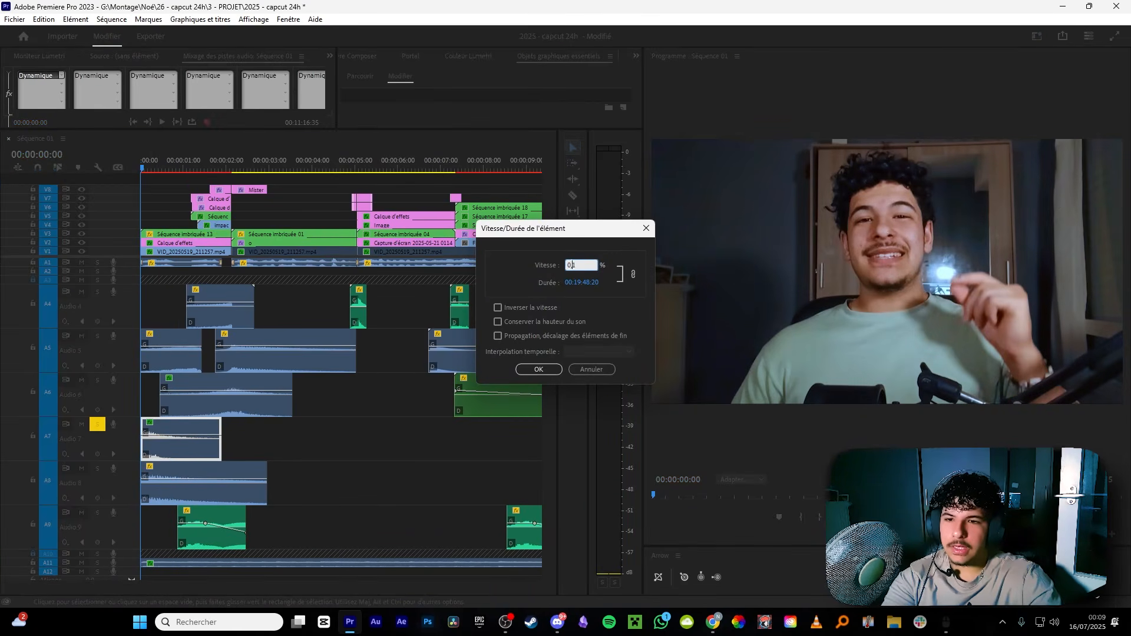
pyautogui.press('Return')
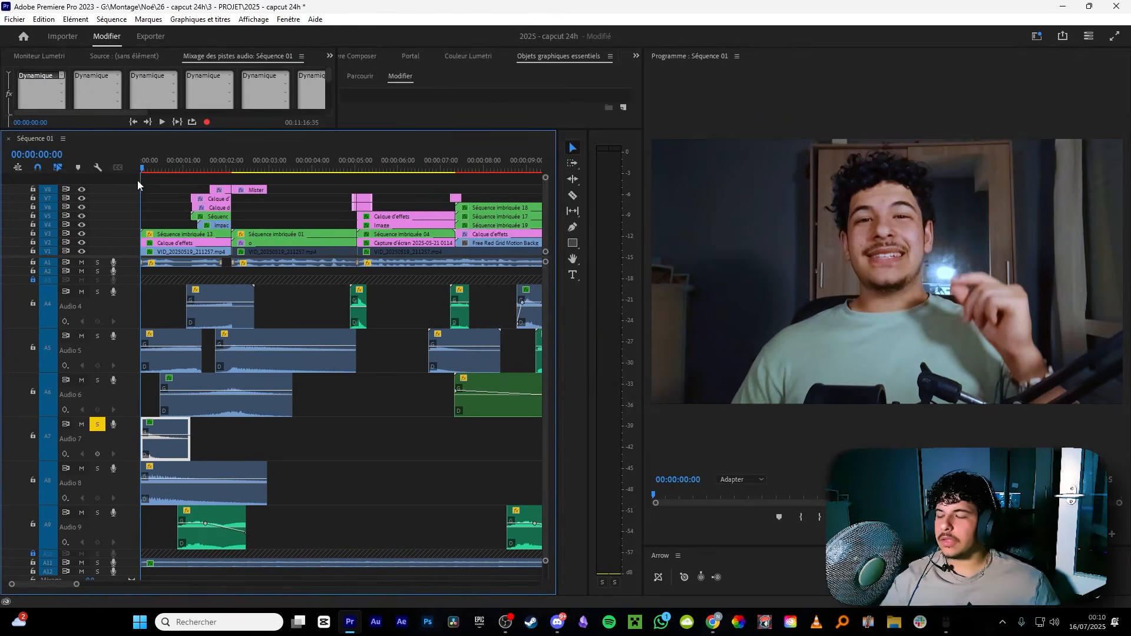
pyautogui.press('space')
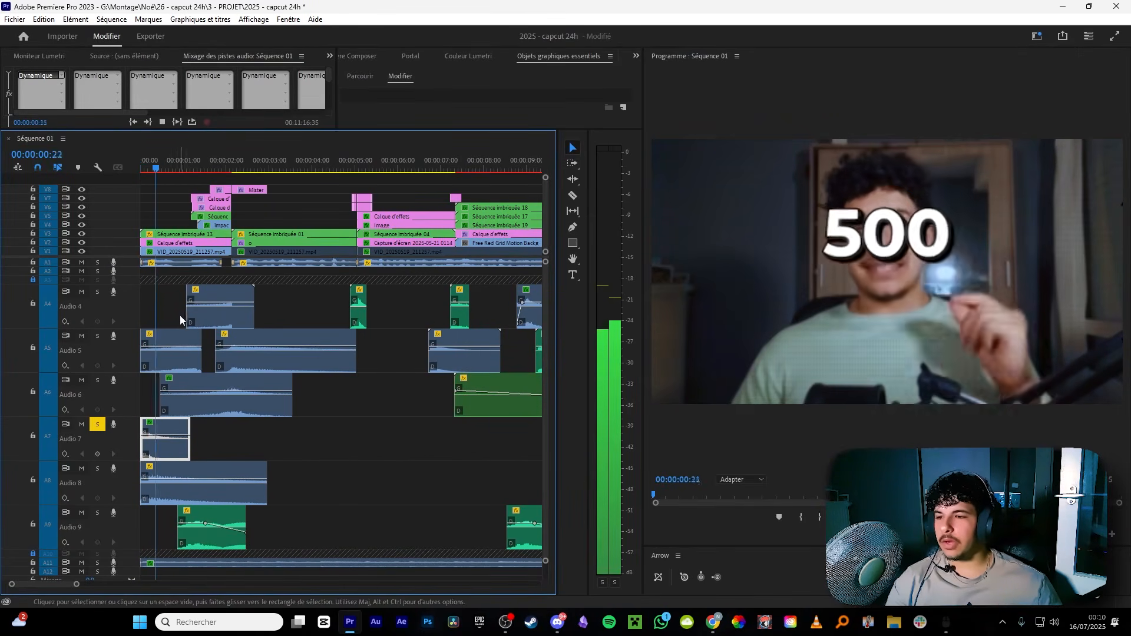
pyautogui.press('space')
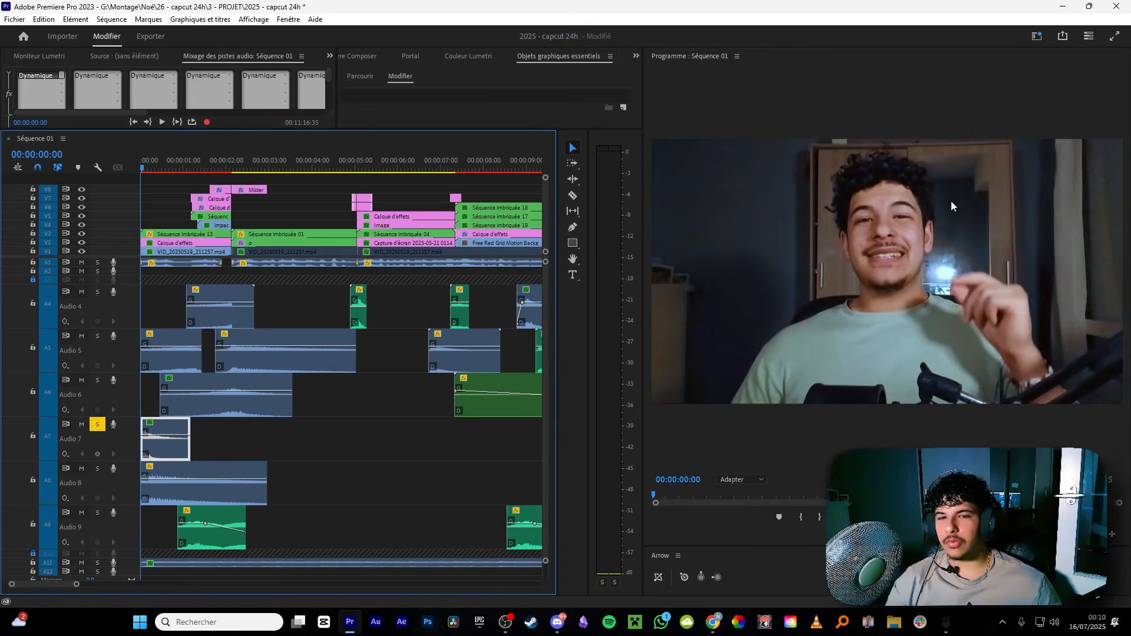
# Replay the opening Audio 7 effect and set its speed to 62%.
pyautogui.press('space')
pyautogui.press('space')
pyautogui.hotkey('ctrl', 'r')
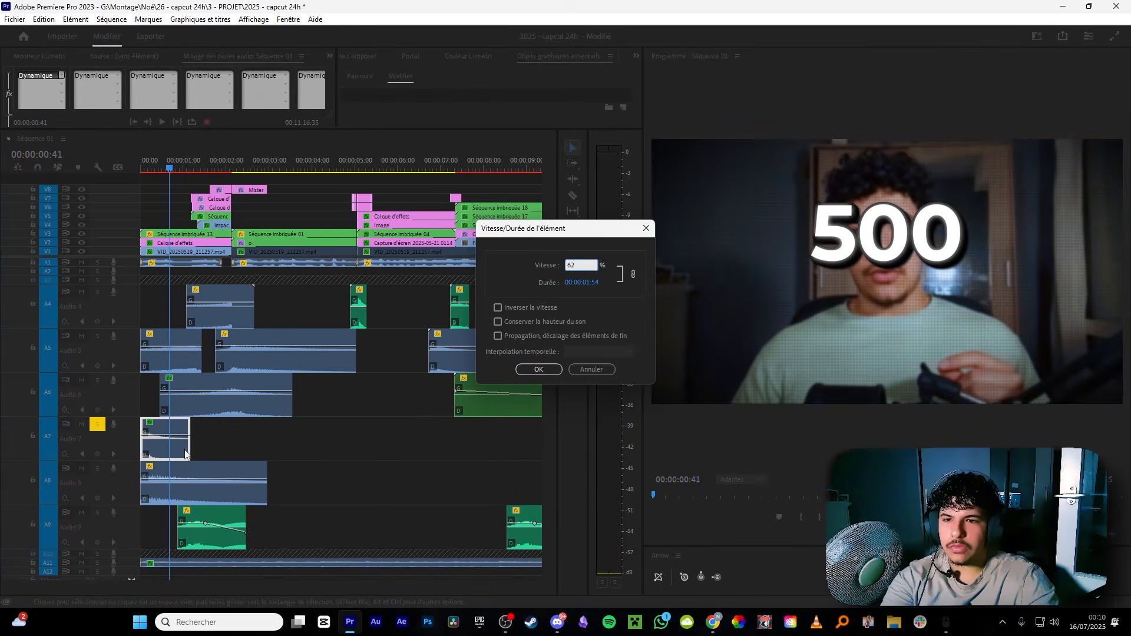
pyautogui.press('Return')
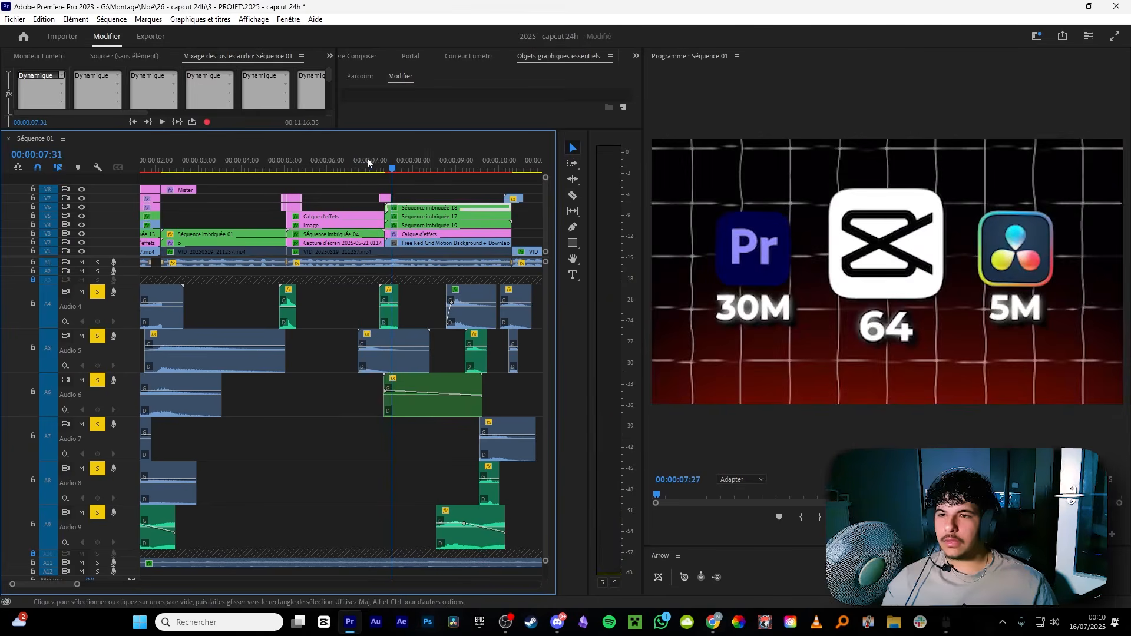
# Play the soloed effects from 00:00:06:32 and from 00:00:07:07 through the change to the software comparison scene.
pyautogui.click(357, 171)
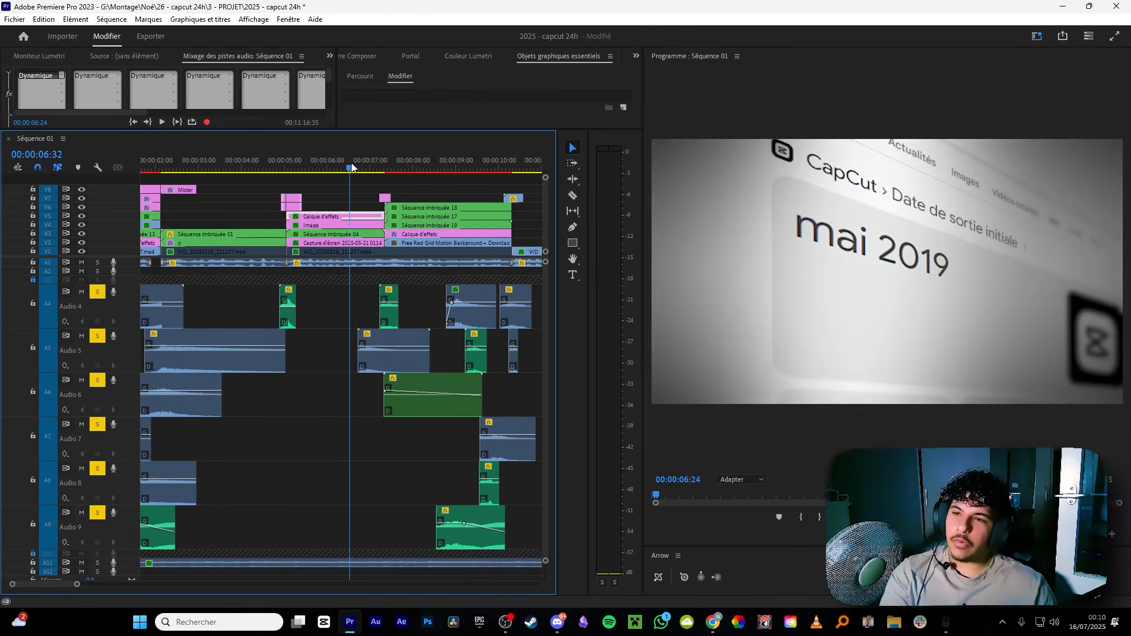
pyautogui.press('space')
pyautogui.press('space')
pyautogui.scroll(-12, 391, 364)
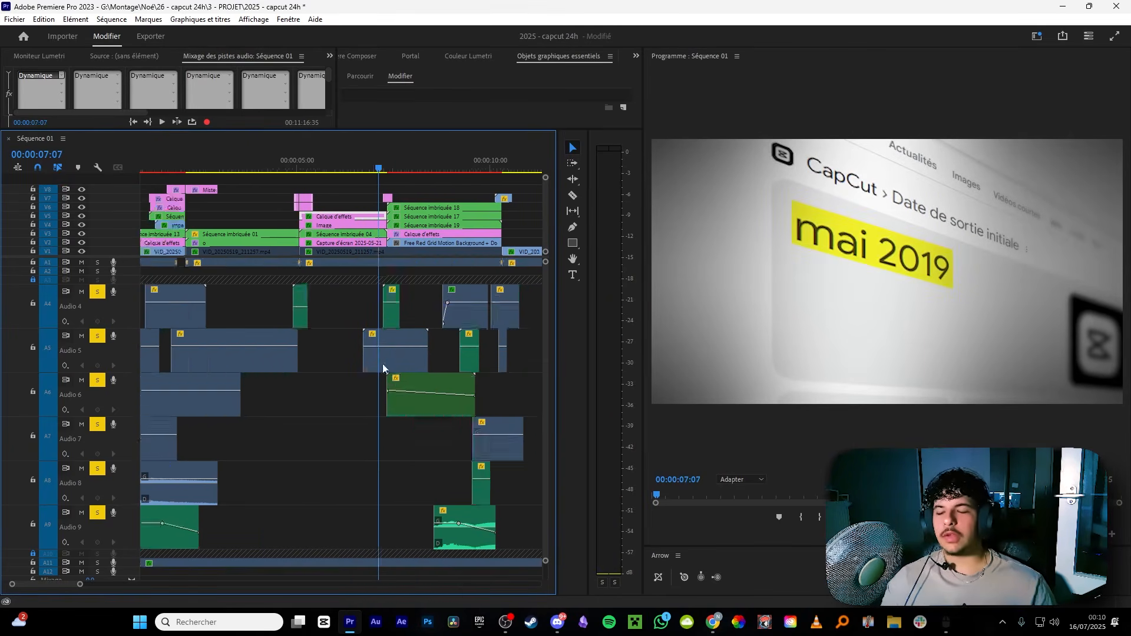
pyautogui.scroll(8, 322, 372)
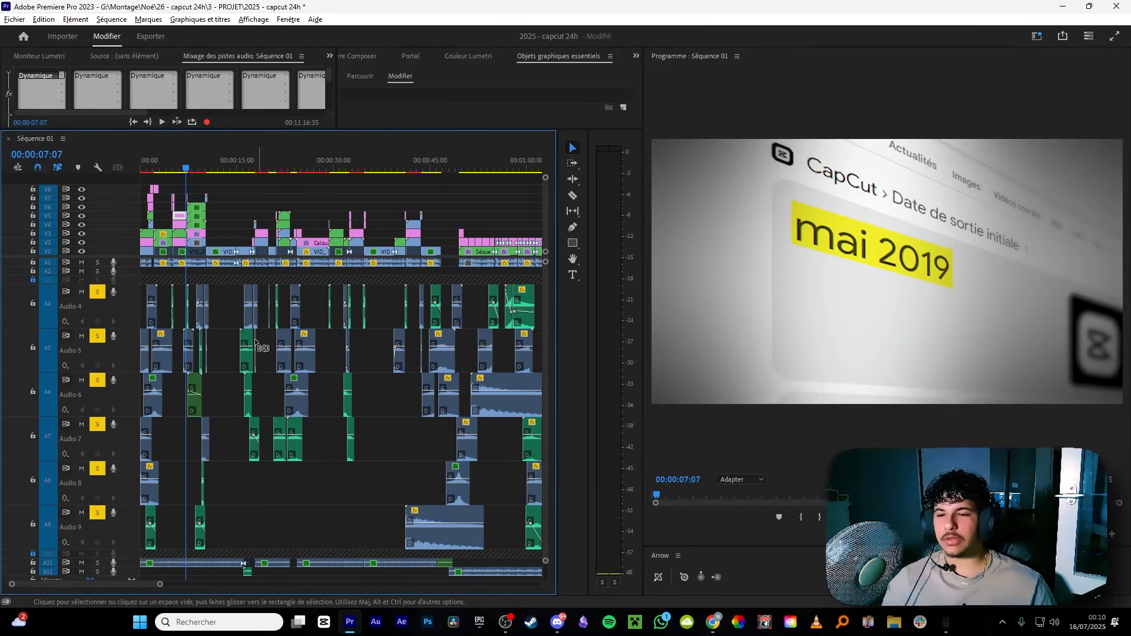
pyautogui.scroll(5, 218, 351)
pyautogui.scroll(6, 215, 352)
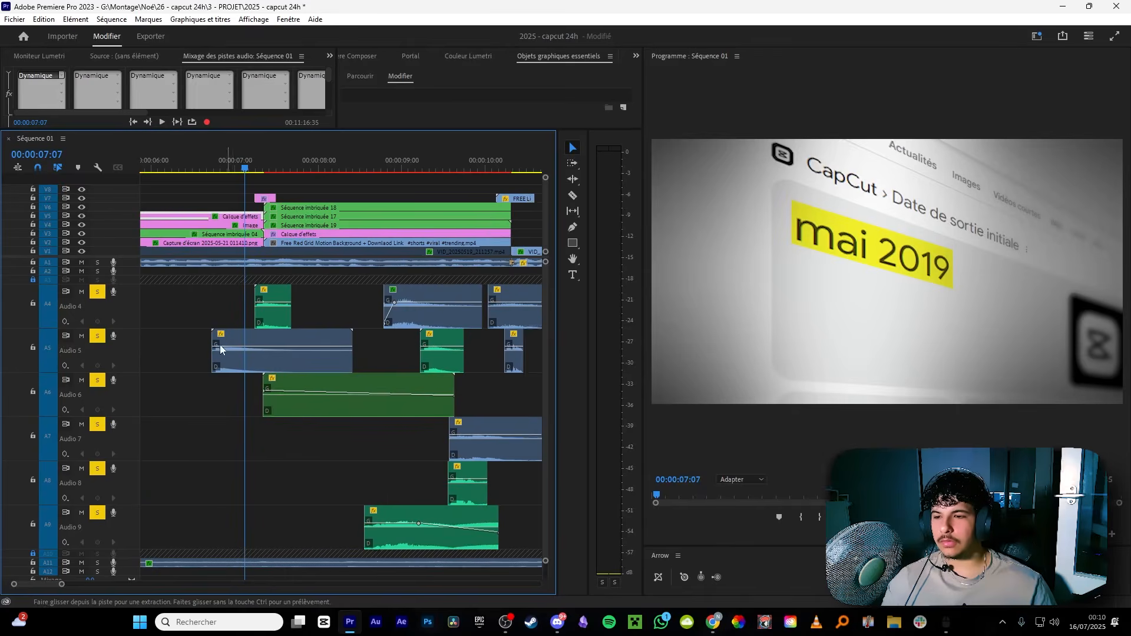
pyautogui.press('space')
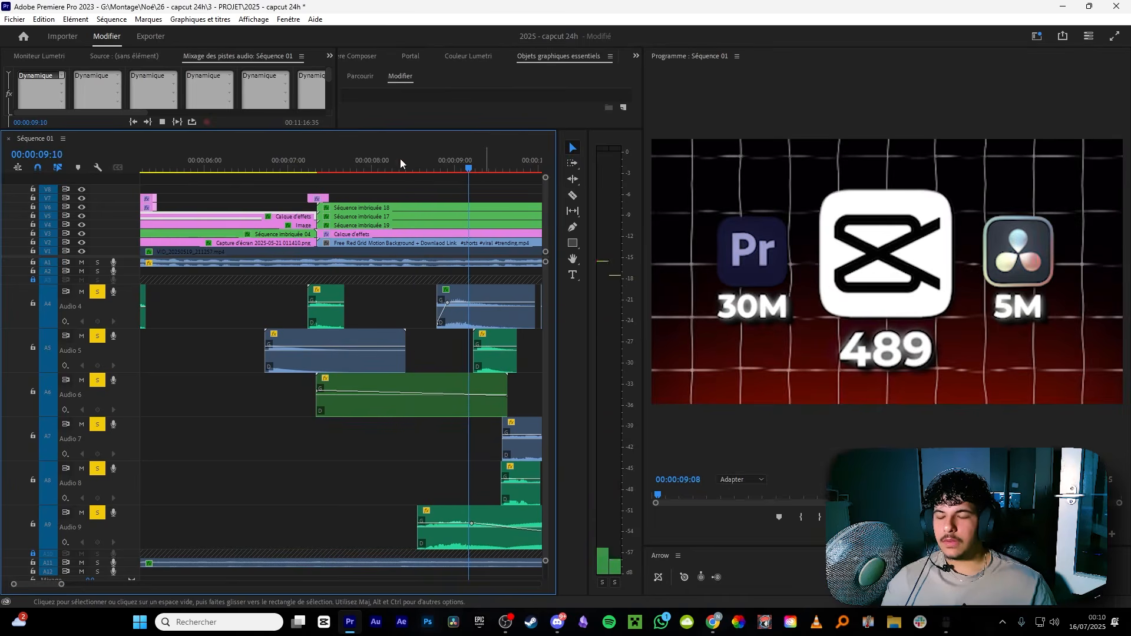
pyautogui.press('space')
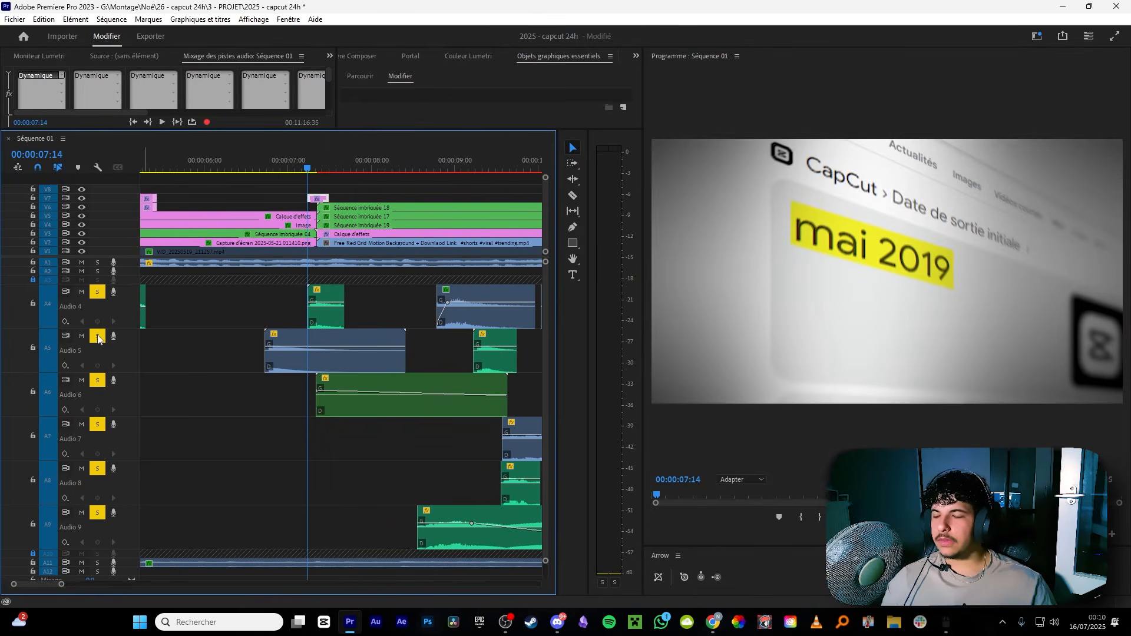
# Leave only Audio 6 soloed and play the software comparison scene up to 00:00:08:24.
pyautogui.click(97, 291)
pyautogui.click(97, 424)
pyautogui.click(97, 468)
pyautogui.press('space')
pyautogui.hscroll(2, 481, 404)
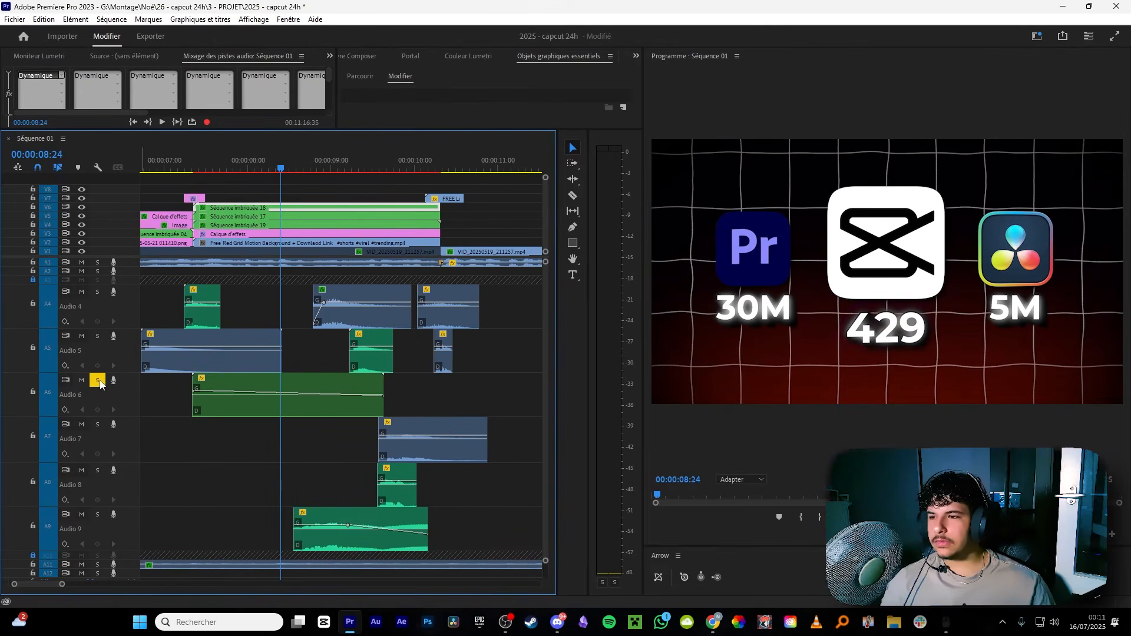
# Solo Audio 4 and Audio 9 in place of Audio 6 and play them from 00:00:08:24.
pyautogui.click(98, 293)
pyautogui.click(101, 516)
pyautogui.press('space')
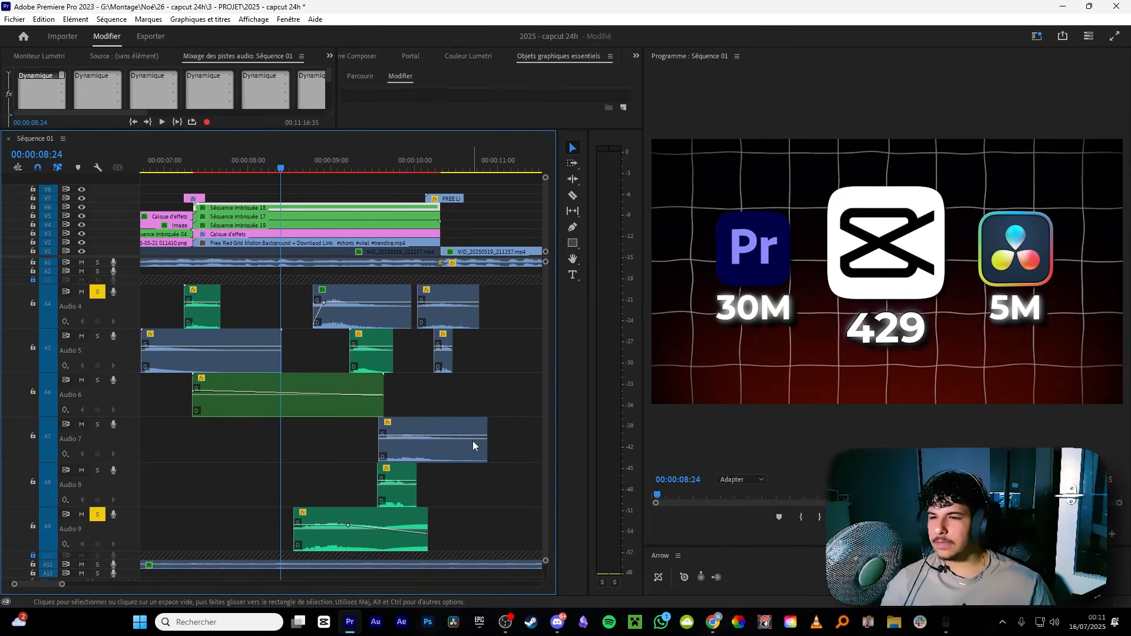
pyautogui.press('space')
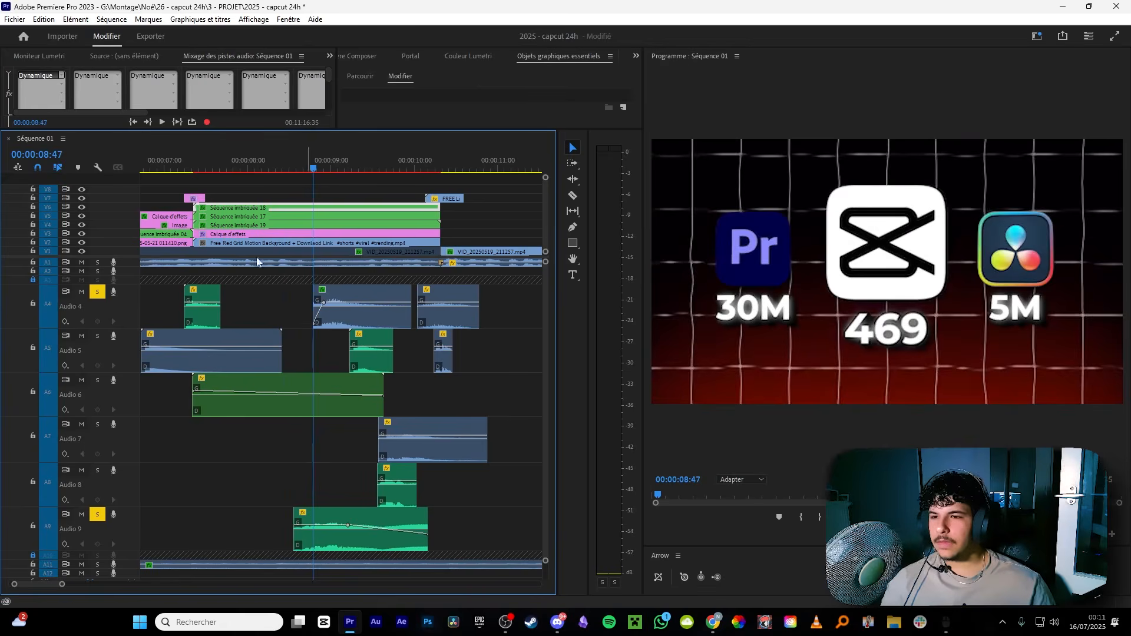
# Unsolo Audio 9 and replay the Audio 4 effect alone from 00:00:08:47 in the software comparison scene.
pyautogui.click(104, 515)
pyautogui.press('space')
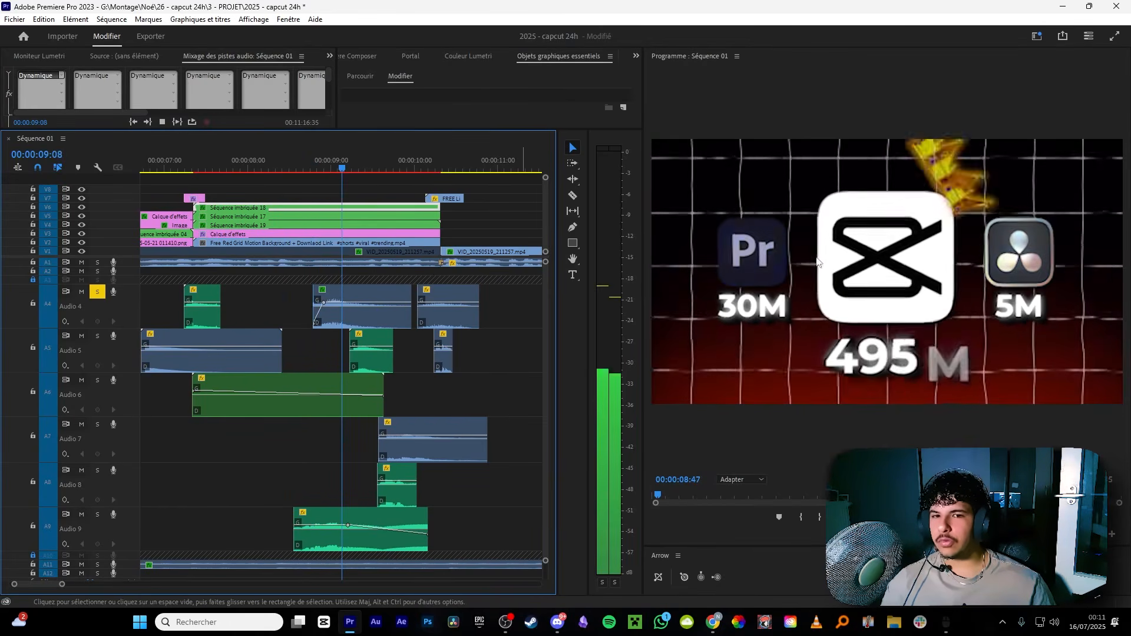
pyautogui.click(293, 165)
pyautogui.press('space')
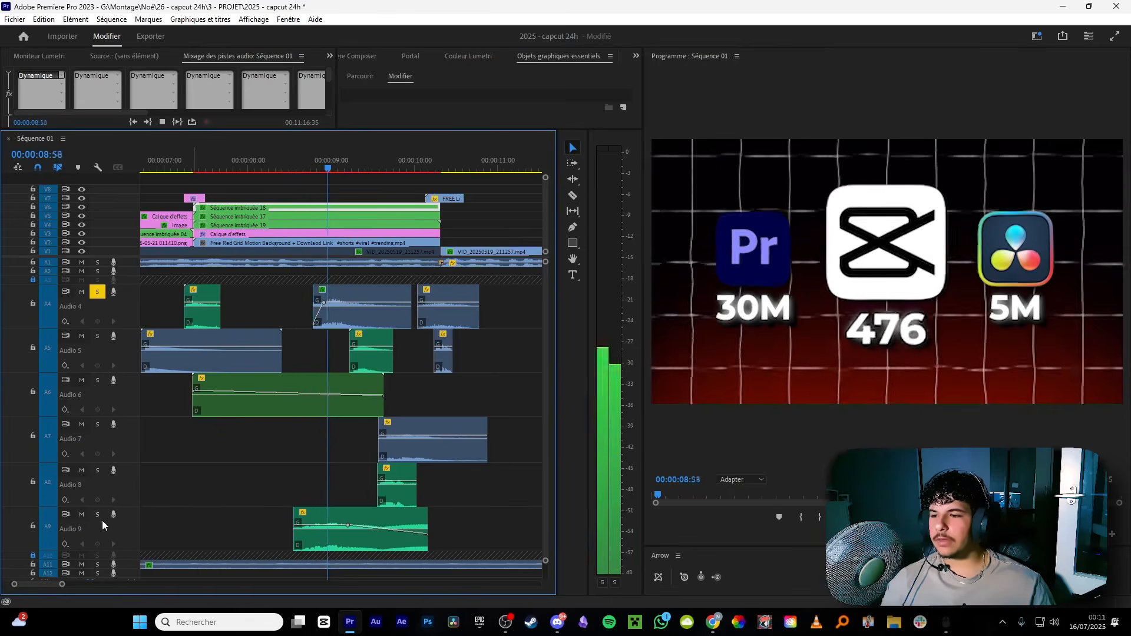
# Solo Audio 9 again alongside Audio 4 and play both effects together from 00:00:08:47.
pyautogui.click(101, 519)
pyautogui.press('space')
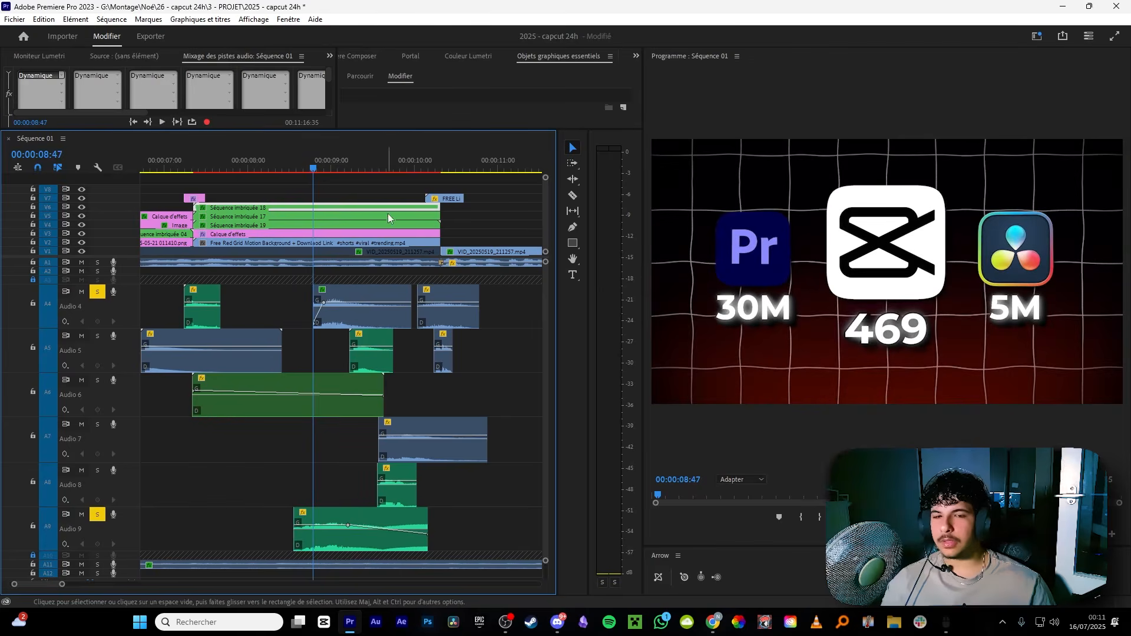
pyautogui.press('space')
pyautogui.press('space')
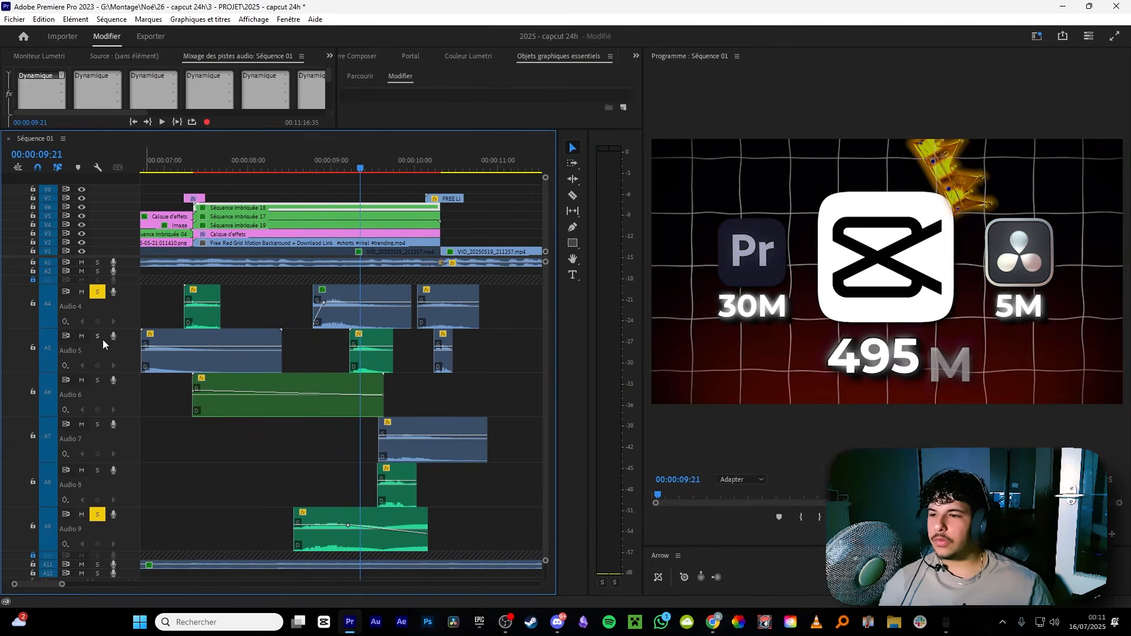
# Leave only Audio 5 soloed and play its effect as the crown drops onto the CapCut logo.
pyautogui.click(349, 166)
pyautogui.press('space')
pyautogui.press('space')
pyautogui.click(102, 515)
pyautogui.press('space')
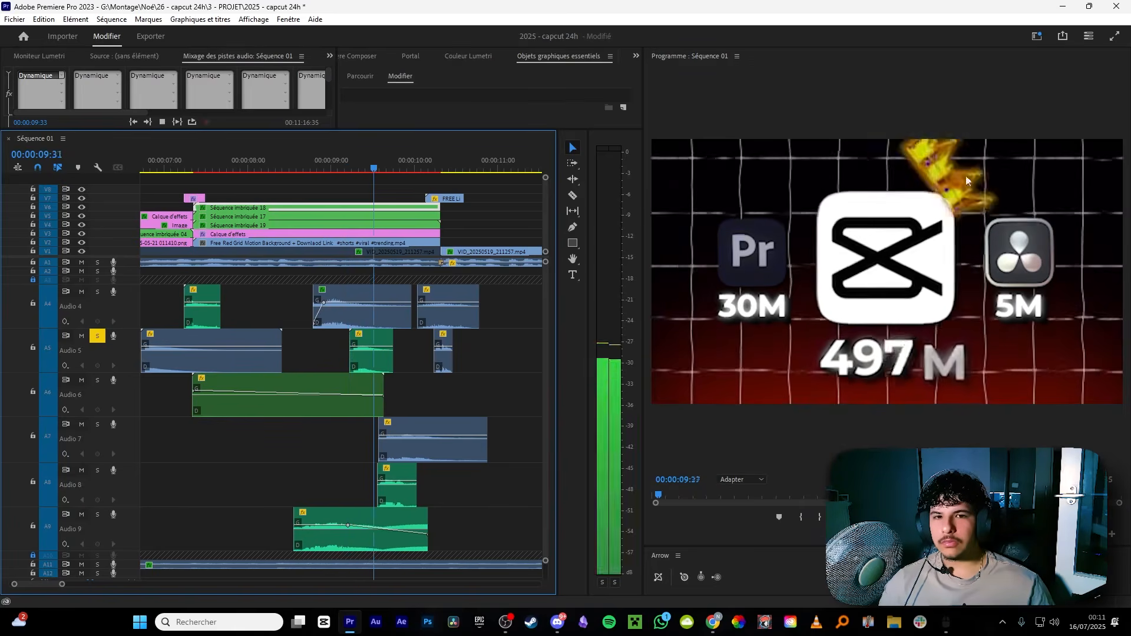
pyautogui.press('space')
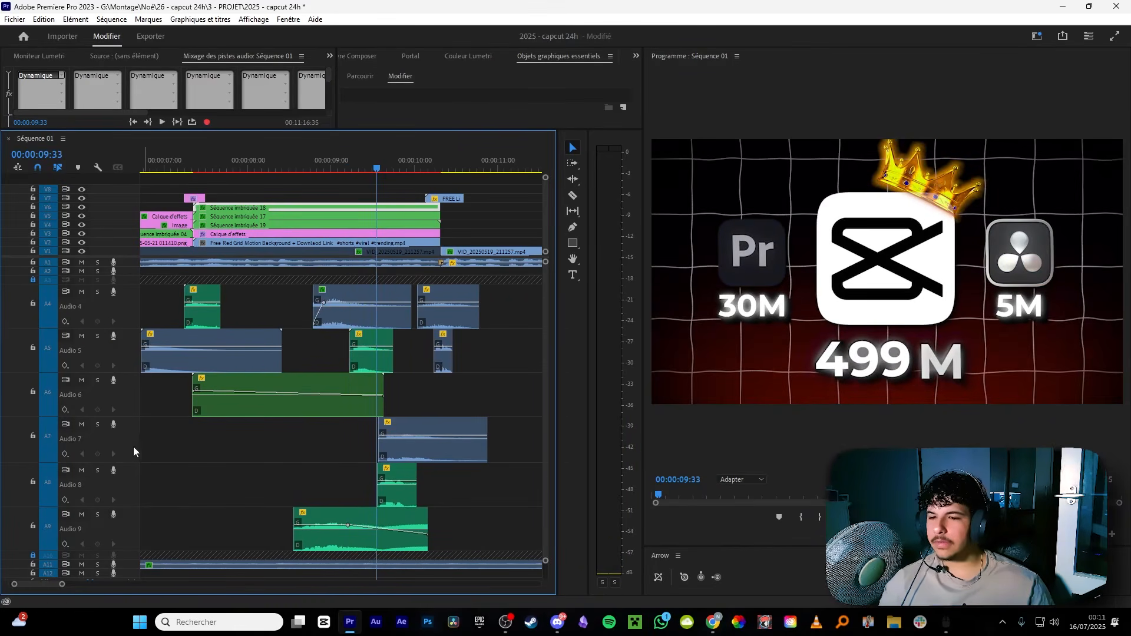
# Solo Audio 7 and Audio 8 and play their effects from 00:00:09:33 as the counter reaches 500 M.
pyautogui.press('space')
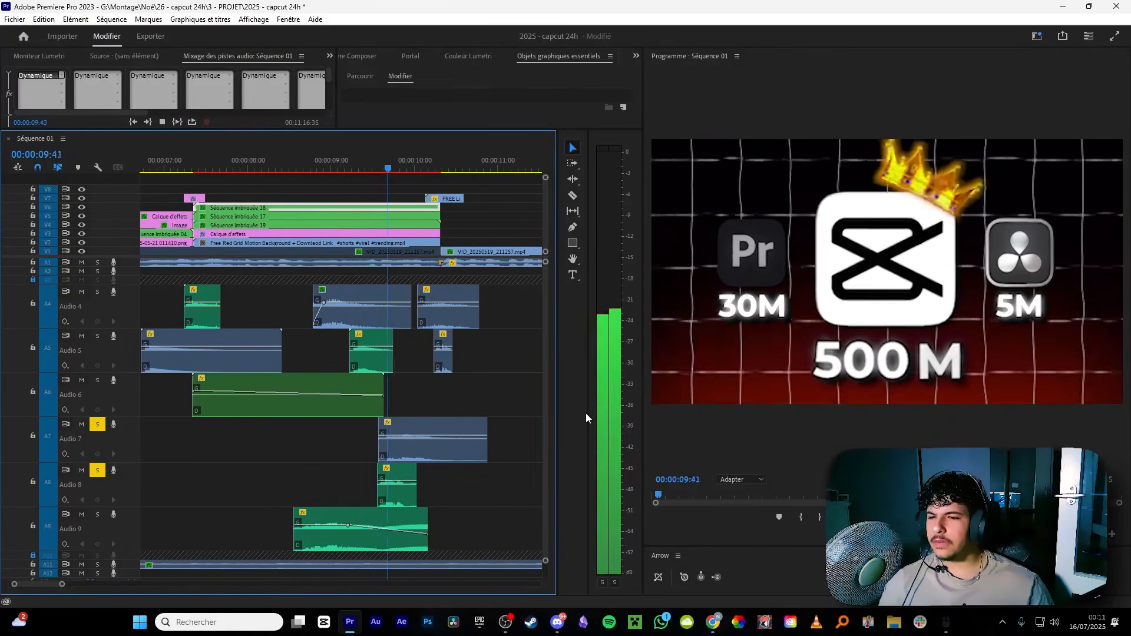
pyautogui.press('space')
pyautogui.press('=')
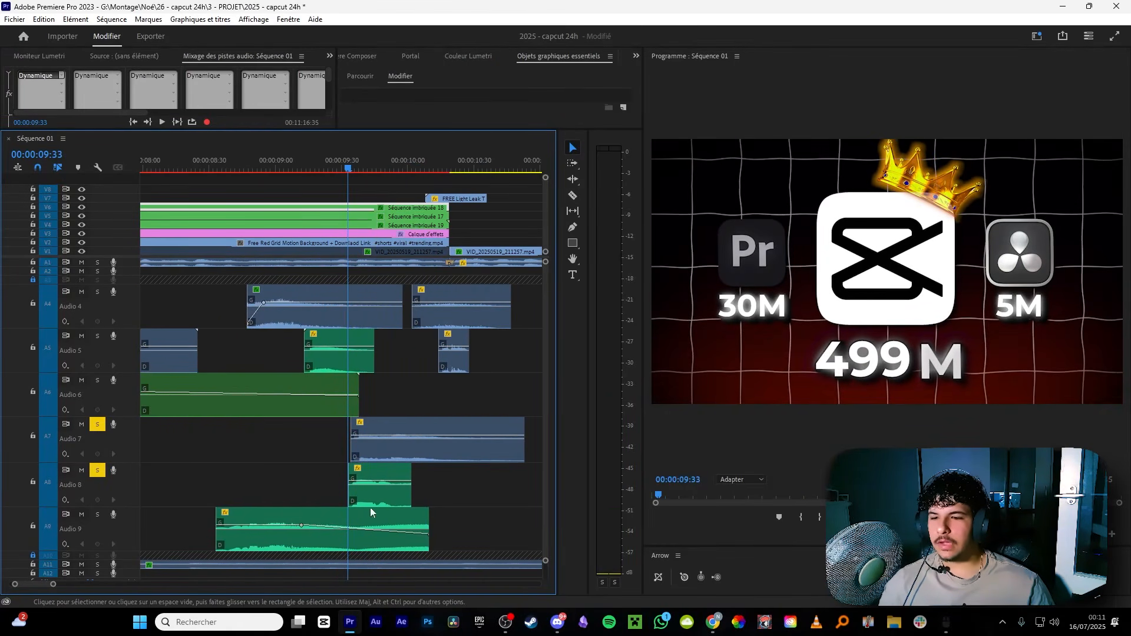
pyautogui.press('space')
pyautogui.press('space')
pyautogui.click(437, 439)
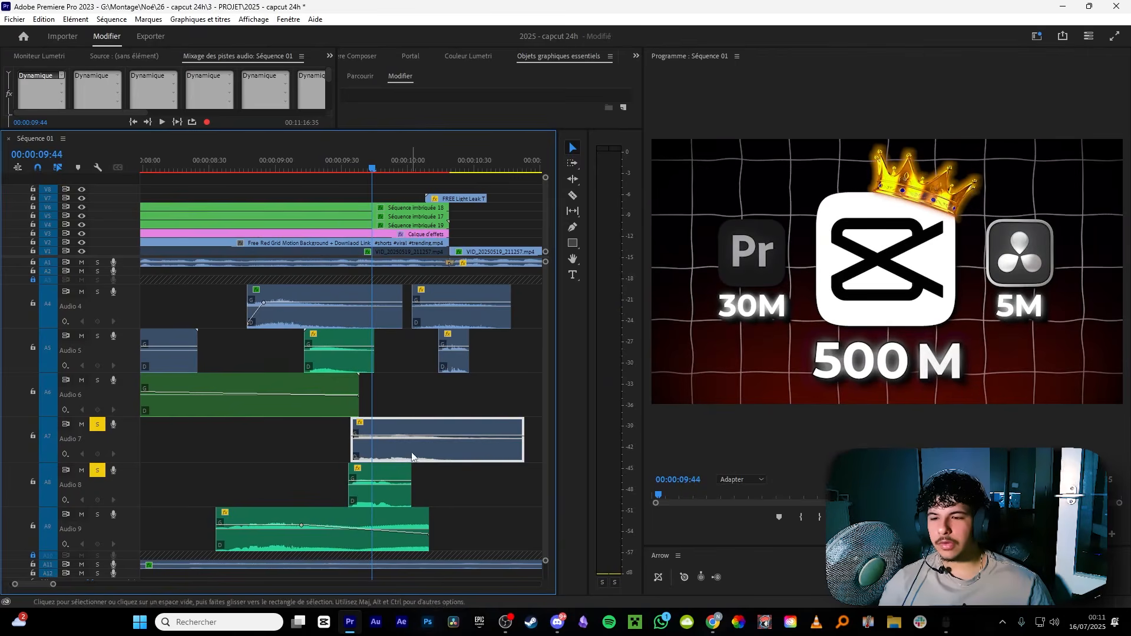
pyautogui.moveTo(380, 163); pyautogui.dragTo(335, 167)
pyautogui.press('space')
pyautogui.press('space')
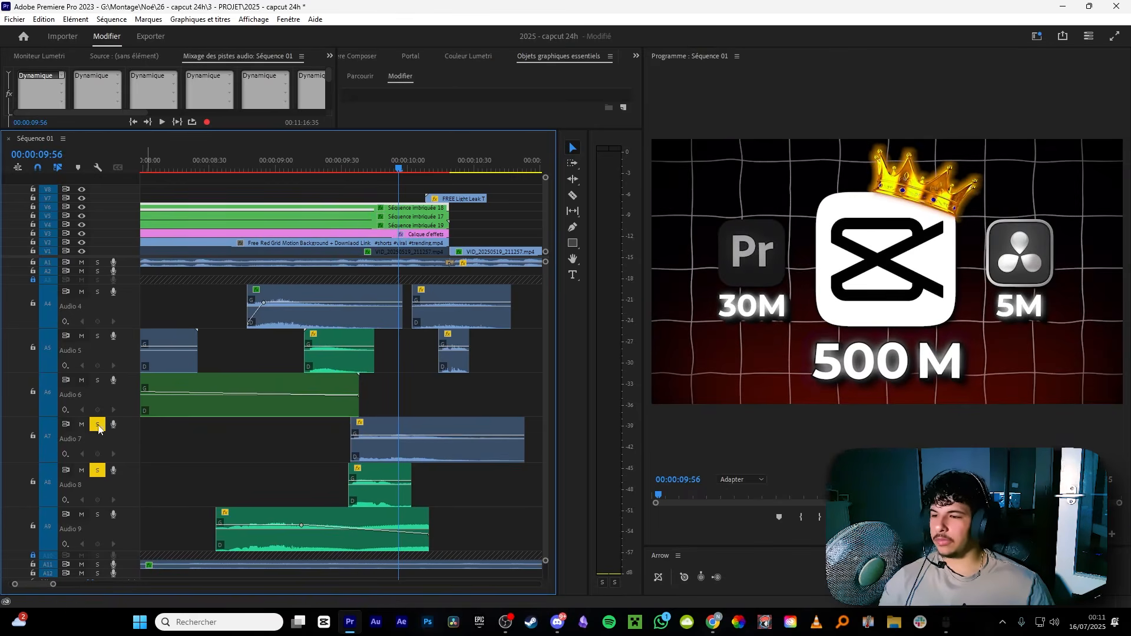
# Unsolo Audio 8 and play the Audio 7 effect on its own around the 500 M counter.
pyautogui.click(100, 470)
pyautogui.press('space')
pyautogui.press('space')
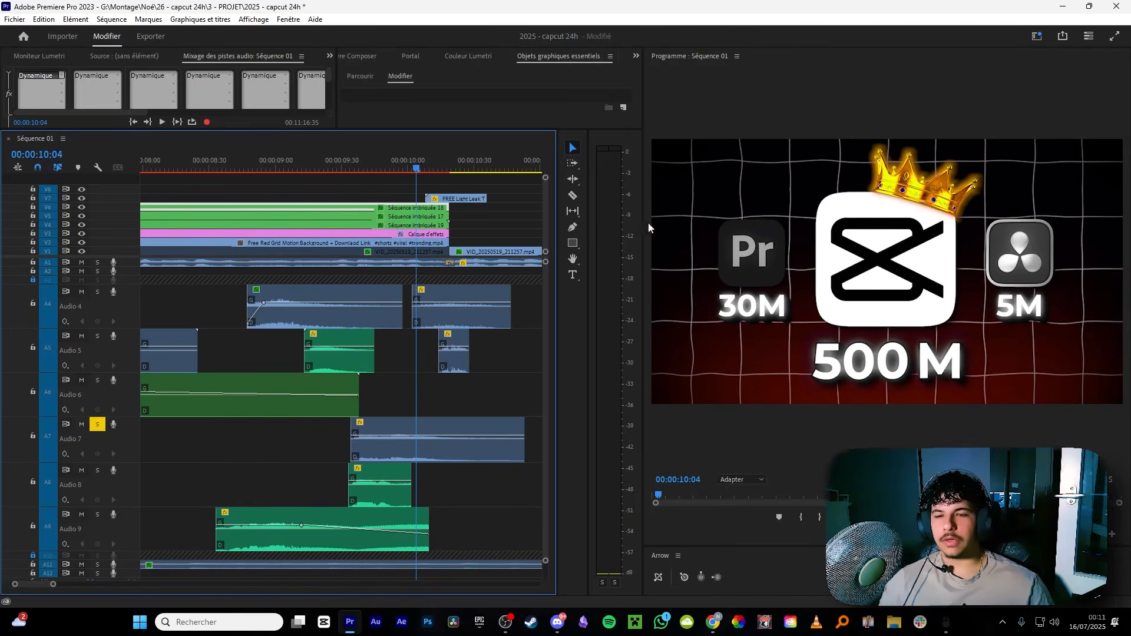
pyautogui.moveTo(408, 164); pyautogui.dragTo(328, 165)
pyautogui.press('space')
pyautogui.press('space')
# Solo Audio 5, Audio 7 and Audio 8 together and play the crown sequence from 00:00:09:01.
pyautogui.click(359, 166)
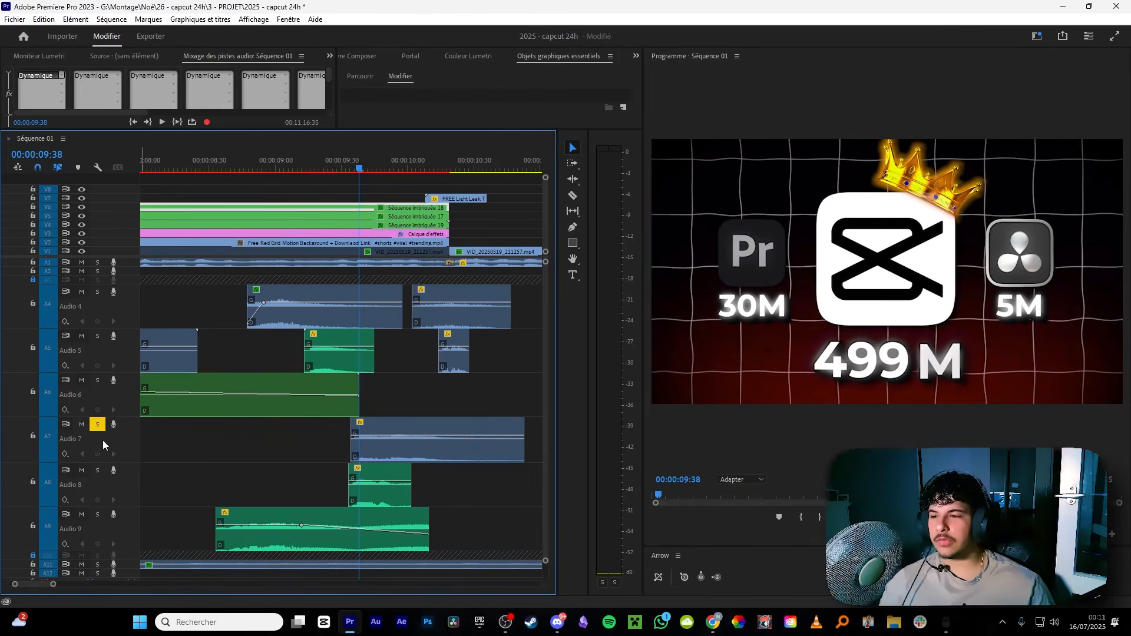
pyautogui.click(333, 166)
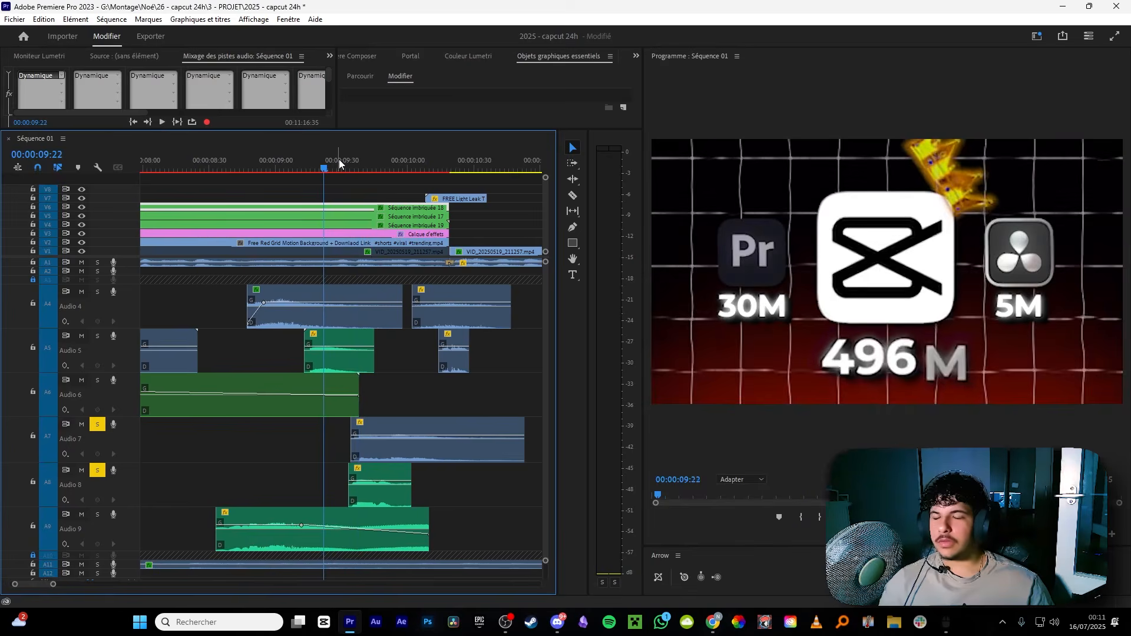
pyautogui.click(277, 168)
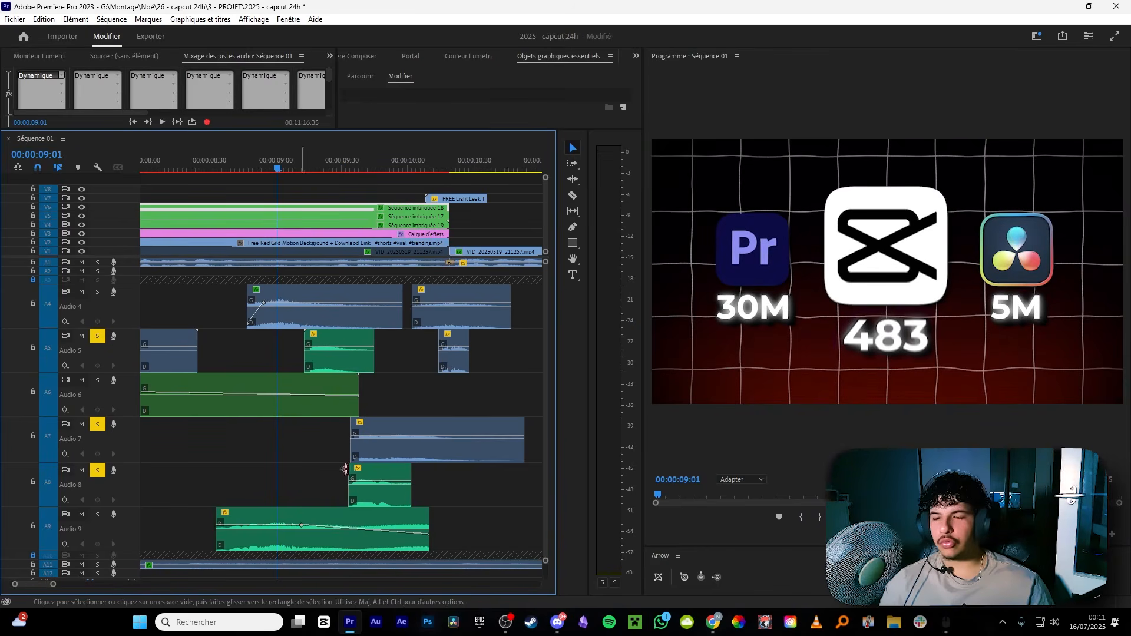
pyautogui.press('space')
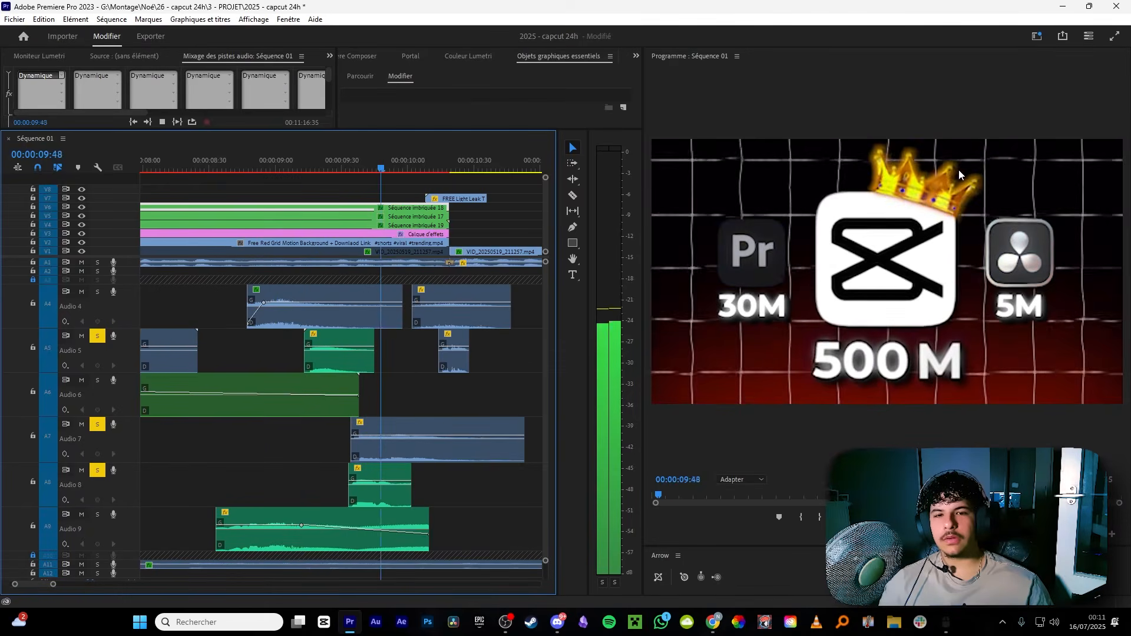
pyautogui.moveTo(442, 168); pyautogui.dragTo(293, 194)
pyautogui.press('space')
pyautogui.press('space')
# Add Audio 4 and Audio 9 to the soloed tracks and play all the layers from about 00:00:08:48 to the crown.
pyautogui.scroll(1, 344, 292)
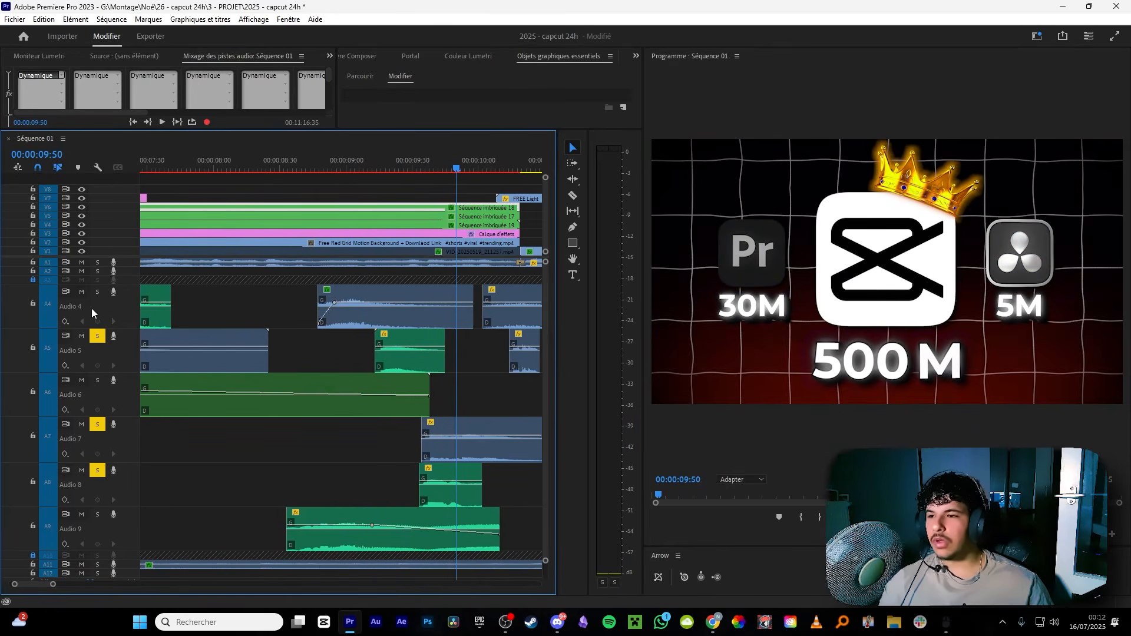
pyautogui.moveTo(465, 163); pyautogui.dragTo(320, 184)
pyautogui.press('space')
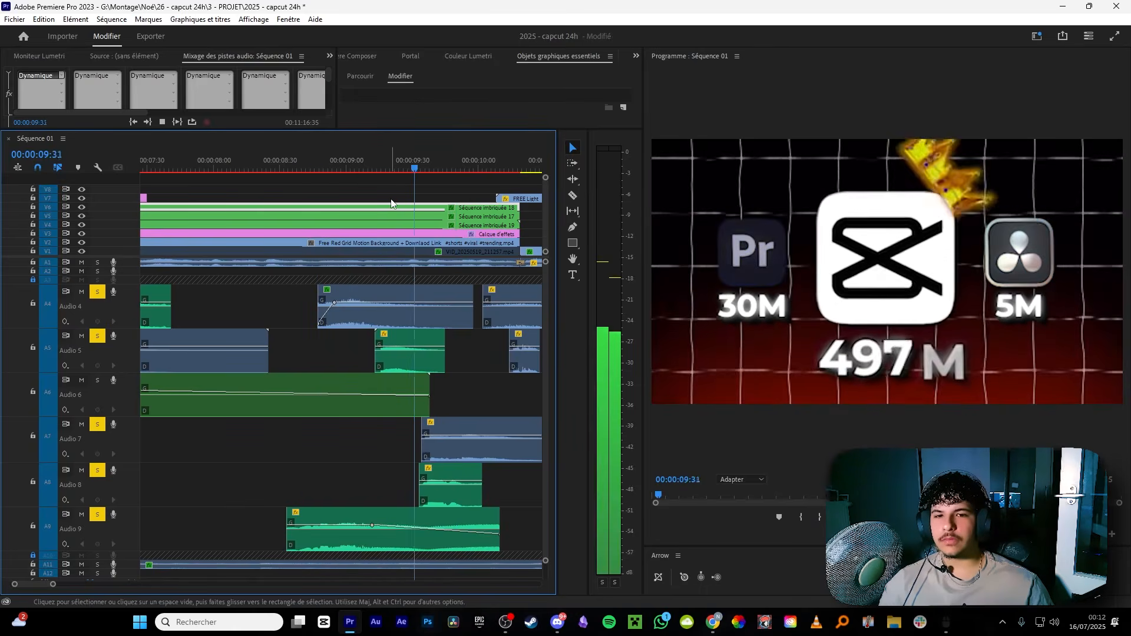
pyautogui.press('space')
pyautogui.scroll(-2, 392, 213)
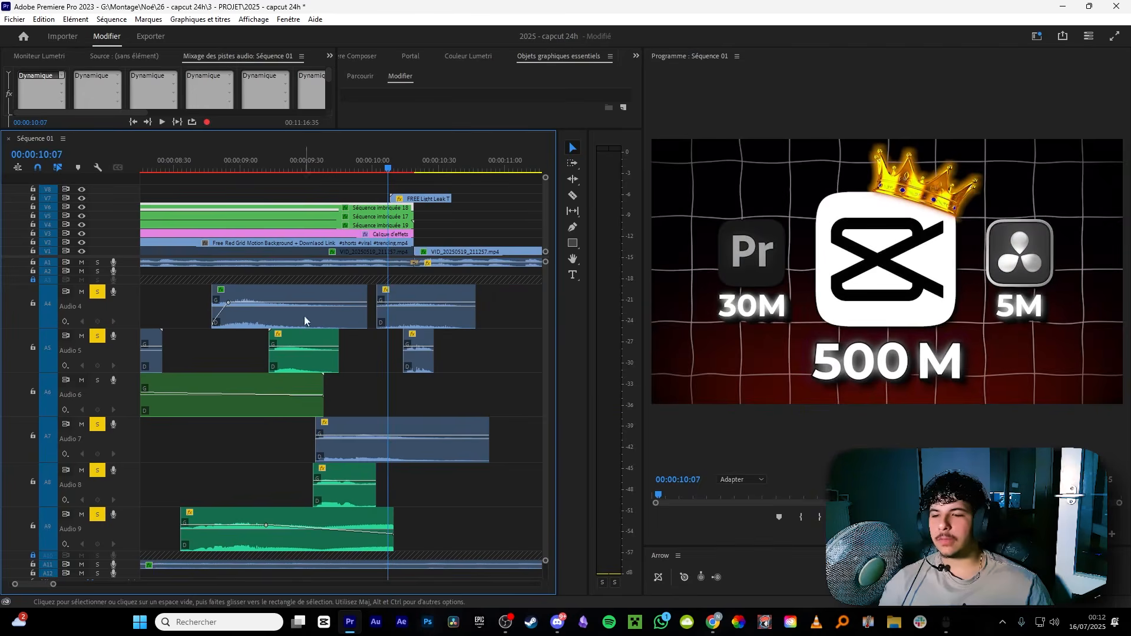
# Leave only Audio 4 and Audio 5 soloed and play the light leak transition from 00:00:10:07.
pyautogui.click(98, 475)
pyautogui.press('space')
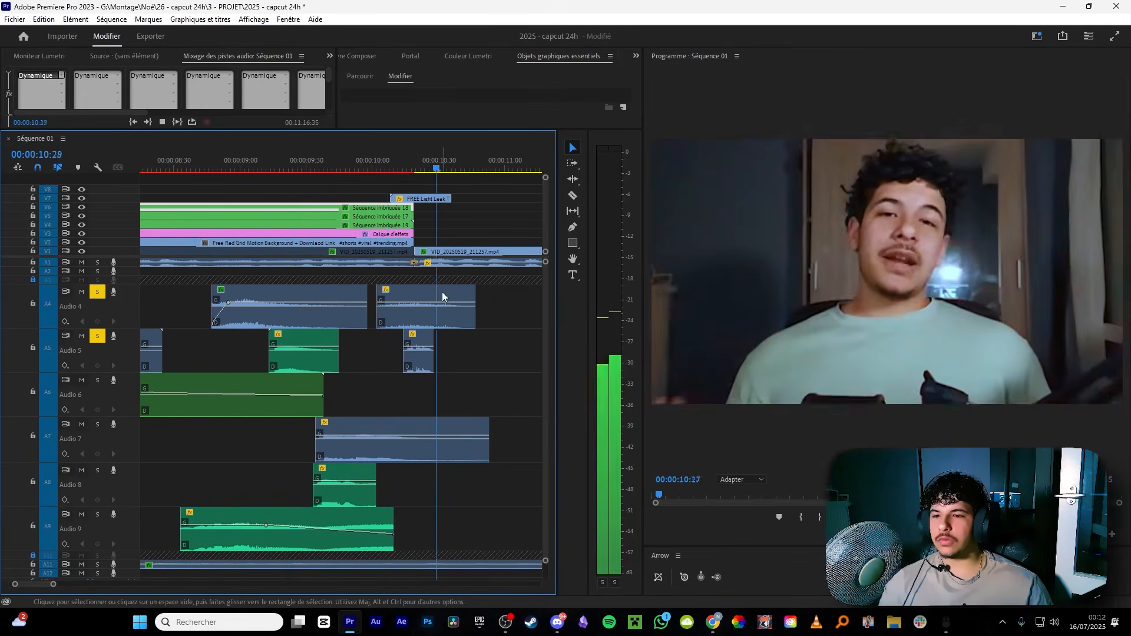
pyautogui.click(417, 176)
# Leave only Audio 5 soloed and play its short effect through the light leak transition up to 00:00:10:37.
pyautogui.press('=')
pyautogui.click(410, 312)
pyautogui.click(113, 336)
pyautogui.click(97, 336)
pyautogui.moveTo(406, 171); pyautogui.dragTo(371, 171)
pyautogui.click(98, 336)
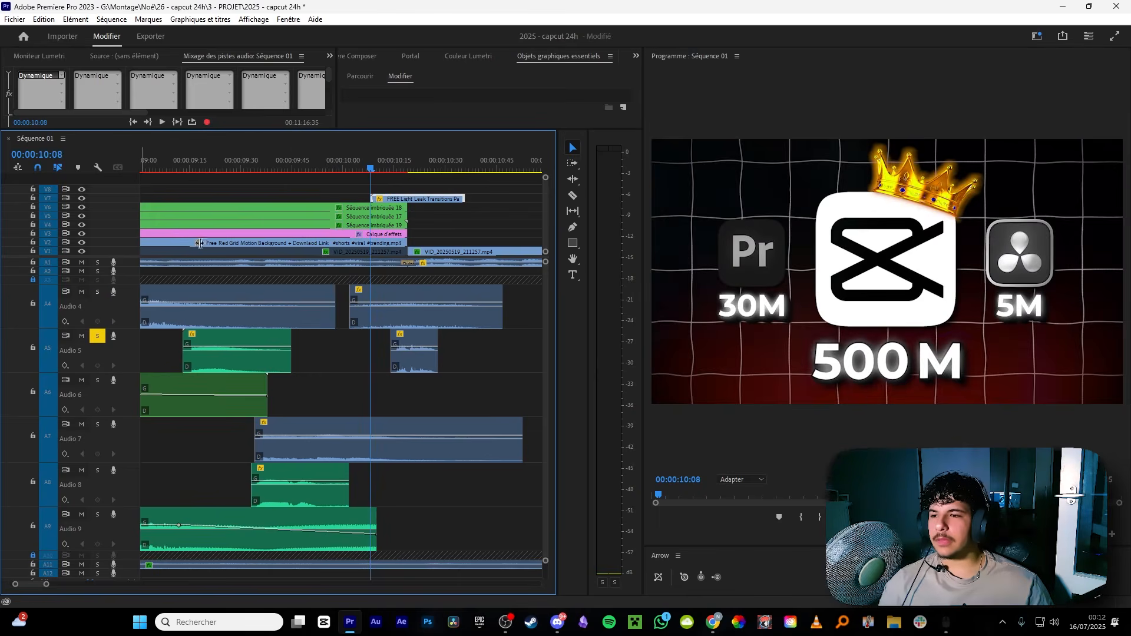
pyautogui.click(357, 162)
pyautogui.press('space')
pyautogui.press('space')
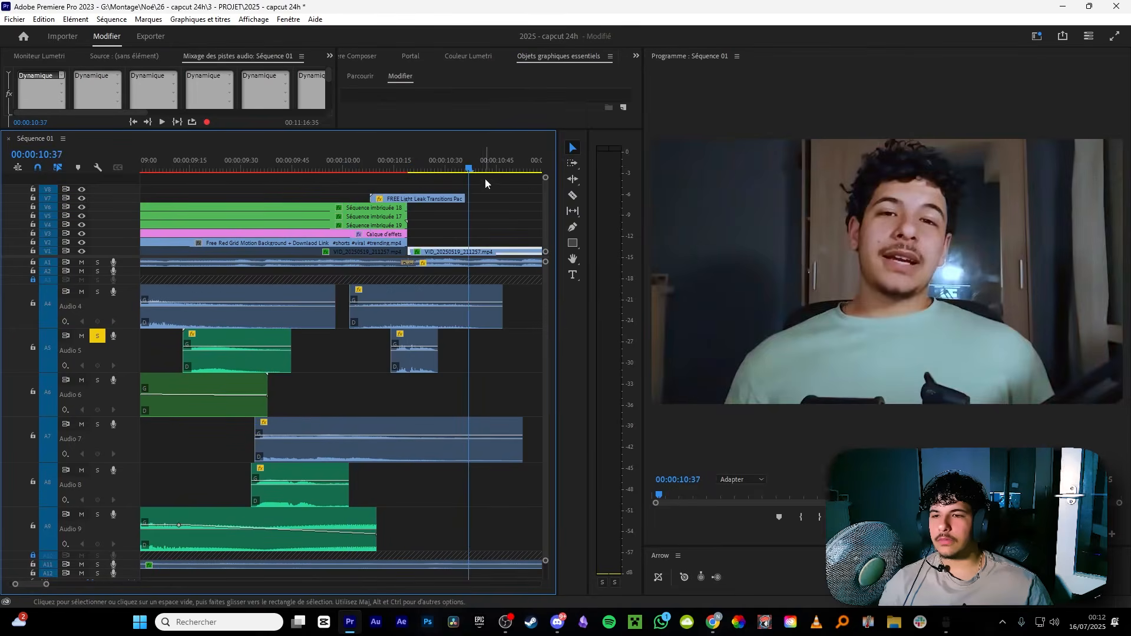
# Solo Audio 4 together with Audio 5 and play both effects through the light leak transition.
pyautogui.moveTo(407, 168); pyautogui.dragTo(370, 168)
pyautogui.click(97, 292)
pyautogui.click(322, 162)
pyautogui.press('space')
pyautogui.press('space')
# Return to 00:00:06:32 and play the Audio 5 effect under the highlighted release date up to 00:00:07:00.
pyautogui.scroll(-4, 459, 253)
pyautogui.scroll(-3, 452, 316)
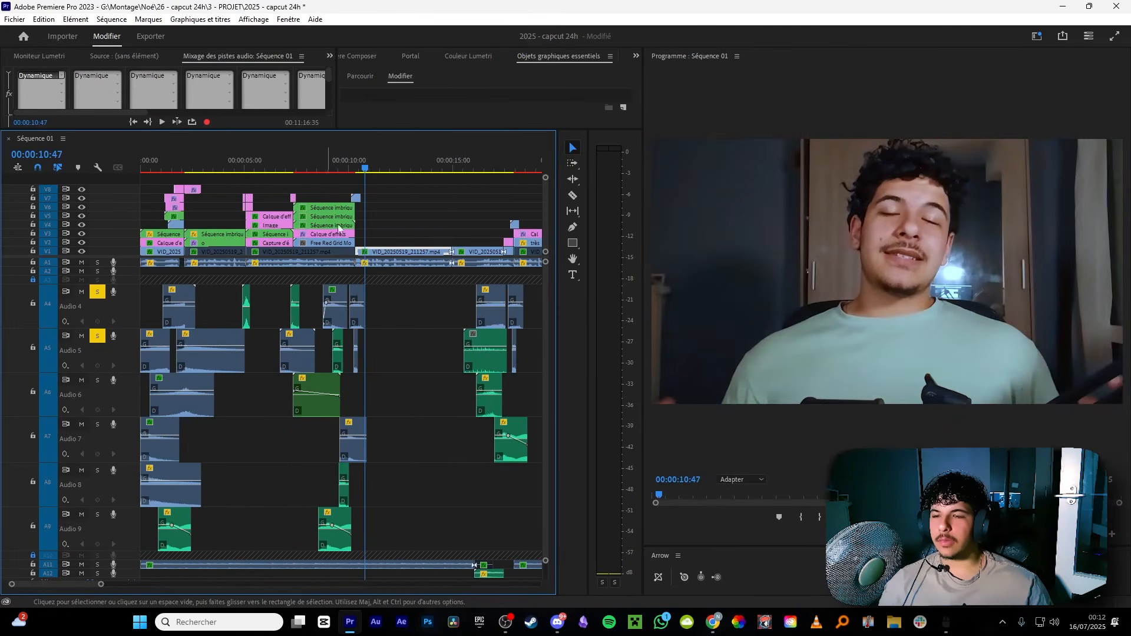
pyautogui.moveTo(364, 168); pyautogui.dragTo(323, 167)
pyautogui.scroll(4, 314, 316)
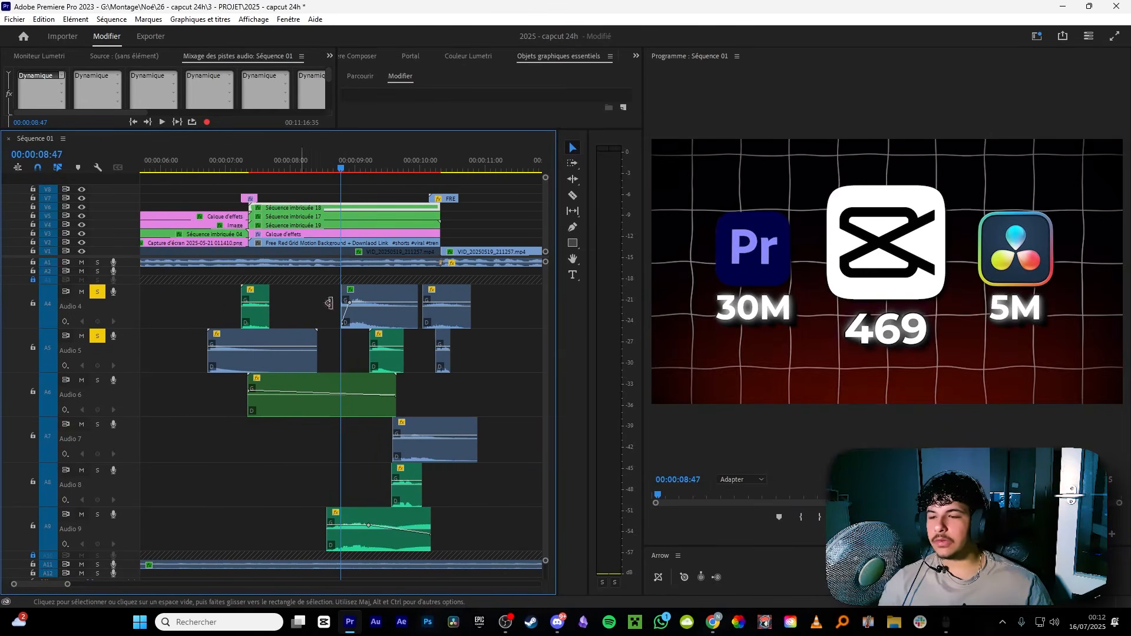
pyautogui.click(249, 351)
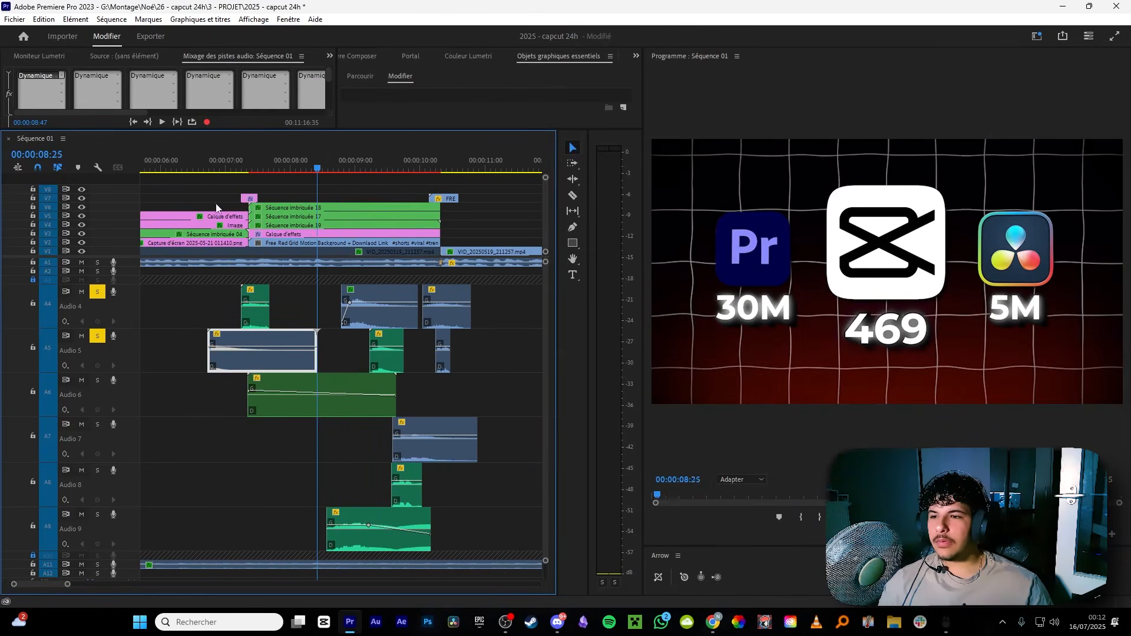
pyautogui.click(204, 198)
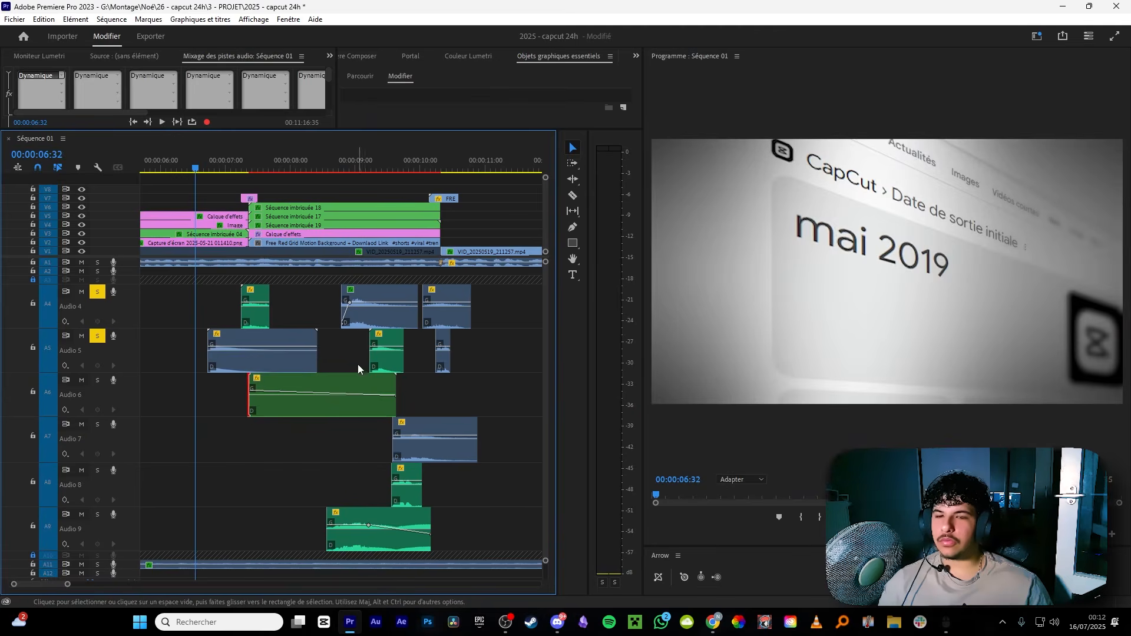
pyautogui.press('space')
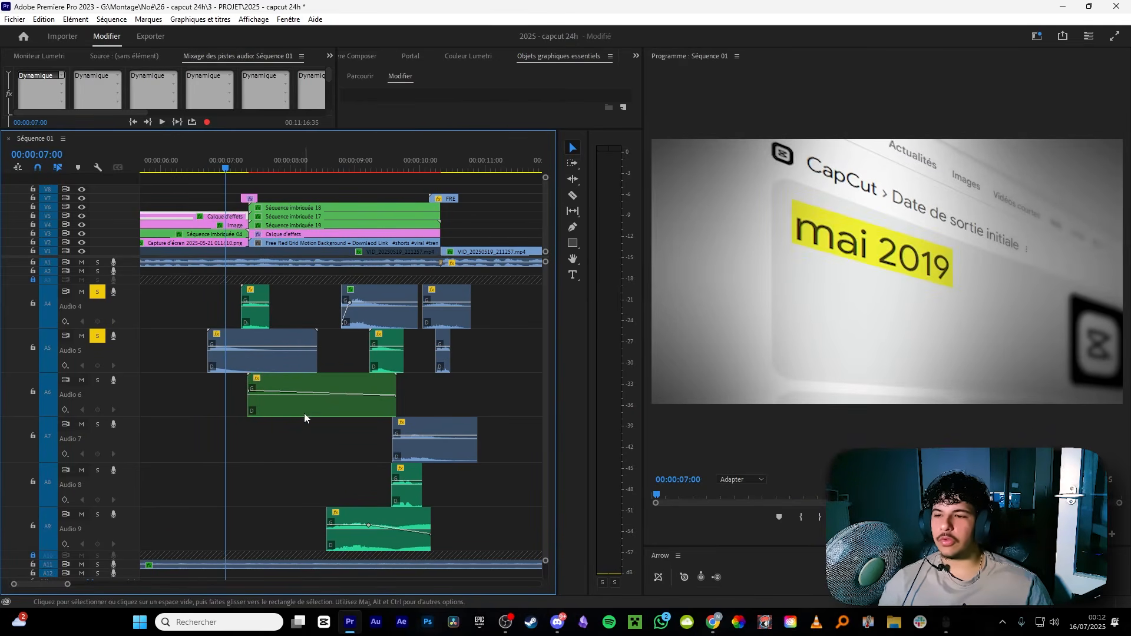
# Examine the Audio 6 effect against the comparison scene's counter at 00:00:07:41 and 00:00:09:13.
pyautogui.click(304, 414)
pyautogui.moveTo(219, 161); pyautogui.dragTo(278, 162)
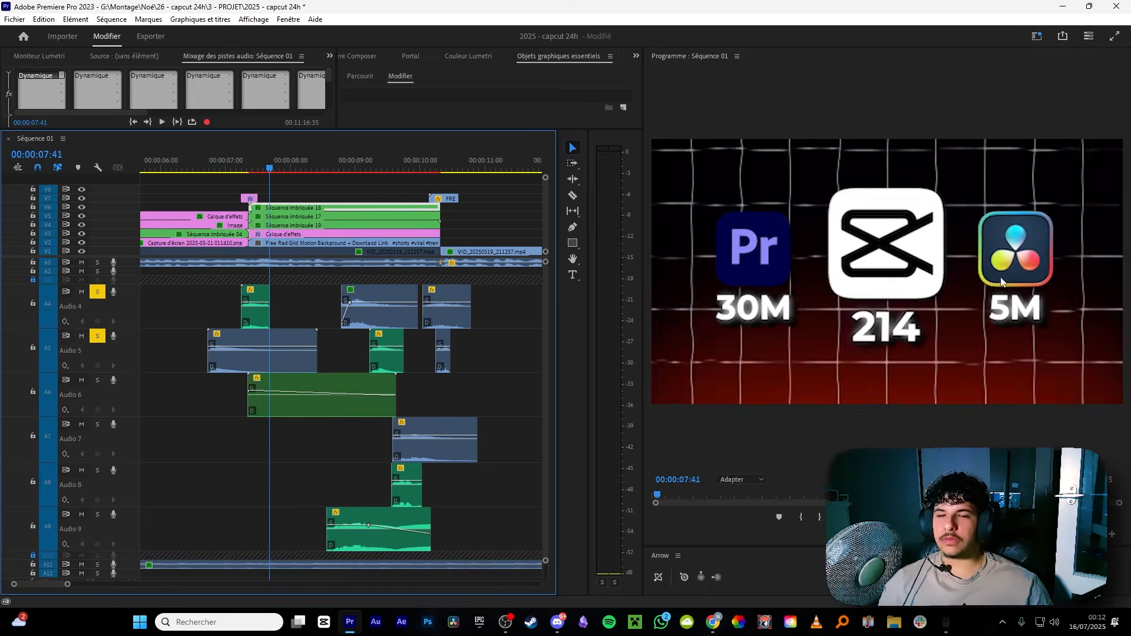
pyautogui.click(367, 168)
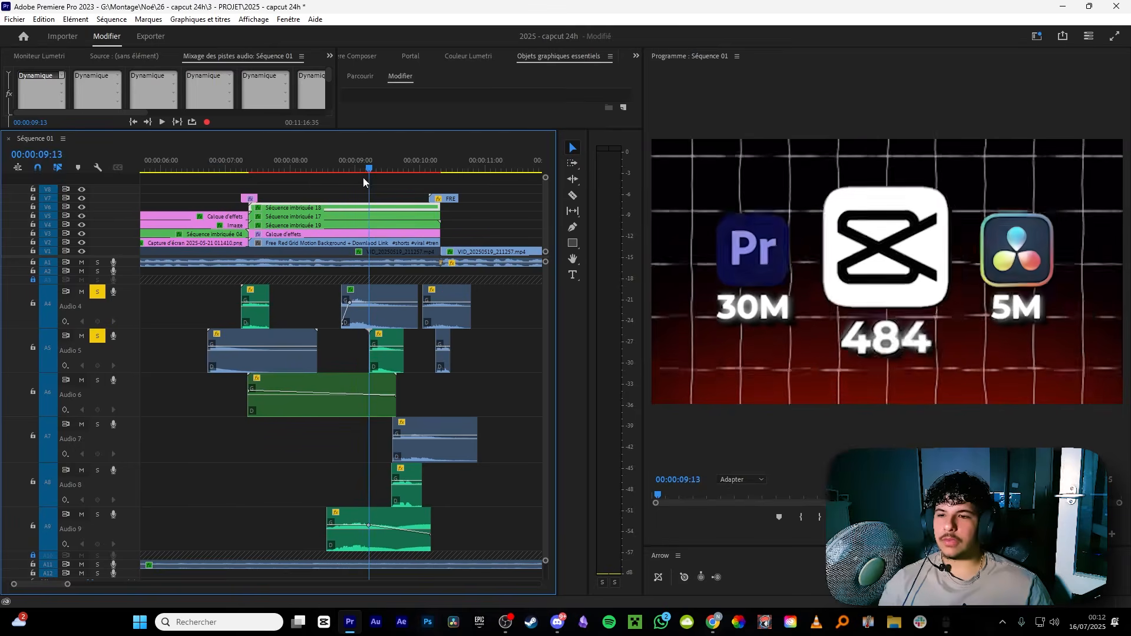
# Compare the overlapping Audio 4 and Audio 9 effects with the logo animation and play it from 00:00:08:55.
pyautogui.click(393, 316)
pyautogui.click(380, 519)
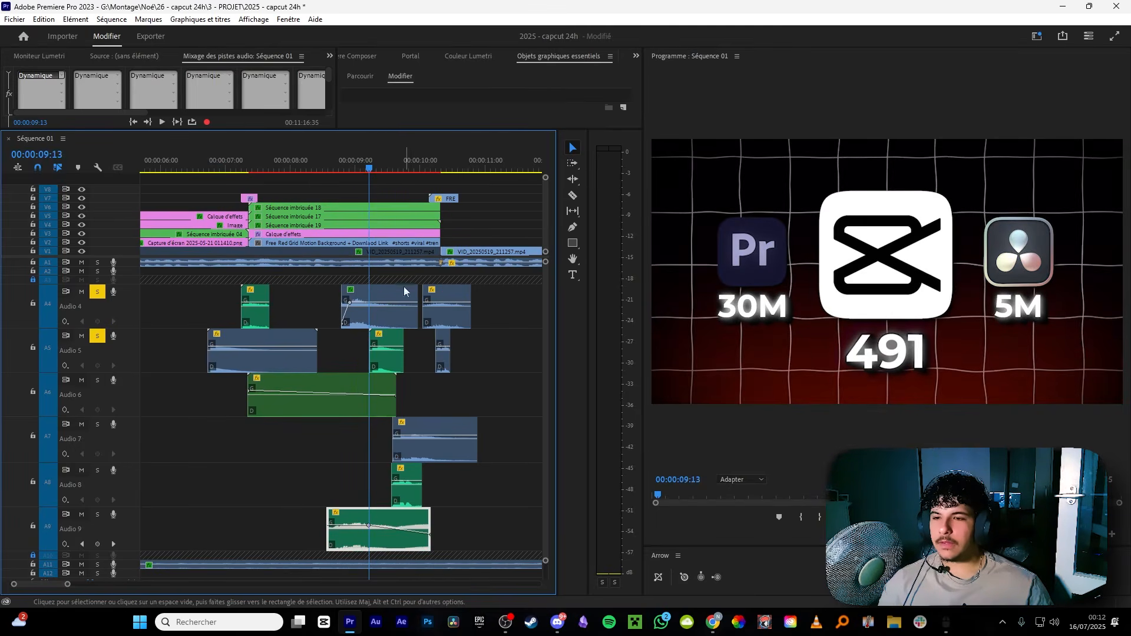
pyautogui.click(350, 163)
pyautogui.click(381, 324)
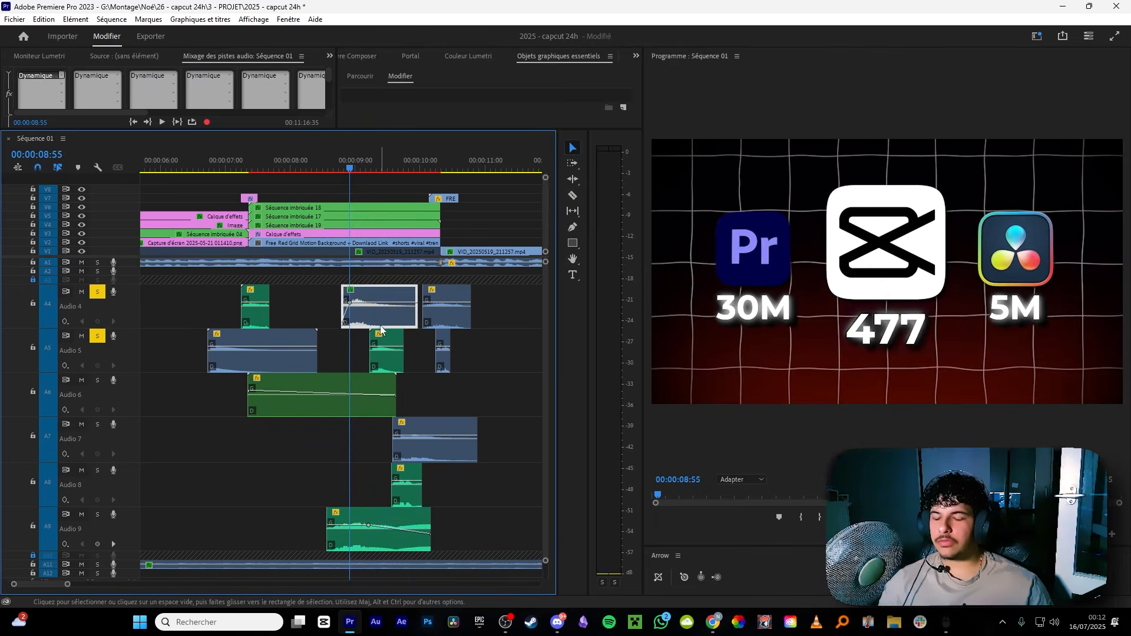
pyautogui.click(366, 517)
pyautogui.click(371, 313)
pyautogui.click(374, 518)
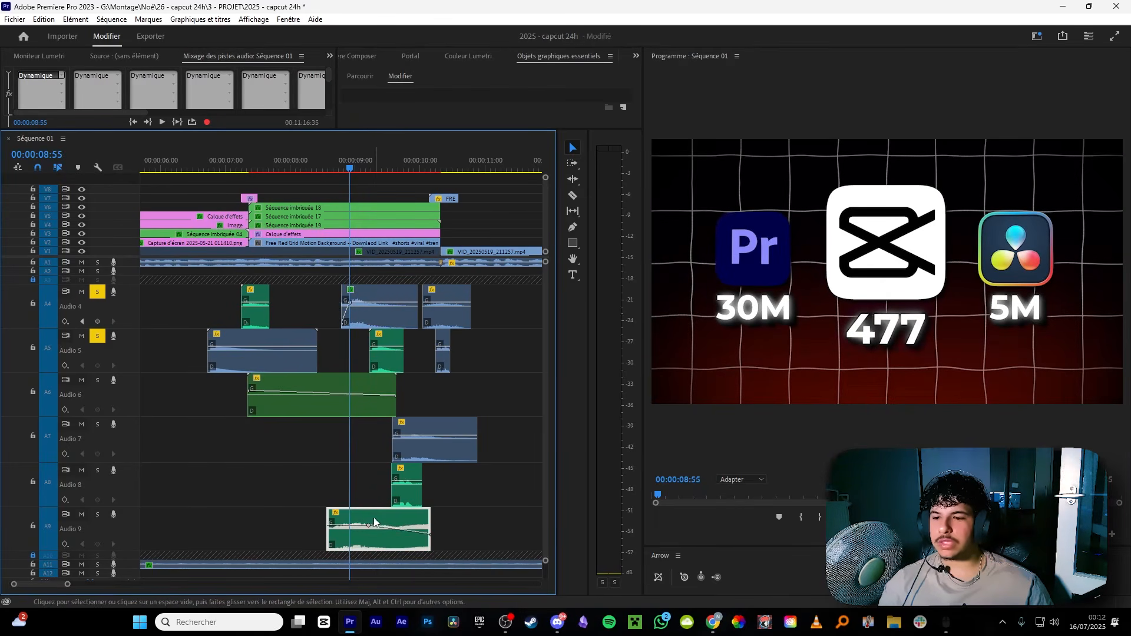
pyautogui.press('space')
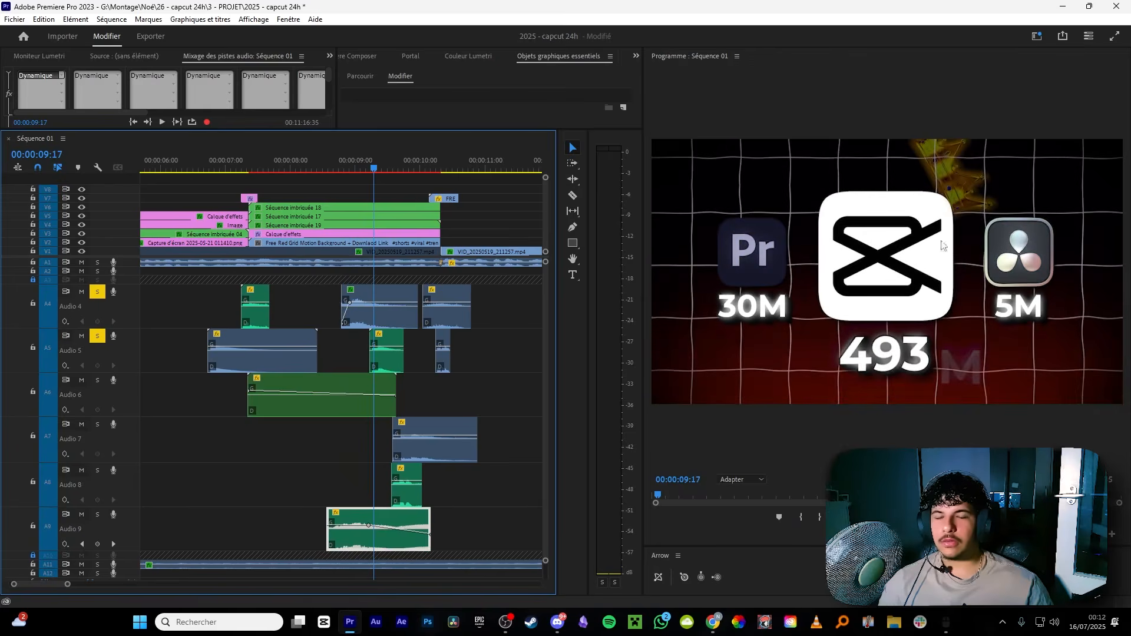
pyautogui.moveTo(396, 171); pyautogui.dragTo(361, 181)
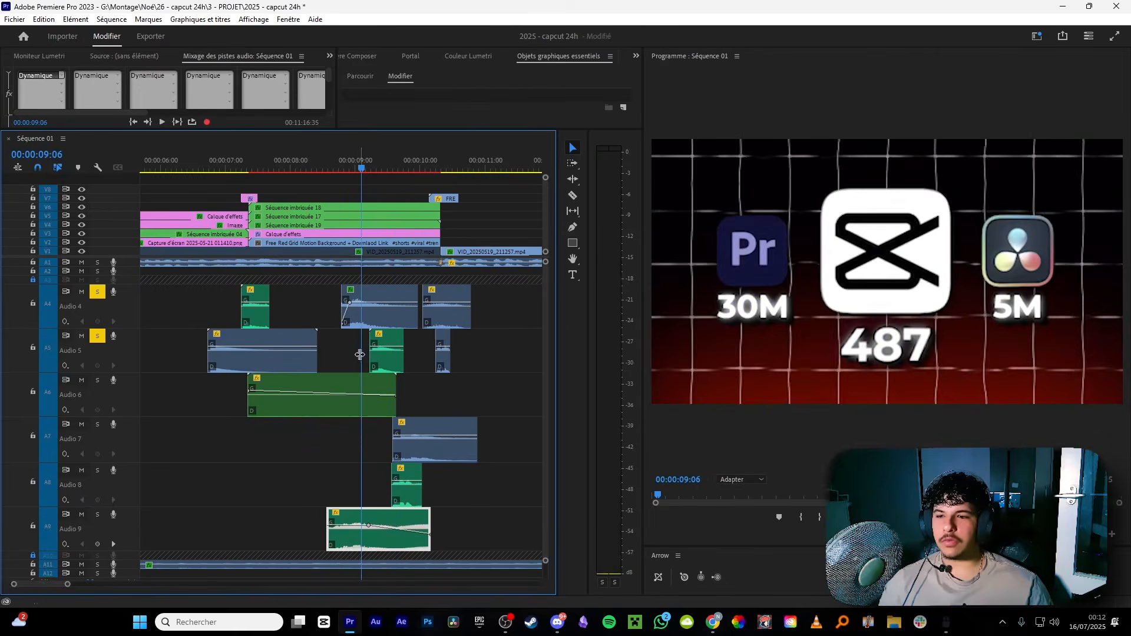
# Examine the closing transition effects on Audio 4 and Audio 5, and move the playhead to 00:00:09:38.
pyautogui.moveTo(493, 295); pyautogui.dragTo(446, 353)
pyautogui.click(488, 348)
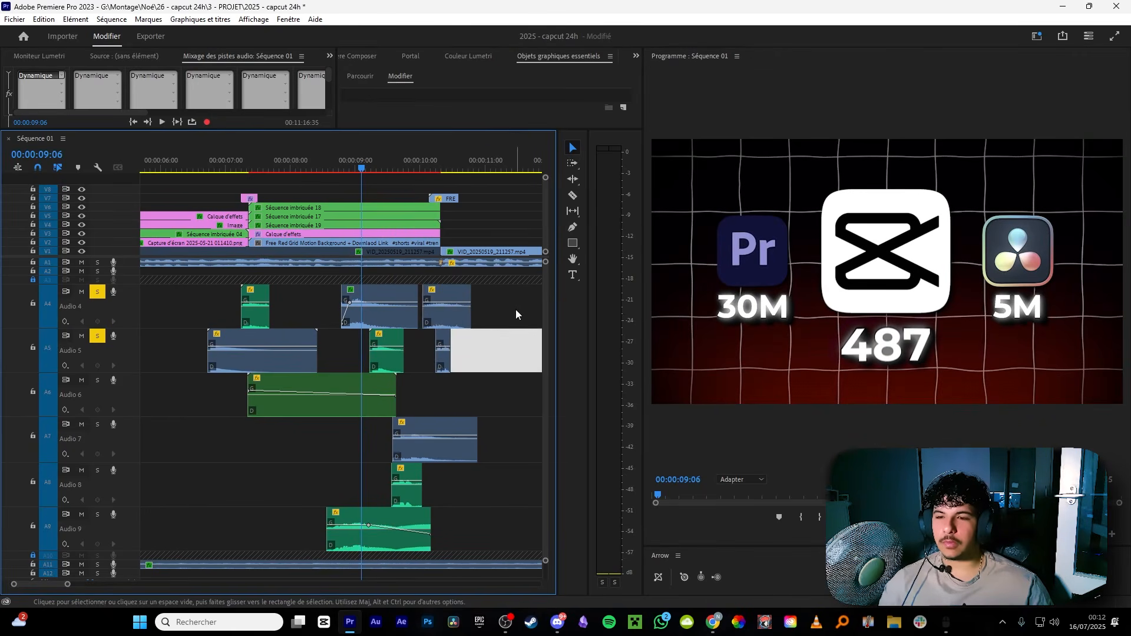
pyautogui.moveTo(516, 310); pyautogui.dragTo(429, 371)
pyautogui.click(488, 348)
pyautogui.moveTo(345, 156); pyautogui.dragTo(403, 171)
pyautogui.scroll(-3, 336, 454)
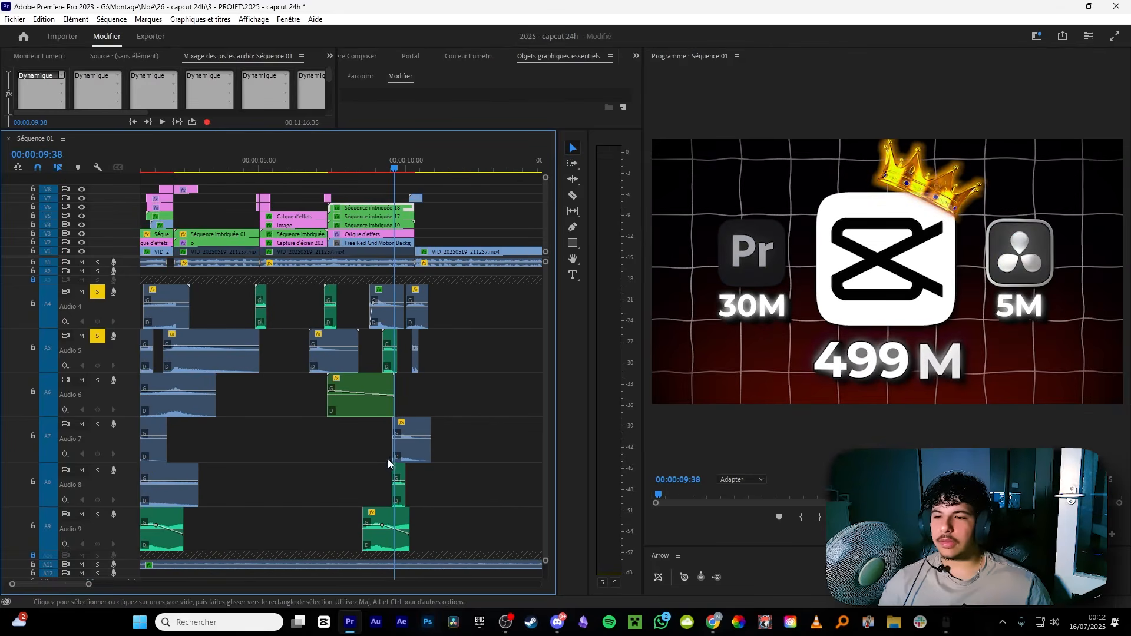
# Solo Audio 4 and play its effect under the talking shot up to 00:00:17:50.
pyautogui.scroll(-2, 398, 440)
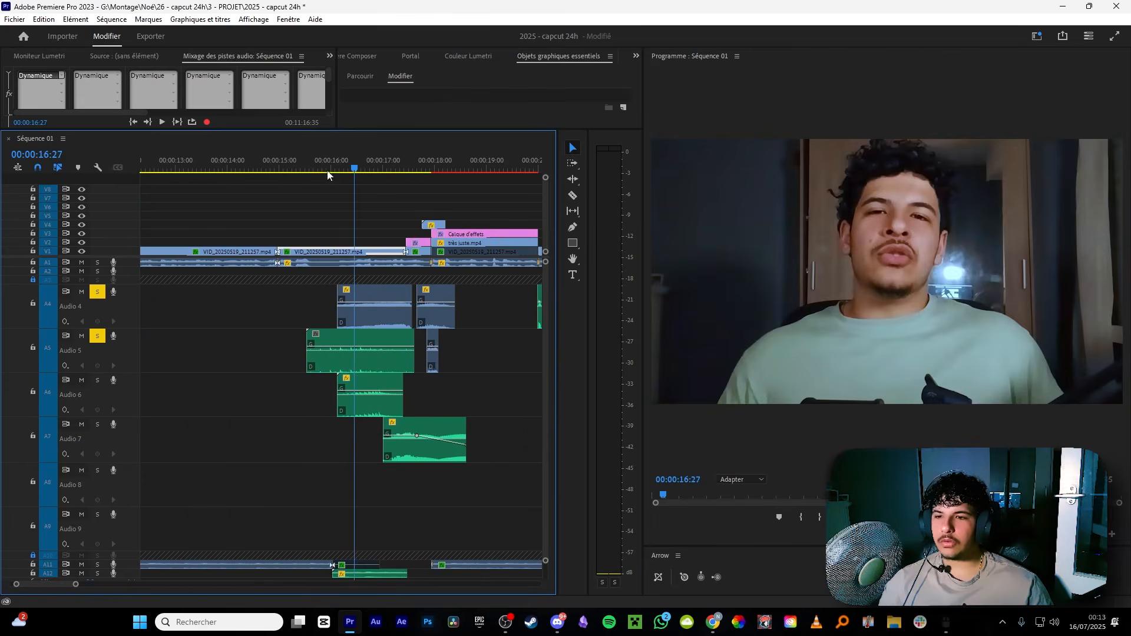
pyautogui.click(298, 172)
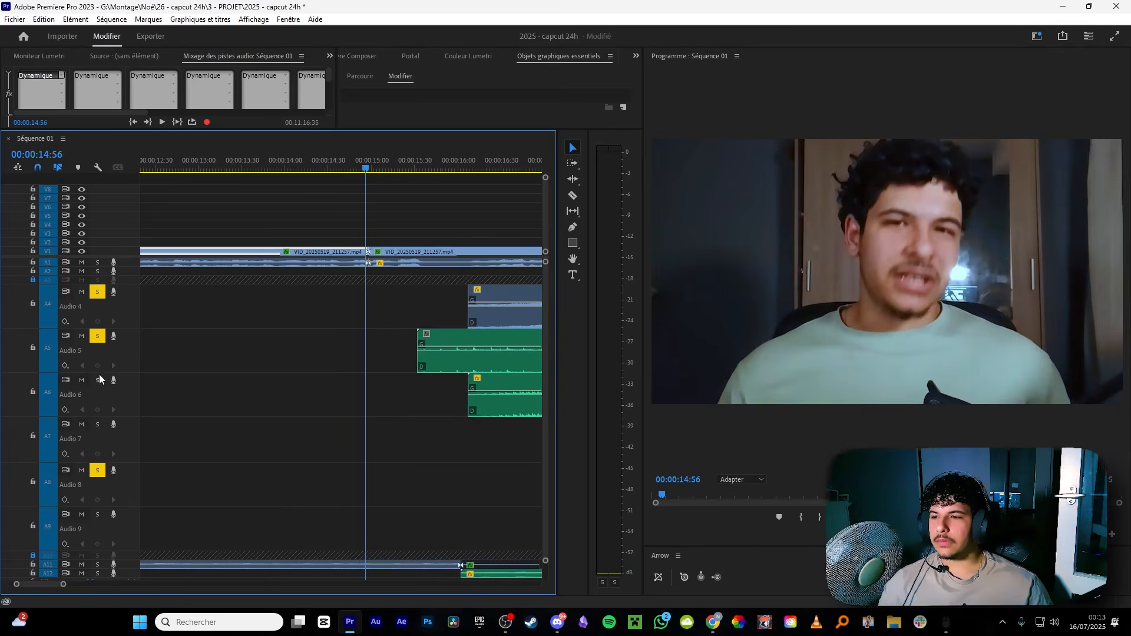
pyautogui.scroll(-3, 424, 387)
pyautogui.press('space')
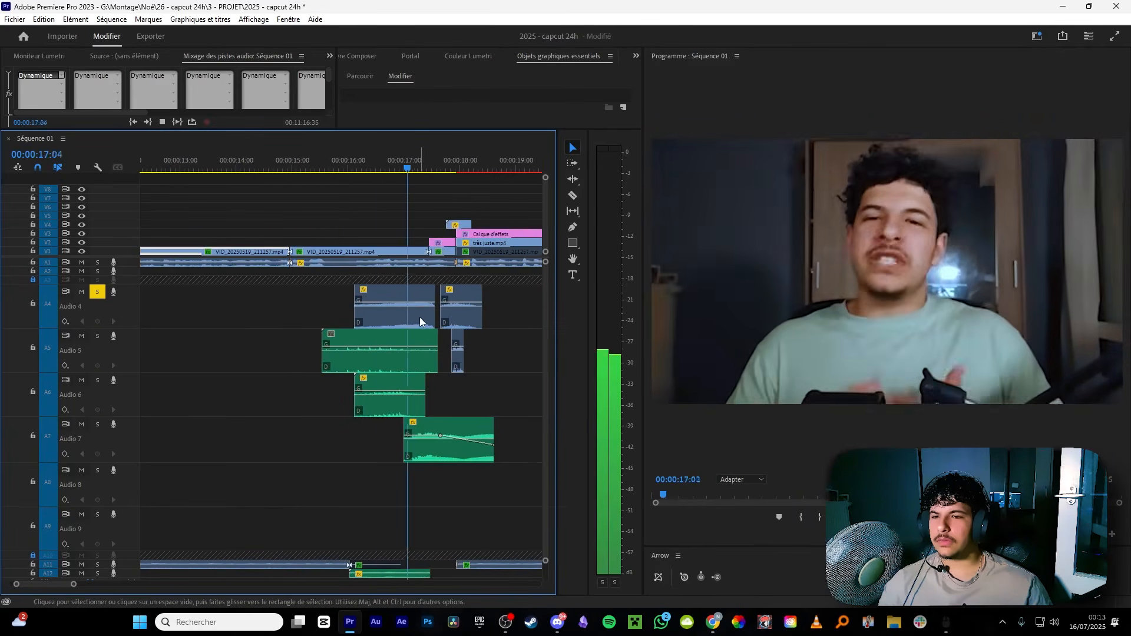
pyautogui.press('space')
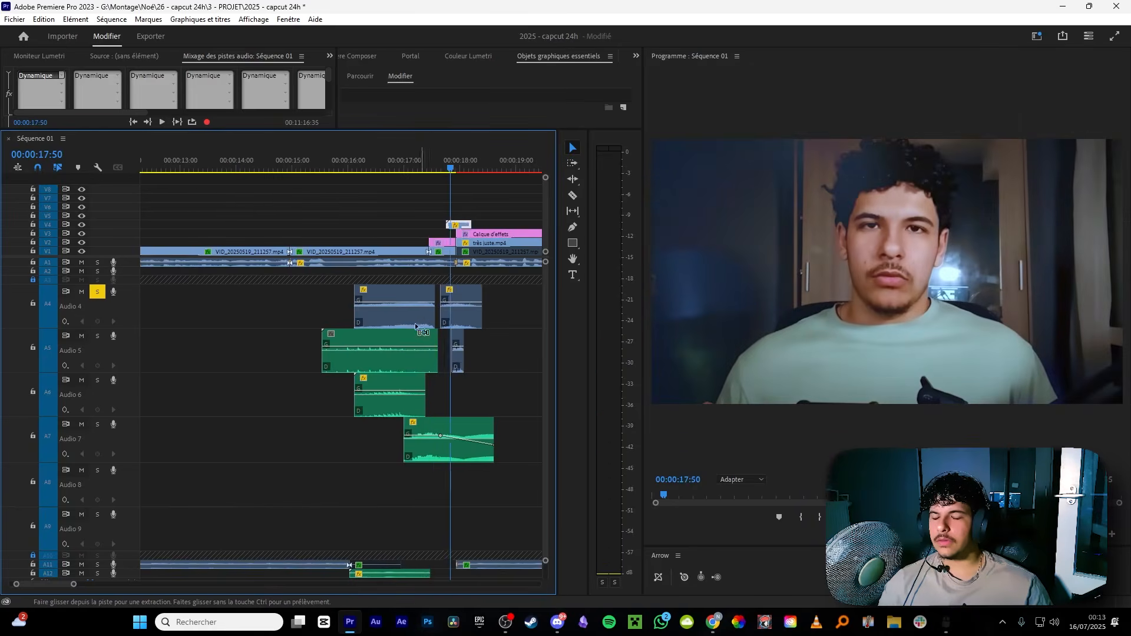
# Extend the first Audio 4 effect's start back to 00:00:15:32, level with the Audio 5 clip, and play it with Audio 7 soloed.
pyautogui.scroll(2, 417, 321)
pyautogui.moveTo(489, 170); pyautogui.dragTo(424, 170)
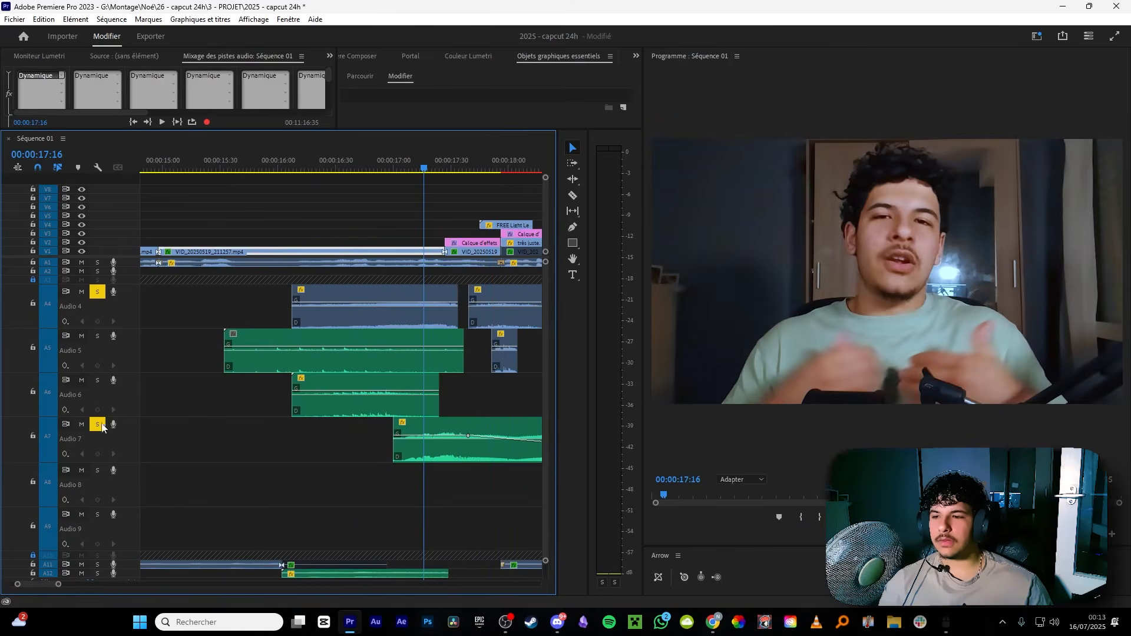
pyautogui.moveTo(292, 306); pyautogui.dragTo(224, 303)
pyautogui.moveTo(419, 168); pyautogui.dragTo(268, 177)
pyautogui.press('space')
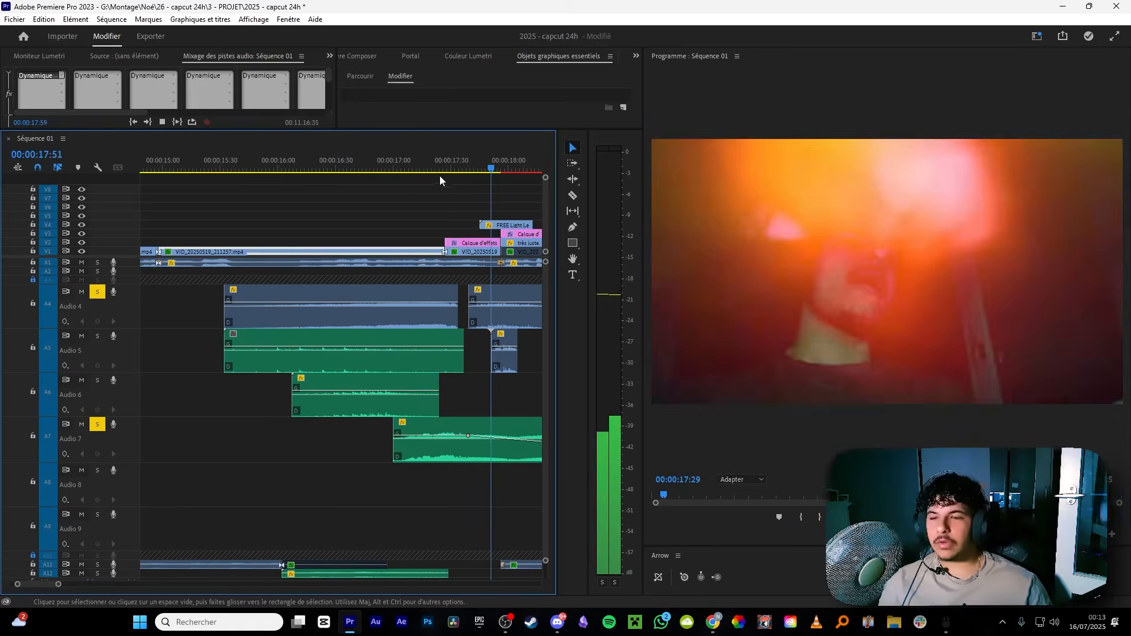
# Replay the soloed Audio 4 and Audio 7 effects over the blur leading into the light leak.
pyautogui.click(417, 170)
pyautogui.press('space')
pyautogui.press('space')
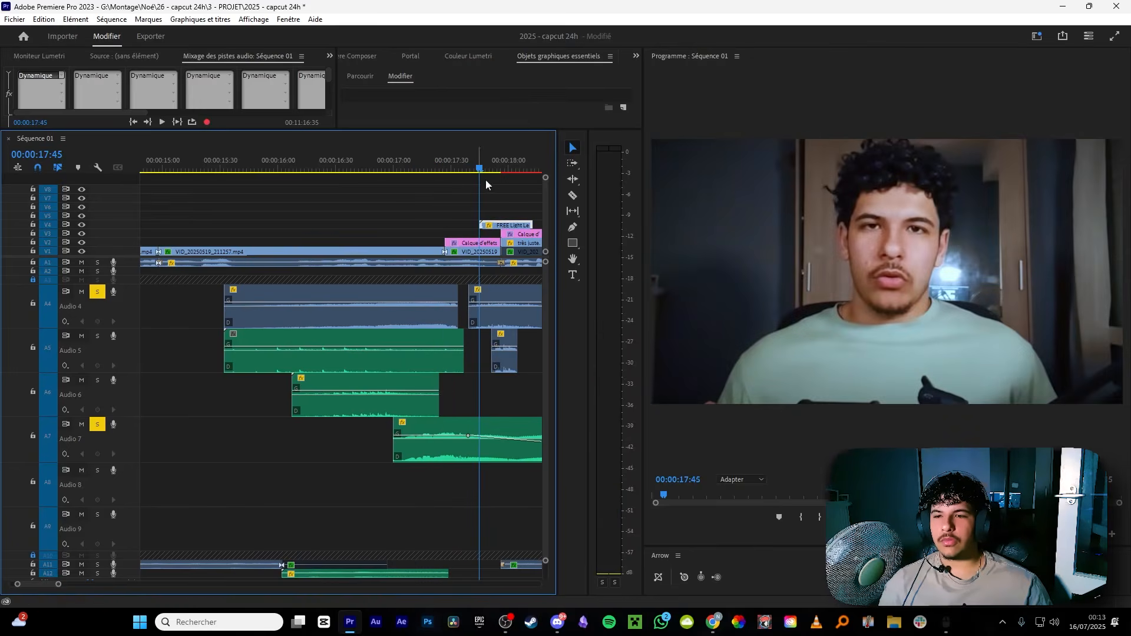
pyautogui.click(446, 169)
pyautogui.press('space')
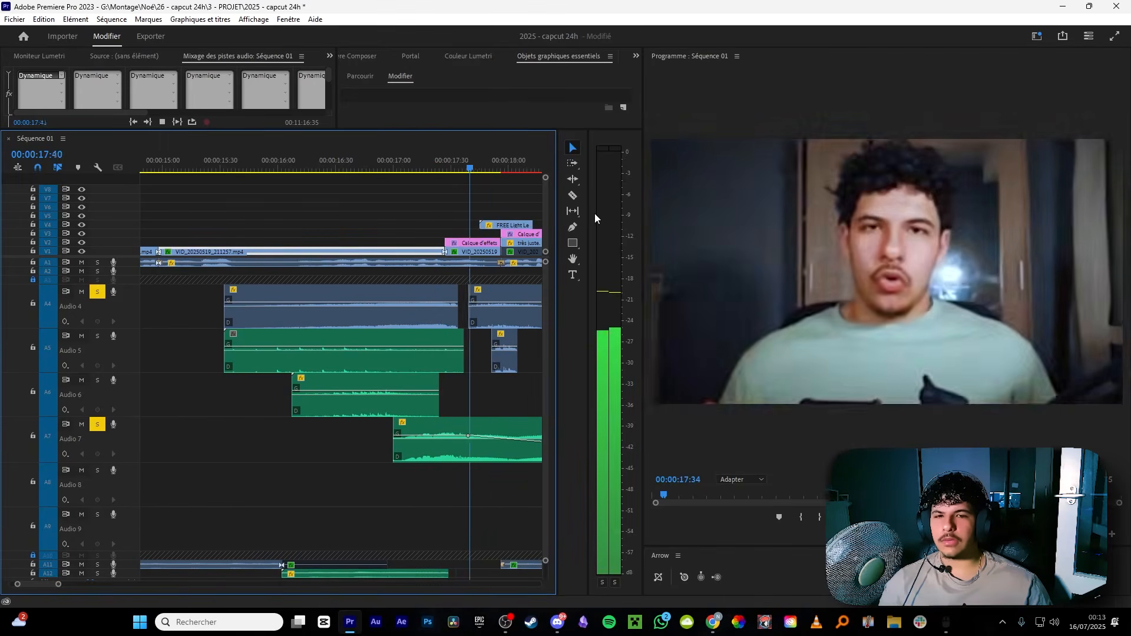
# Return to 00:00:15:32, solo only Audio 5 and Audio 6, and play their effects up to 00:00:16:45.
pyautogui.moveTo(501, 169); pyautogui.dragTo(247, 408)
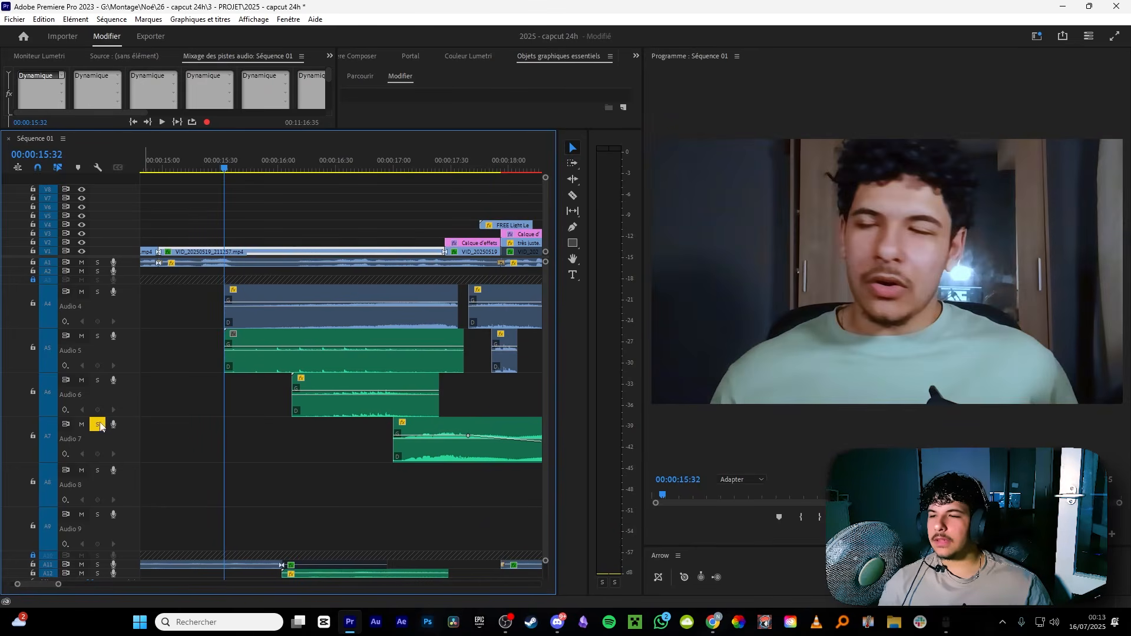
pyautogui.press('space')
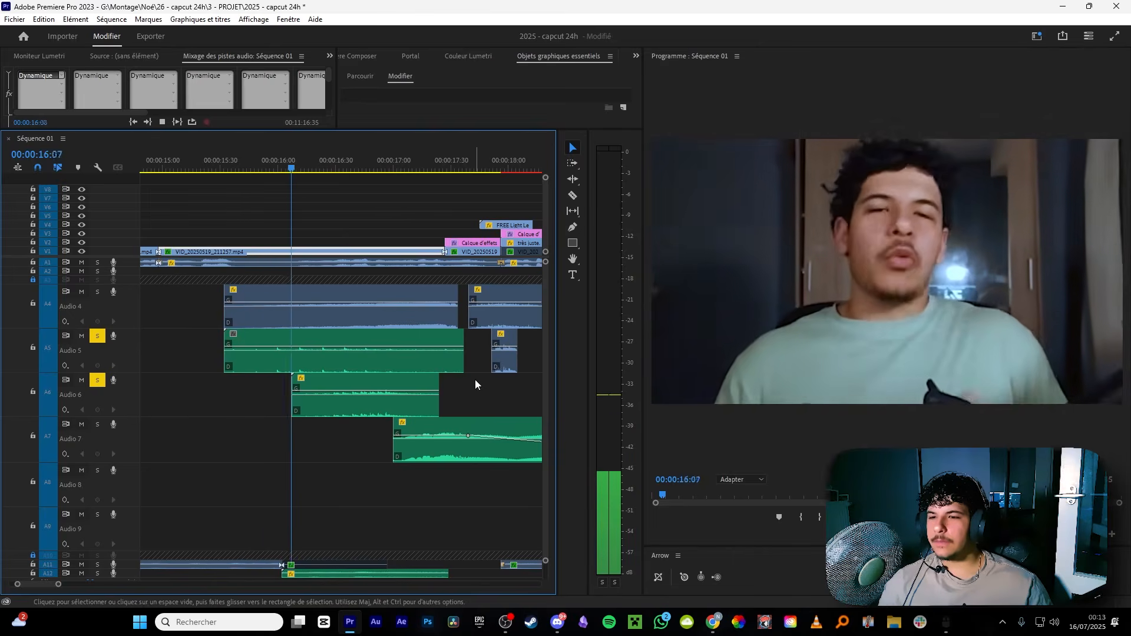
pyautogui.click(227, 171)
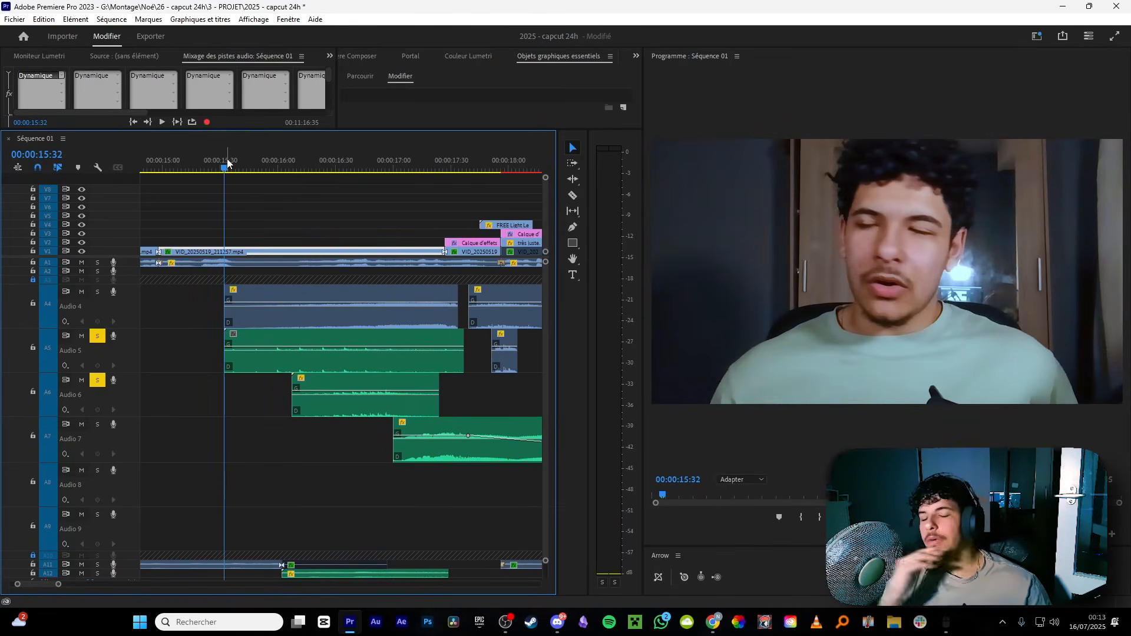
pyautogui.press('space')
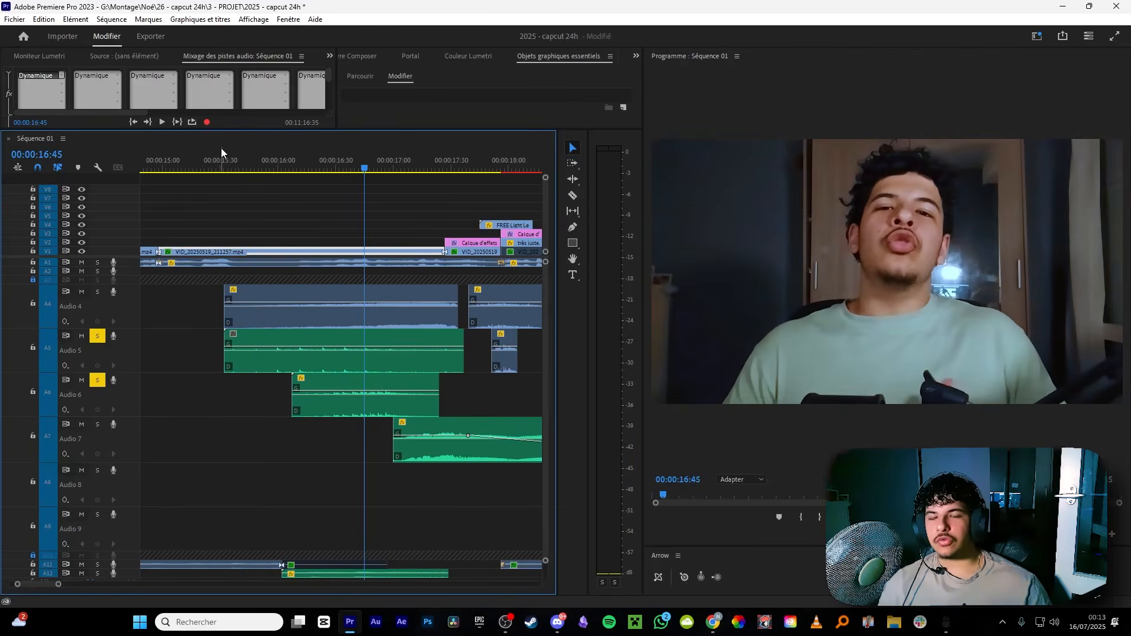
# Replay the Audio 5 and Audio 6 effects from the start of the Audio 5 clip, stopping at 00:00:16:58 and 00:00:16:43.
pyautogui.moveTo(226, 171); pyautogui.dragTo(274, 193)
pyautogui.press('space')
pyautogui.press('space')
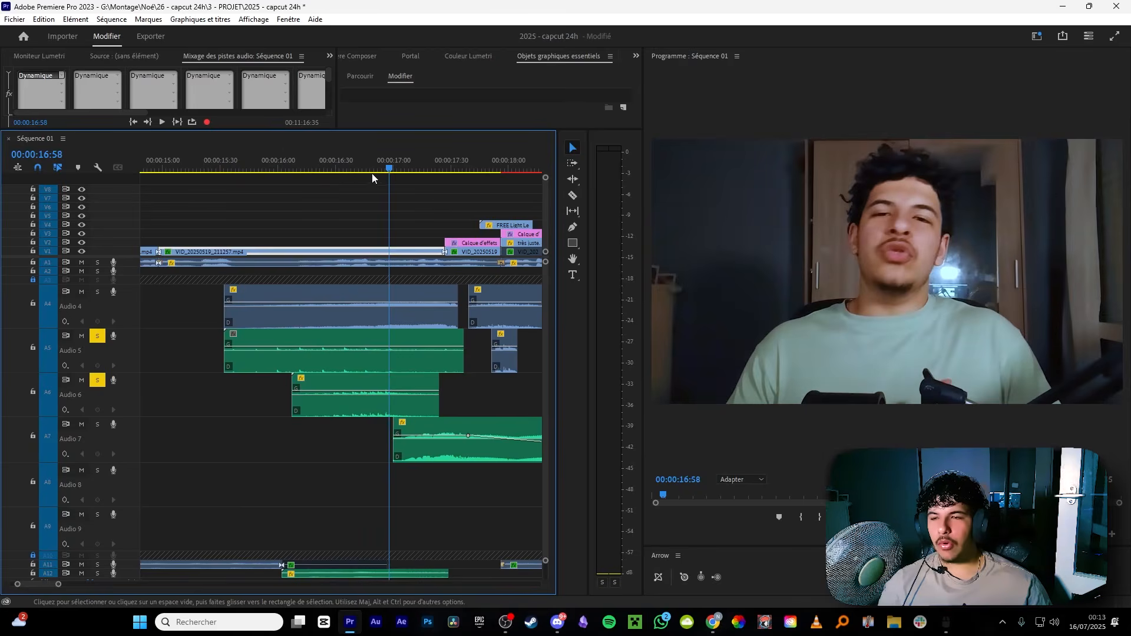
pyautogui.click(202, 168)
pyautogui.press('space')
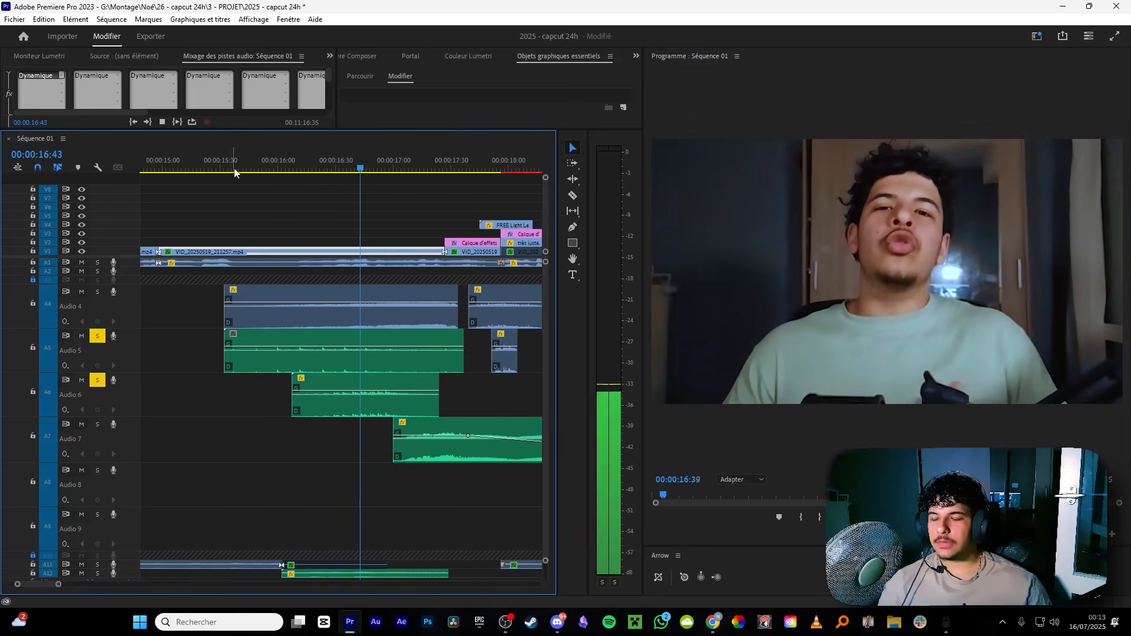
pyautogui.press('space')
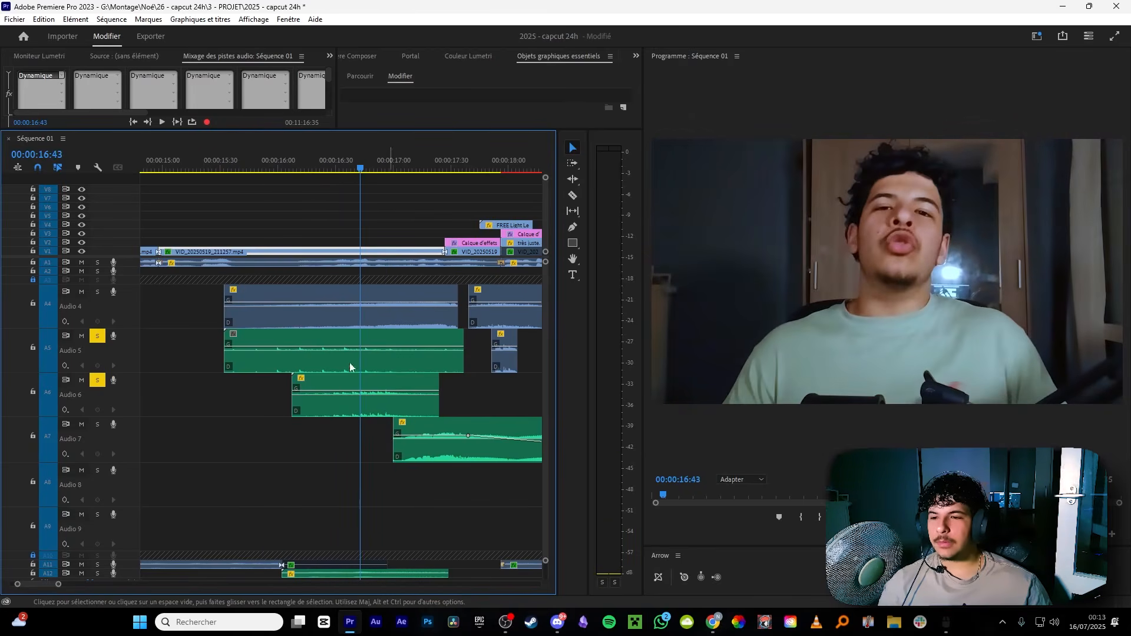
# Check the lower audio tracks and replay the Audio 5 and Audio 6 effects from just before the Audio 6 clip.
pyautogui.scroll(-4, 312, 518)
pyautogui.scroll(3, 284, 558)
pyautogui.scroll(-1, 239, 541)
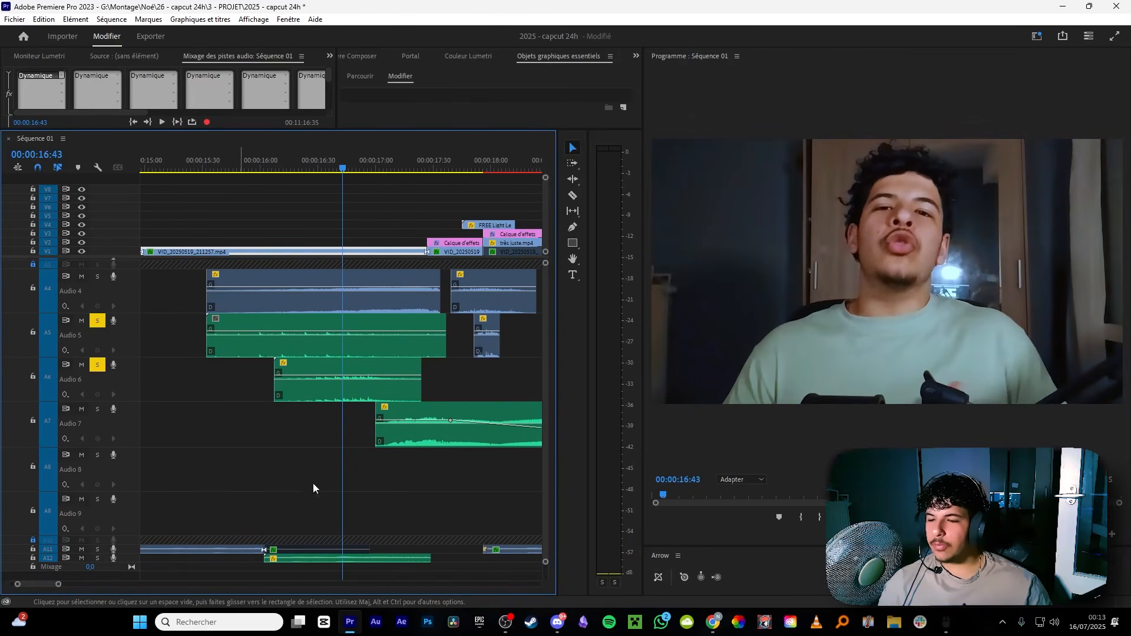
pyautogui.click(238, 168)
pyautogui.press('space')
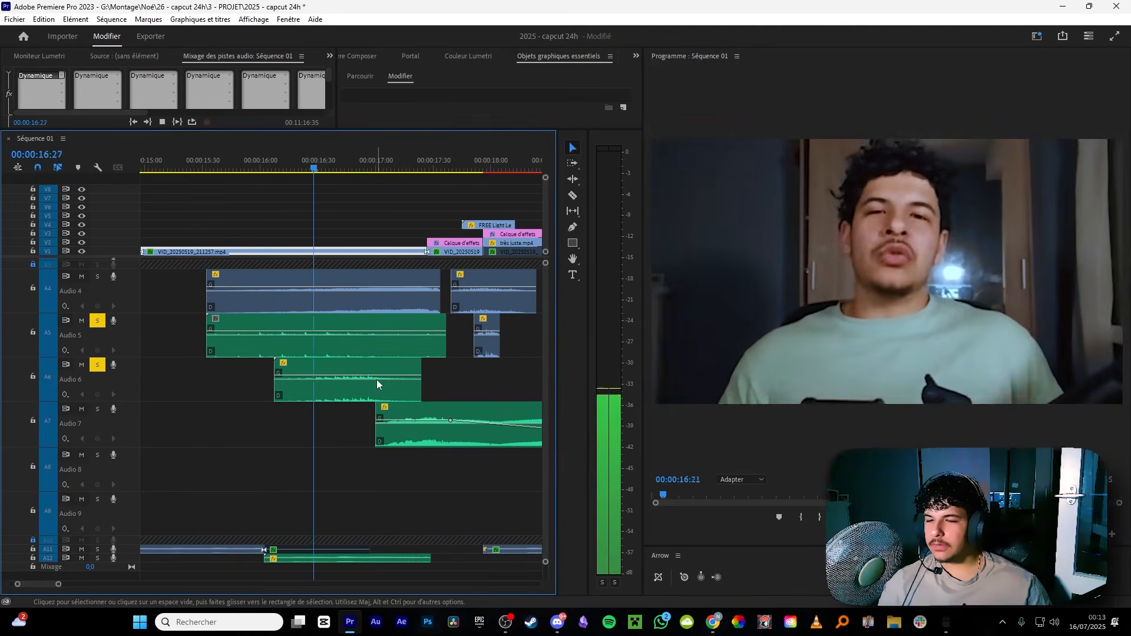
pyautogui.press('space')
# Add Audio 11 and Audio 12 to the soloed tracks and play the passage up to 00:00:17:36.
pyautogui.press('-')
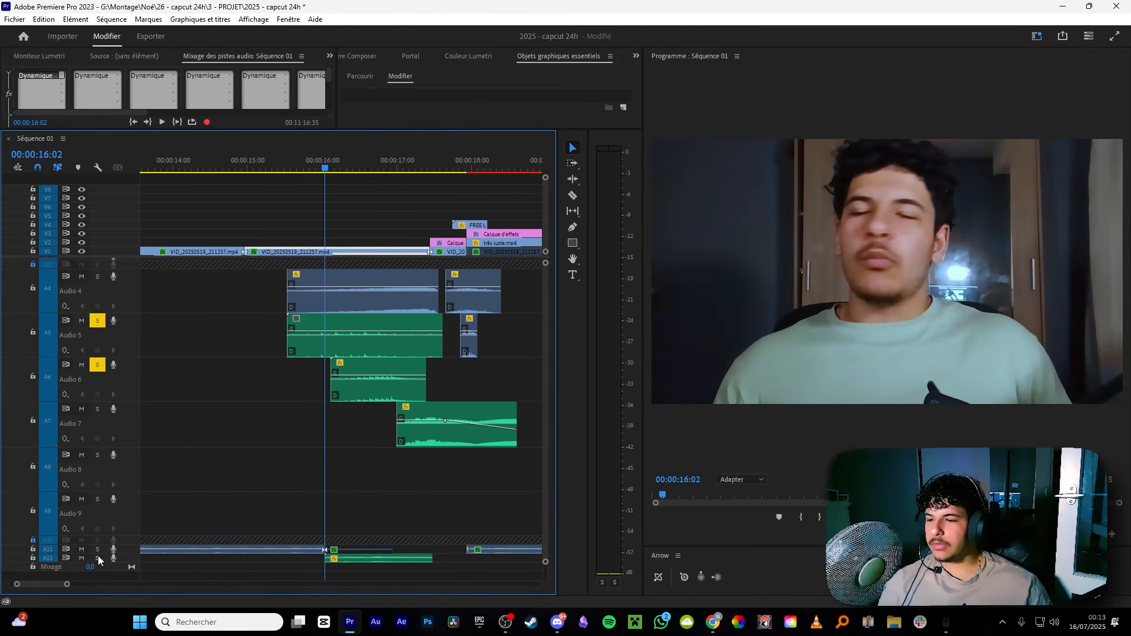
pyautogui.click(97, 558)
pyautogui.click(204, 167)
pyautogui.press('space')
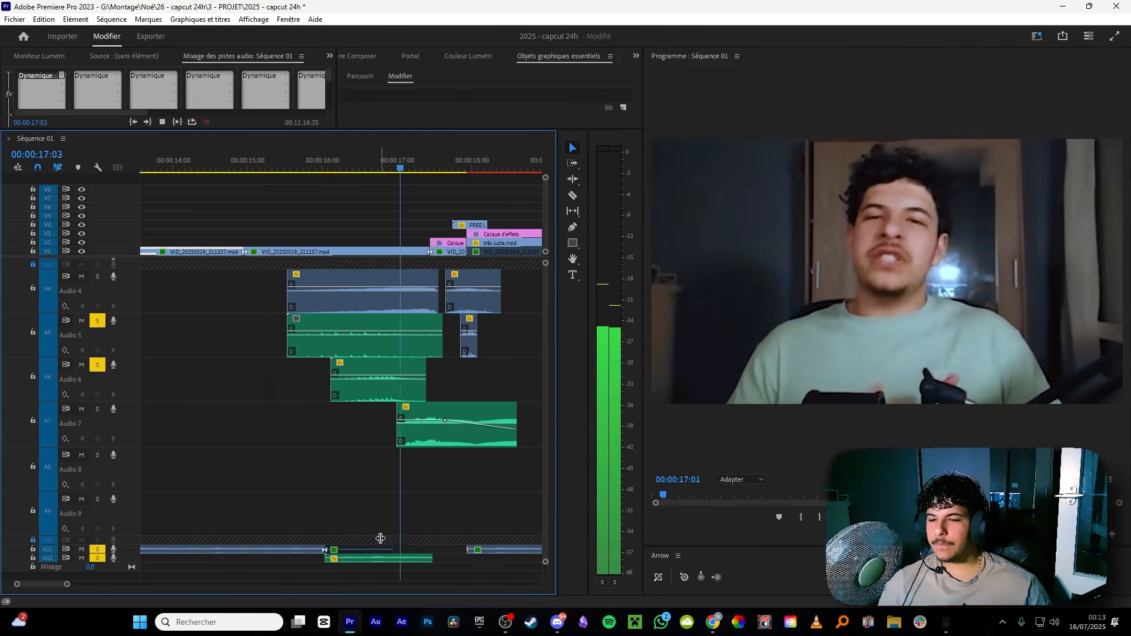
pyautogui.press('space')
# Enlarge the Audio 12 track to examine its clip's volume ramp and return to 00:00:15:56.
pyautogui.moveTo(126, 562); pyautogui.dragTo(127, 619)
pyautogui.scroll(-3, 294, 498)
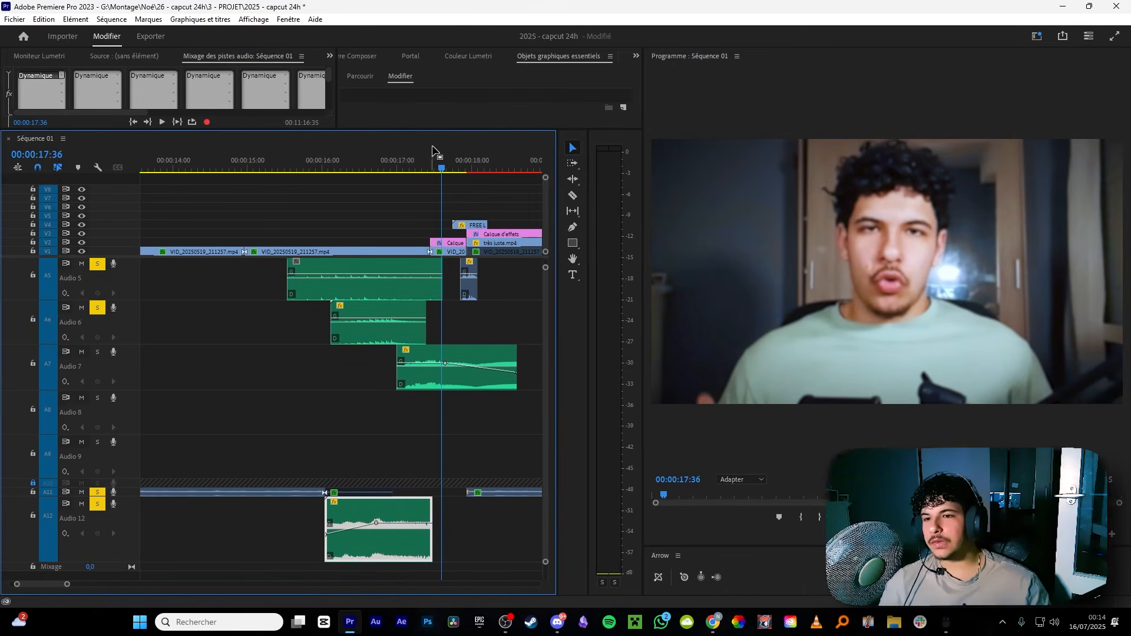
pyautogui.click(354, 204)
pyautogui.click(340, 168)
pyautogui.moveTo(340, 168); pyautogui.dragTo(317, 168)
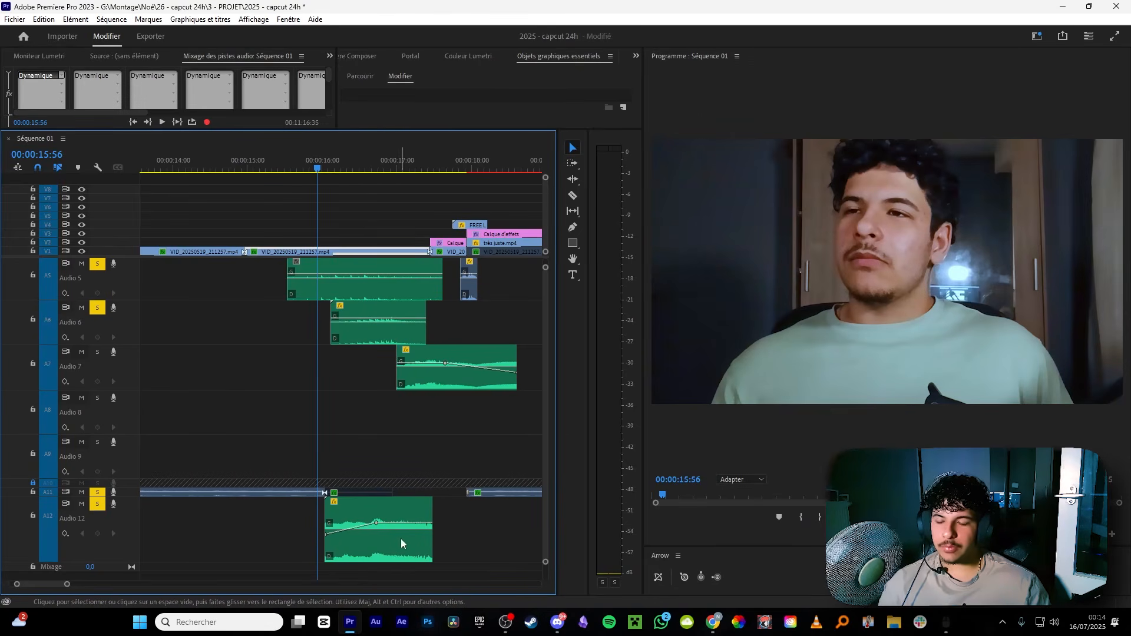
# Try flattening the Audio 12 clip's volume ramp to a constant -6.0 dB and play the passage.
pyautogui.click(336, 535)
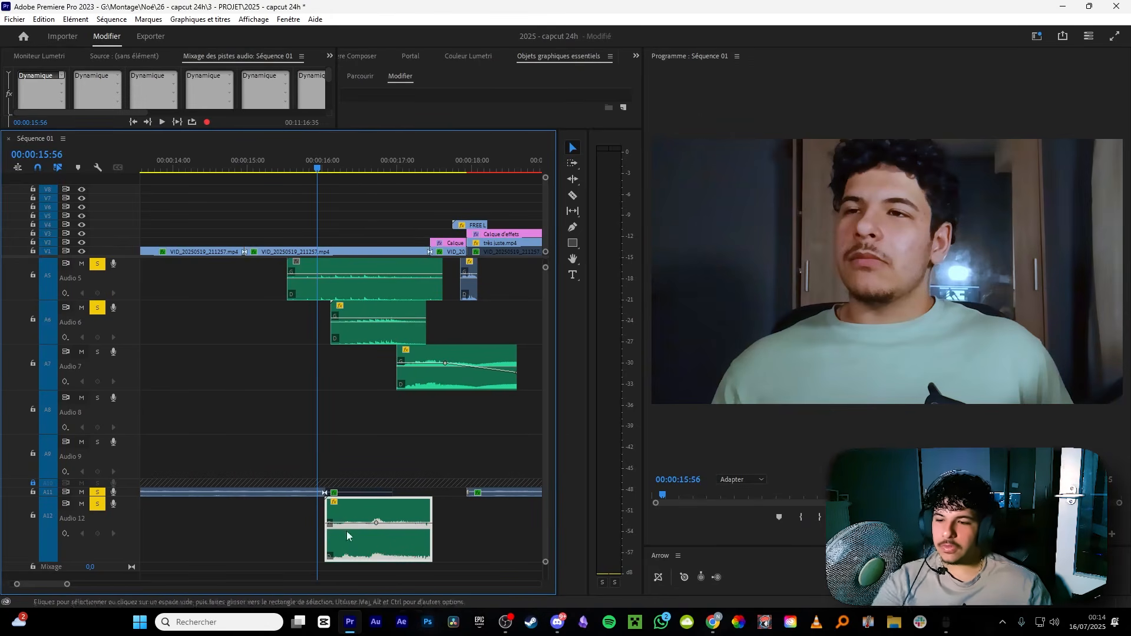
pyautogui.moveTo(377, 523); pyautogui.dragTo(376, 530)
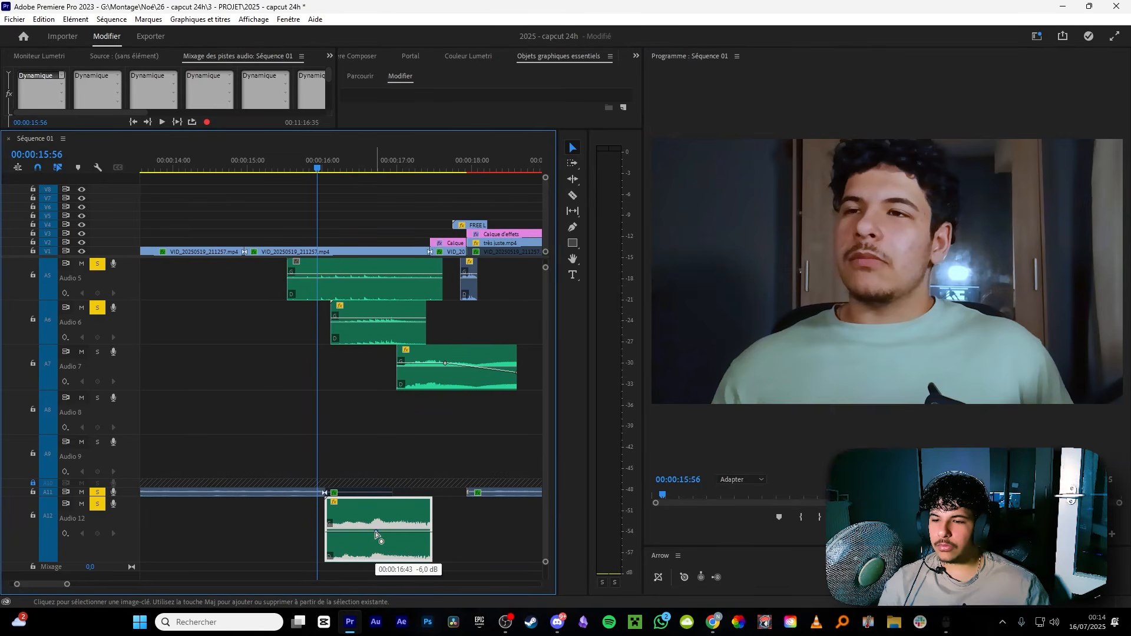
pyautogui.press('space')
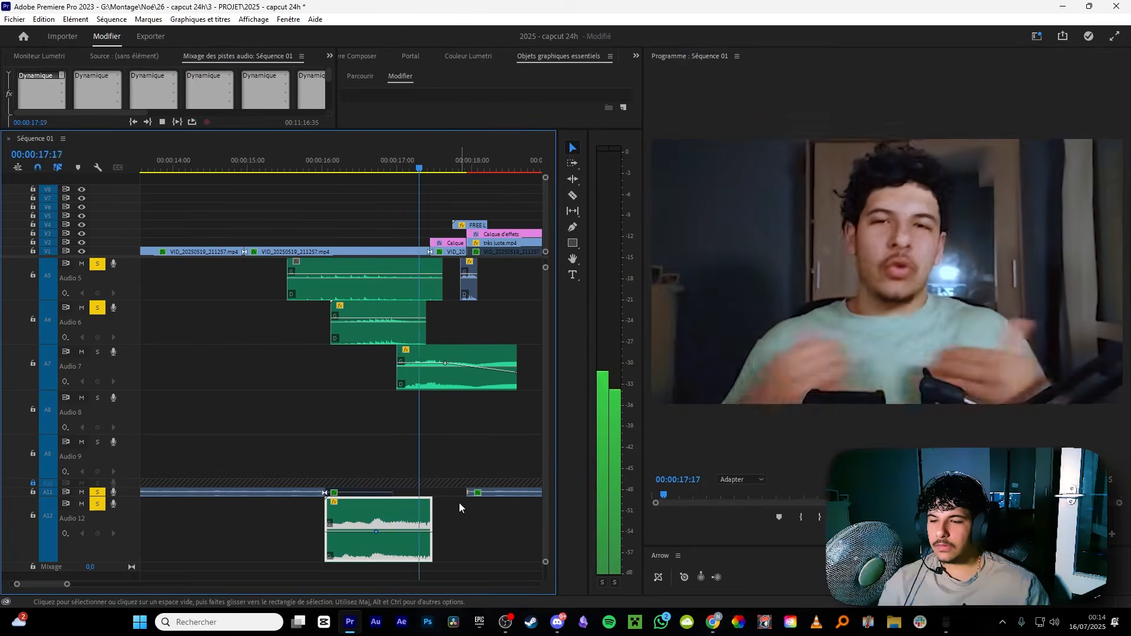
# Go back before the Audio 5 effect, solo A1, A2 and Audio 4 too, and play up to 00:00:16:37.
pyautogui.moveTo(417, 168); pyautogui.dragTo(268, 171)
pyautogui.scroll(3, 86, 288)
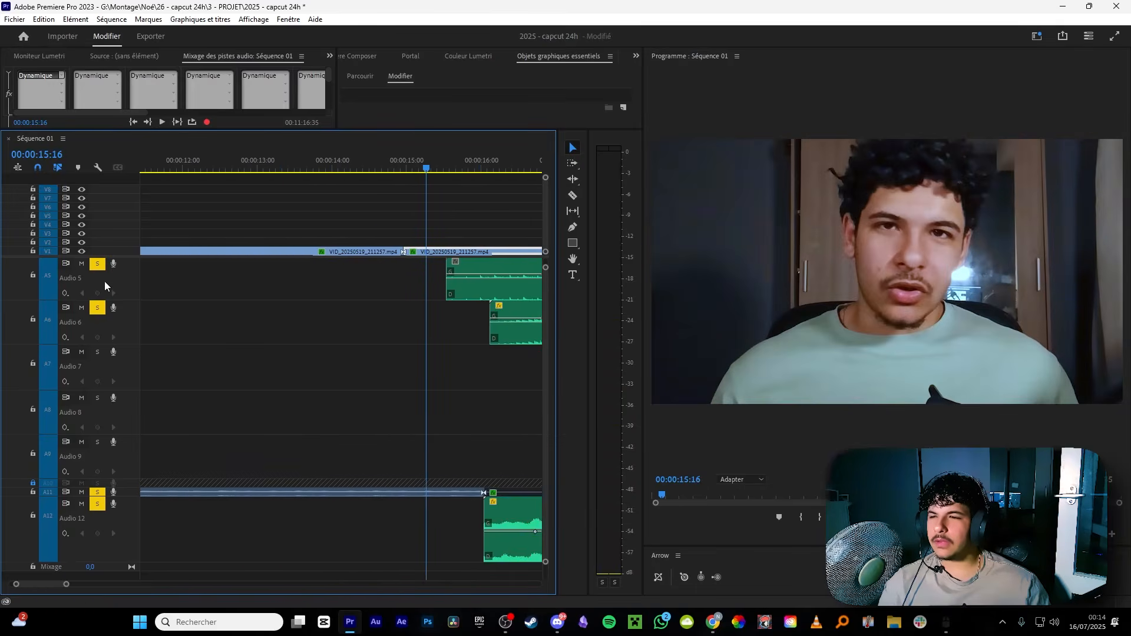
pyautogui.scroll(-2, 104, 281)
pyautogui.scroll(3, 106, 287)
pyautogui.click(320, 171)
pyautogui.press('space')
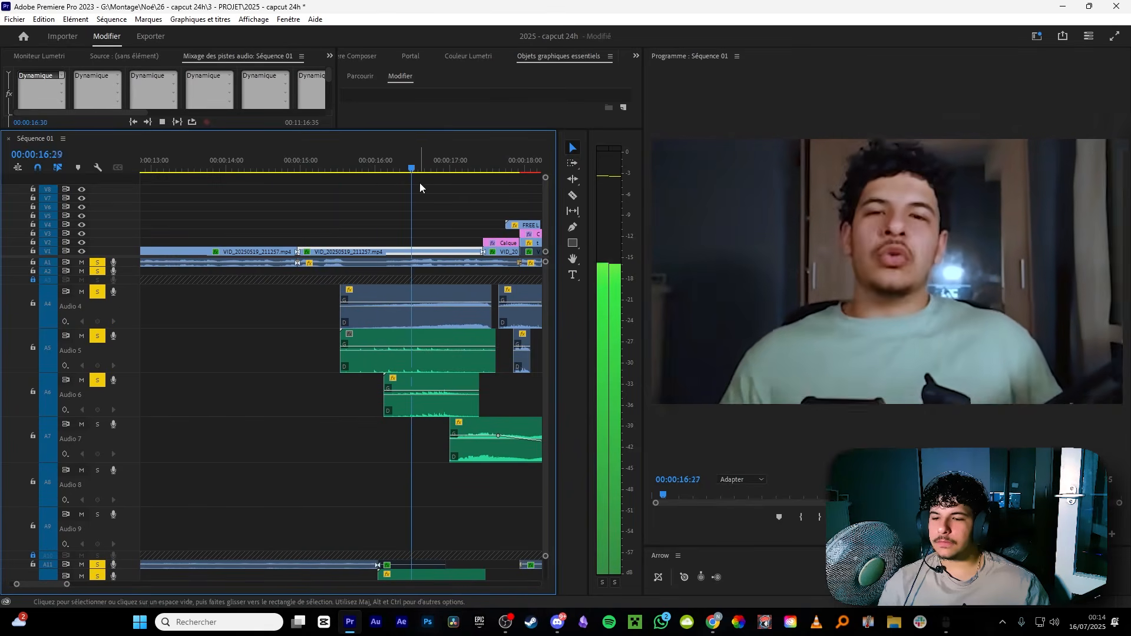
pyautogui.press('space')
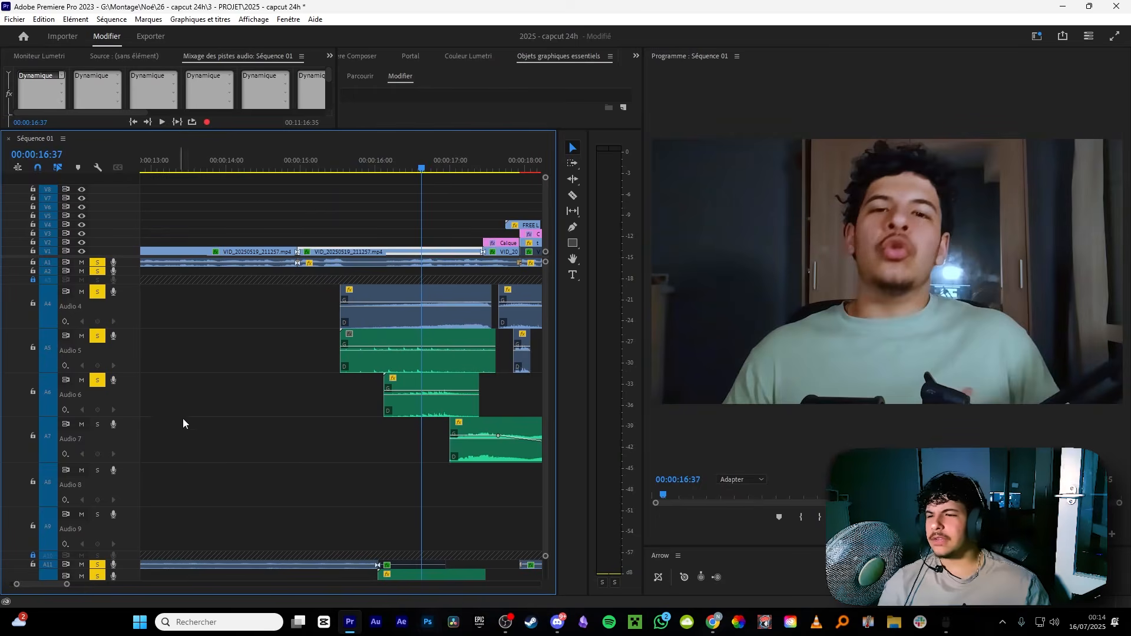
# Restore the rising volume ramp at the start of the Audio 12 clip.
pyautogui.hscroll(3, 252, 408)
pyautogui.scroll(-2, 263, 536)
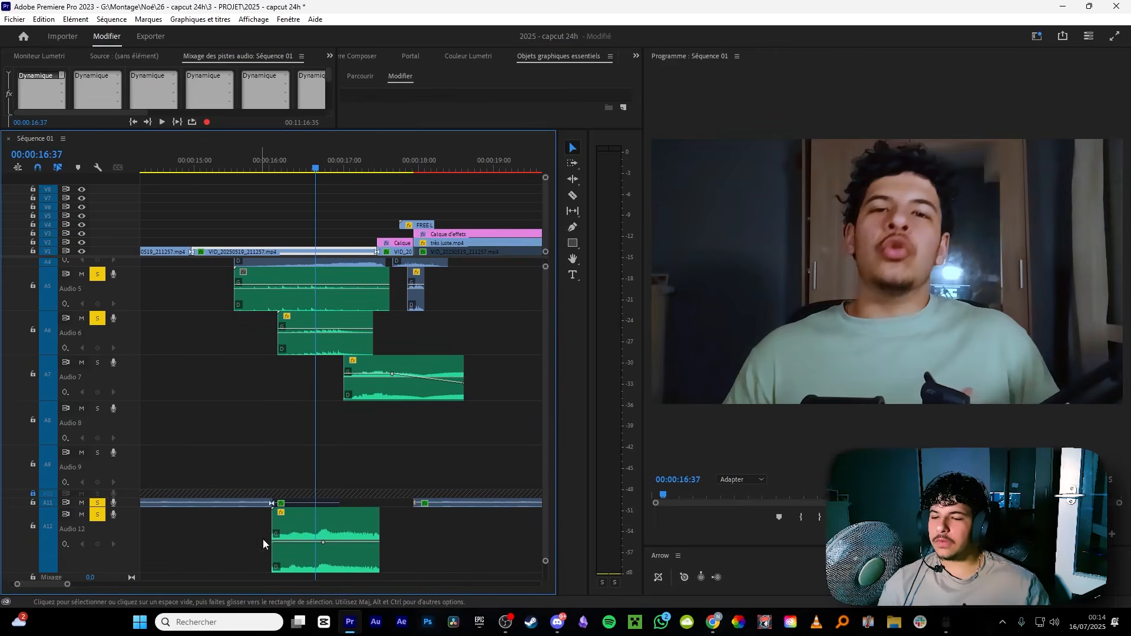
pyautogui.moveTo(329, 534); pyautogui.dragTo(341, 530)
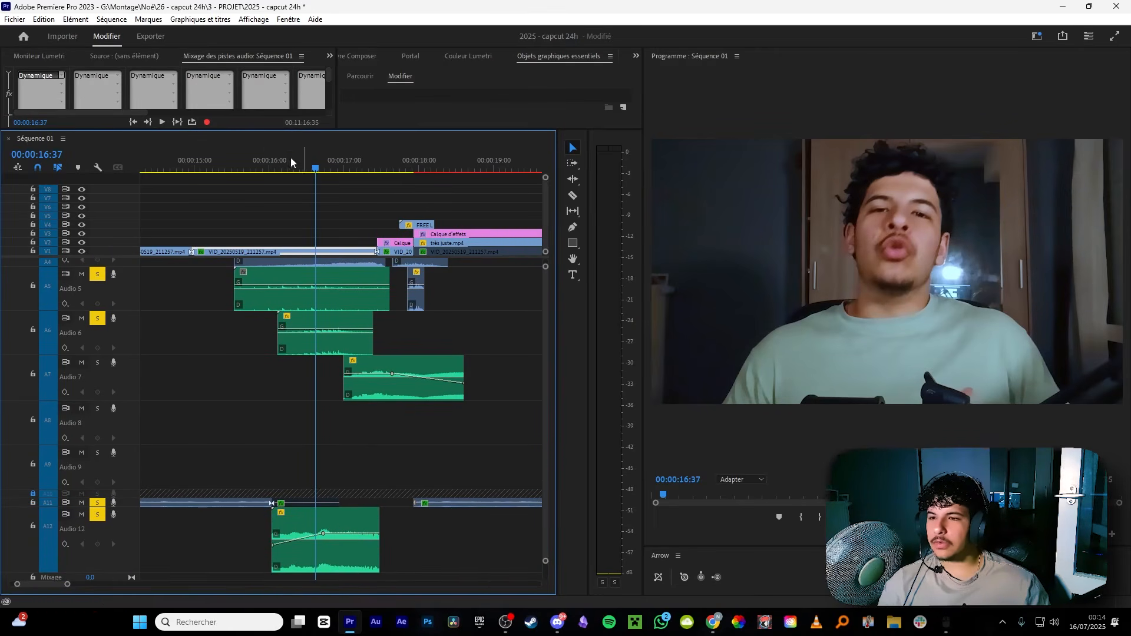
# Replay the passage with A1 and A2 soloed alongside Audio 5, Audio 6, A11 and Audio 12, without Audio 4.
pyautogui.click(212, 162)
pyautogui.scroll(1, 112, 283)
pyautogui.scroll(1, 97, 283)
pyautogui.click(98, 263)
pyautogui.click(98, 271)
pyautogui.press('space')
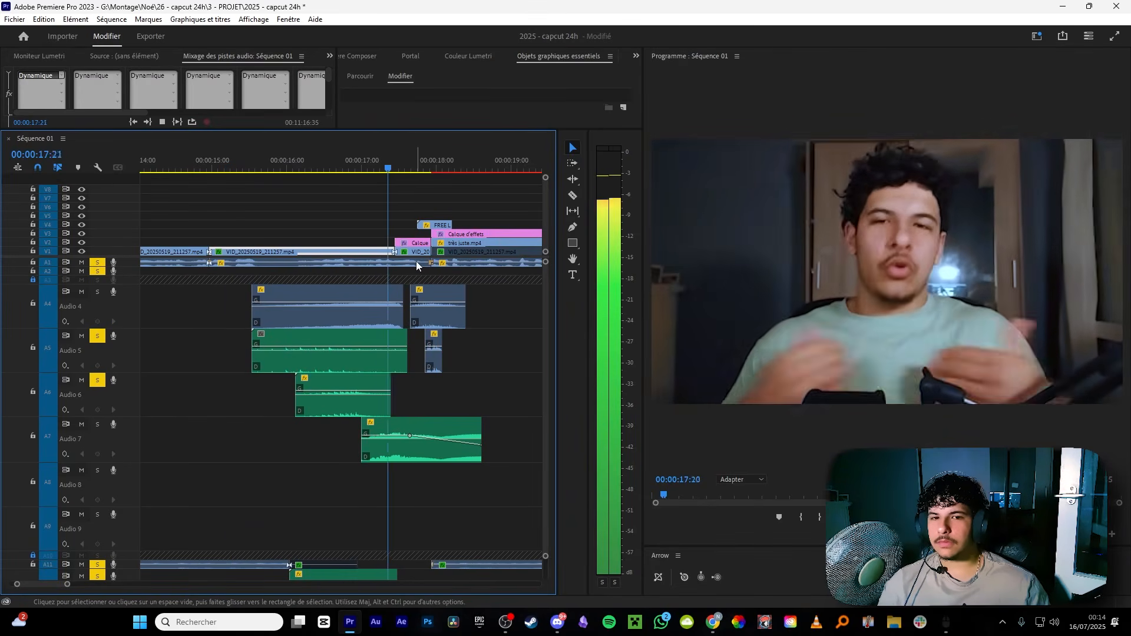
# Add Audio 4 and Audio 7 to the soloed tracks and play the full layered passage twice, first from 00:00:15:41.
pyautogui.click(431, 171)
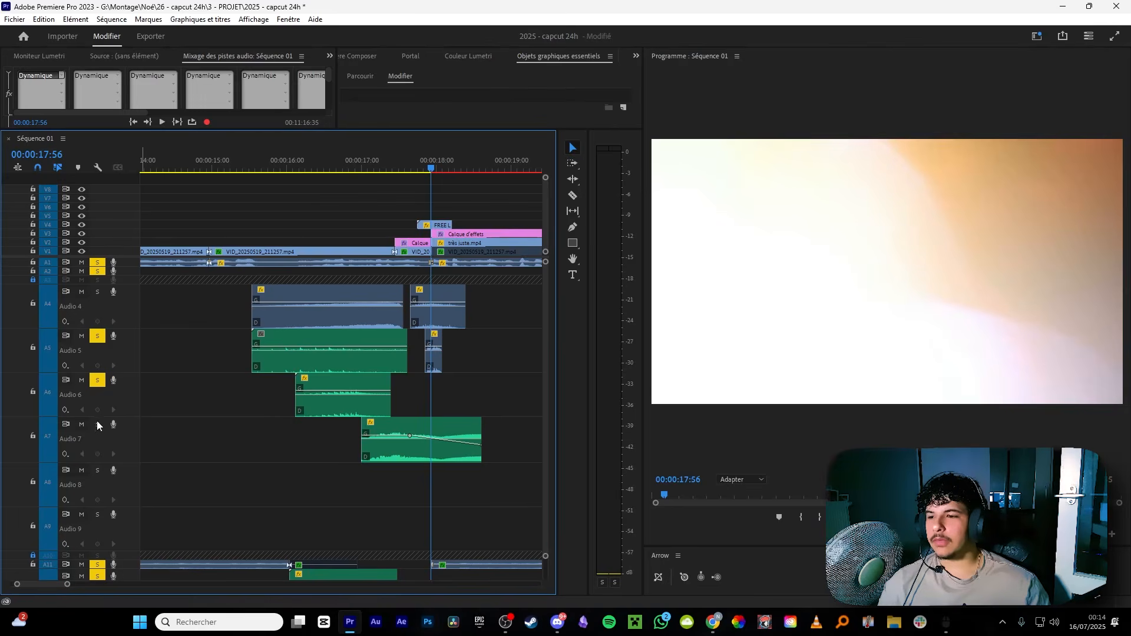
pyautogui.click(97, 292)
pyautogui.moveTo(374, 168); pyautogui.dragTo(263, 169)
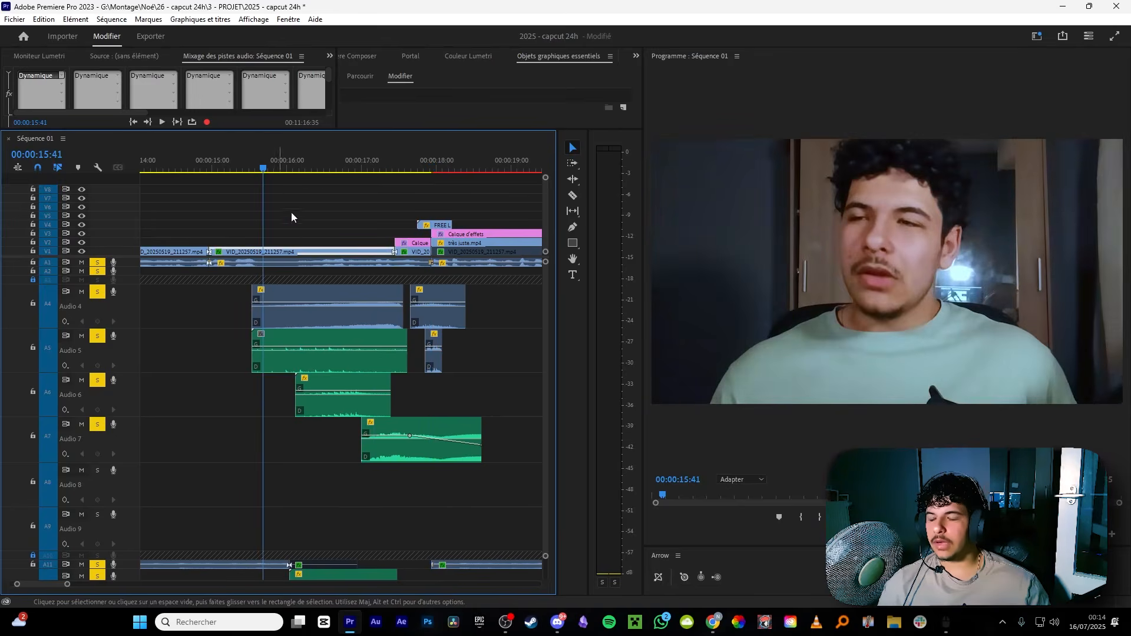
pyautogui.press('space')
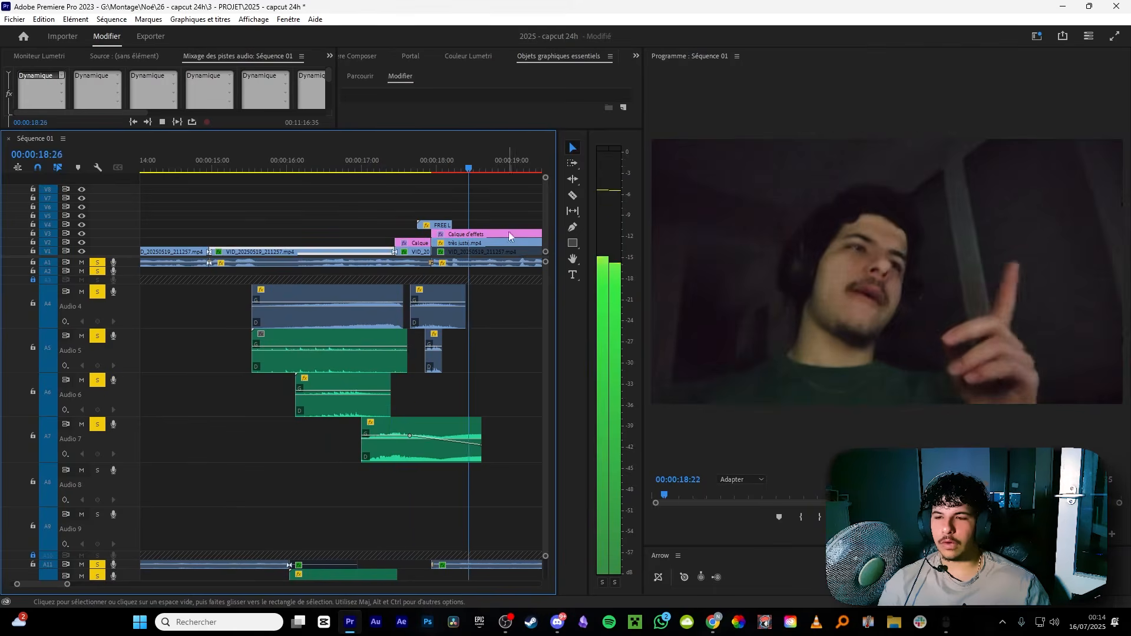
pyautogui.click(252, 168)
pyautogui.press('space')
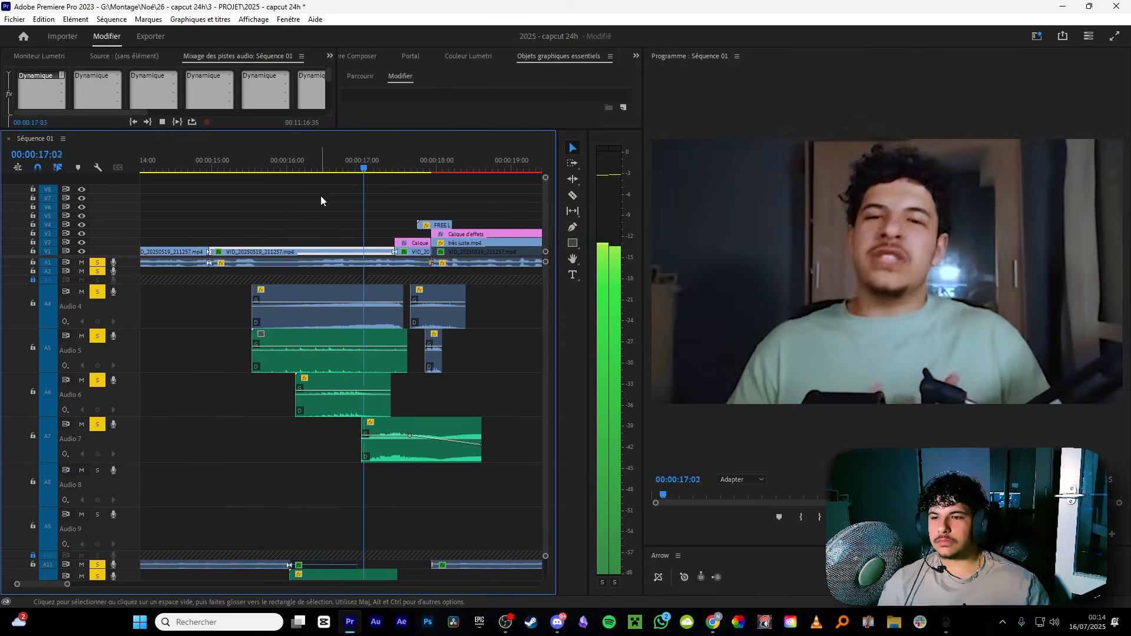
# Adjust the first Audio 4 clip's gain by -5 dB and replay the passage from the clip's start.
pyautogui.click(392, 324)
pyautogui.write('g-5')
pyautogui.press('Return')
pyautogui.moveTo(413, 167); pyautogui.dragTo(252, 195)
pyautogui.press('space')
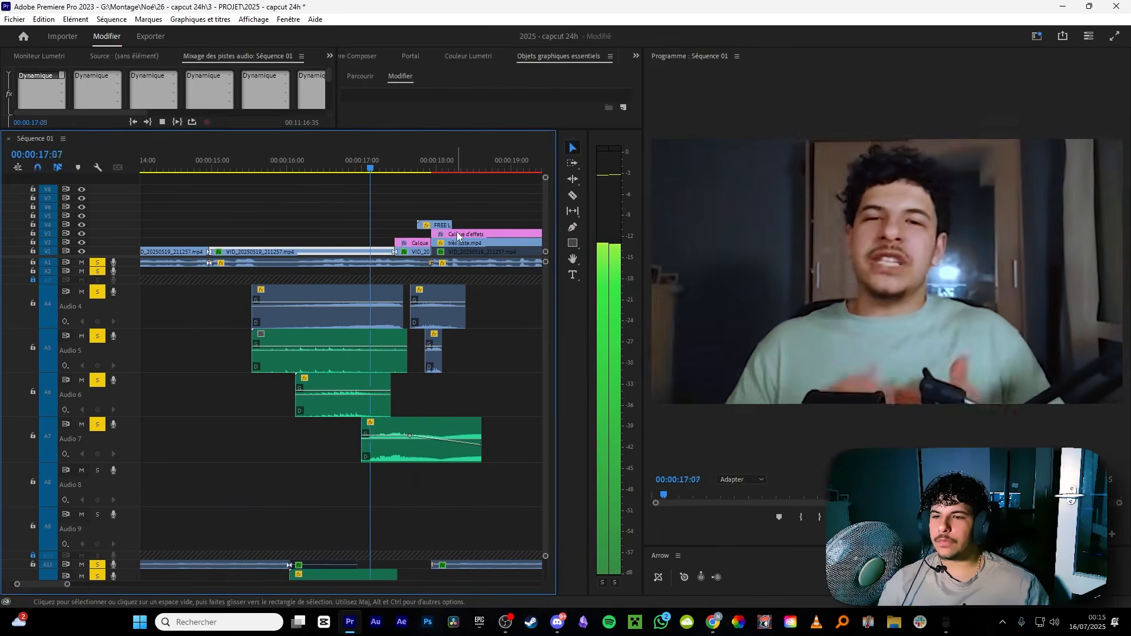
# Return the playhead to 00:00:16:02 and review the Audio 7 clip with its neighbouring sound-effect clips.
pyautogui.moveTo(443, 171); pyautogui.dragTo(289, 170)
pyautogui.click(390, 423)
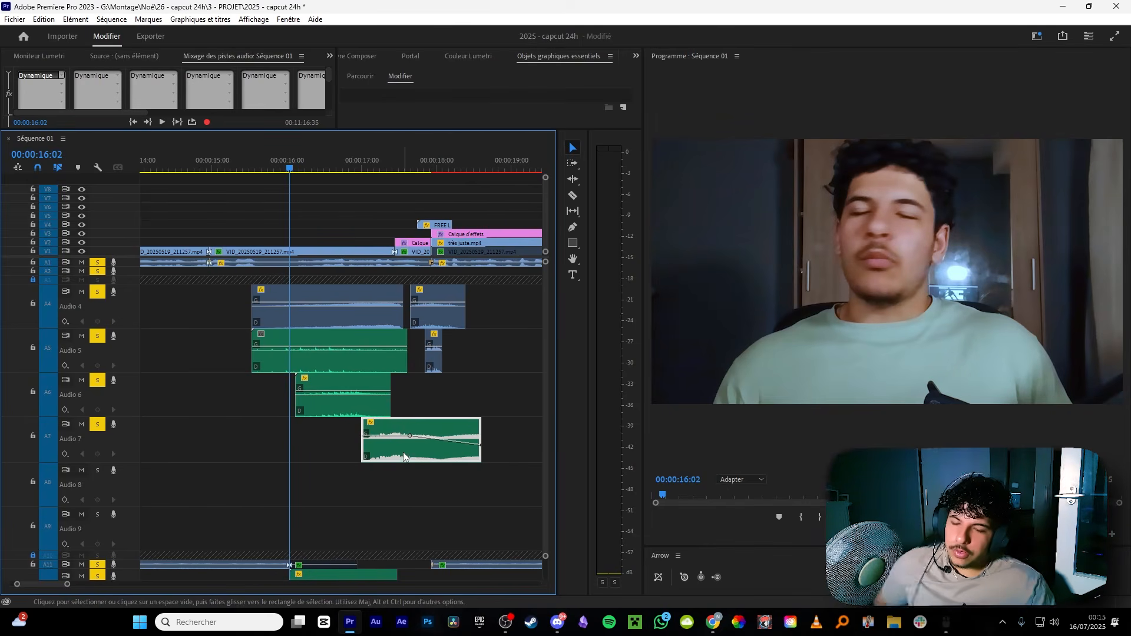
pyautogui.scroll(-5, 404, 457)
pyautogui.click(326, 436)
pyautogui.moveTo(311, 420); pyautogui.dragTo(379, 420)
pyautogui.scroll(-3, 330, 436)
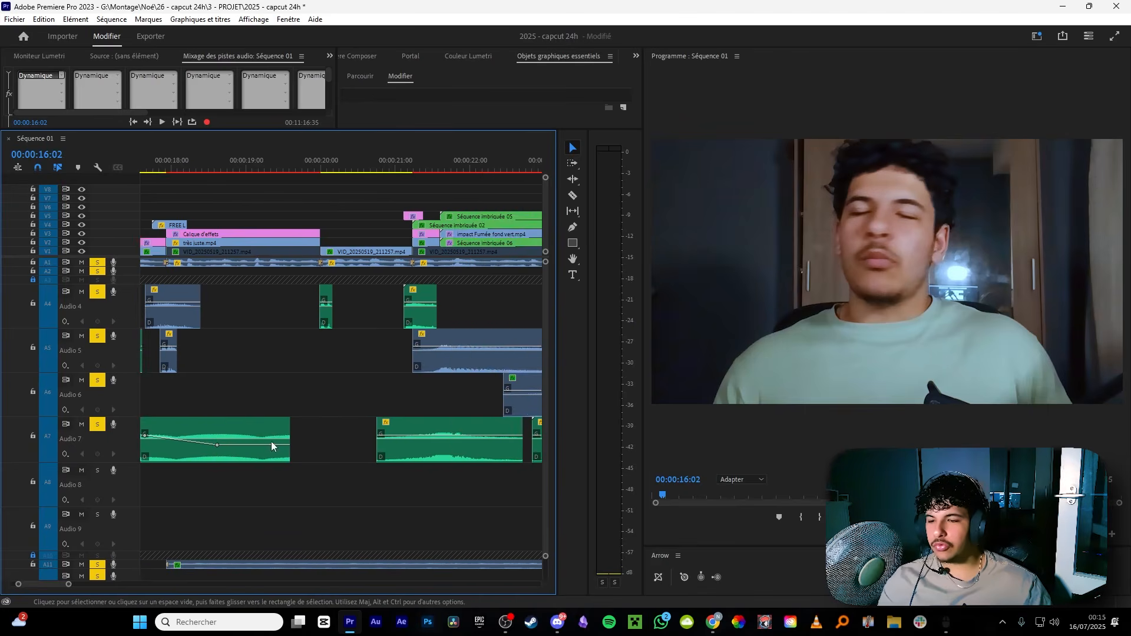
pyautogui.scroll(6, 283, 436)
pyautogui.moveTo(484, 429); pyautogui.dragTo(407, 428)
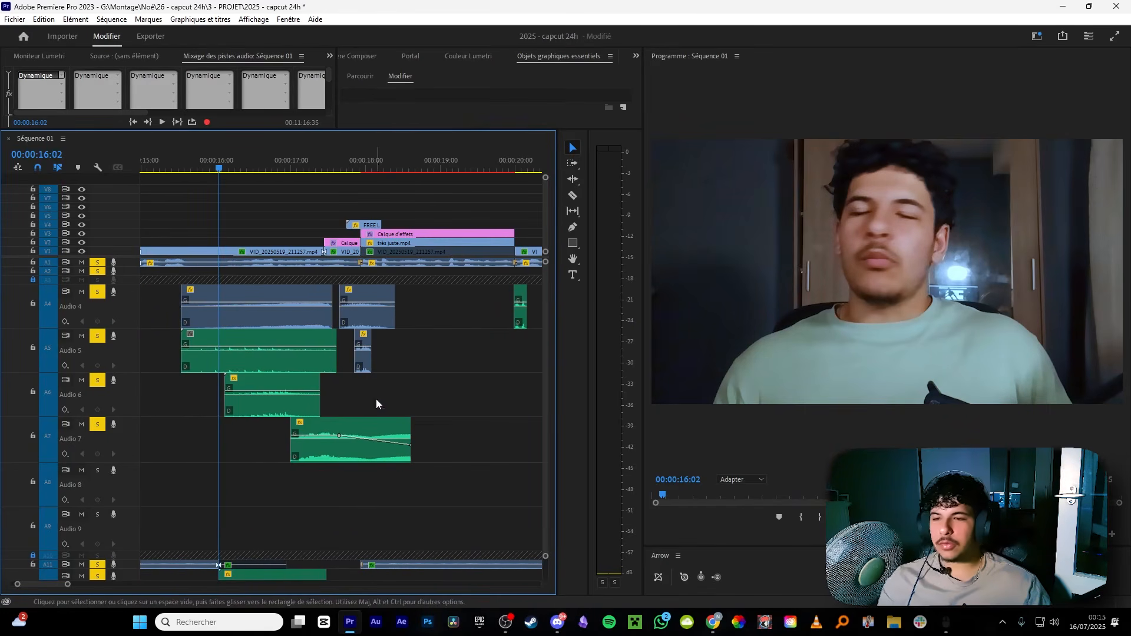
# Move the playhead to 00:00:17:45 and select the short Audio 5 clip at the light leak transition.
pyautogui.moveTo(220, 164); pyautogui.dragTo(347, 167)
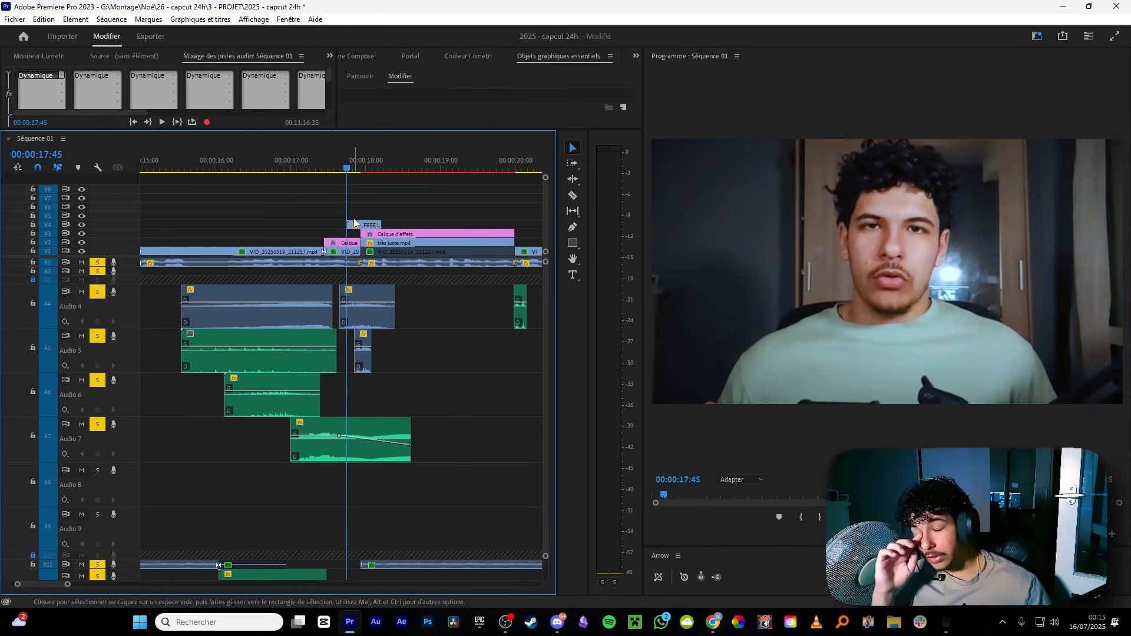
pyautogui.click(370, 317)
pyautogui.click(361, 348)
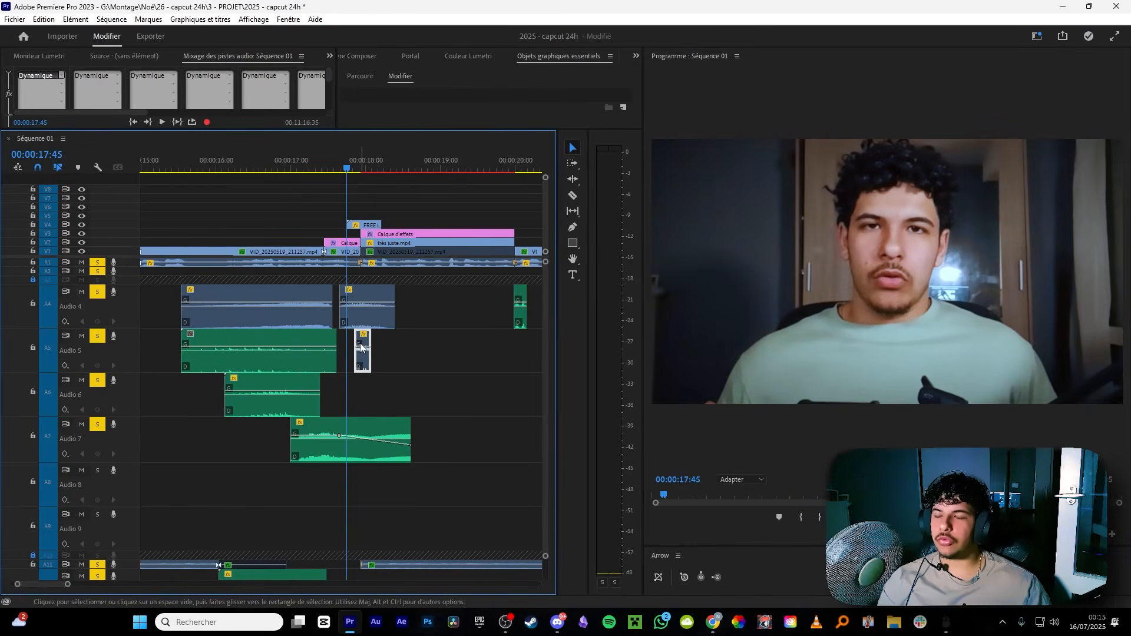
# Replay the soloed mix from just before the light leak transition through to the red cross graphic.
pyautogui.moveTo(338, 167); pyautogui.dragTo(412, 176)
pyautogui.scroll(-2, 235, 198)
pyautogui.scroll(1, 236, 198)
pyautogui.scroll(1, 231, 184)
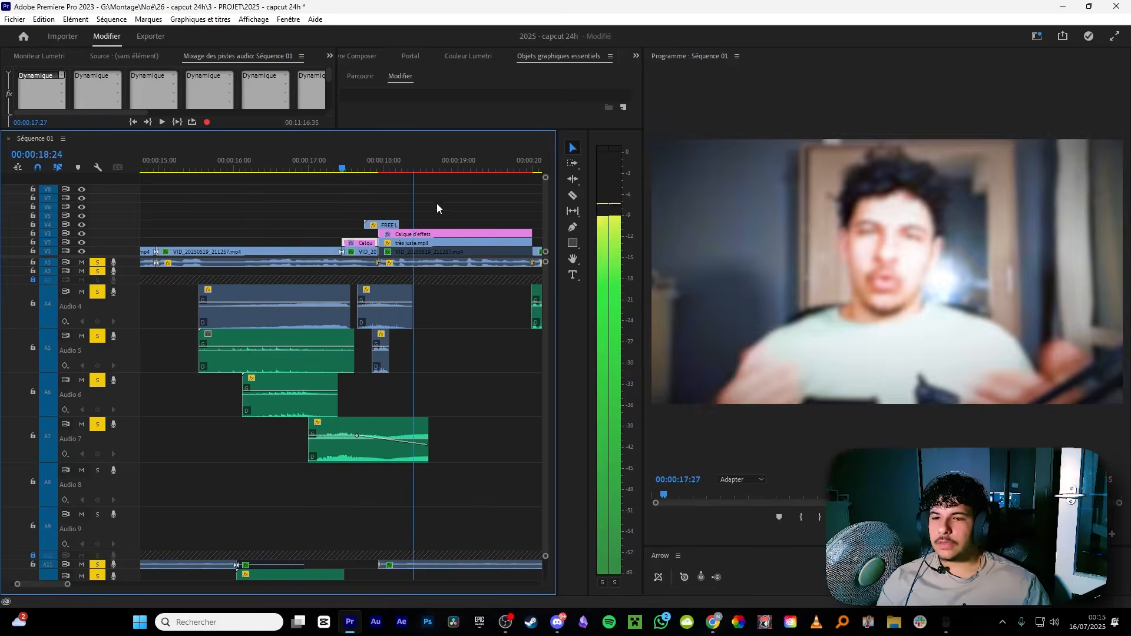
pyautogui.scroll(-2, 437, 203)
pyautogui.press('space')
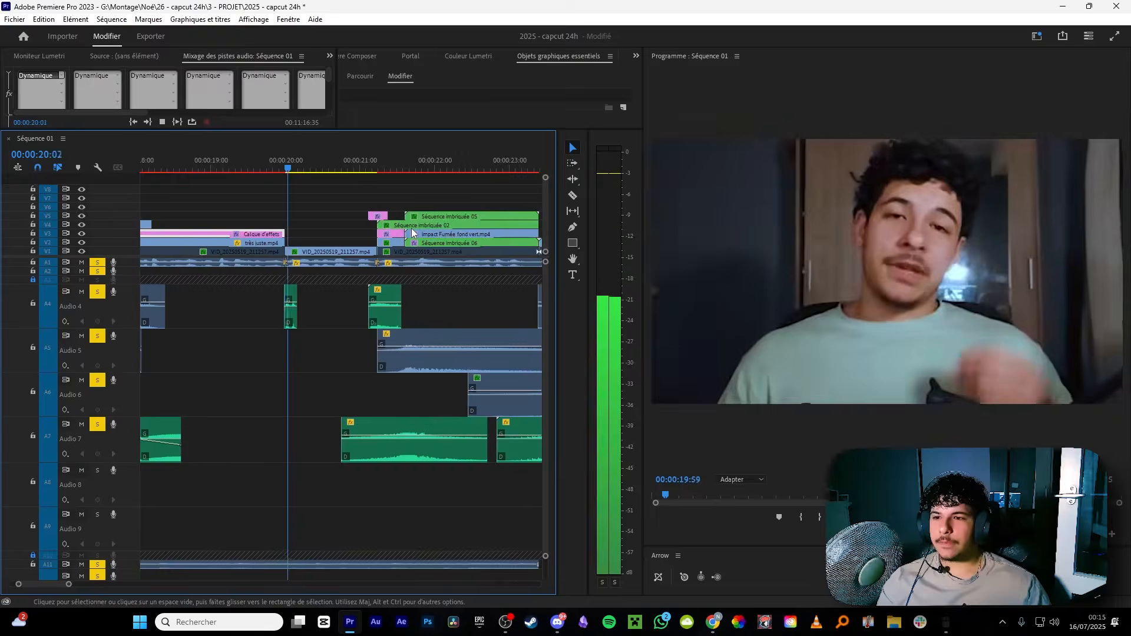
pyautogui.press('space')
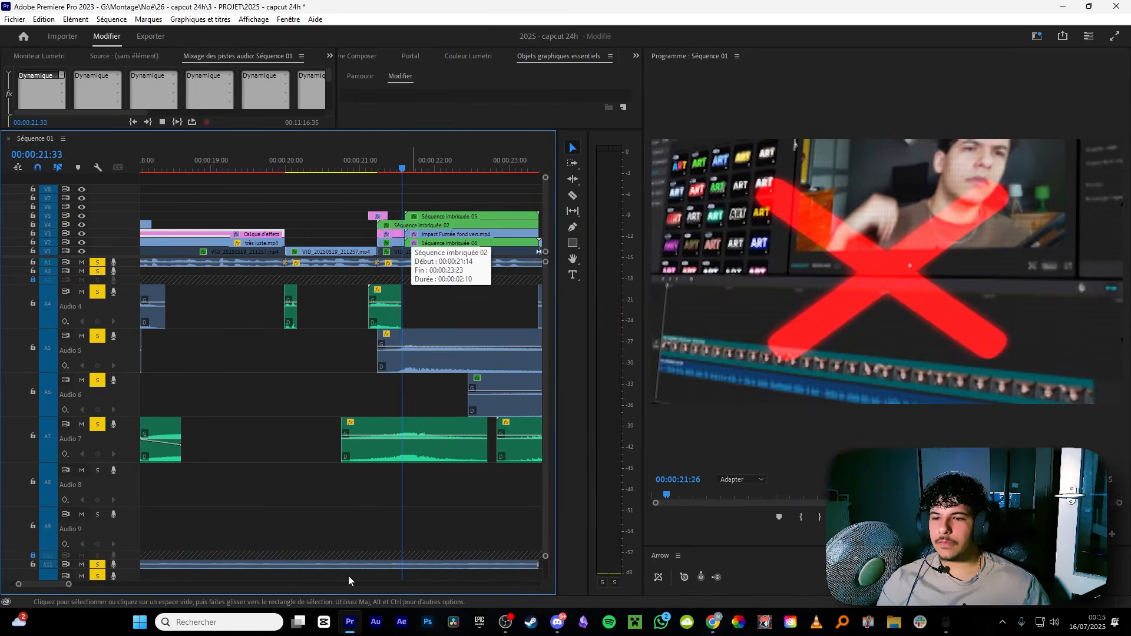
# Enlarge the Audio 11 track and display the audio clip names to review the sound effects used.
pyautogui.scroll(-5, 366, 547)
pyautogui.scroll(-1, 231, 558)
pyautogui.moveTo(122, 533); pyautogui.dragTo(122, 580)
pyautogui.click(99, 167)
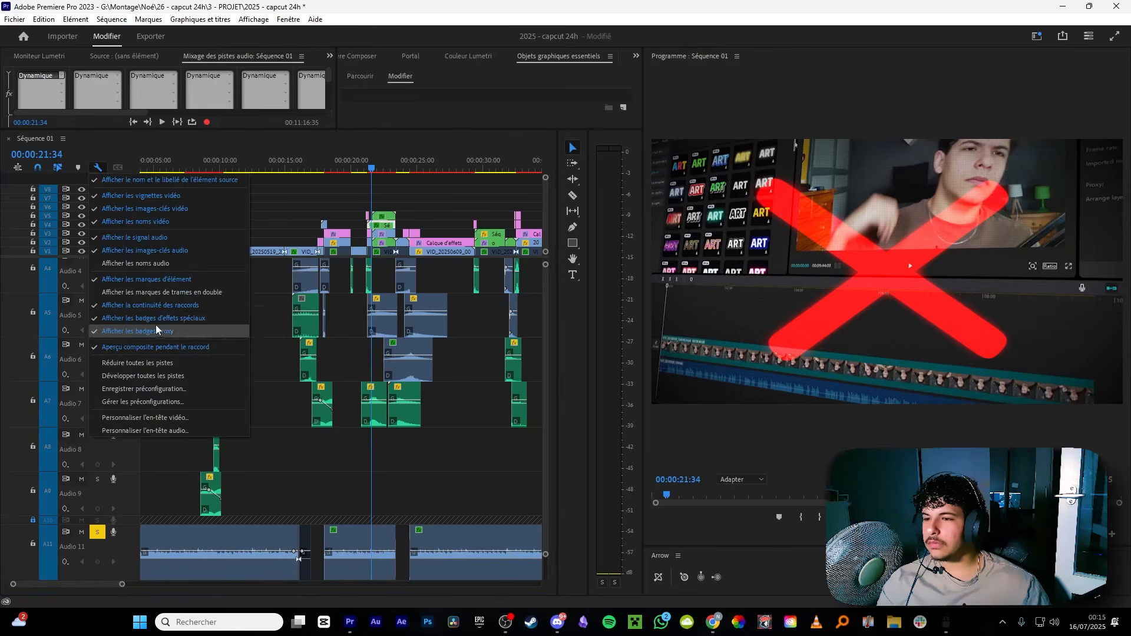
pyautogui.click(146, 265)
pyautogui.click(269, 442)
pyautogui.scroll(3, 212, 535)
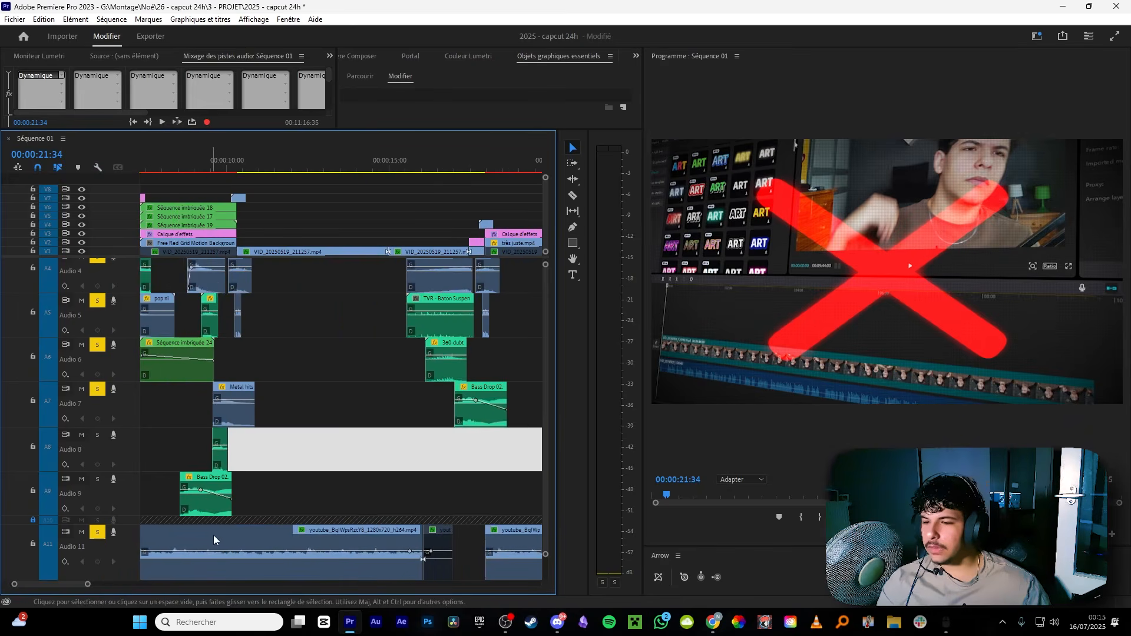
# Hide the audio clip names on the timeline.
pyautogui.click(99, 169)
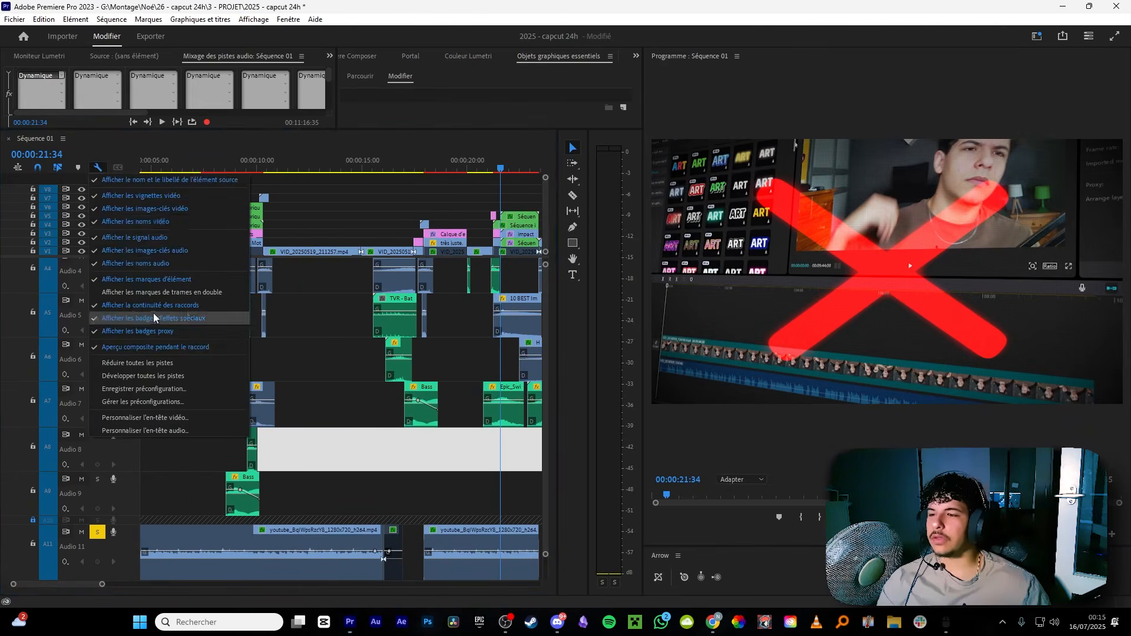
pyautogui.click(155, 265)
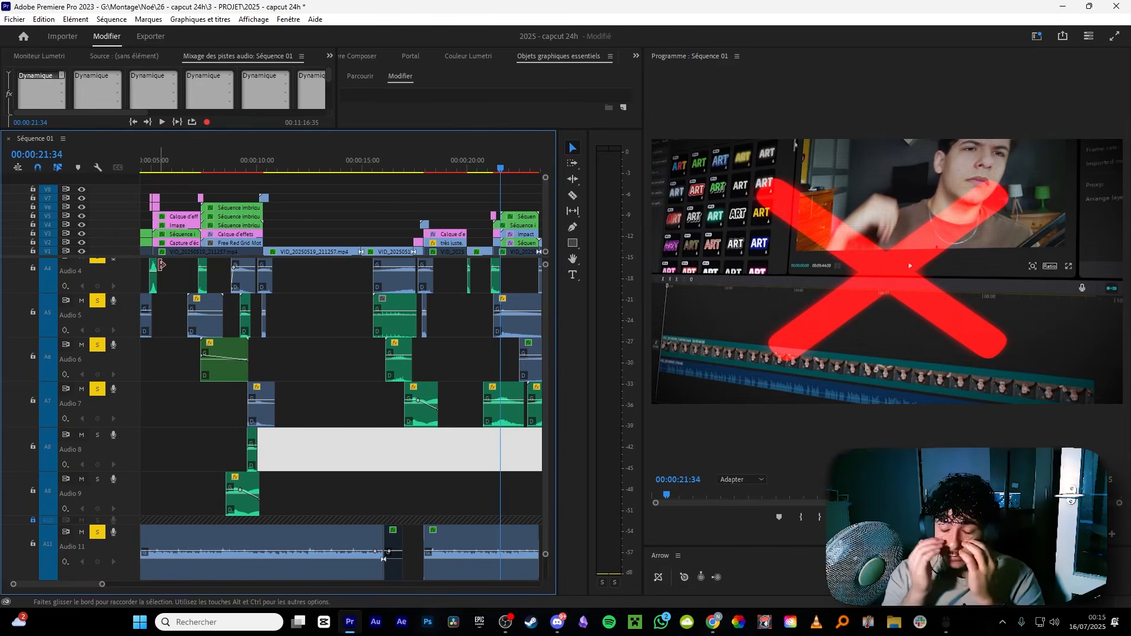
pyautogui.scroll(-2, 128, 553)
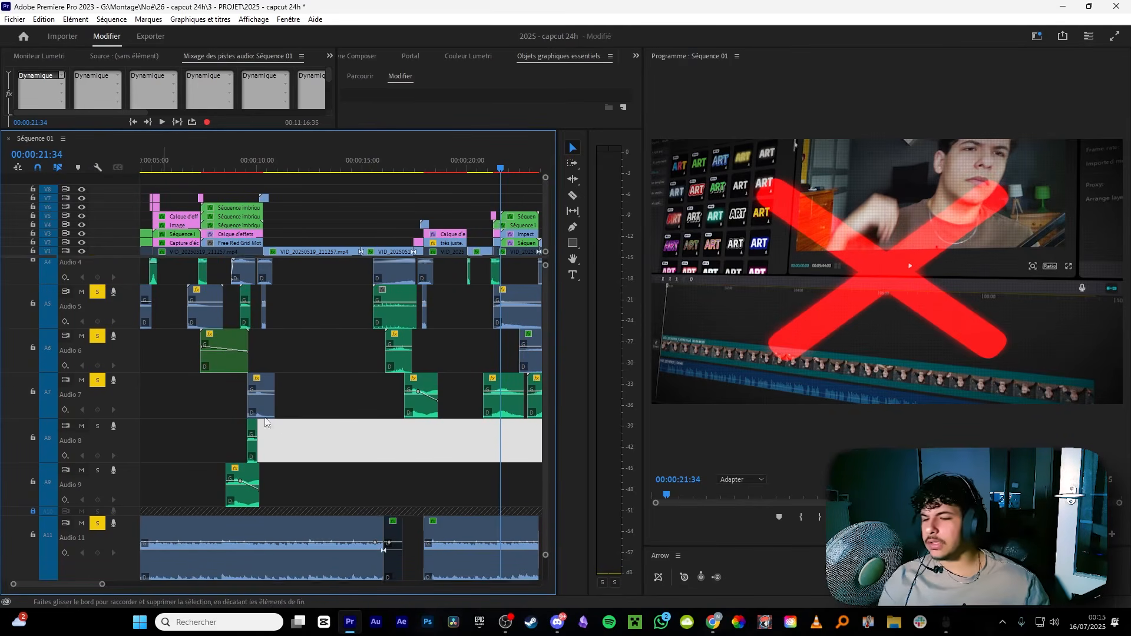
# Reduce the Audio 11 and Audio 12 tracks to minimal height and view the whole sound-effect layout.
pyautogui.scroll(-1, 128, 548)
pyautogui.moveTo(130, 556); pyautogui.dragTo(122, 495)
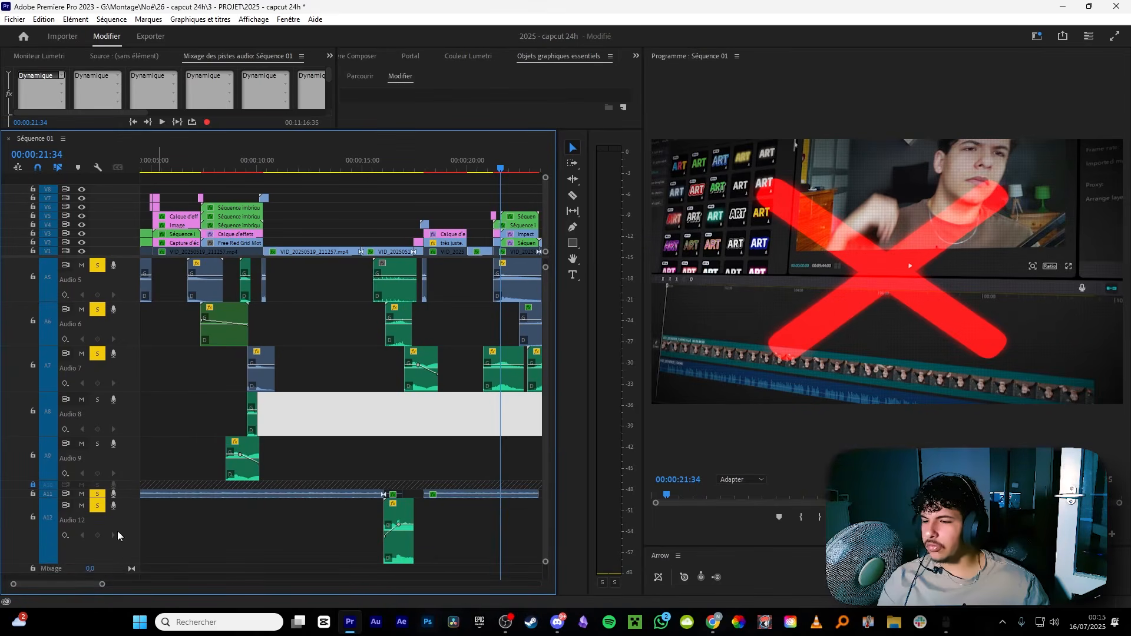
pyautogui.moveTo(125, 565); pyautogui.dragTo(196, 505)
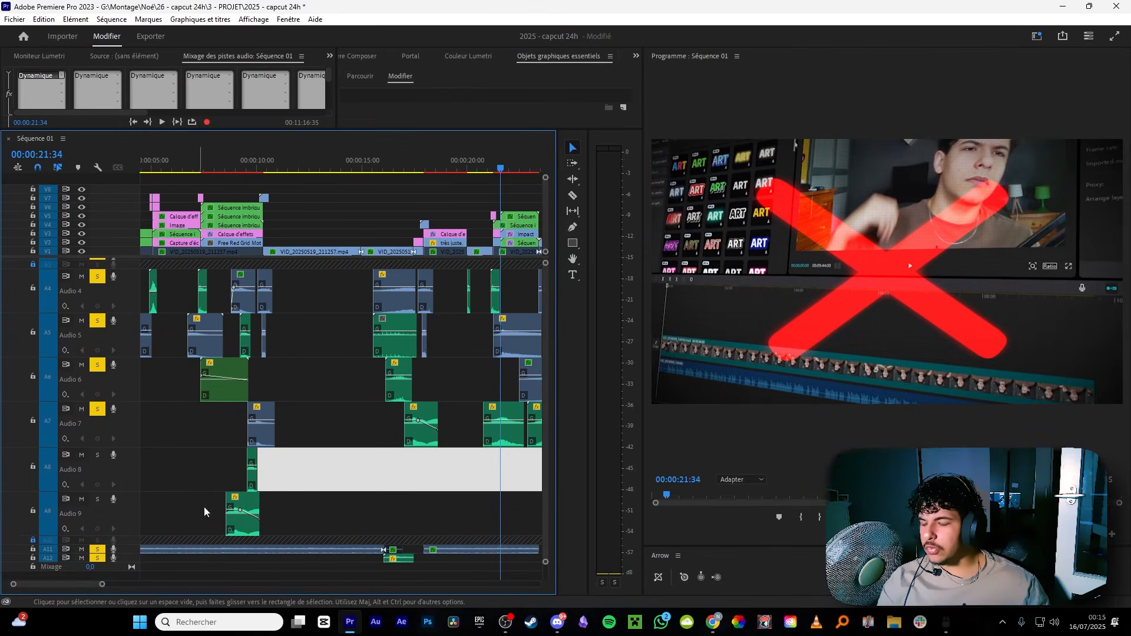
pyautogui.keyDown('alt'); pyautogui.scroll(-2, 288, 510); pyautogui.keyUp('alt')
pyautogui.scroll(1, 180, 297)
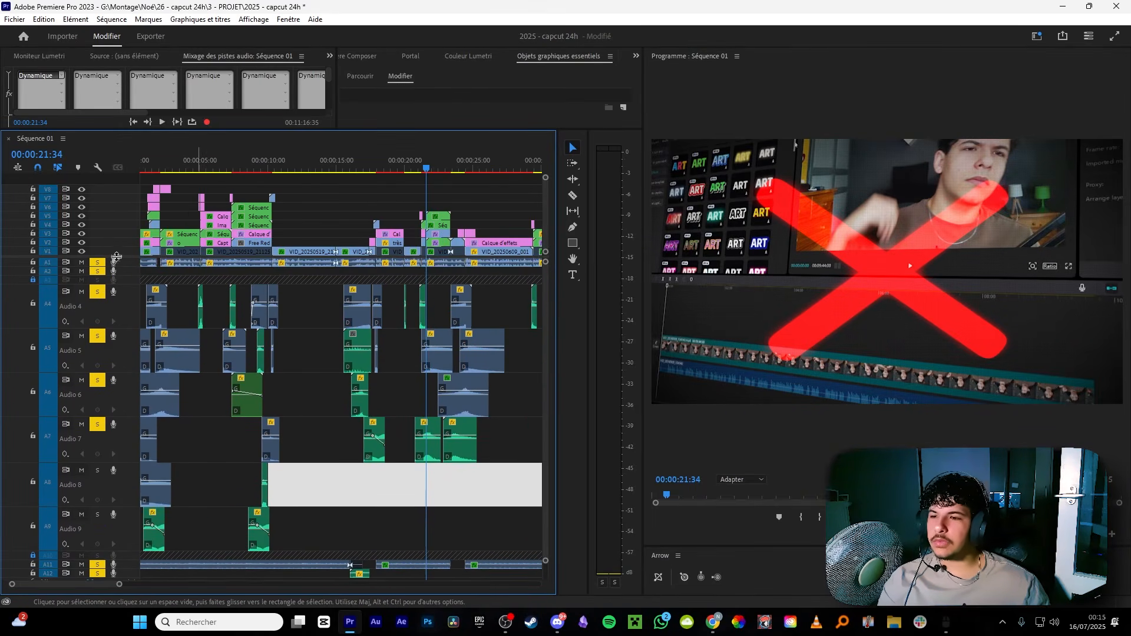
# Delete the selected empty gap on Audio 8.
pyautogui.scroll(-1, 126, 257)
pyautogui.hscroll(2, 419, 465)
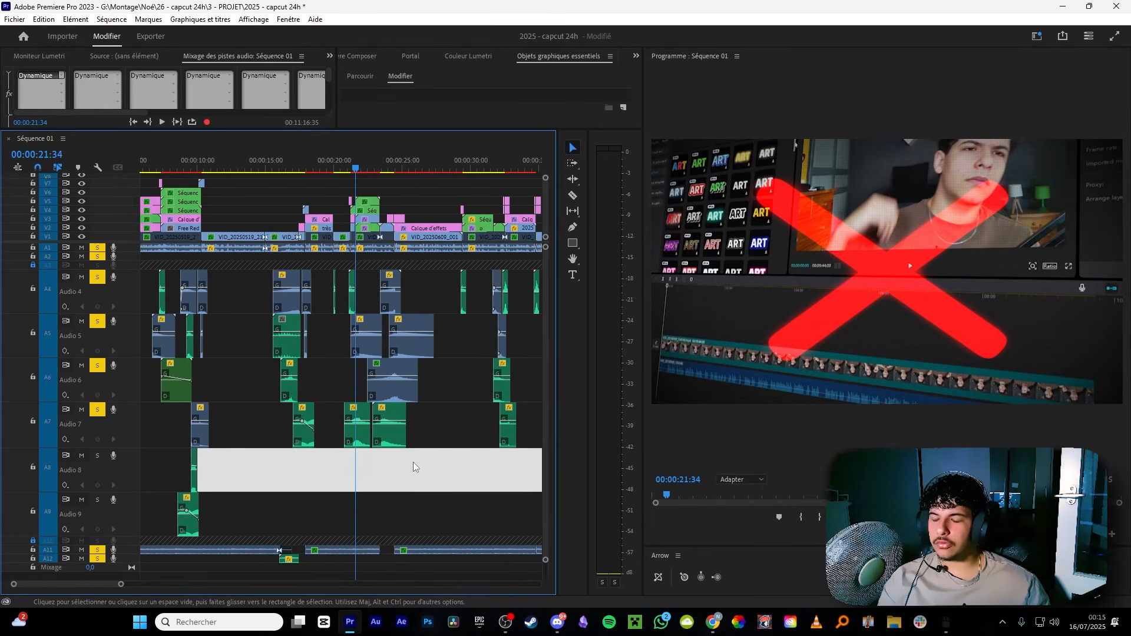
pyautogui.press('Delete')
# Play the full soloed mix through the talking shot into the red cross and JAMAIS title.
pyautogui.keyDown('alt'); pyautogui.scroll(3, 337, 312); pyautogui.keyUp('alt')
pyautogui.moveTo(287, 169); pyautogui.dragTo(320, 172)
pyautogui.press('space')
pyautogui.click(325, 219)
pyautogui.keyDown('alt'); pyautogui.scroll(2, 325, 229); pyautogui.keyUp('alt')
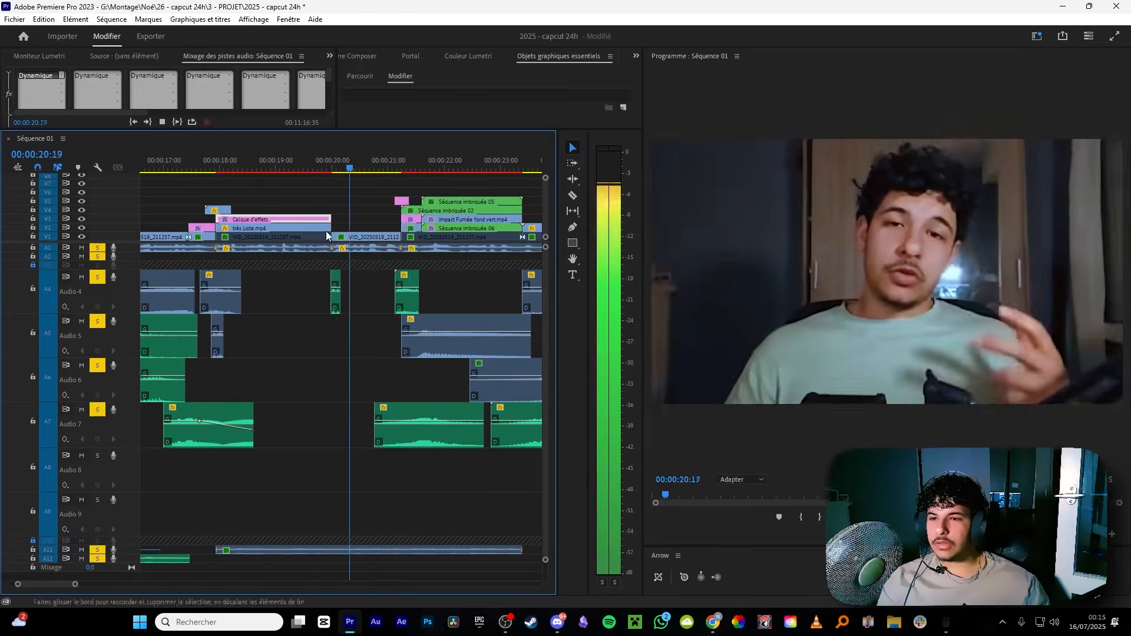
pyautogui.hscroll(2, 345, 228)
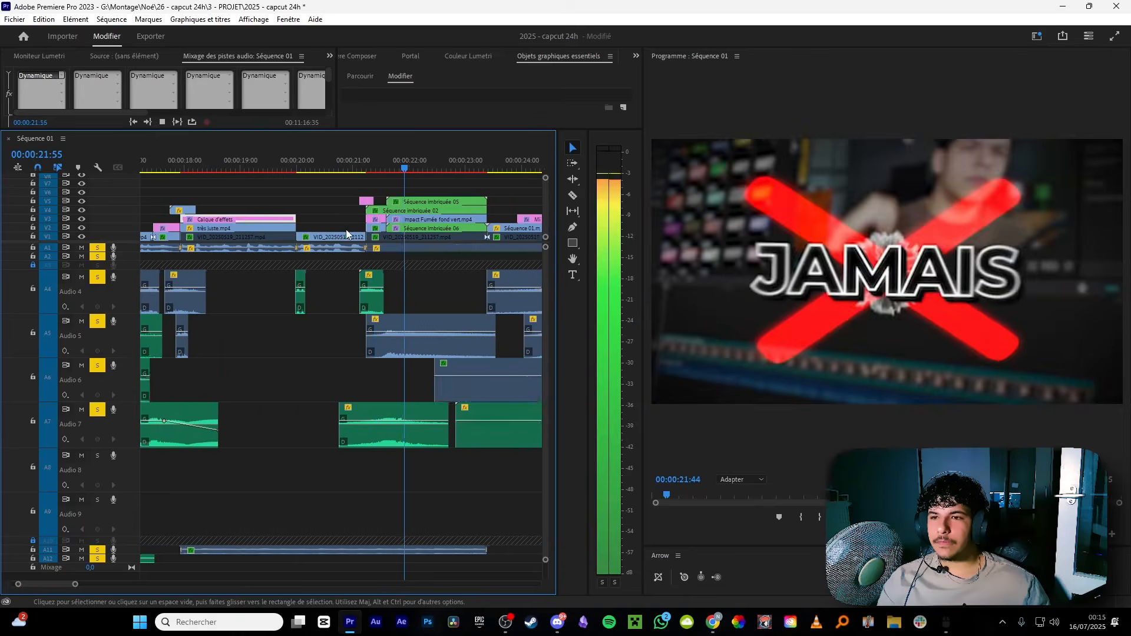
# Leave only Audio 4 soloed and play its effect leading into the red cross from 00:00:20:32.
pyautogui.click(303, 168)
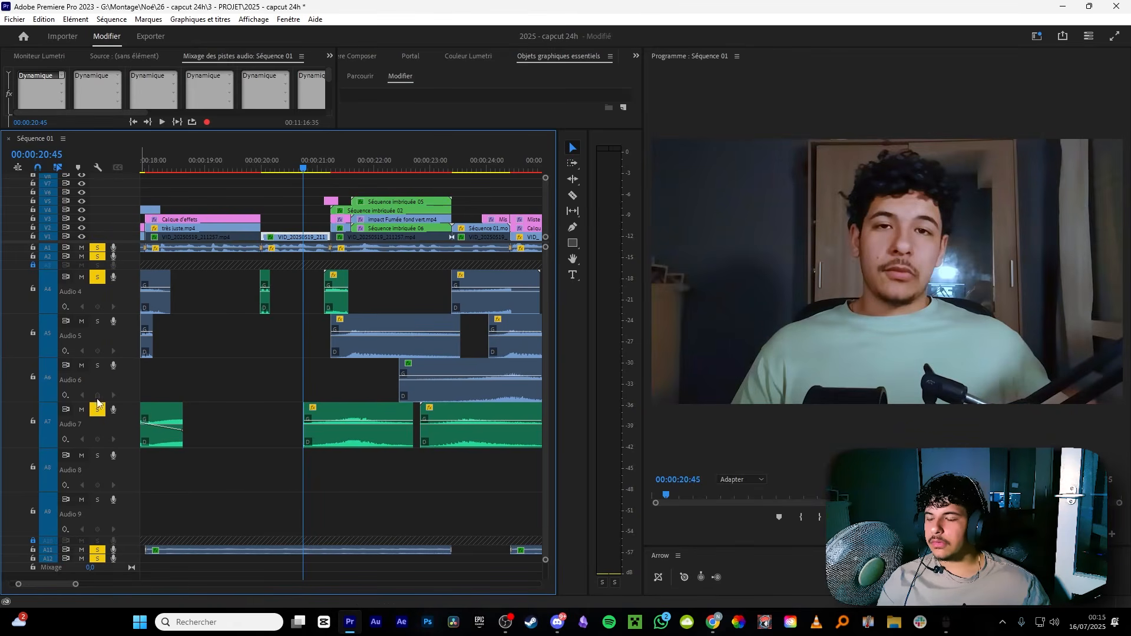
pyautogui.click(99, 555)
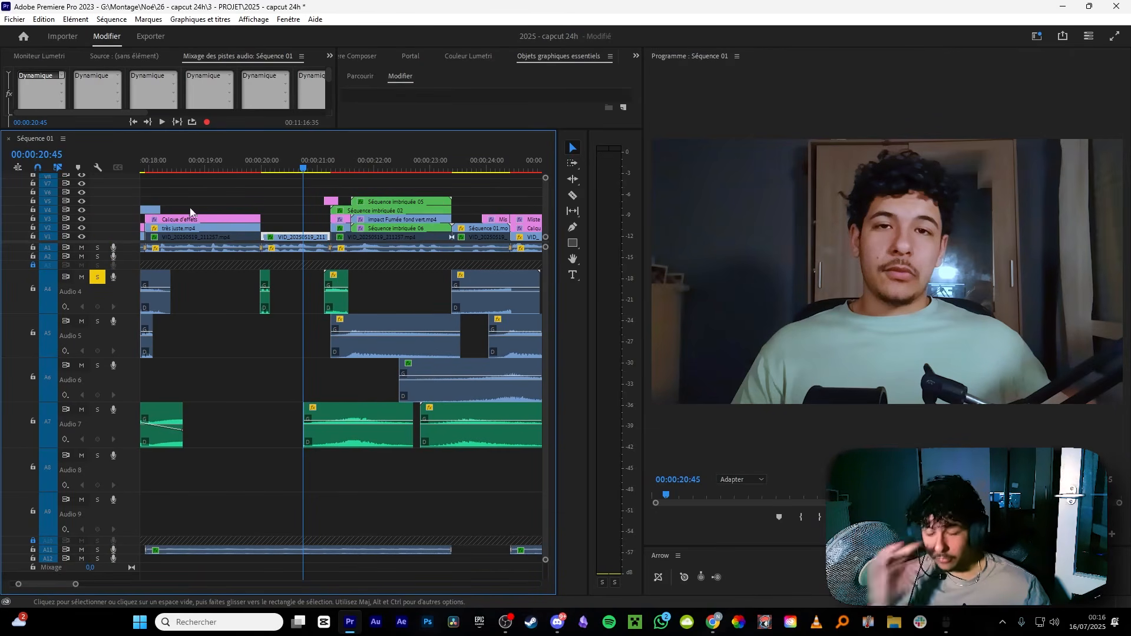
pyautogui.click(287, 171)
pyautogui.press('space')
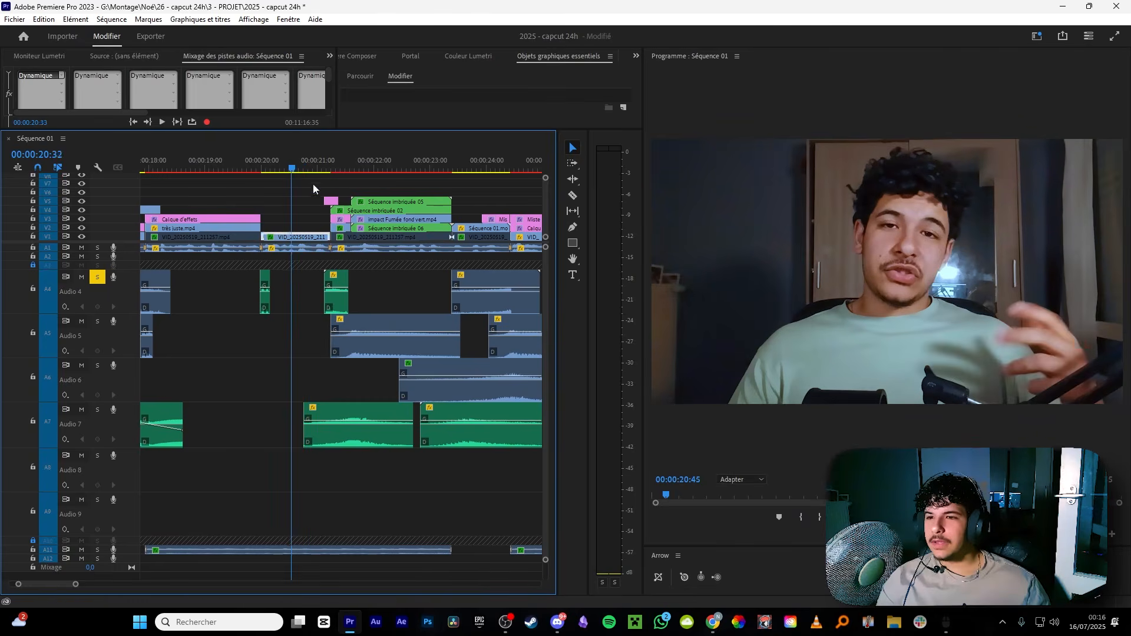
pyautogui.scroll(2, 344, 248)
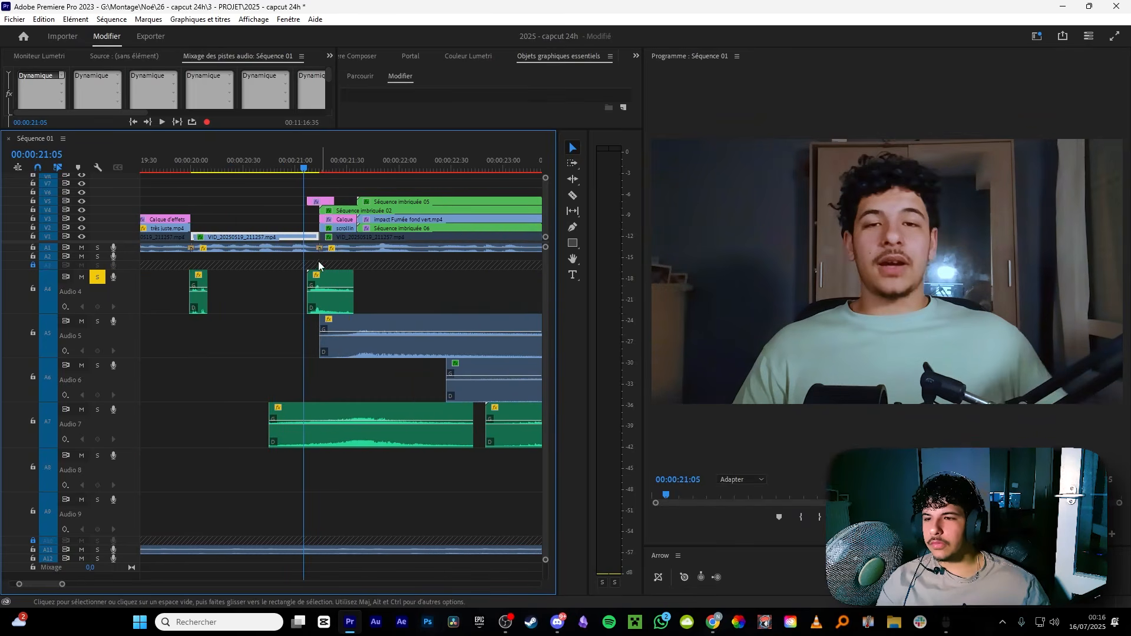
# Solo Audio 5 in place of Audio 4 and play the passage from 00:00:20:52.
pyautogui.click(287, 164)
pyautogui.press('space')
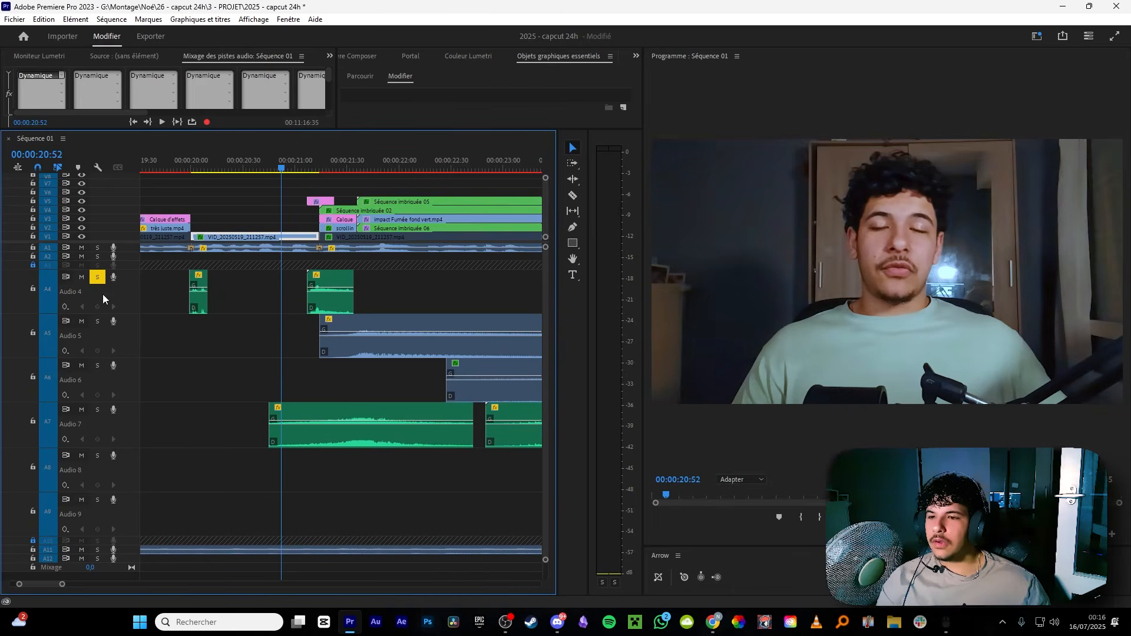
pyautogui.press('space')
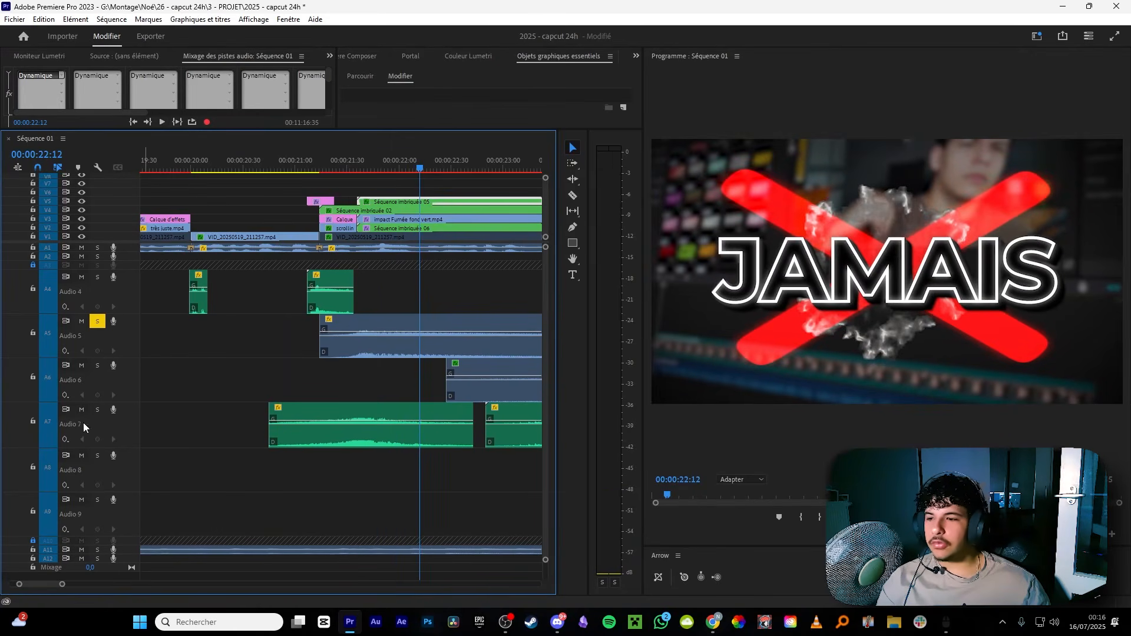
# Solo Audio 7 alone, clear the mute on Audio 5, and play the lead-in to the red cross.
pyautogui.click(345, 166)
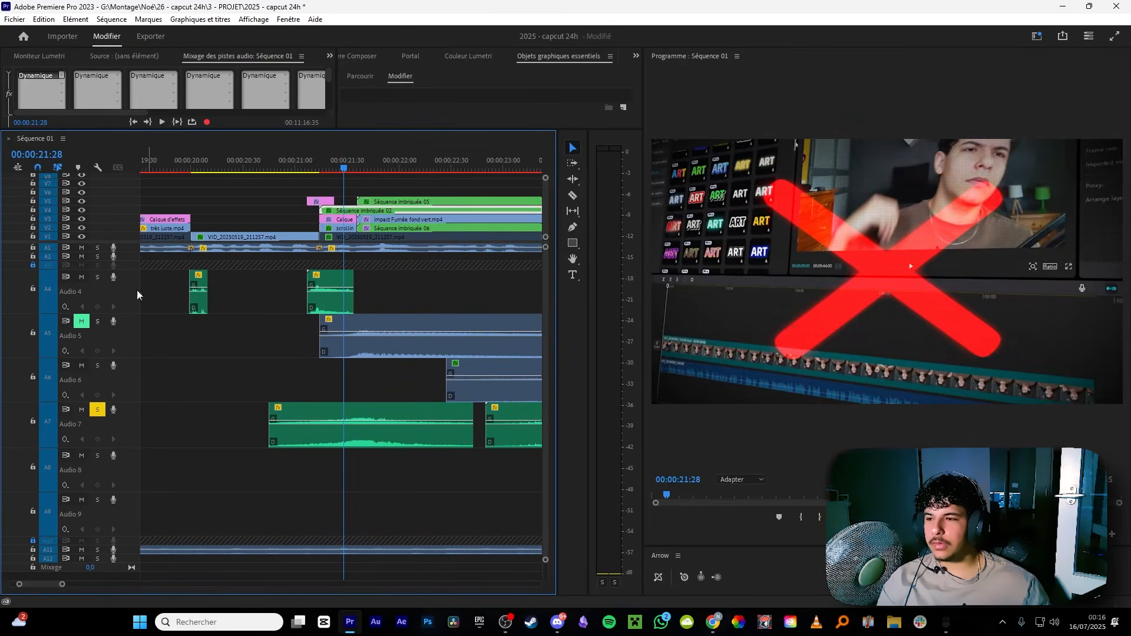
pyautogui.click(316, 166)
pyautogui.click(83, 321)
pyautogui.click(292, 166)
pyautogui.press('space')
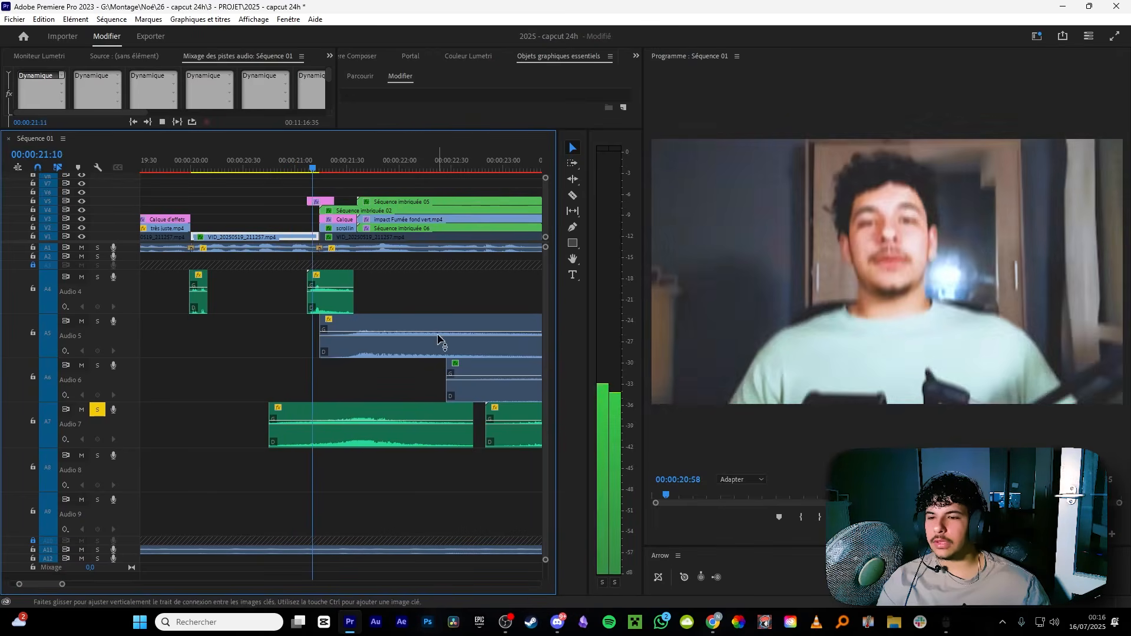
# Add Audio 5 to the soloed Audio 7 and play both layers through the JAMAIS title.
pyautogui.press('space')
pyautogui.click(98, 321)
pyautogui.press('space')
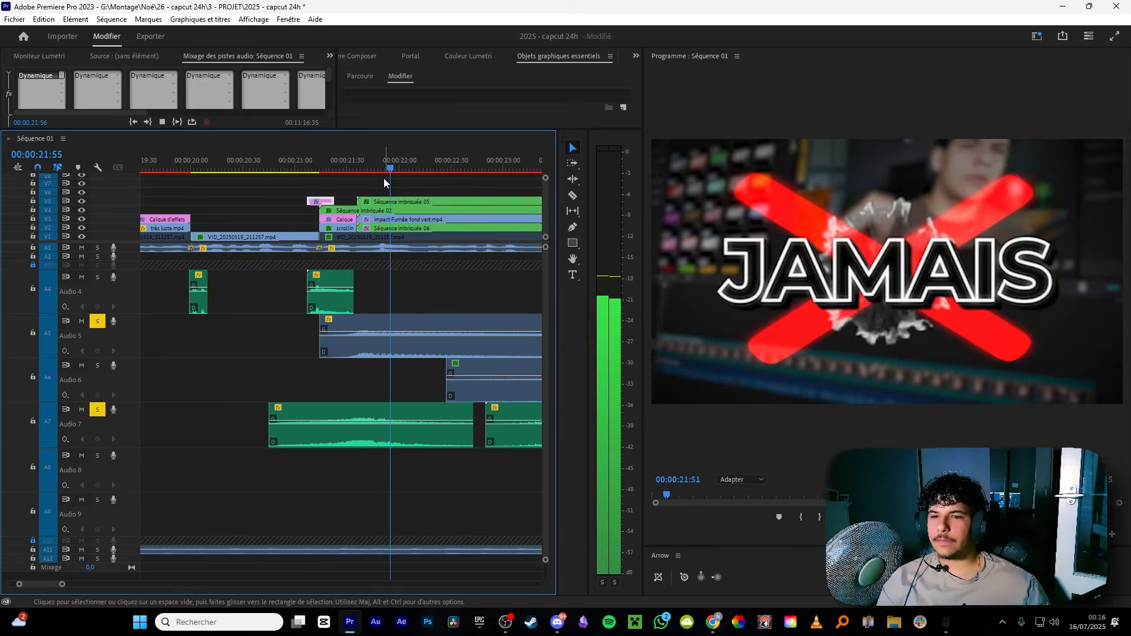
pyautogui.press('space')
# Select the Audio 5 clip under the JAMAIS title and replay Audio 5 with Audio 7 from 00:00:21:16.
pyautogui.scroll(-2, 320, 235)
pyautogui.scroll(3, 278, 404)
pyautogui.click(281, 421)
pyautogui.click(332, 351)
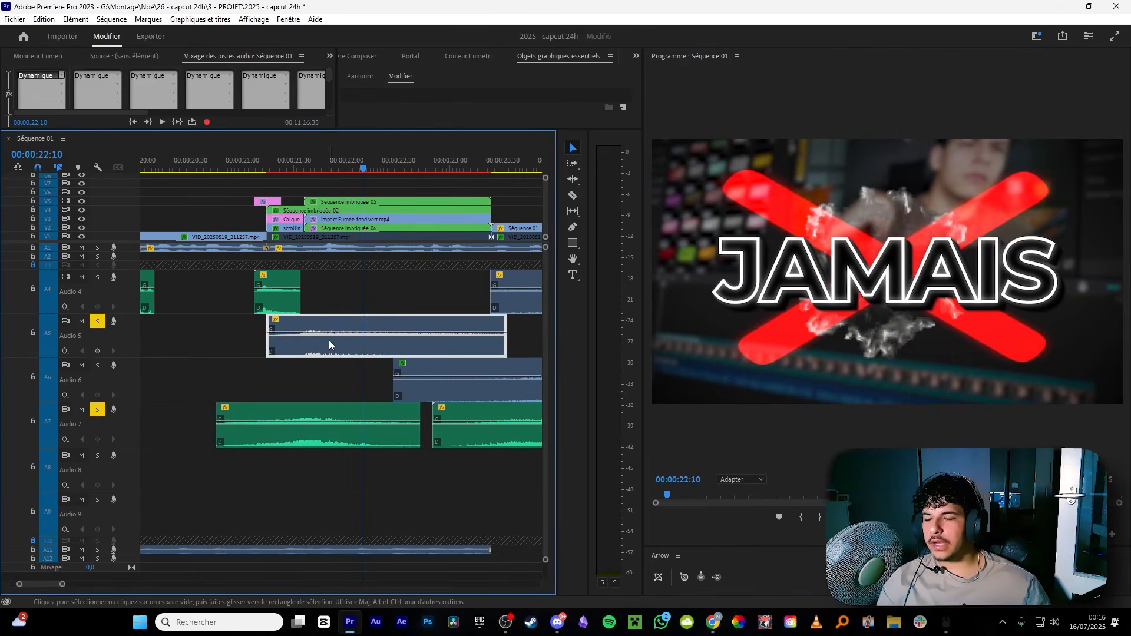
pyautogui.moveTo(304, 171); pyautogui.dragTo(270, 172)
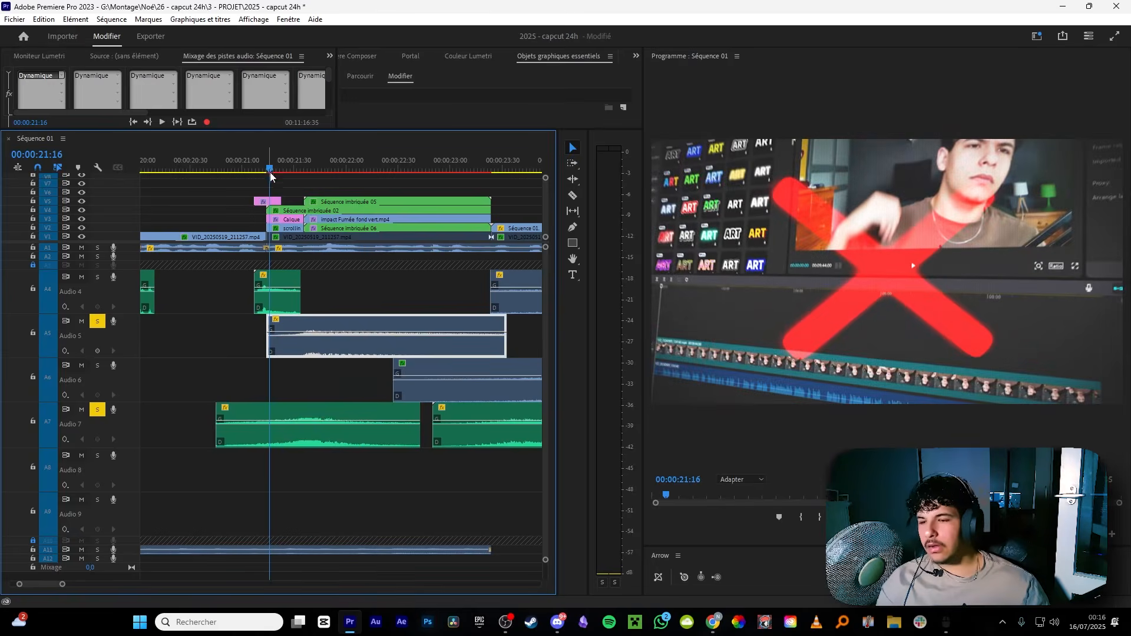
pyautogui.press('space')
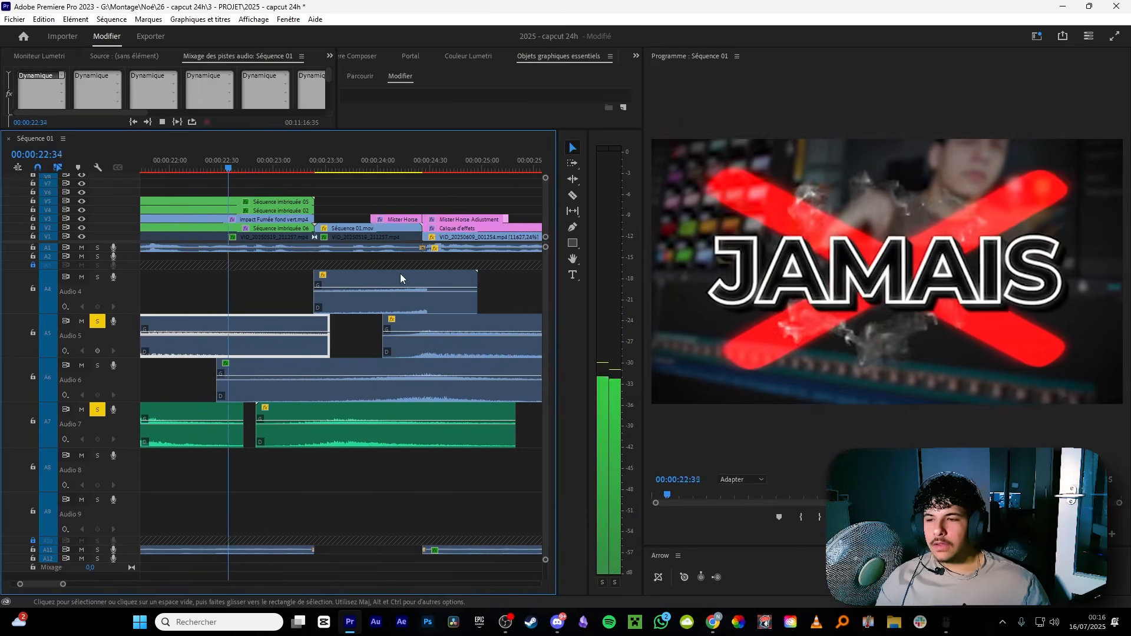
pyautogui.press('space')
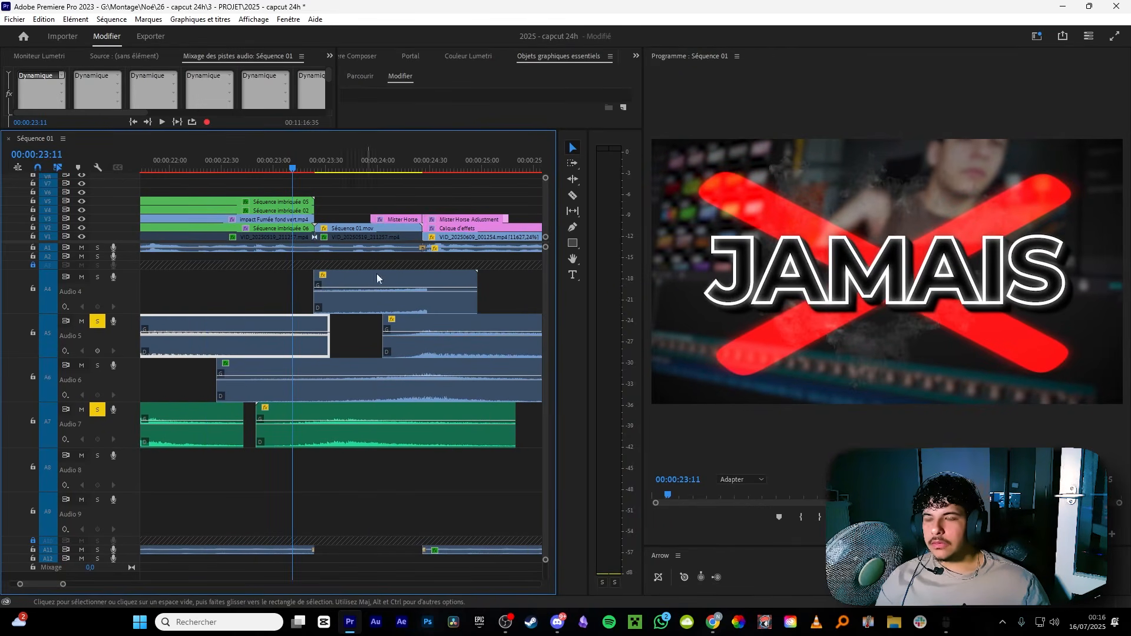
# Remove Audio 5 from the solo and play the second Audio 7 clip alone near the title's end.
pyautogui.scroll(-2, 449, 301)
pyautogui.moveTo(494, 288); pyautogui.dragTo(412, 390)
pyautogui.moveTo(365, 169); pyautogui.dragTo(299, 168)
pyautogui.click(379, 423)
pyautogui.click(99, 324)
pyautogui.click(319, 201)
pyautogui.press('space')
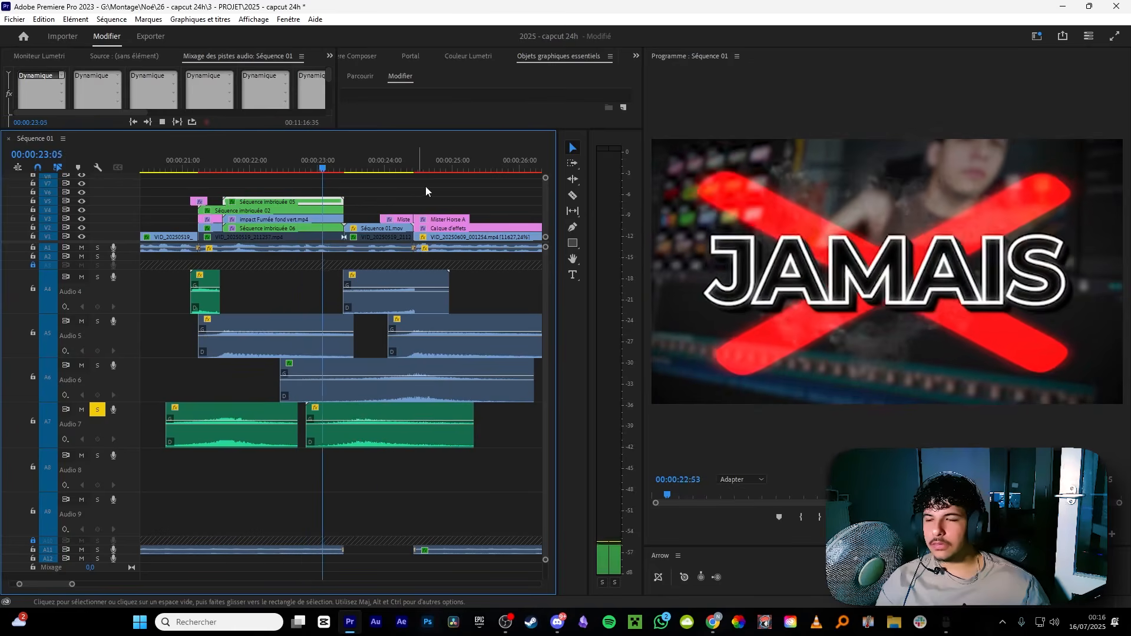
# Replay the second Audio 7 clip alone across the cut from the JAMAIS title to the talking shot.
pyautogui.moveTo(424, 169); pyautogui.dragTo(301, 190)
pyautogui.press('space')
pyautogui.scroll(2, 380, 285)
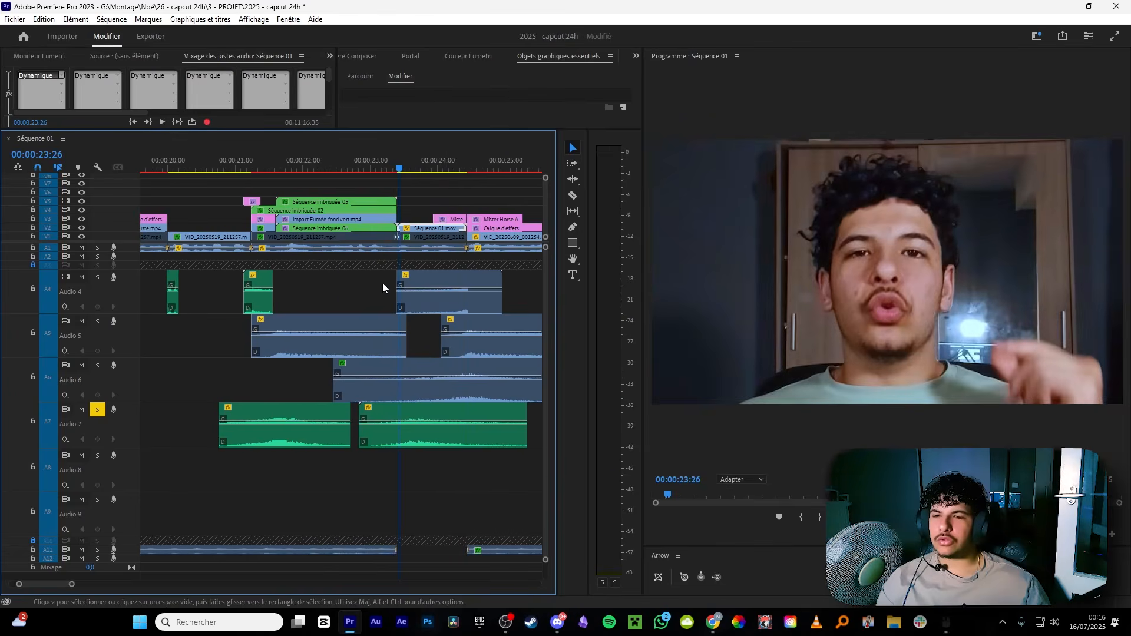
pyautogui.scroll(2, 149, 248)
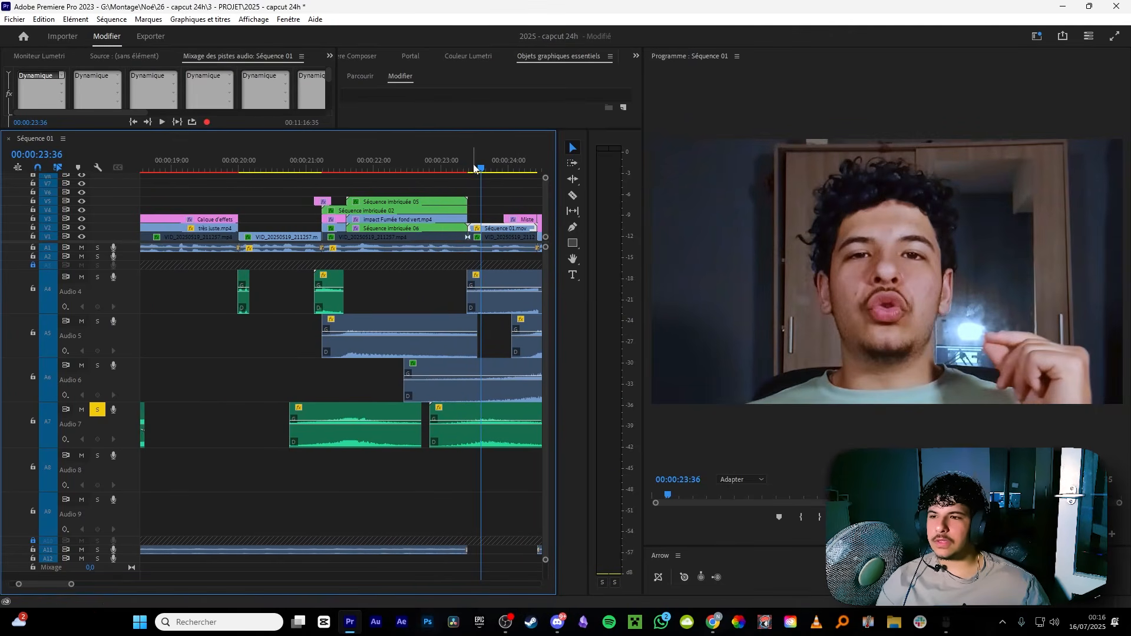
# Solo the A1 voice track along with Audio 7 and replay the cut from the JAMAIS title to the talking shot.
pyautogui.moveTo(475, 169); pyautogui.dragTo(404, 169)
pyautogui.click(87, 248)
pyautogui.press('space')
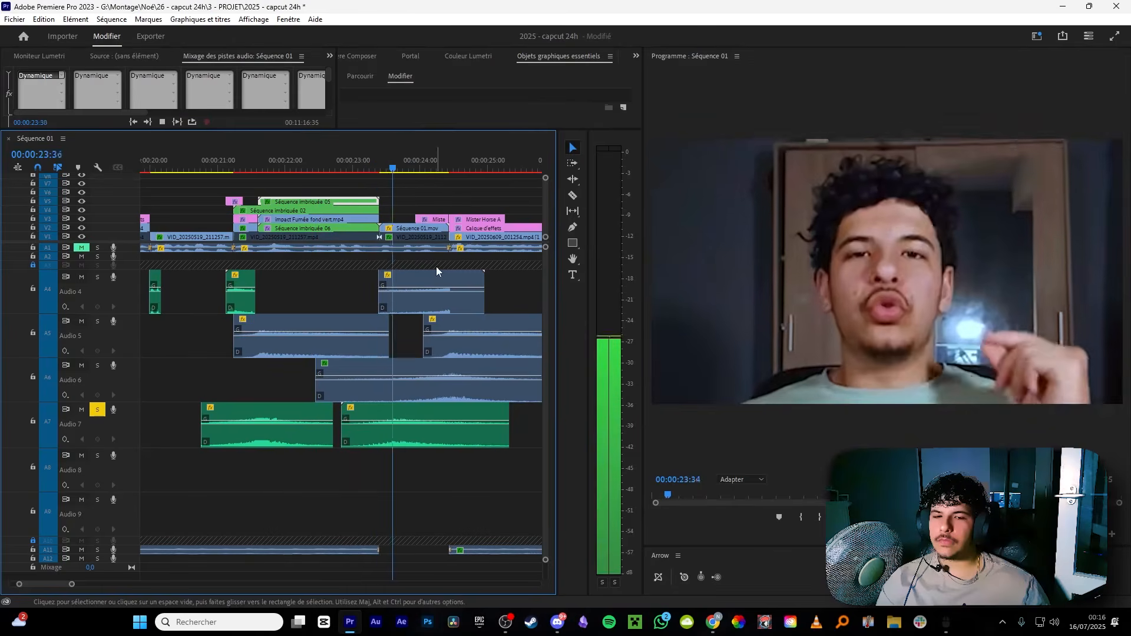
pyautogui.click(84, 250)
pyautogui.moveTo(416, 170); pyautogui.dragTo(327, 181)
pyautogui.press('space')
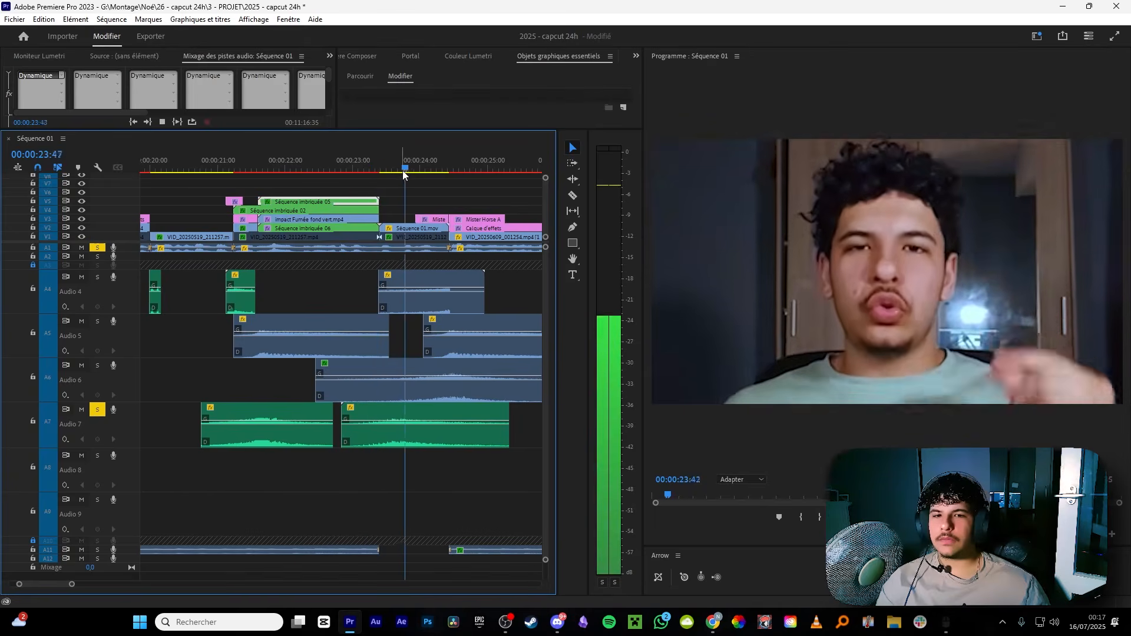
pyautogui.press('space')
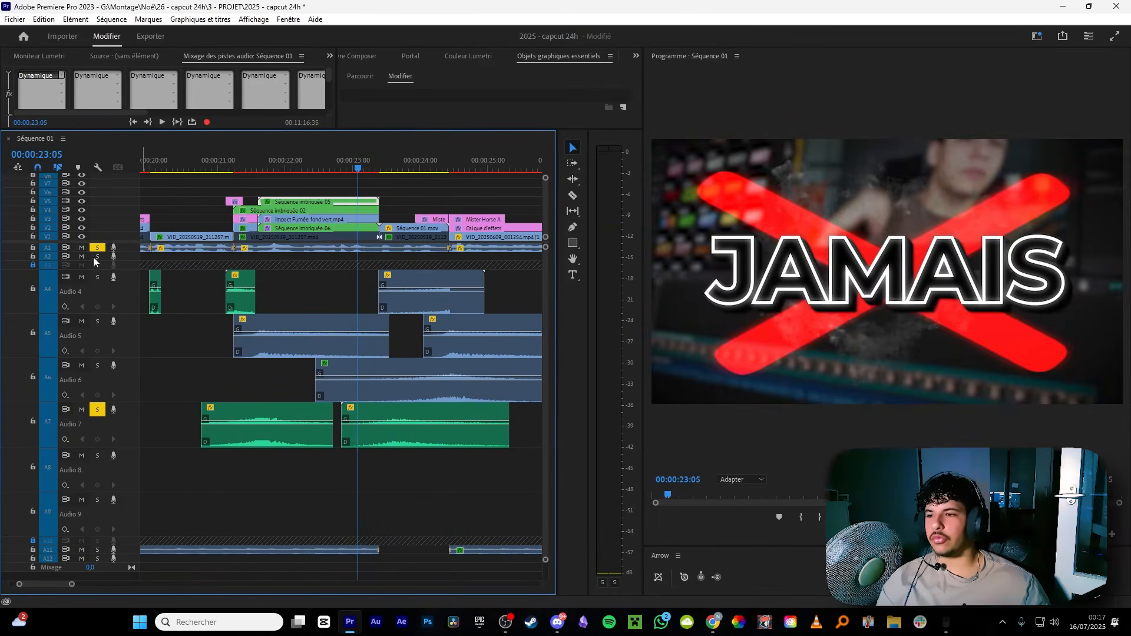
# Turn off all track solos, mute A1 and A2, and play the Audio 4 effect at the transition into the first CapCut logo shot.
pyautogui.scroll(-5, 356, 313)
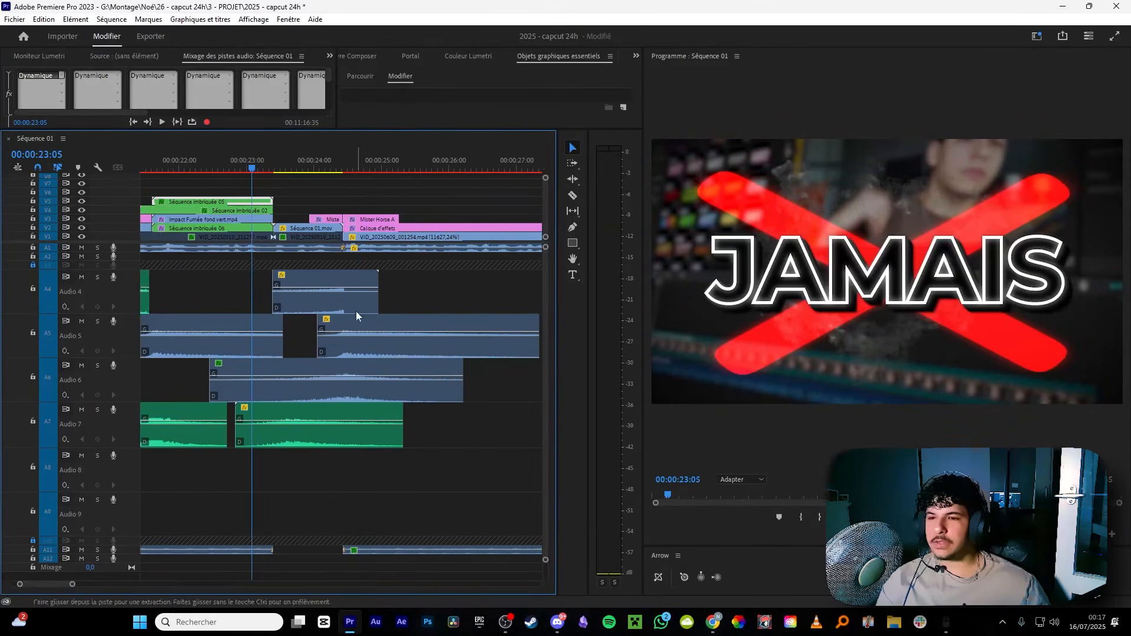
pyautogui.scroll(-3, 230, 236)
pyautogui.moveTo(238, 168); pyautogui.dragTo(373, 171)
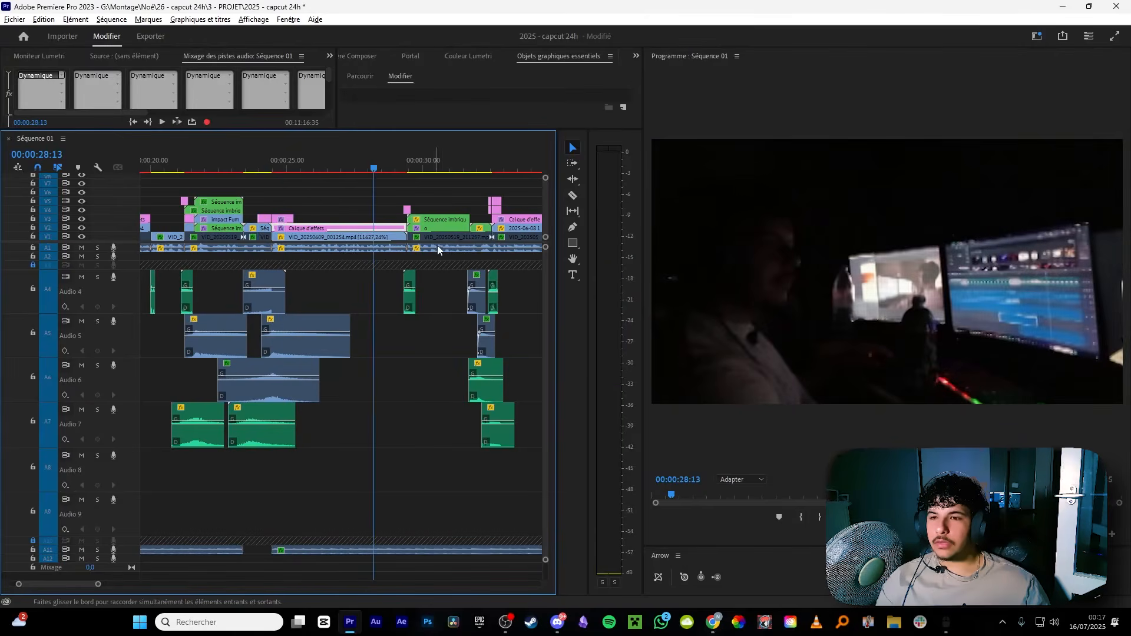
pyautogui.scroll(3, 438, 248)
pyautogui.scroll(-2, 436, 274)
pyautogui.press('space')
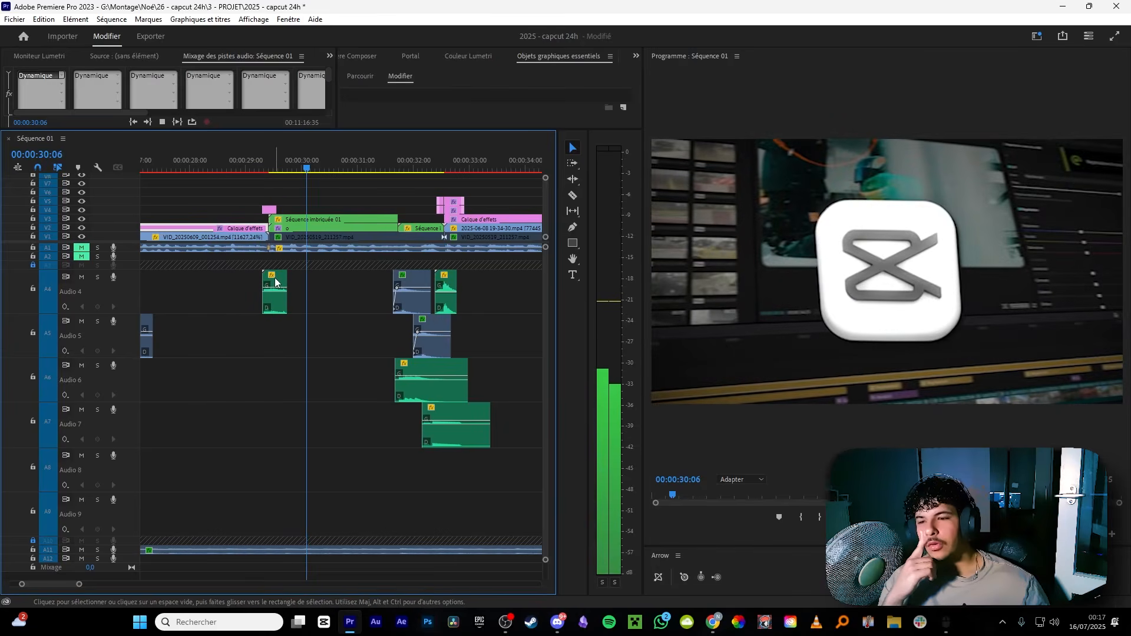
pyautogui.press('space')
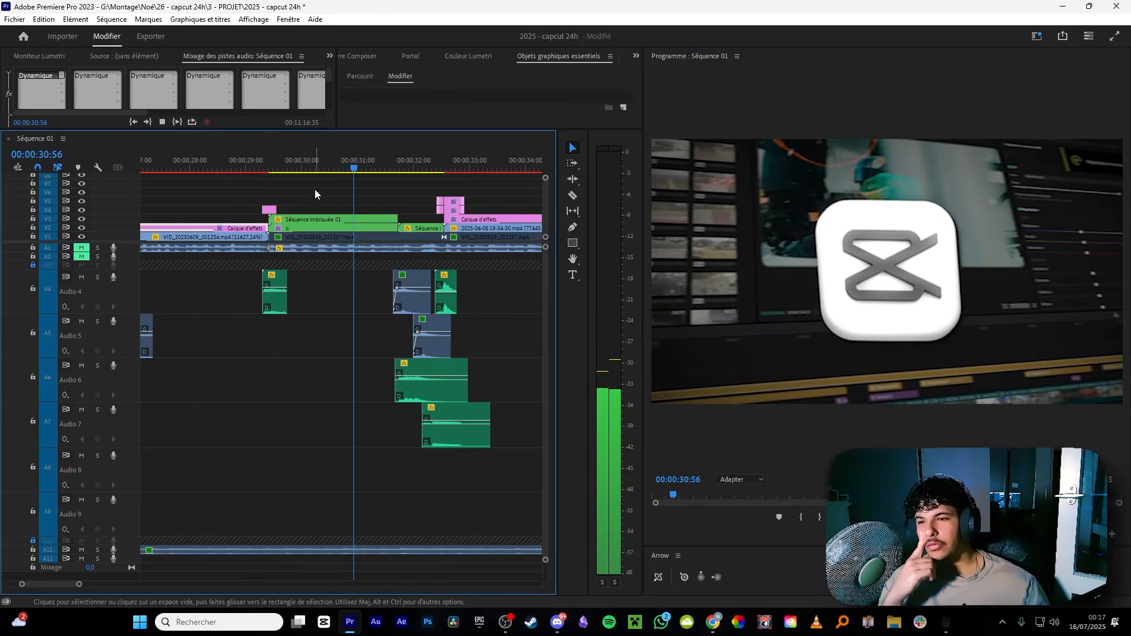
# Scrub through the start of the OUI/NON logo animation around 00:00:31:44 and play its layered sound effects.
pyautogui.click(379, 171)
pyautogui.scroll(4, 442, 397)
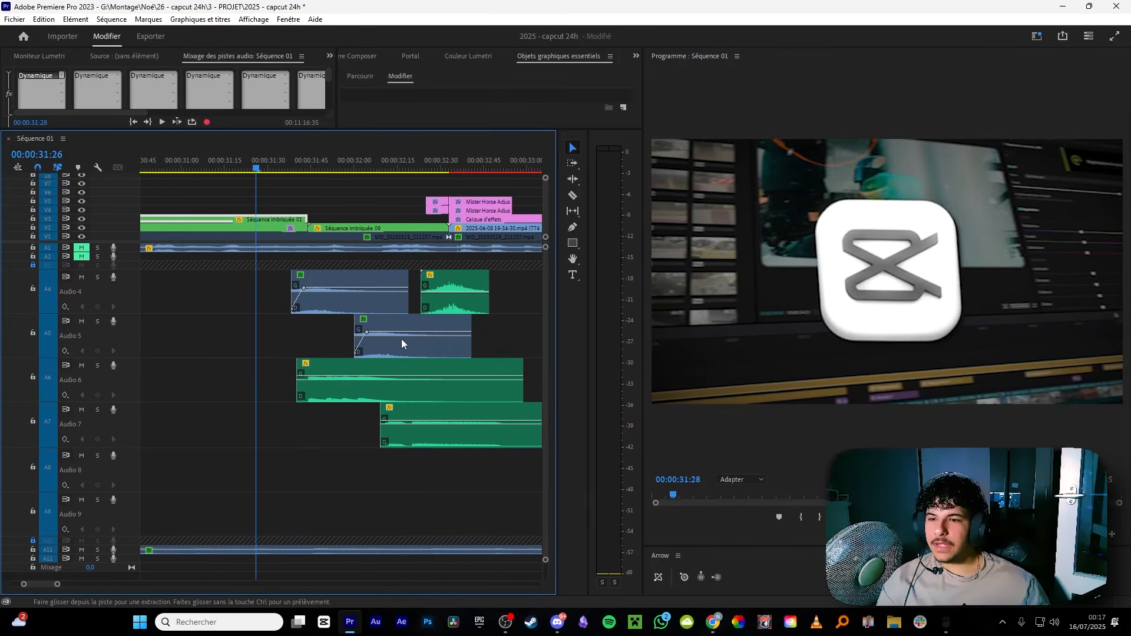
pyautogui.click(297, 172)
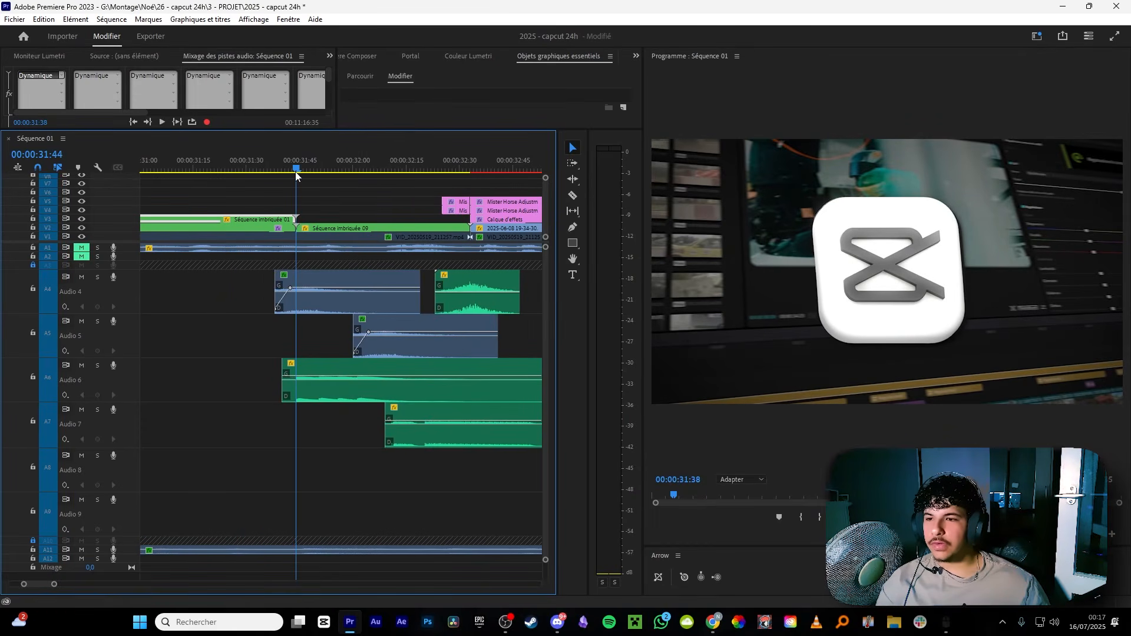
pyautogui.moveTo(296, 171); pyautogui.dragTo(369, 176)
pyautogui.moveTo(406, 184); pyautogui.dragTo(309, 204)
pyautogui.press('space')
pyautogui.press('space')
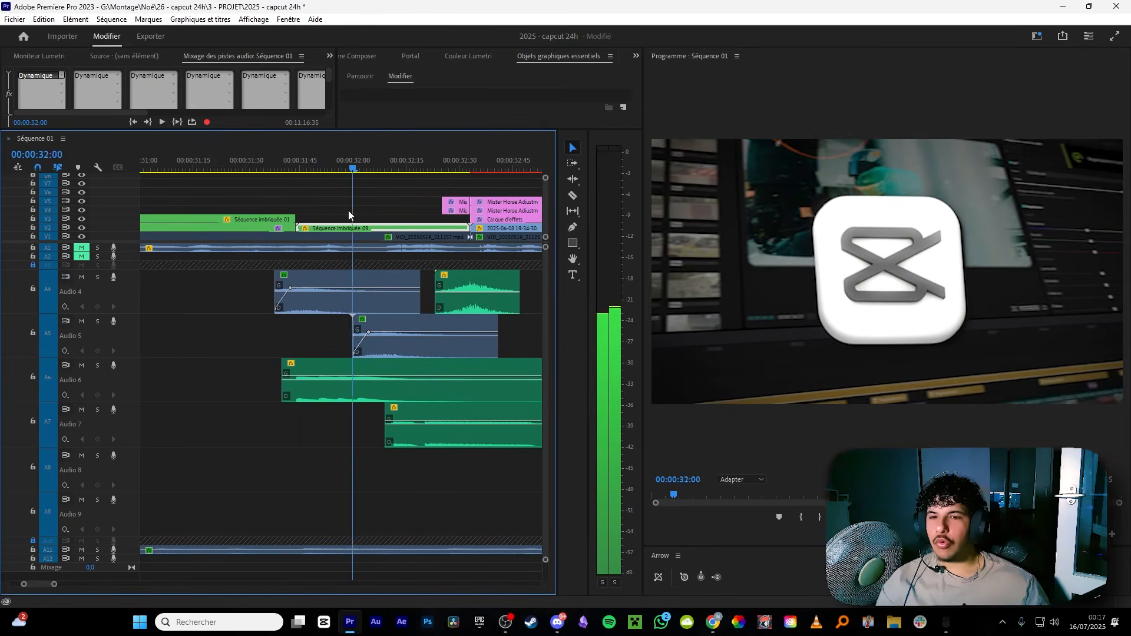
# Solo Audio 6 and play its clip alone from 00:00:31:44 under the OUI/NON animation.
pyautogui.moveTo(296, 211)
pyautogui.mouseDown()
pyautogui.moveTo(419, 222)
pyautogui.moveTo(288, 201)
pyautogui.moveTo(398, 198)
pyautogui.moveTo(296, 219)
pyautogui.mouseUp()
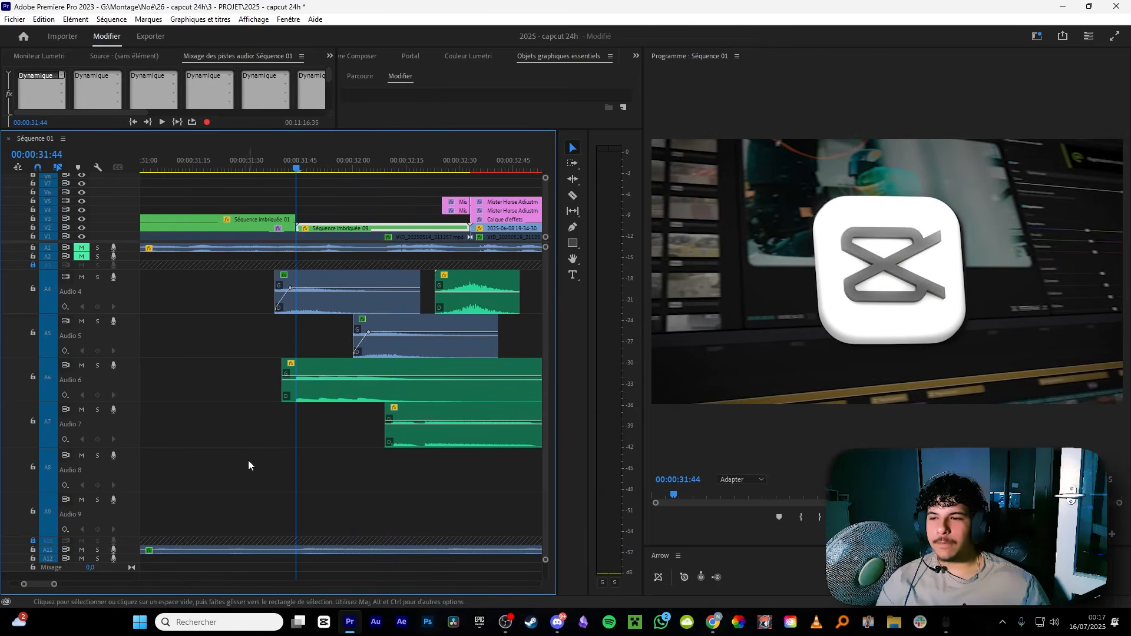
pyautogui.click(329, 393)
pyautogui.press('space')
pyautogui.press('space')
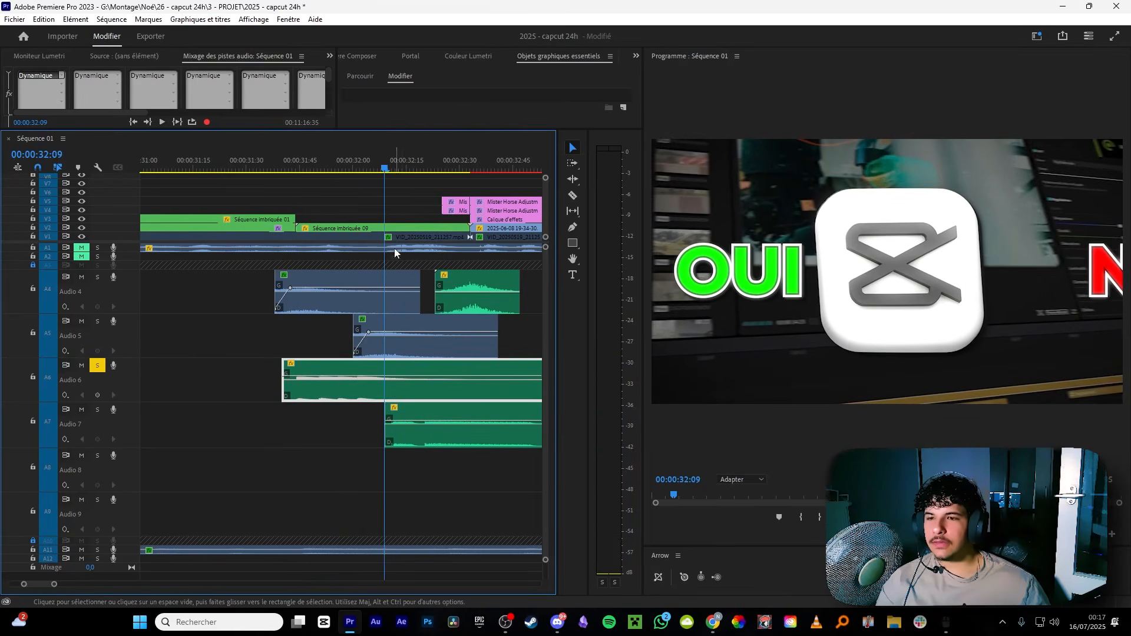
# Switch the solo from Audio 6 to Audio 7 and play the Audio 7 clip alone from 00:00:31:44.
pyautogui.click(290, 169)
pyautogui.moveTo(291, 172)
pyautogui.mouseDown()
pyautogui.moveTo(308, 171)
pyautogui.moveTo(296, 171)
pyautogui.mouseUp()
pyautogui.click(98, 367)
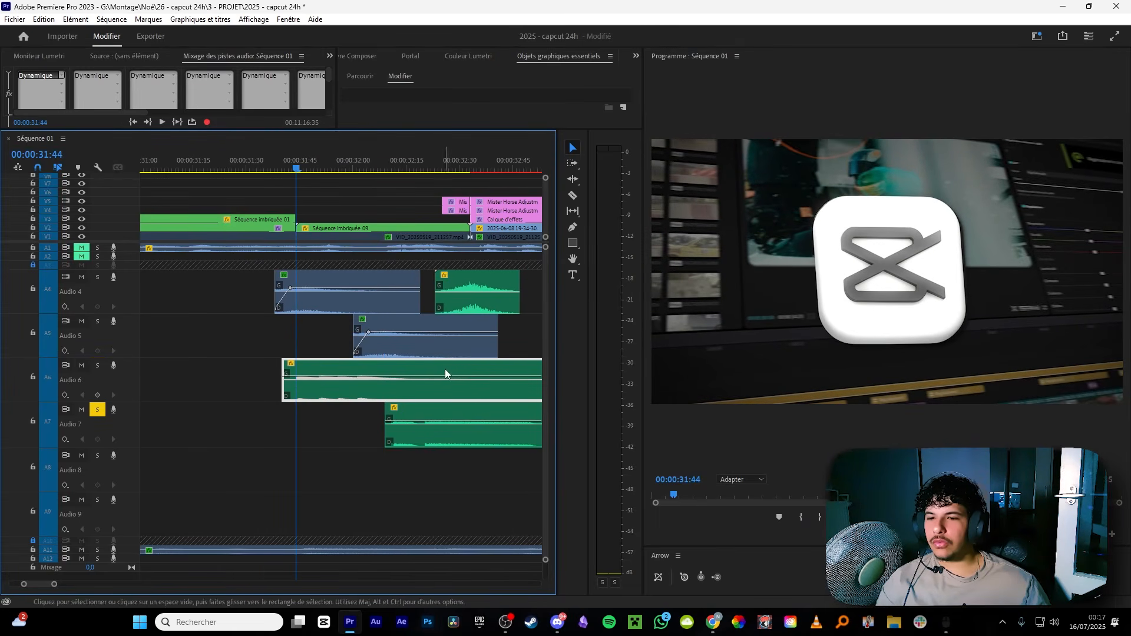
pyautogui.scroll(-3, 446, 384)
pyautogui.press('space')
# Solo Audio 4, 5, 6 and 7 together and play the combined layers from 00:00:31:33.
pyautogui.moveTo(380, 171); pyautogui.dragTo(168, 179)
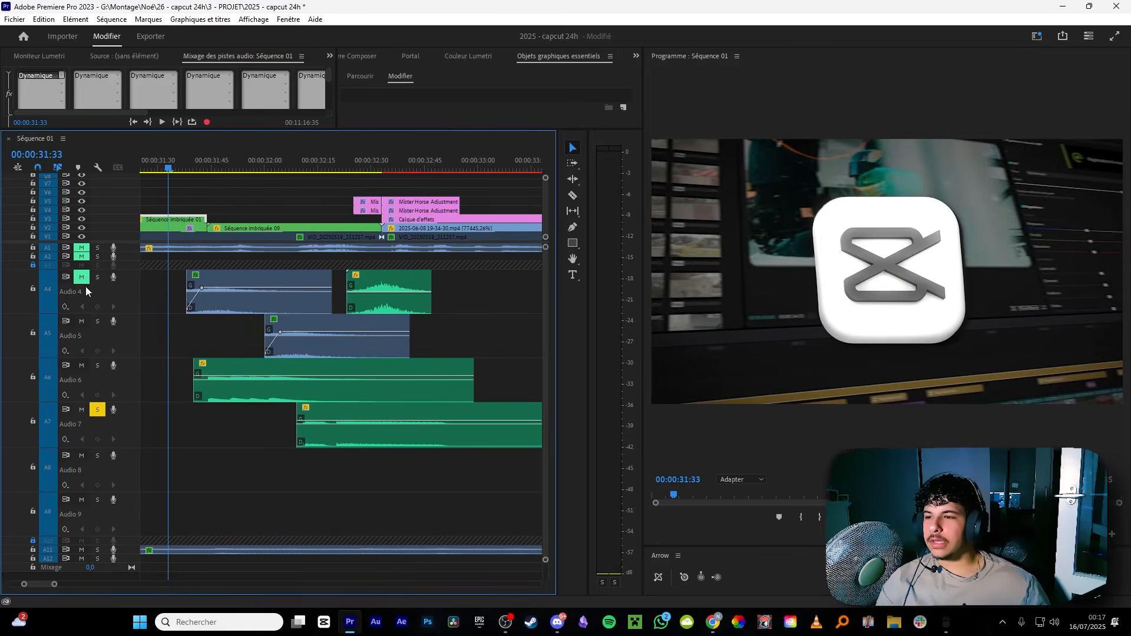
pyautogui.press('space')
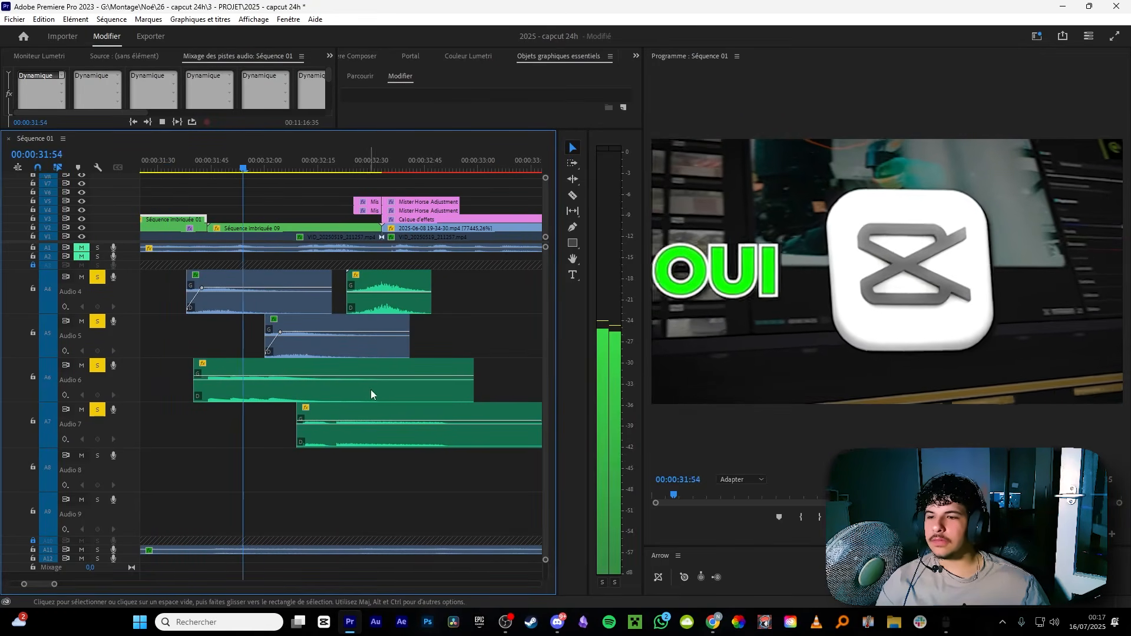
pyautogui.scroll(-1, 445, 395)
pyautogui.moveTo(238, 179); pyautogui.dragTo(268, 195)
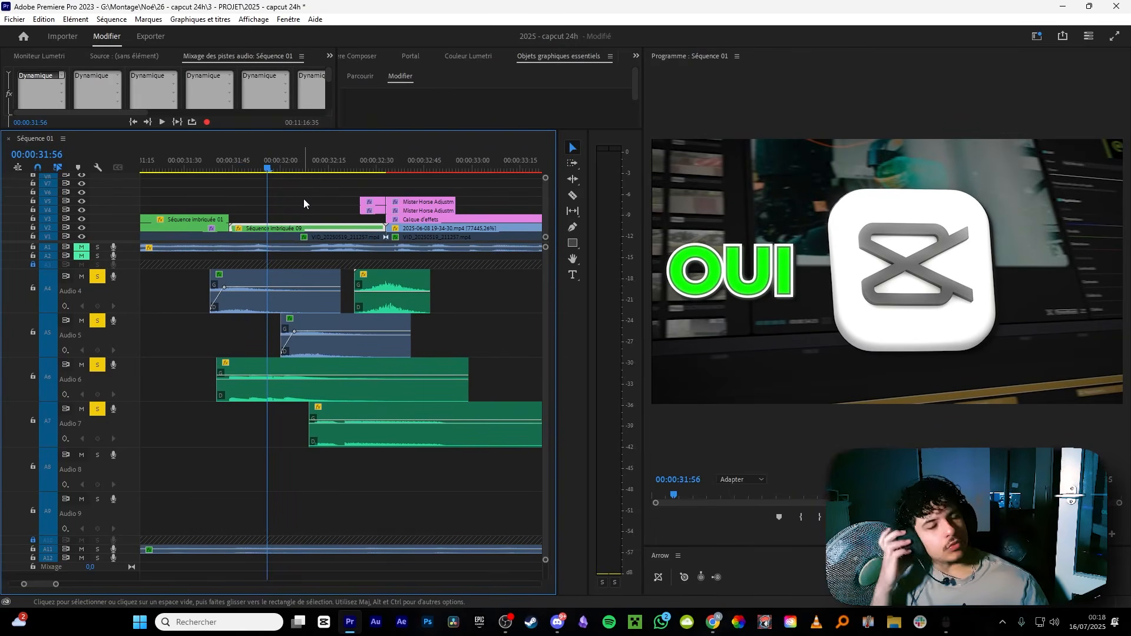
# Replay the four soloed effect layers from 00:00:31:44 through the full OUI/NON animation.
pyautogui.moveTo(269, 167); pyautogui.dragTo(230, 168)
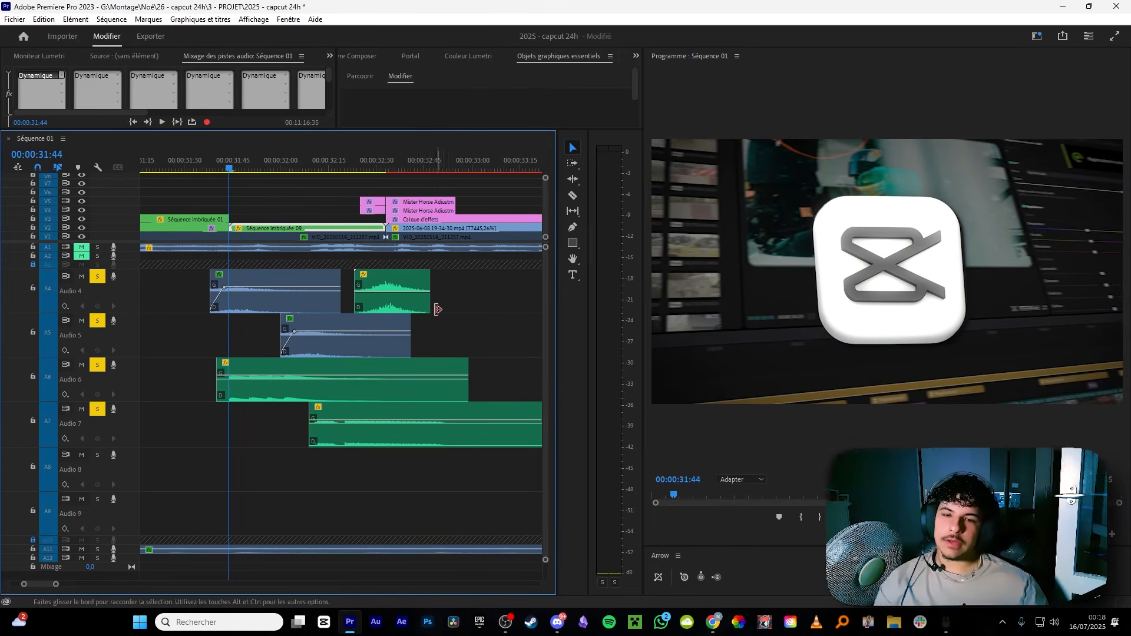
pyautogui.press('-')
pyautogui.press('-')
pyautogui.press('-')
pyautogui.press('space')
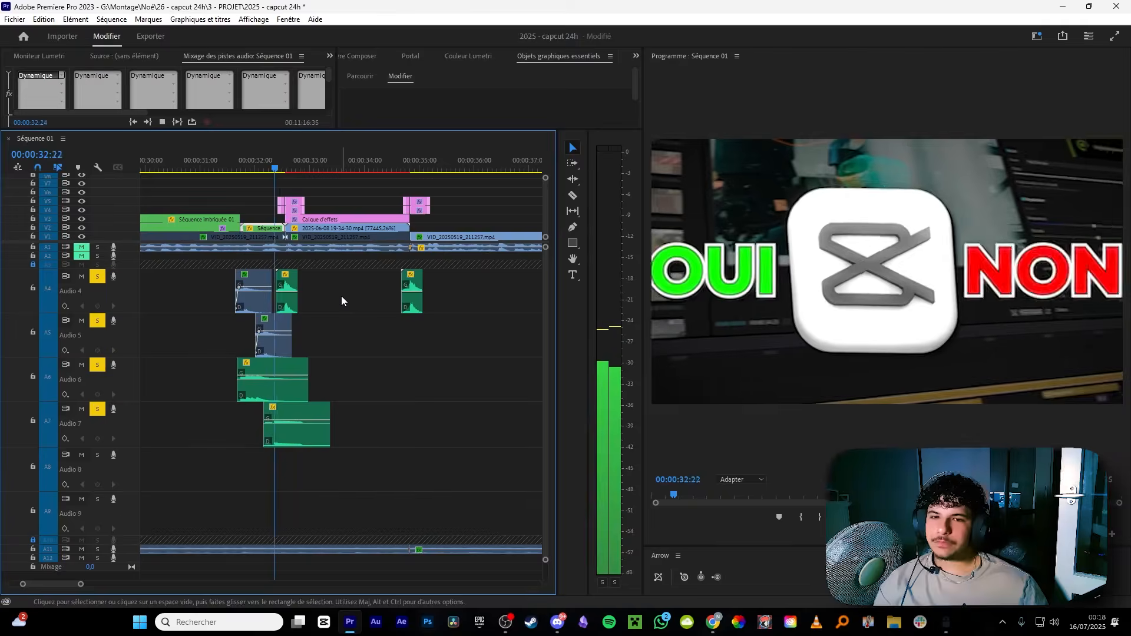
# Play the Audio 5 effect from 00:00:38:54 as the CapCut logo enters, and check that clip's speed and duration settings.
pyautogui.moveTo(278, 178); pyautogui.dragTo(369, 179)
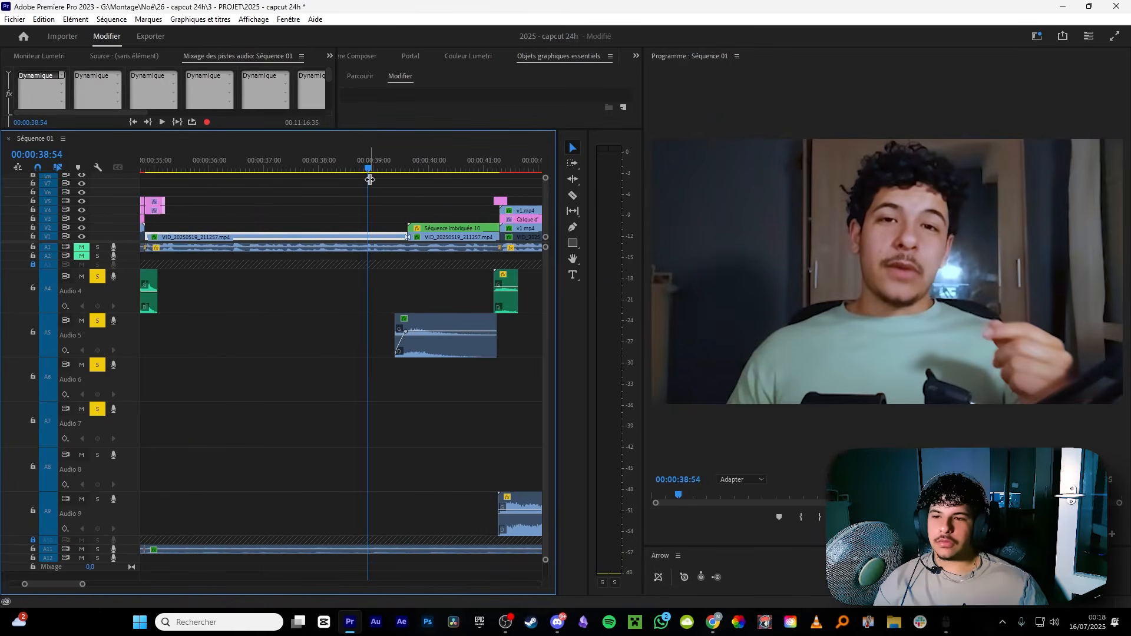
pyautogui.press('space')
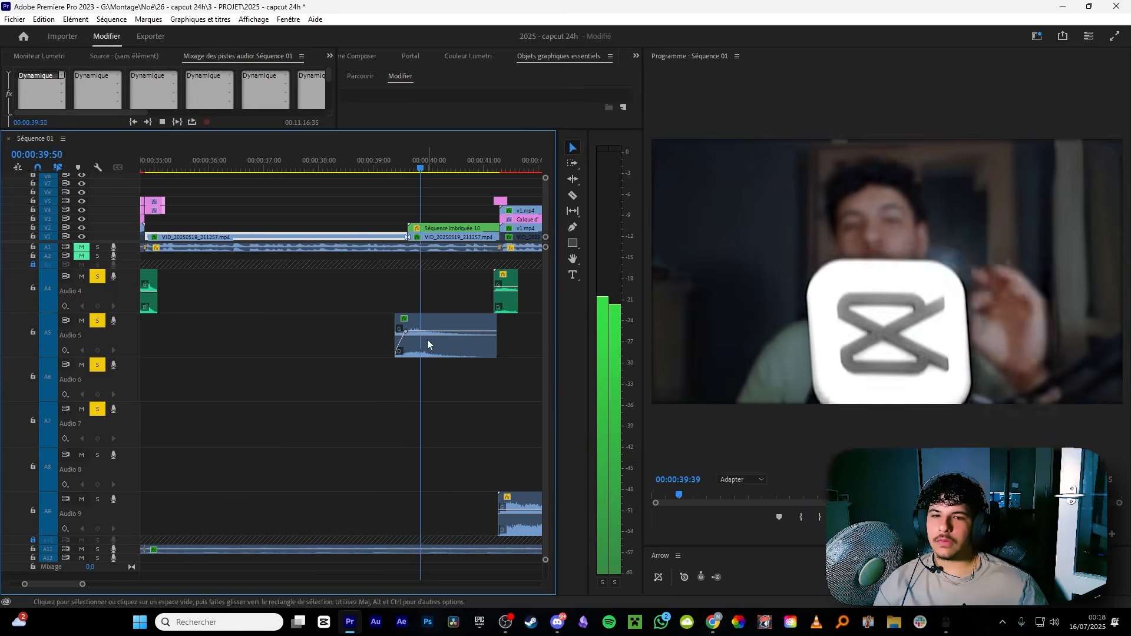
pyautogui.click(345, 341)
pyautogui.hotkey('ctrl', 'r')
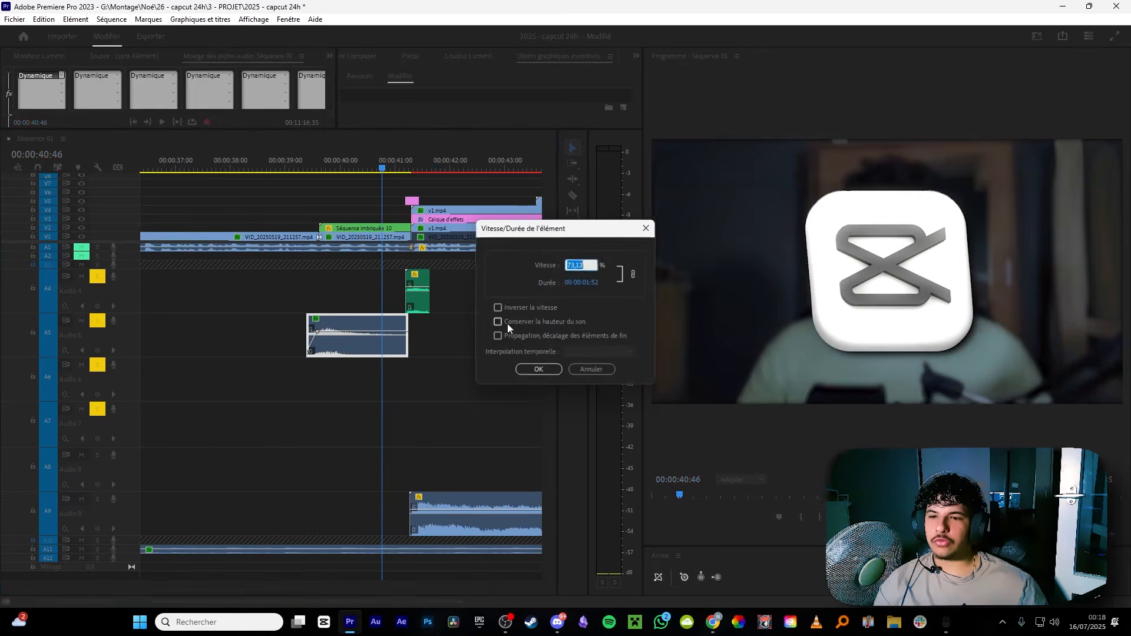
pyautogui.click(647, 228)
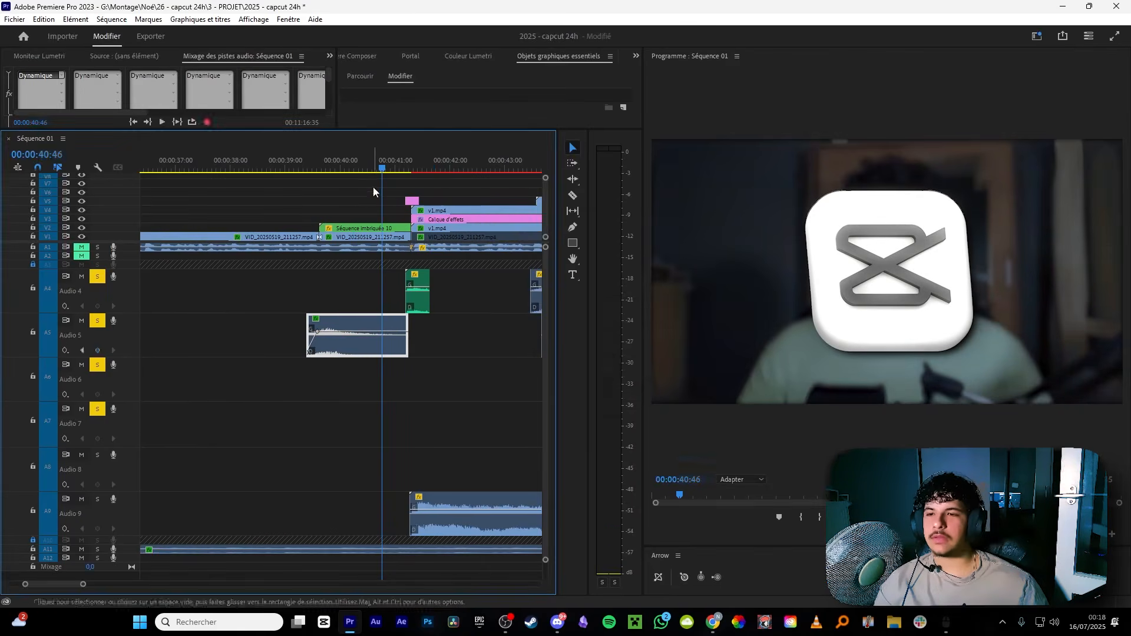
# Replay the Audio 5 effect under the logo's entrance and move the playhead to 00:00:40:00.
pyautogui.click(319, 171)
pyautogui.press('space')
pyautogui.click(339, 166)
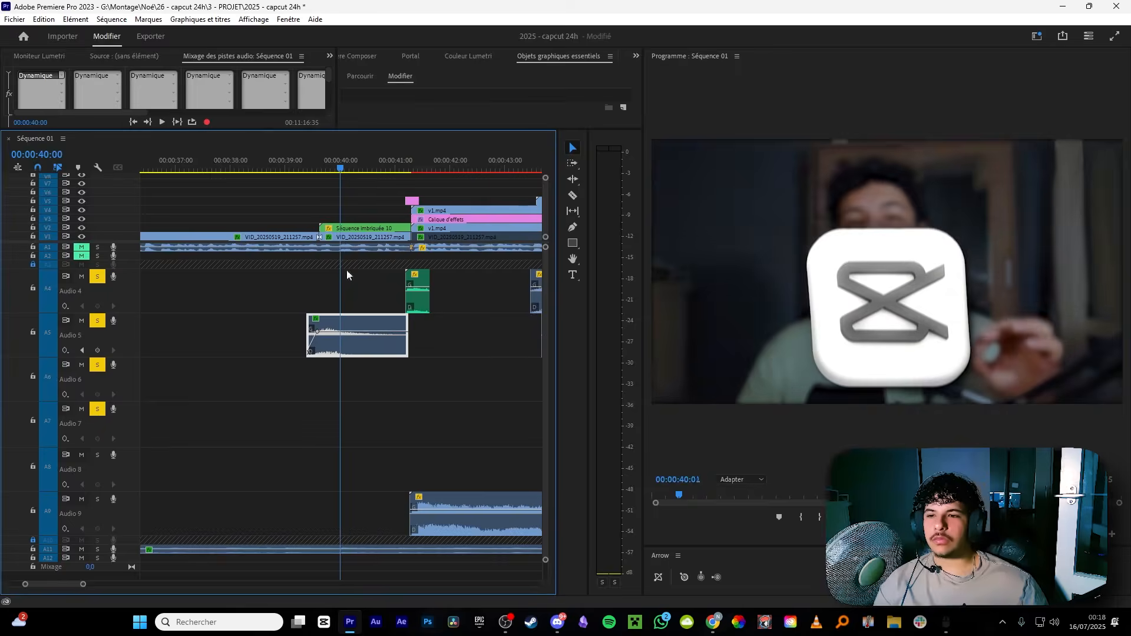
# Locate the first Audio 5 clip at the sequence's start, and reselect the Audio 5 clip at 00:00:40:00.
pyautogui.scroll(-1, 391, 370)
pyautogui.scroll(-6, 392, 370)
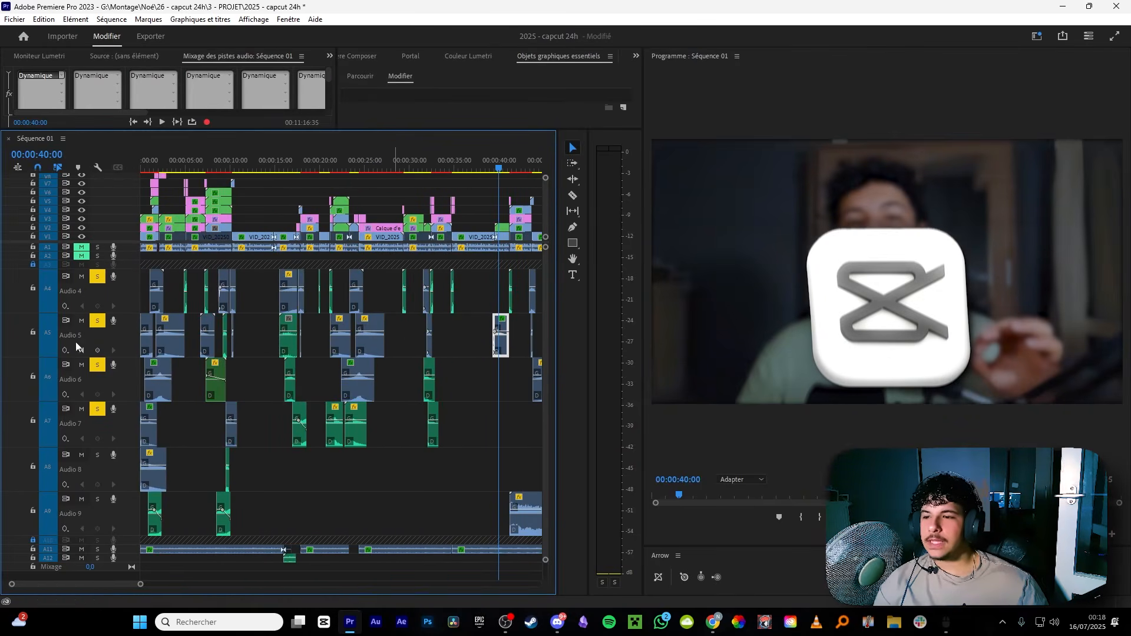
pyautogui.click(146, 347)
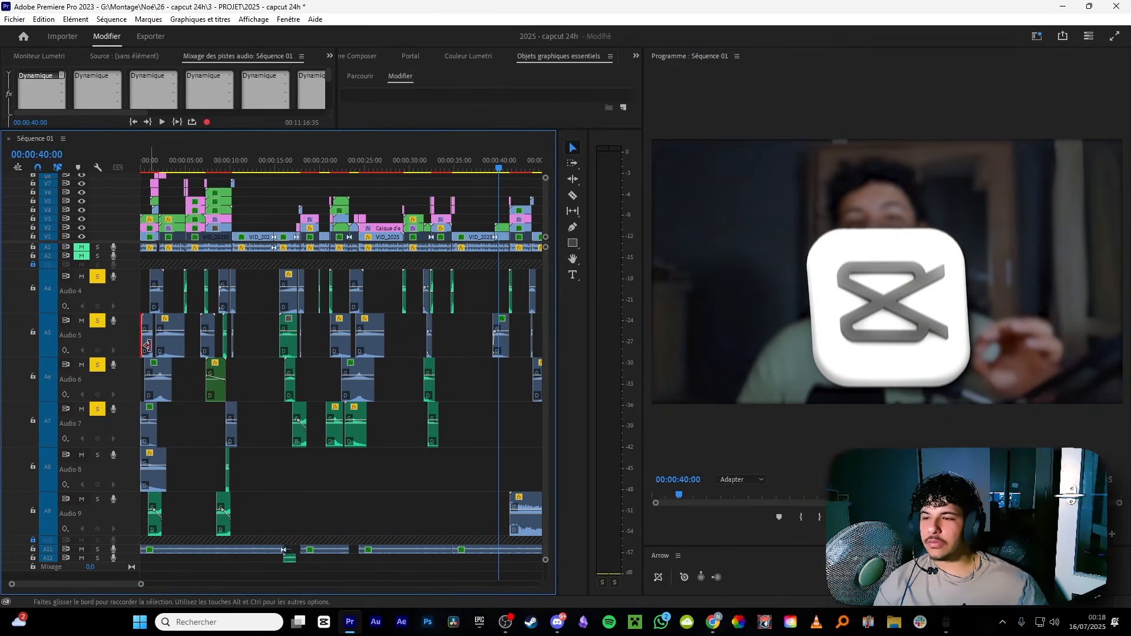
pyautogui.scroll(6, 465, 334)
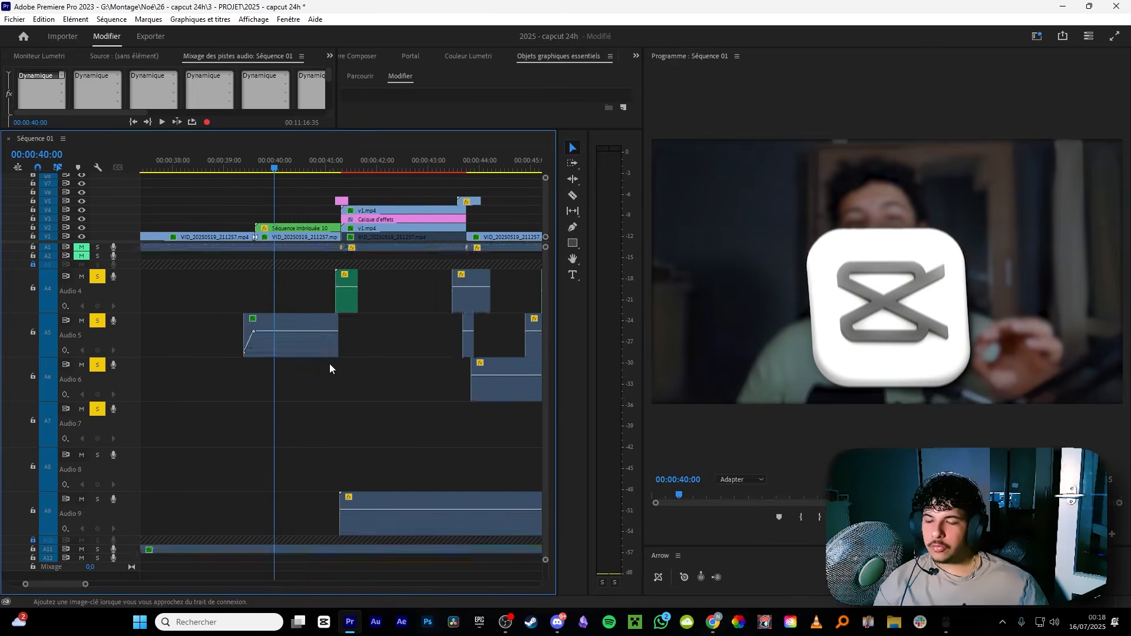
pyautogui.click(285, 341)
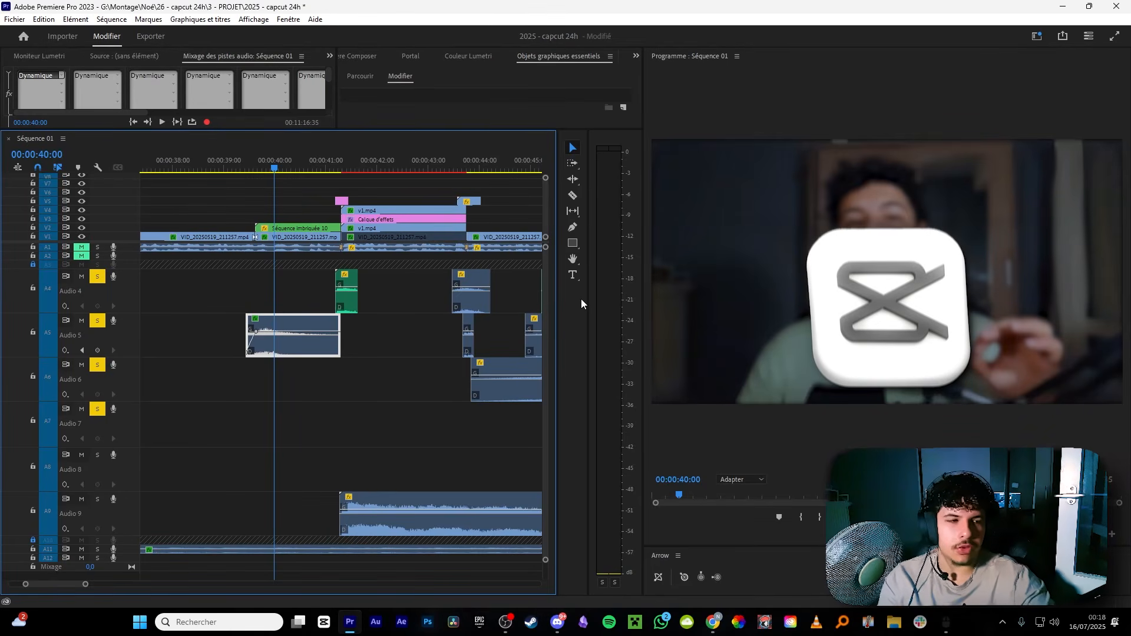
# Add Audio 9 to the soloed tracks and play the 500 MILLIONS title sequence from 00:00:41:11.
pyautogui.click(403, 366)
pyautogui.press('space')
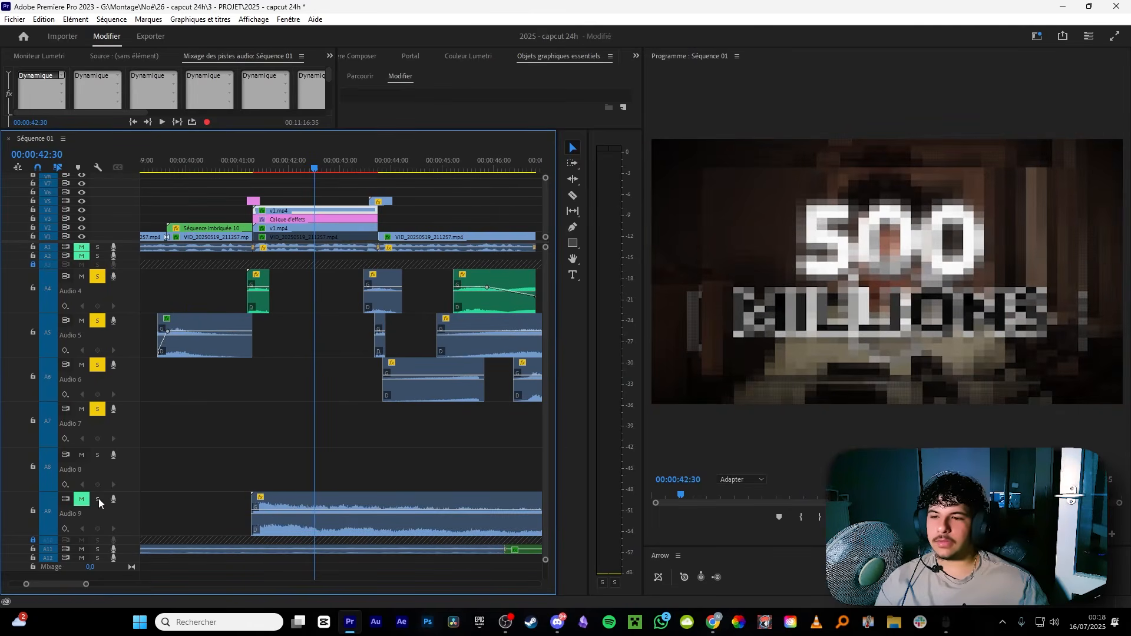
pyautogui.scroll(-4, 366, 473)
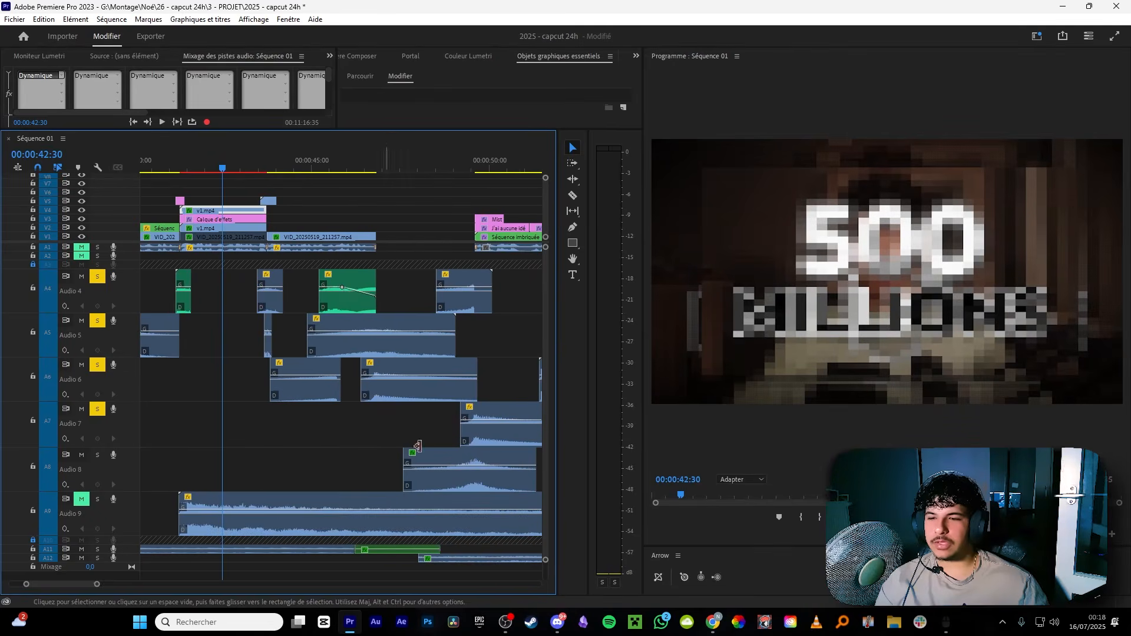
pyautogui.scroll(4, 377, 518)
pyautogui.click(97, 500)
pyautogui.click(262, 173)
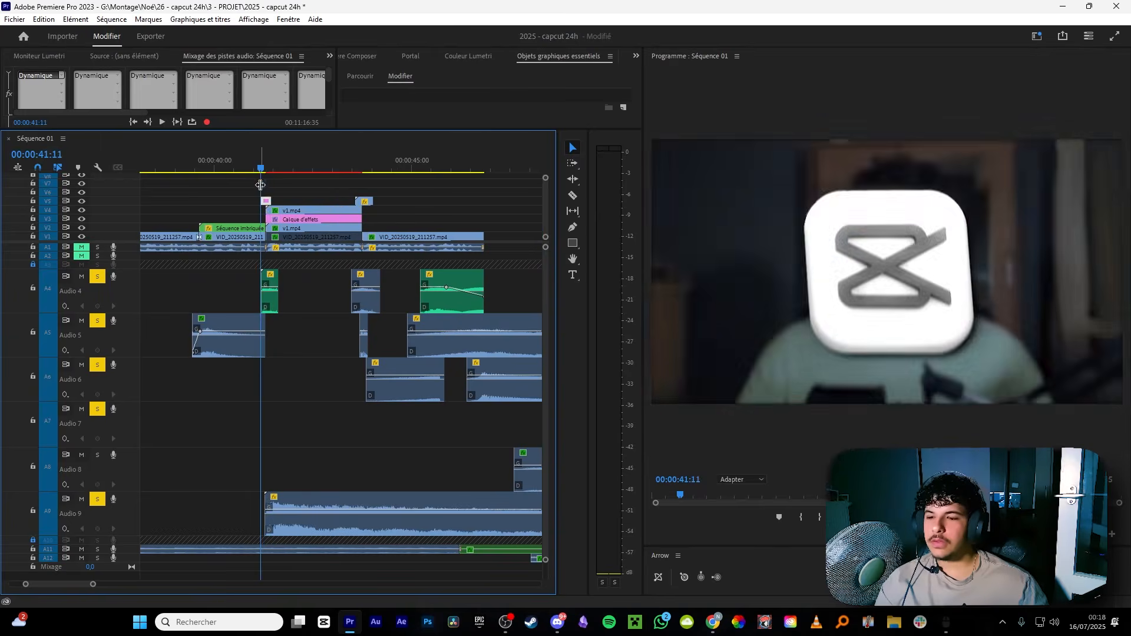
pyautogui.press('space')
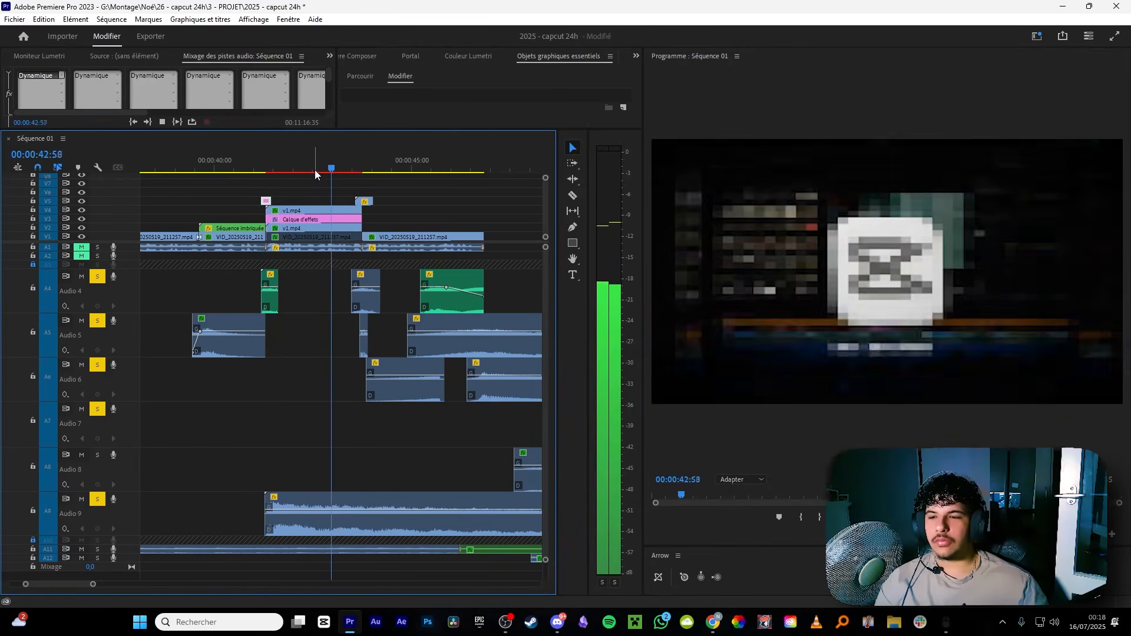
# Lower the audio gain of the Audio 9 clip under the 500 MILLIONS title and return the playhead to 00:00:41:11.
pyautogui.click(315, 168)
pyautogui.click(290, 517)
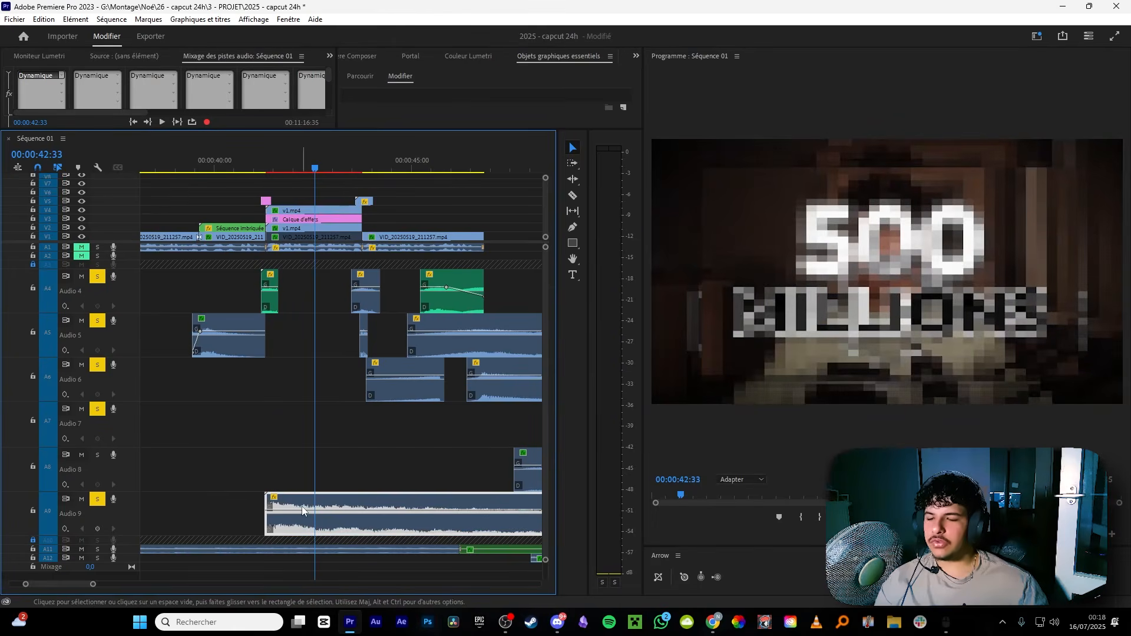
pyautogui.press('g')
pyautogui.press('Return')
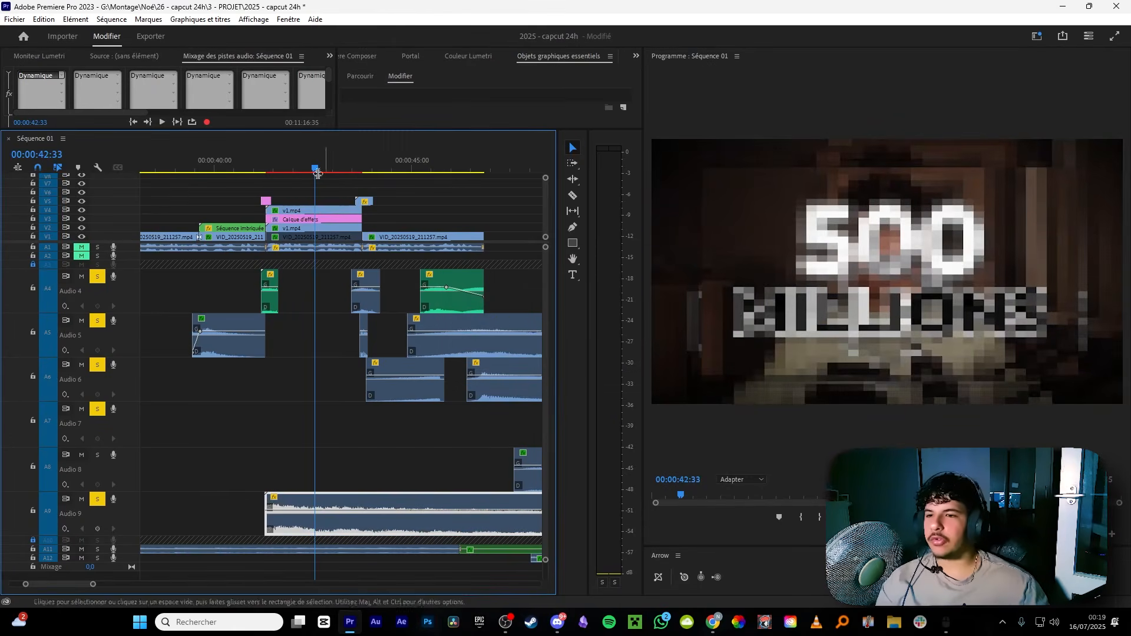
pyautogui.moveTo(316, 170); pyautogui.dragTo(261, 172)
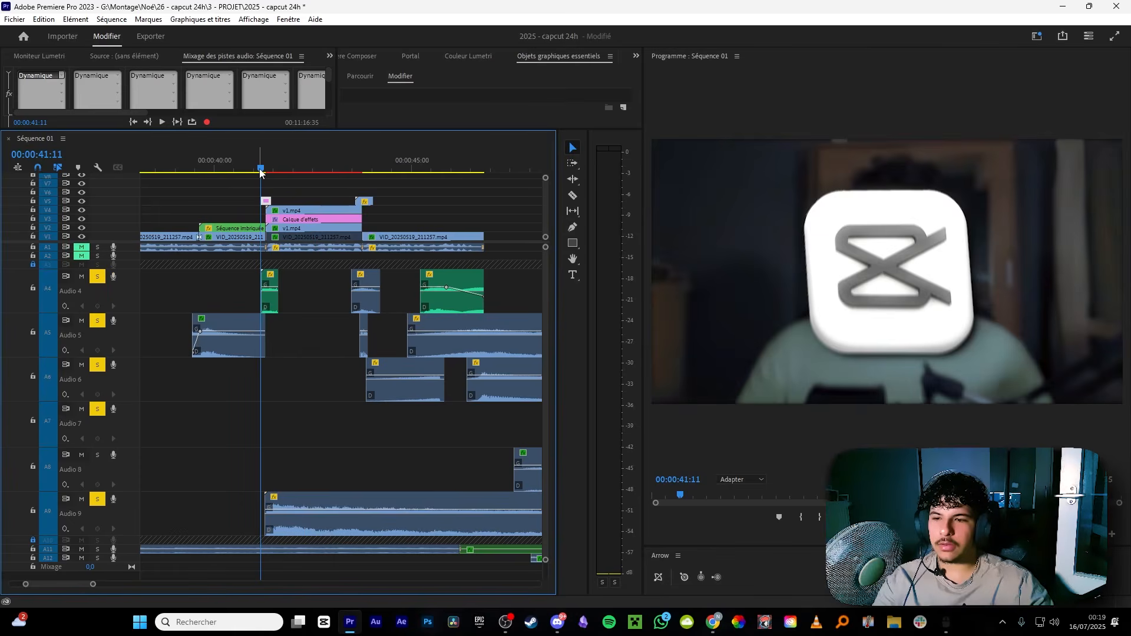
# Adjust the Audio 9 clip's audio gain a second time.
pyautogui.click(298, 497)
pyautogui.press('g')
pyautogui.press('Return')
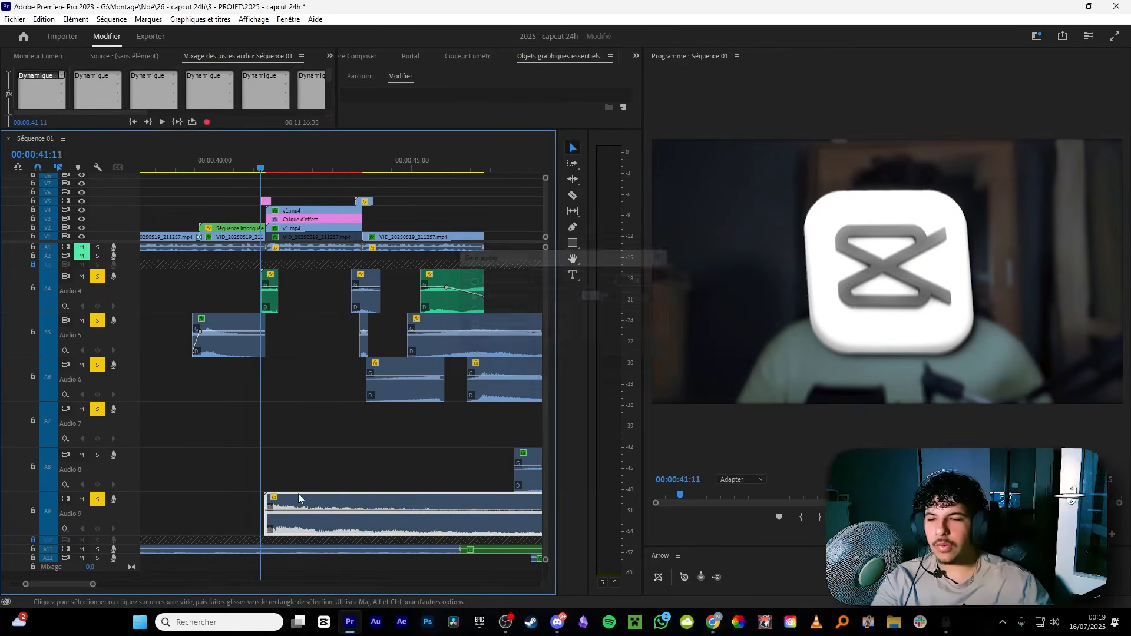
# Play the 500 MILLIONS title sequence from 00:00:41:11 and select the short Audio 4 and Audio 5 clips at 00:00:43:43.
pyautogui.press('space')
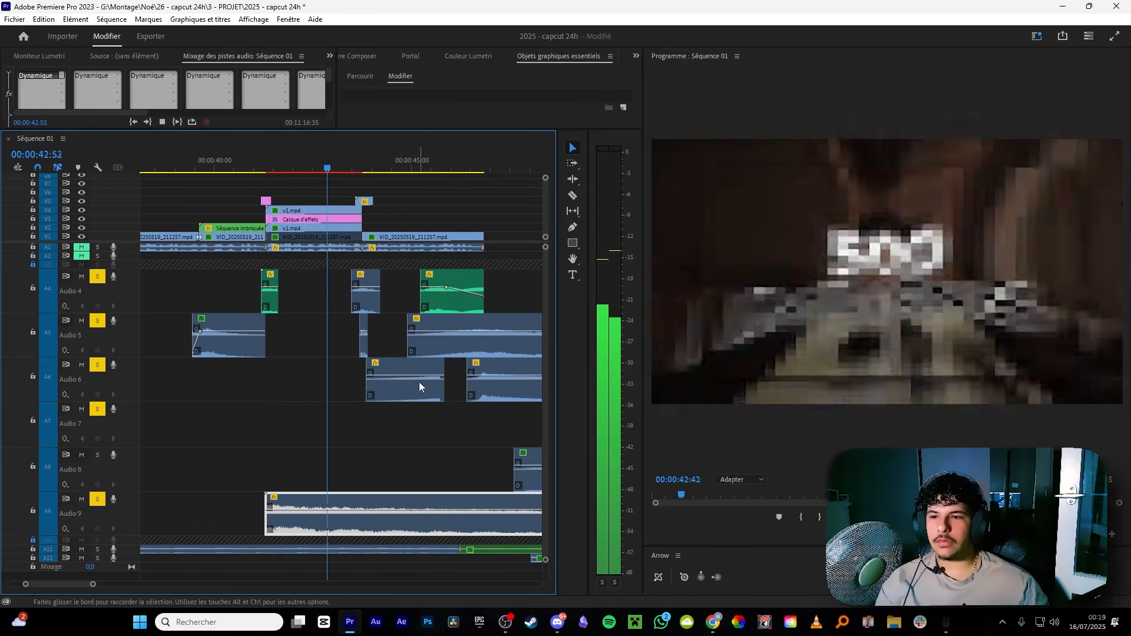
pyautogui.moveTo(401, 285); pyautogui.dragTo(348, 331)
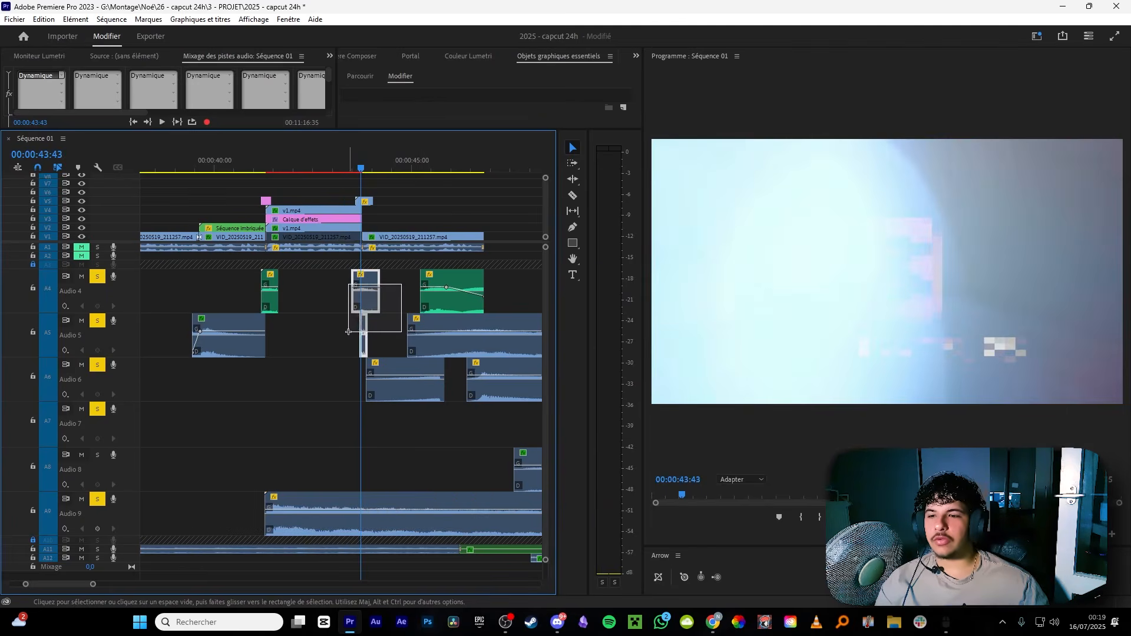
pyautogui.click(402, 298)
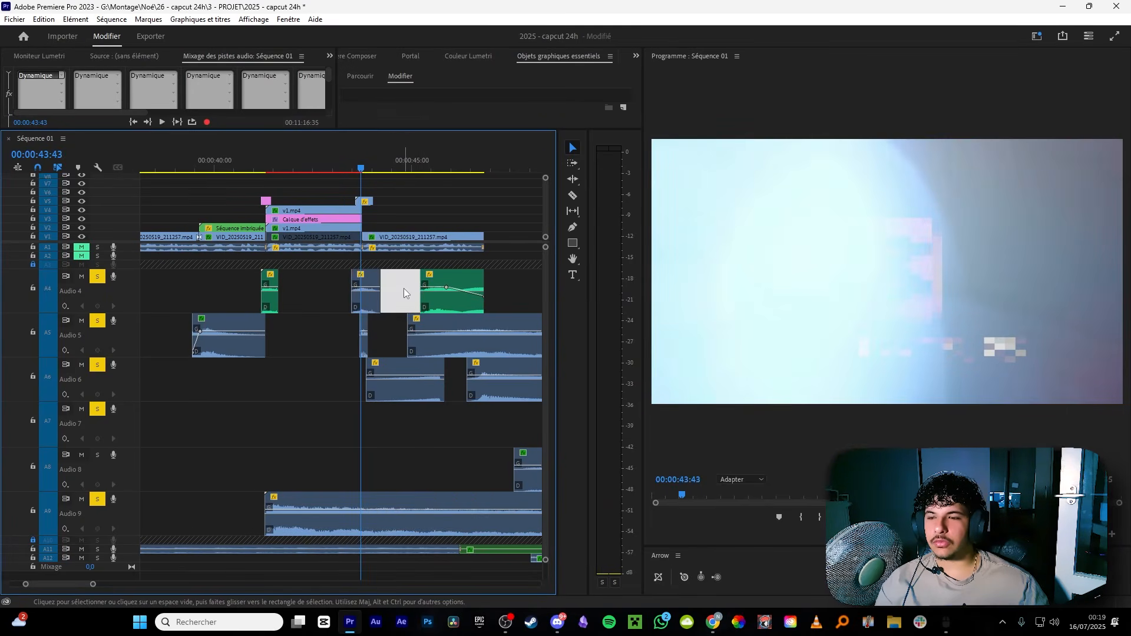
pyautogui.moveTo(404, 281); pyautogui.dragTo(349, 348)
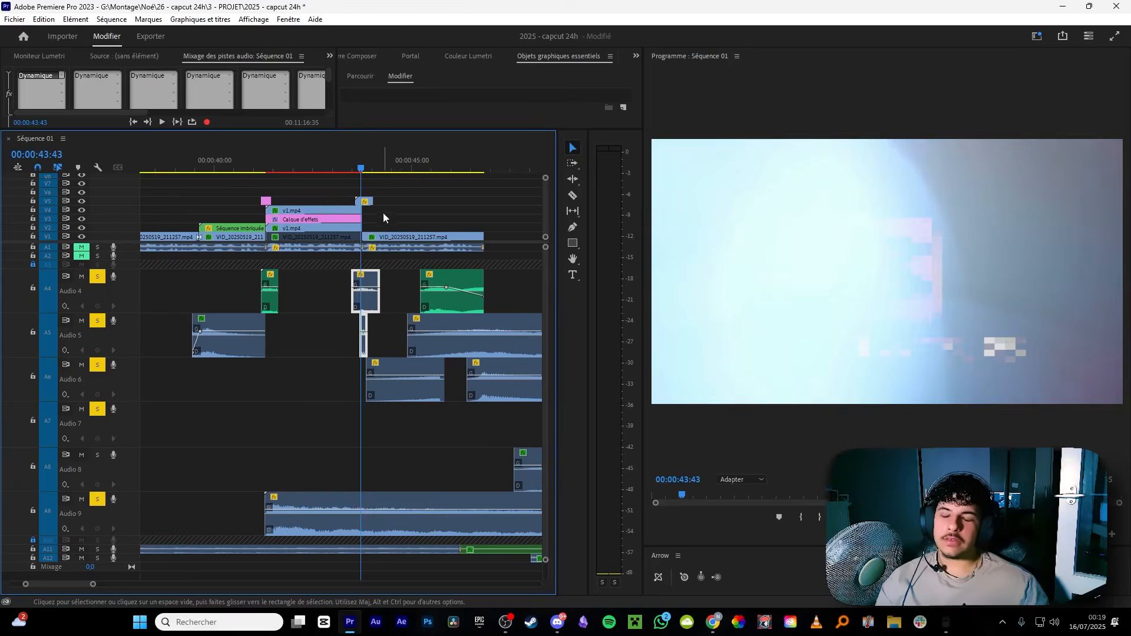
# Examine the transition overlay clips at both ends of the 500 MILLIONS title and the sound clips beneath them.
pyautogui.scroll(-6, 384, 211)
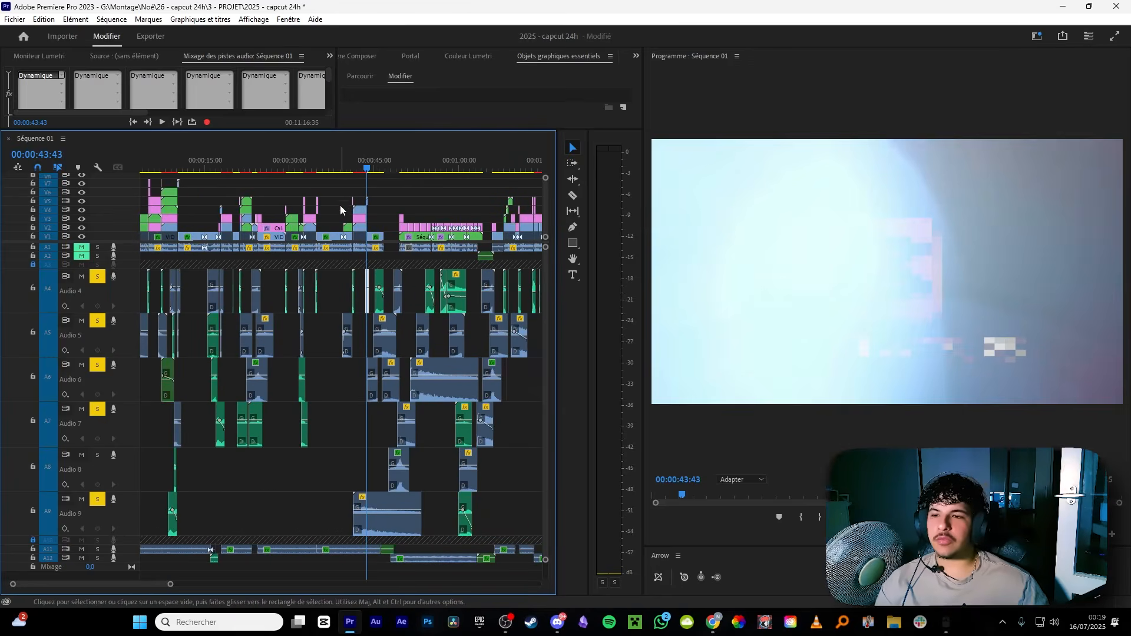
pyautogui.scroll(3, 354, 189)
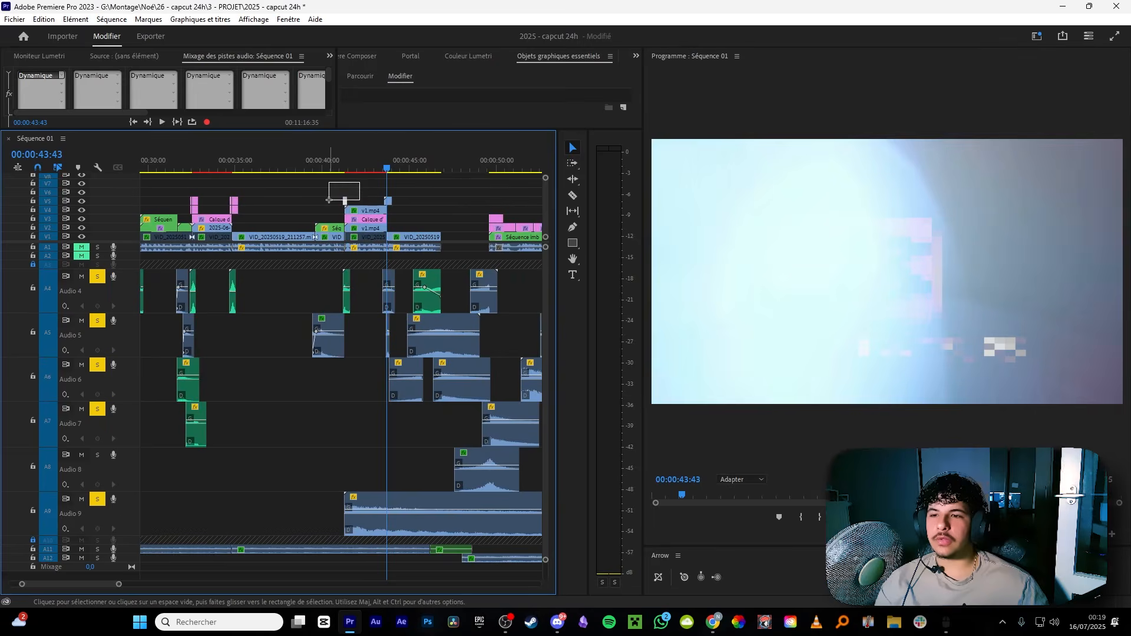
pyautogui.click(411, 184)
pyautogui.moveTo(416, 187); pyautogui.dragTo(380, 196)
pyautogui.click(416, 192)
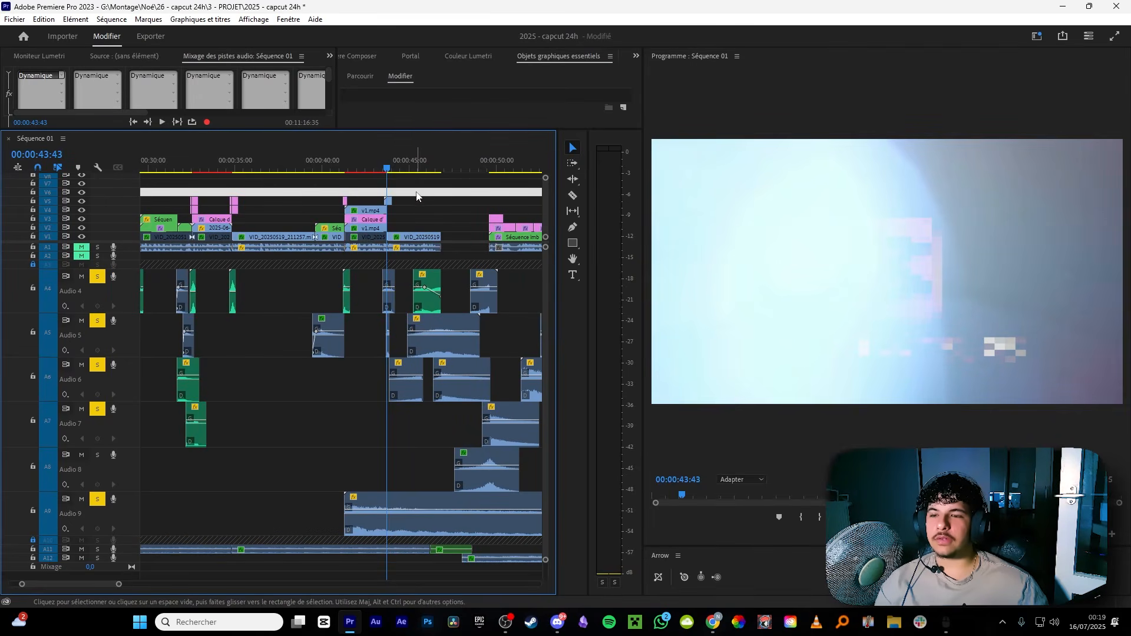
pyautogui.scroll(5, 400, 309)
pyautogui.moveTo(401, 298); pyautogui.dragTo(338, 319)
# Examine the Audio 4 and Audio 5 sound clips under the cuts between 00:01:05 and 00:01:18.
pyautogui.scroll(-6, 264, 334)
pyautogui.scroll(-4, 268, 334)
pyautogui.scroll(8, 354, 257)
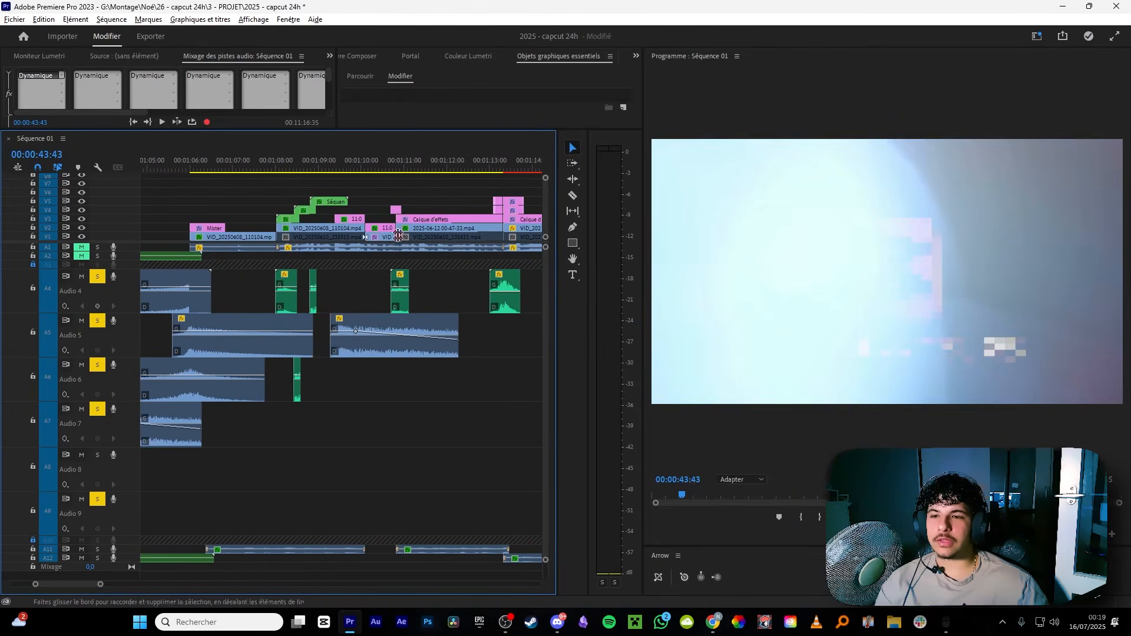
pyautogui.scroll(1, 425, 289)
pyautogui.moveTo(456, 286); pyautogui.dragTo(388, 313)
pyautogui.scroll(-6, 348, 277)
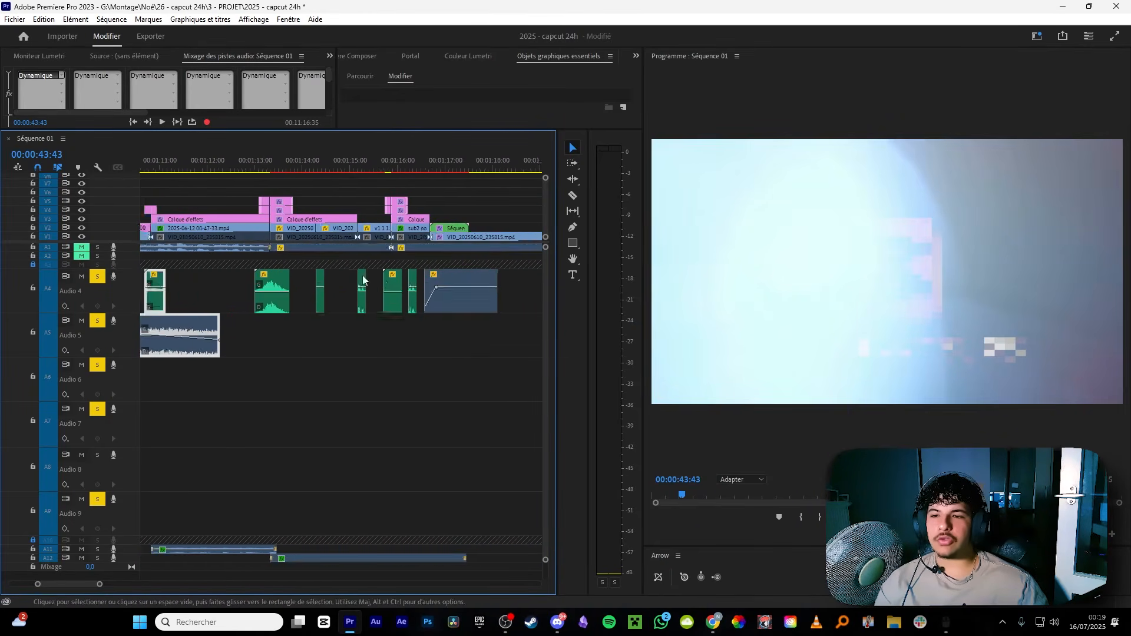
pyautogui.scroll(6, 521, 248)
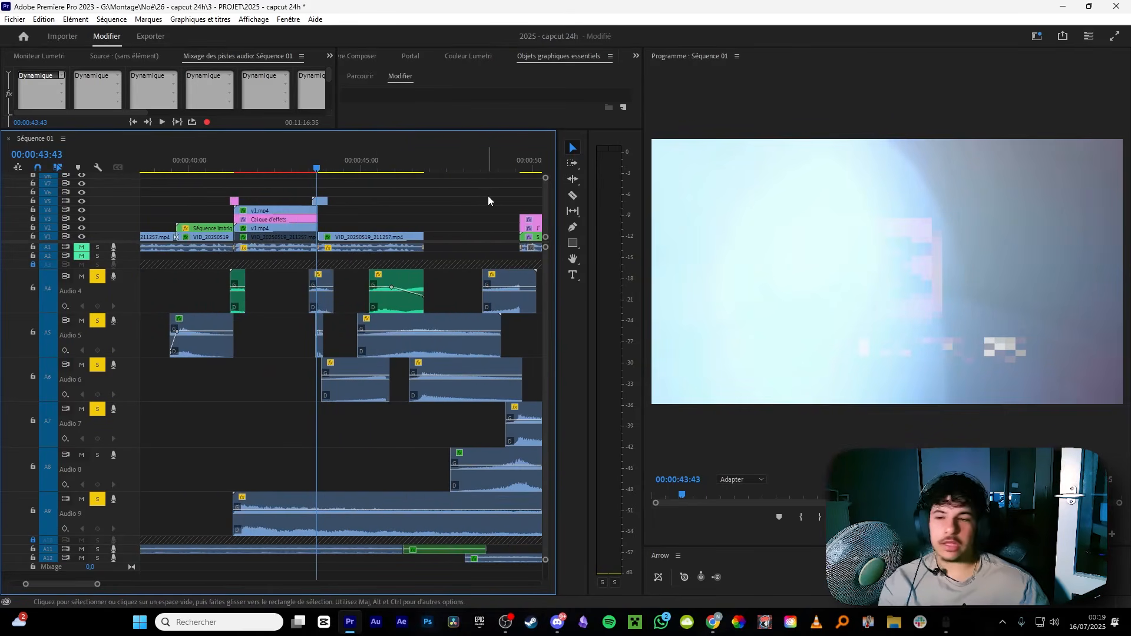
# Play from 00:00:43:43 to 00:00:45:02 and remove Audio 5, Audio 7 and Audio 9 from the soloed tracks.
pyautogui.scroll(2, 436, 224)
pyautogui.press('space')
pyautogui.click(399, 231)
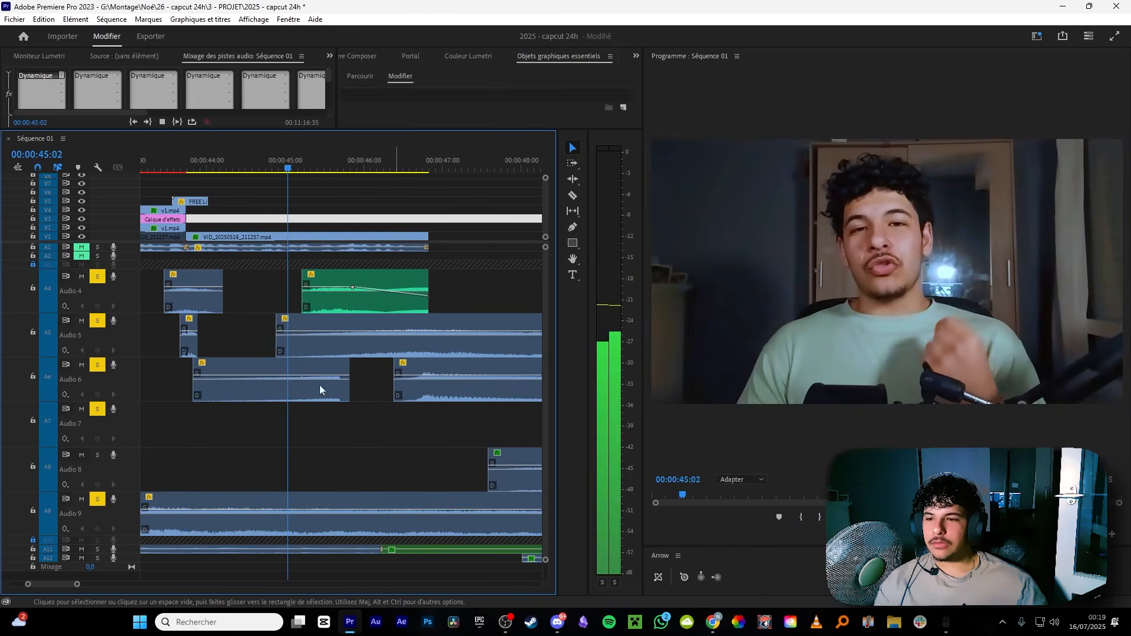
pyautogui.click(98, 409)
pyautogui.click(97, 499)
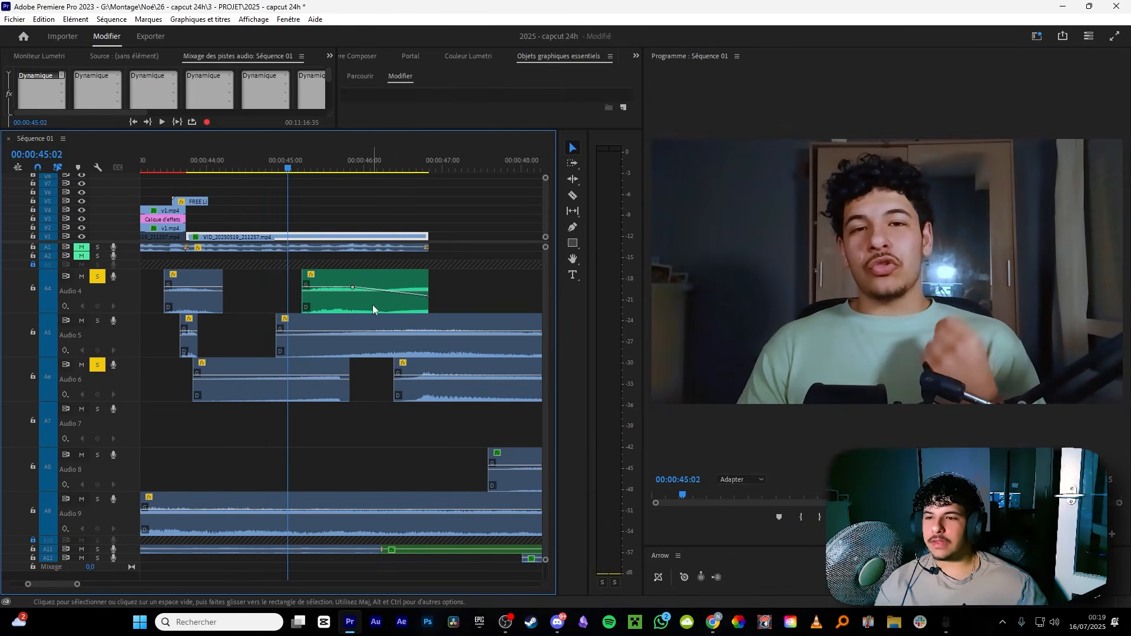
# Play the soloed Audio 4 and Audio 6 sounds, including from 00:00:45:30, and return the playhead to 00:00:45:13.
pyautogui.press('space')
pyautogui.click(322, 171)
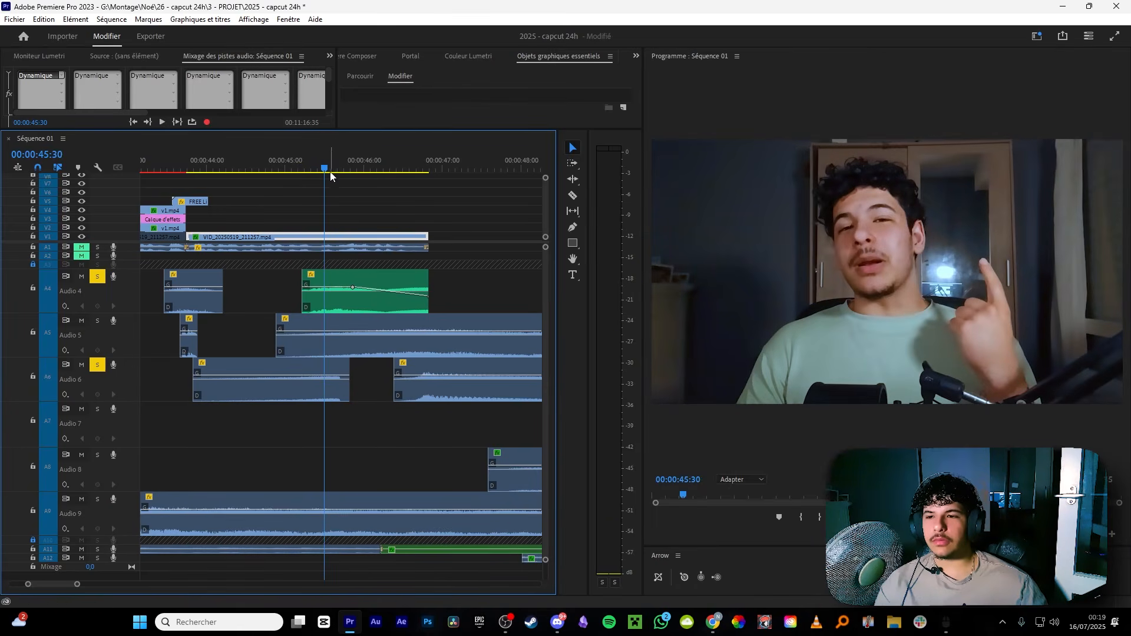
pyautogui.press('space')
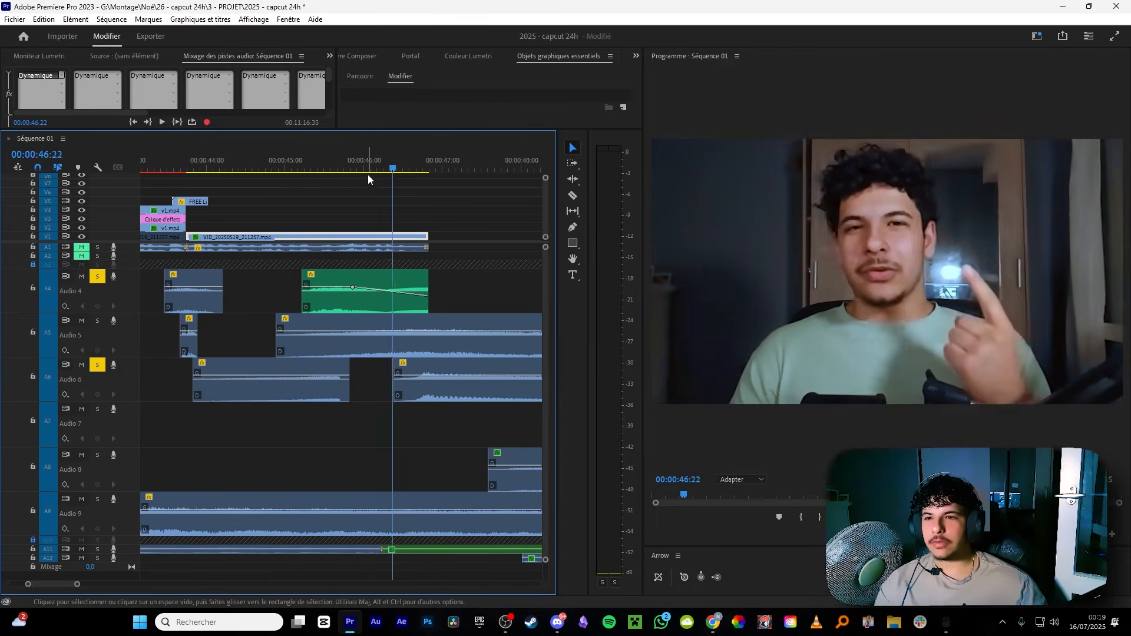
pyautogui.press('space')
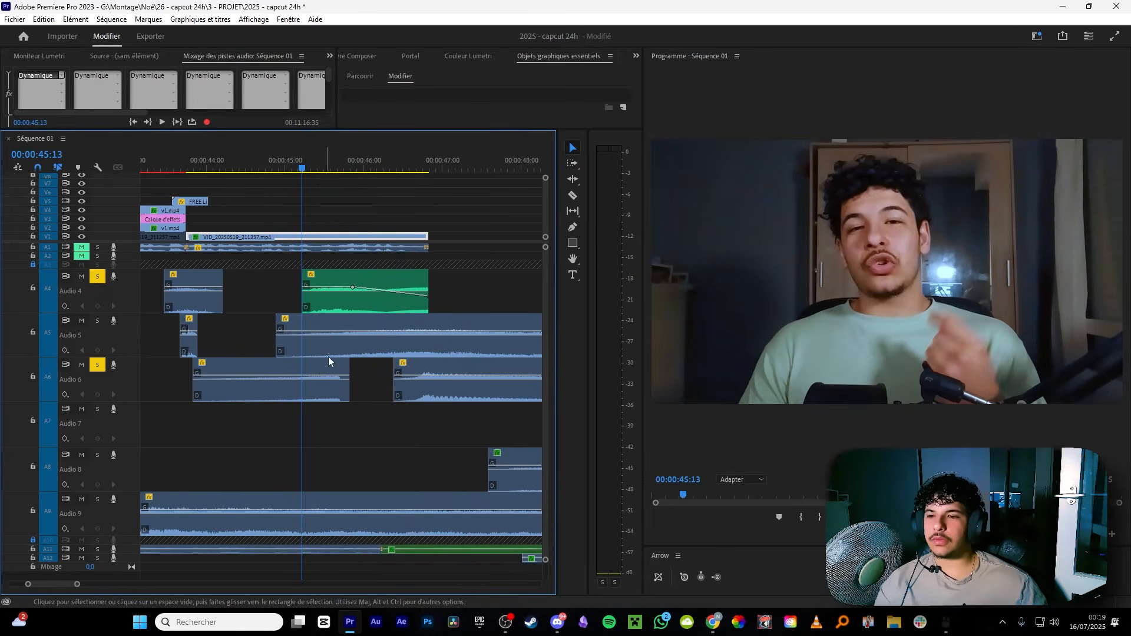
# Solo only Audio 5, play its riser 3.mp4 clip from 00:00:45:13 and 00:00:46:02, and place the playhead at 00:00:46:23.
pyautogui.hscroll(3, 354, 353)
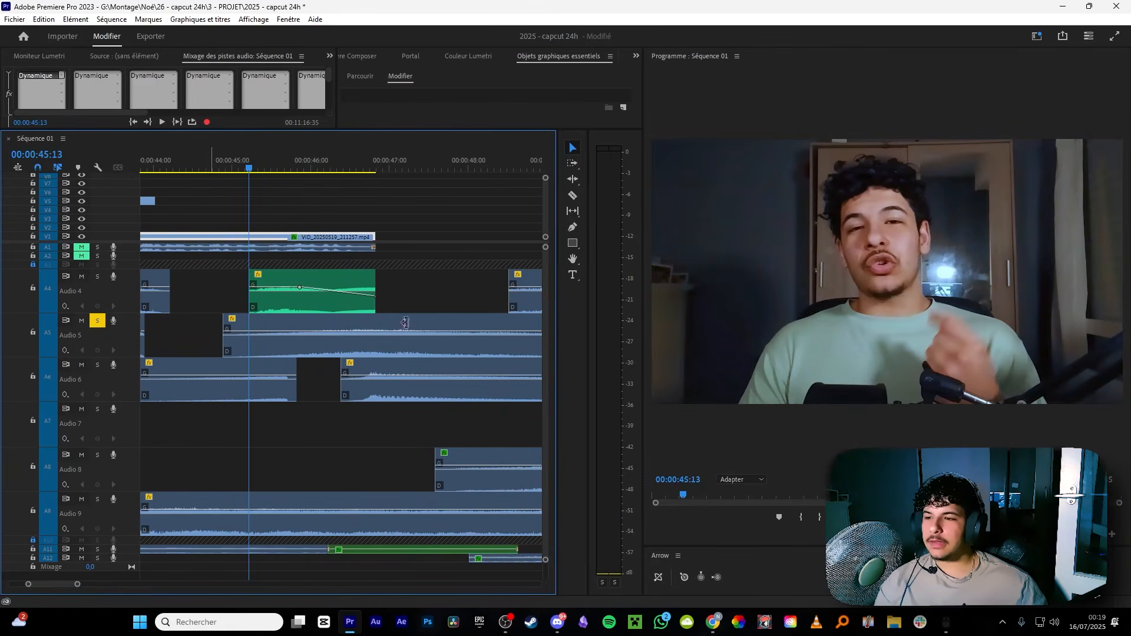
pyautogui.press('space')
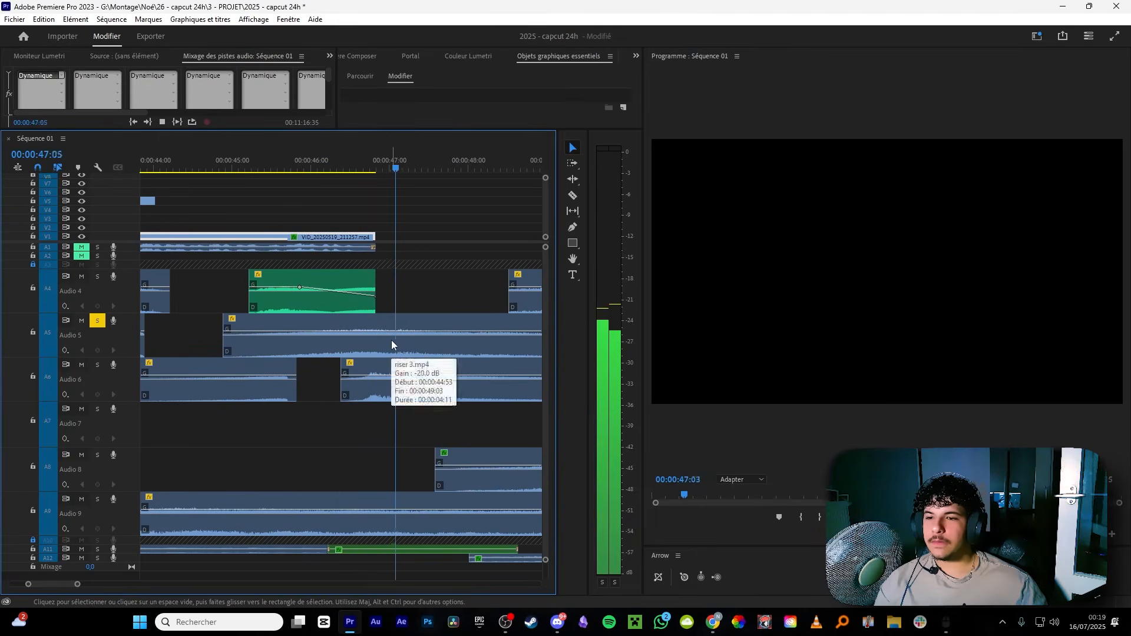
pyautogui.click(313, 166)
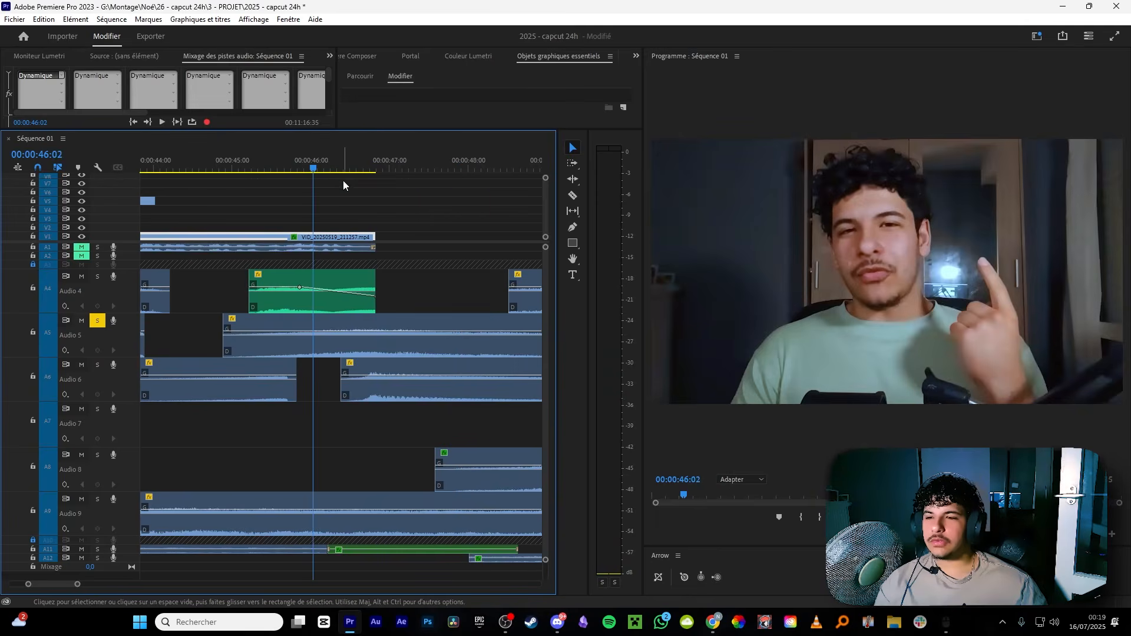
pyautogui.hscroll(3, 348, 176)
pyautogui.press('space')
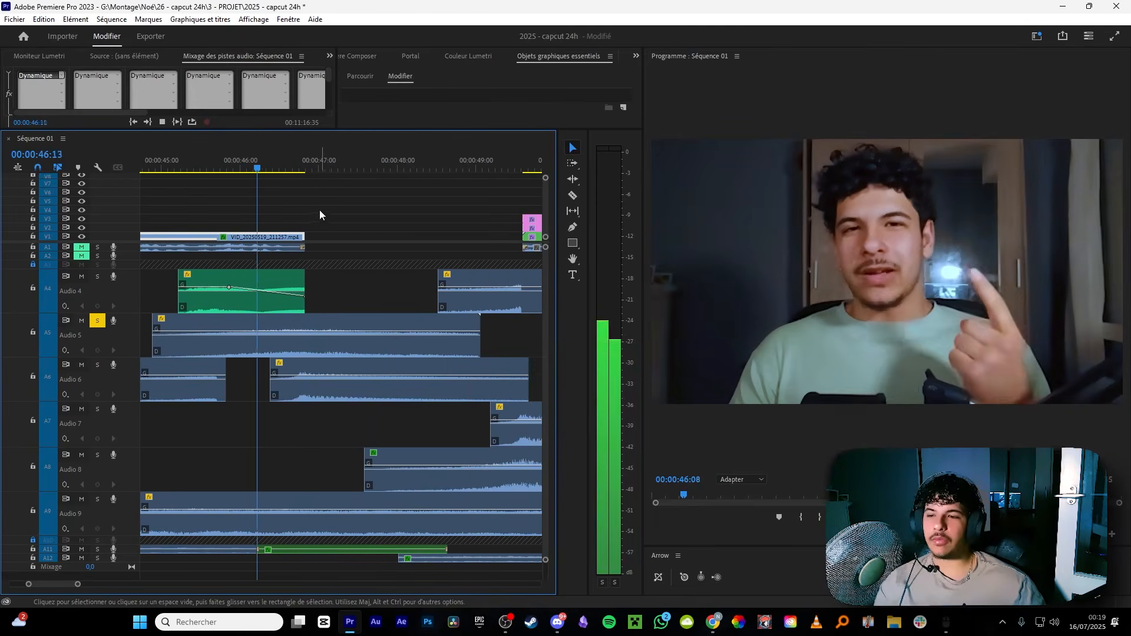
pyautogui.click(270, 168)
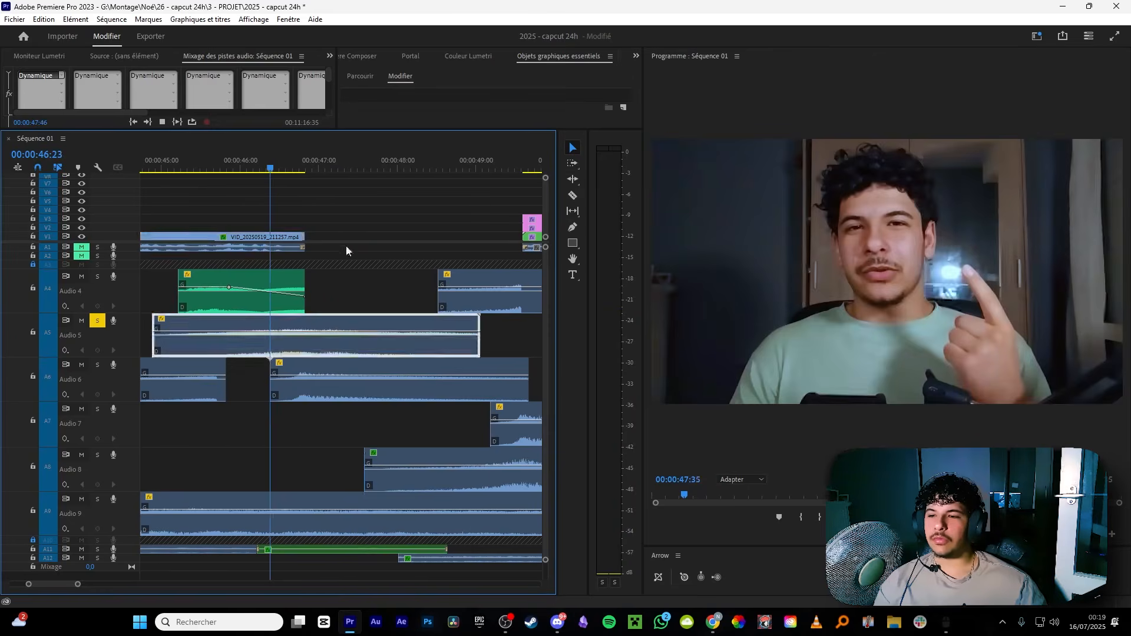
# Add Audio 6 to the soloed tracks, play from 00:00:46:23 to 00:00:48:09, and select the Audio 5 riser clip.
pyautogui.hscroll(2, 200, 377)
pyautogui.click(98, 365)
pyautogui.hscroll(-2, 298, 375)
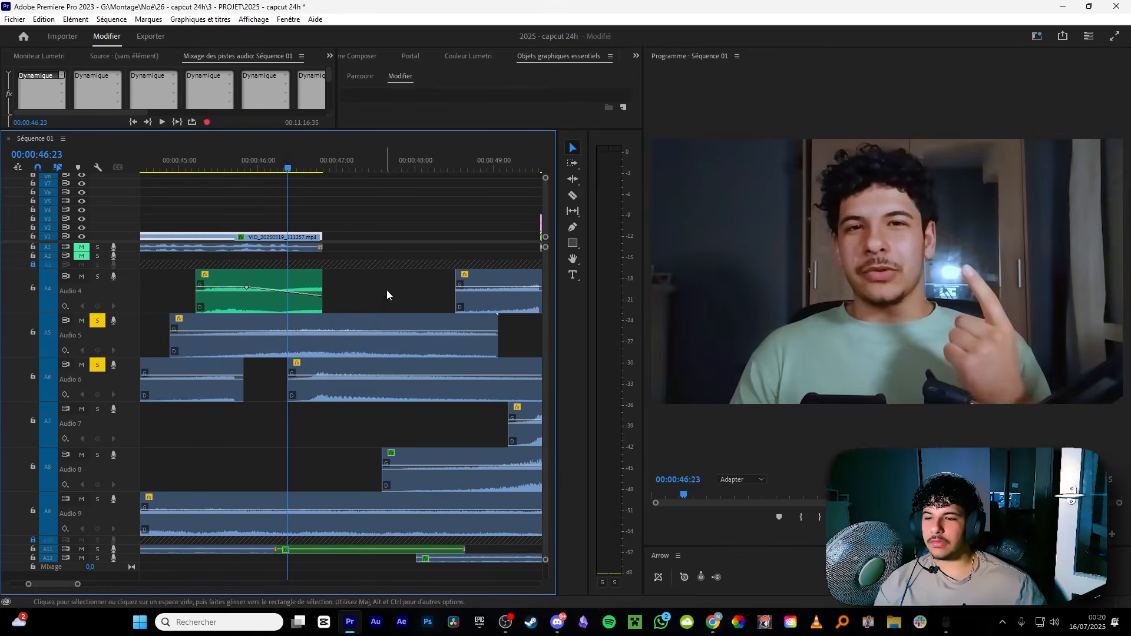
pyautogui.press('space')
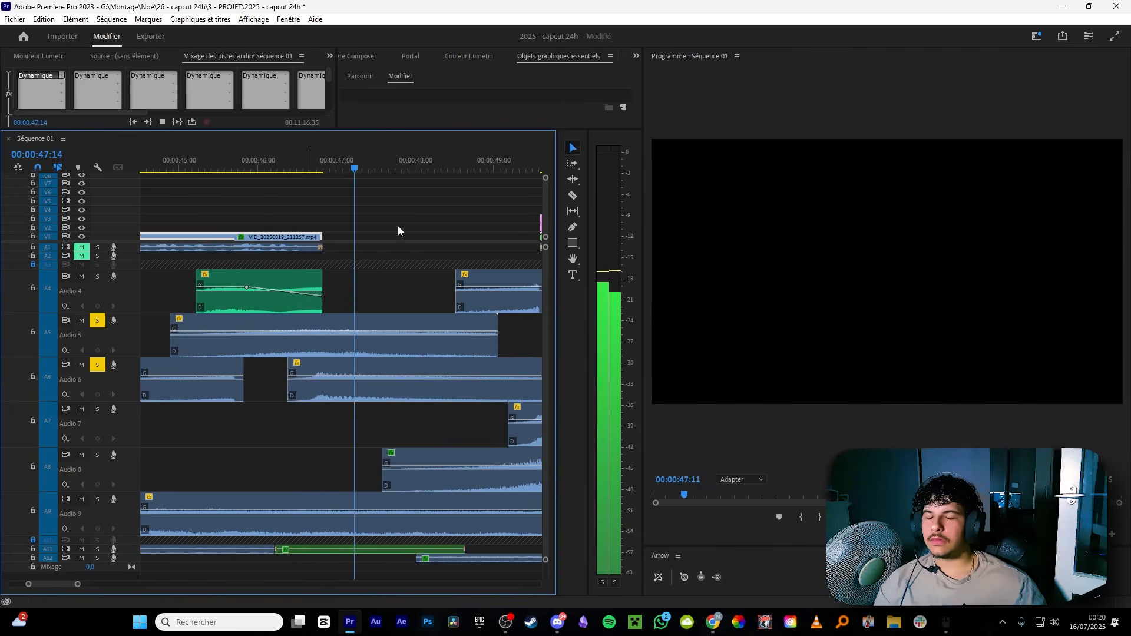
pyautogui.hscroll(-2, 448, 253)
pyautogui.scroll(-3, 451, 353)
pyautogui.press('space')
pyautogui.click(442, 342)
pyautogui.hscroll(2, 389, 501)
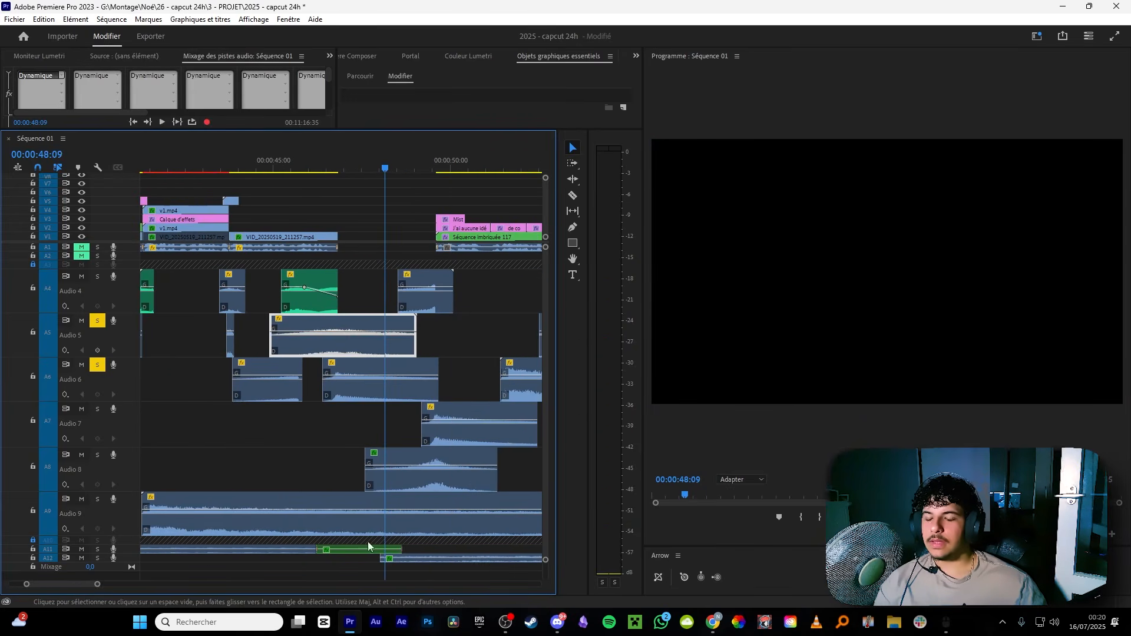
# Add Audio 11 to the soloed tracks and play the layered passage up to 00:00:47:49.
pyautogui.click(98, 549)
pyautogui.moveTo(364, 165); pyautogui.dragTo(302, 165)
pyautogui.press('space')
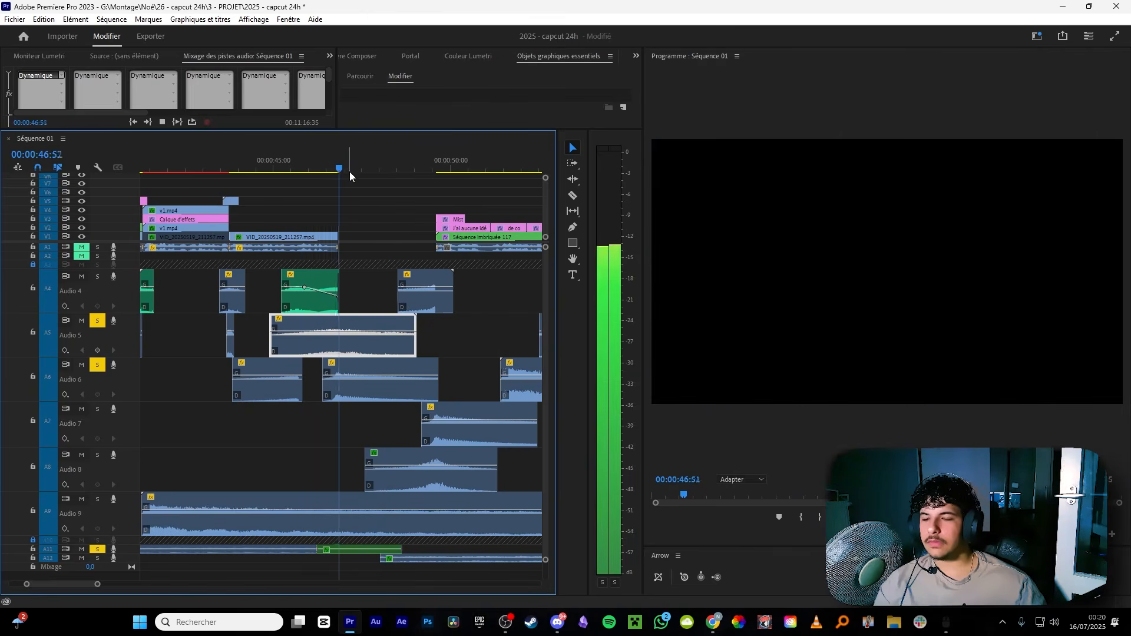
pyautogui.press('space')
# Enlarge the Audio 11 track and select its green clip with the rising volume line.
pyautogui.moveTo(139, 553); pyautogui.dragTo(139, 594)
pyautogui.scroll(-2, 371, 490)
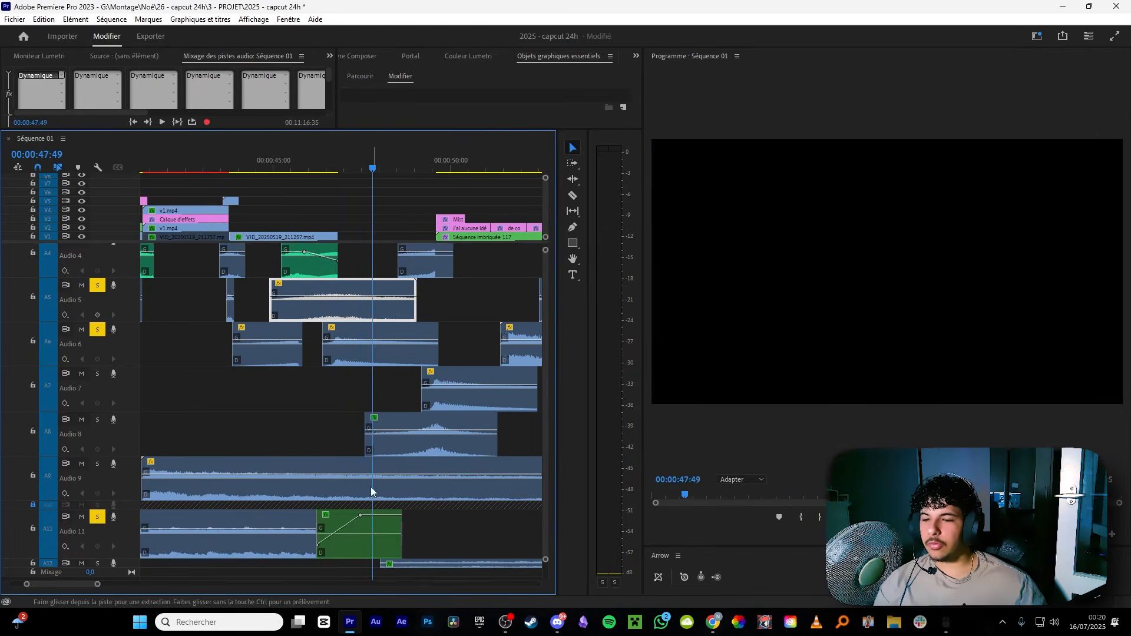
pyautogui.click(318, 547)
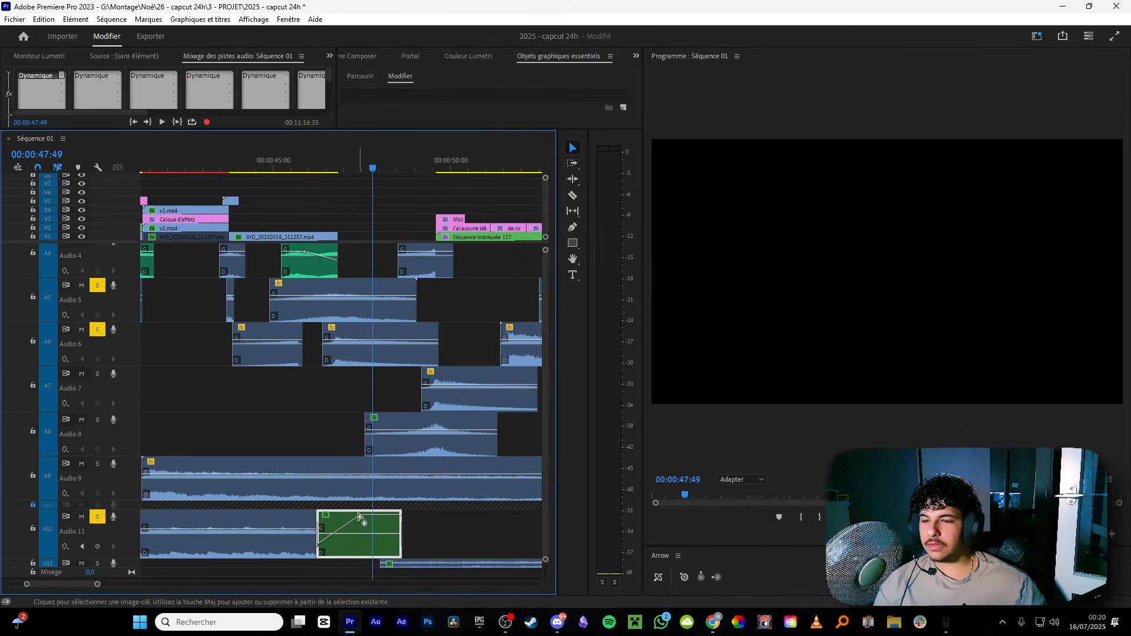
# Play the layered sounds from 00:00:46:15 to 00:00:48:49 and select the Audio 4 clip under the playhead.
pyautogui.click(319, 169)
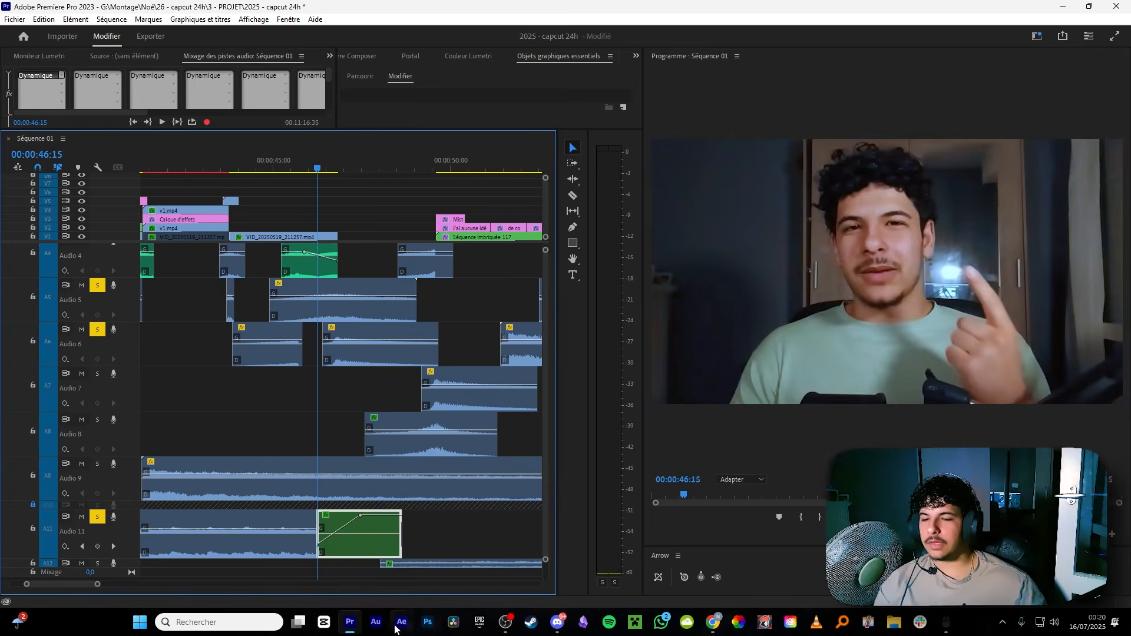
pyautogui.press('space')
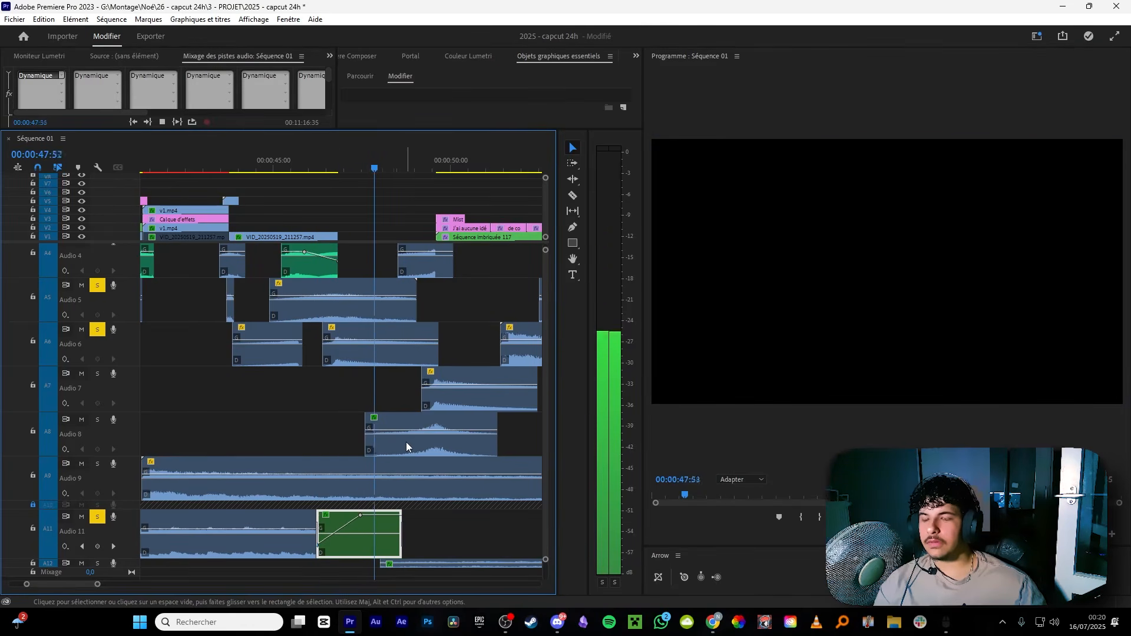
pyautogui.press('space')
pyautogui.press('d')
pyautogui.scroll(2, 389, 471)
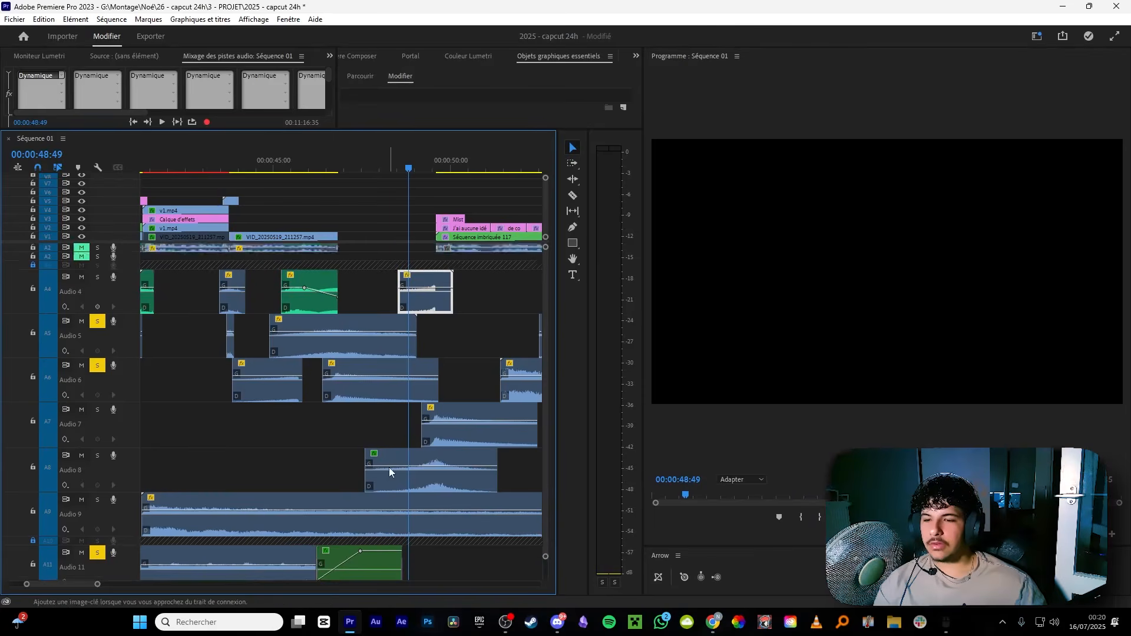
# Place the playhead at 00:00:43:47 with the V5 transition clip selected, and add Audio 4 to the soloed tracks.
pyautogui.scroll(-1, 390, 472)
pyautogui.click(231, 201)
pyautogui.scroll(1, 141, 258)
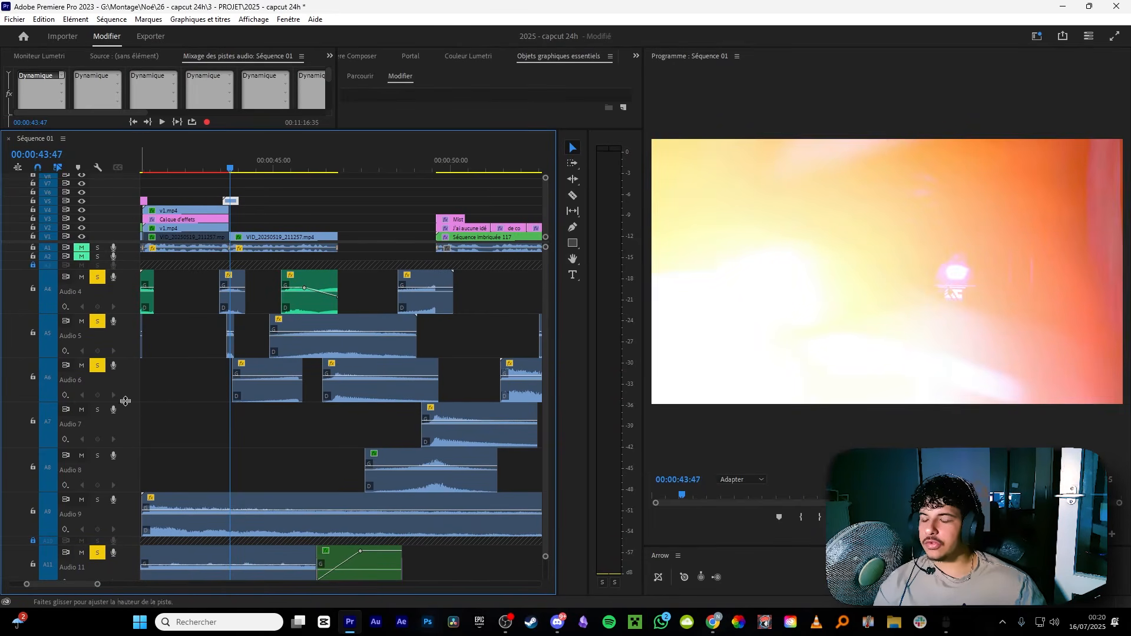
# Point out the Audio 6, Audio 4, Audio 5 and Audio 11 clips by selecting each, and play the full layering from 00:00:43:47.
pyautogui.click(269, 380)
pyautogui.click(321, 283)
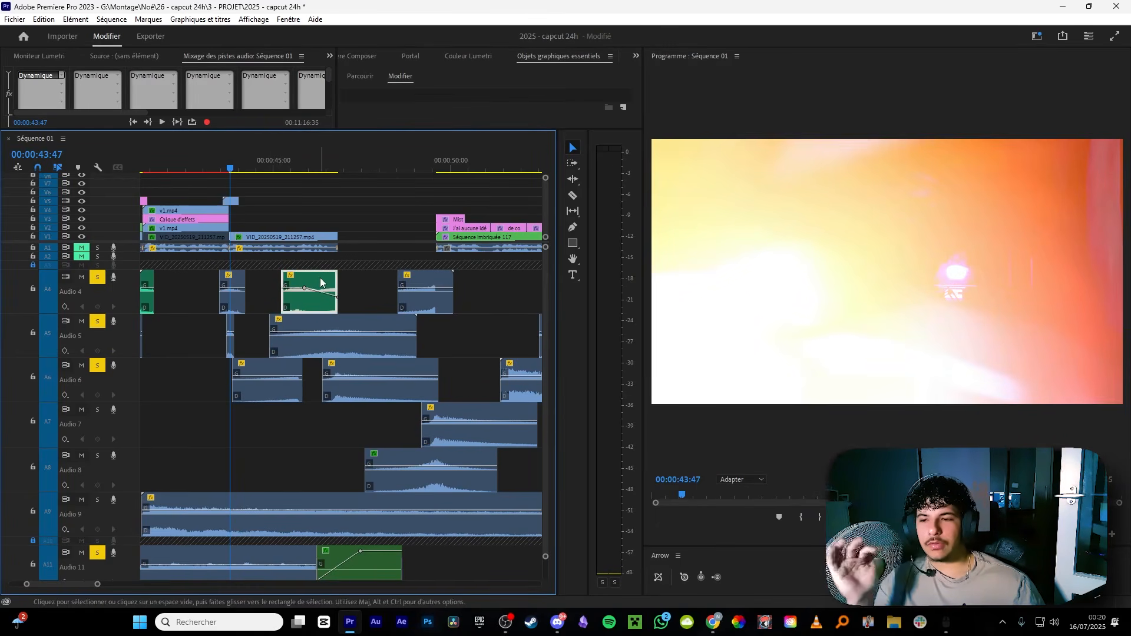
pyautogui.click(330, 323)
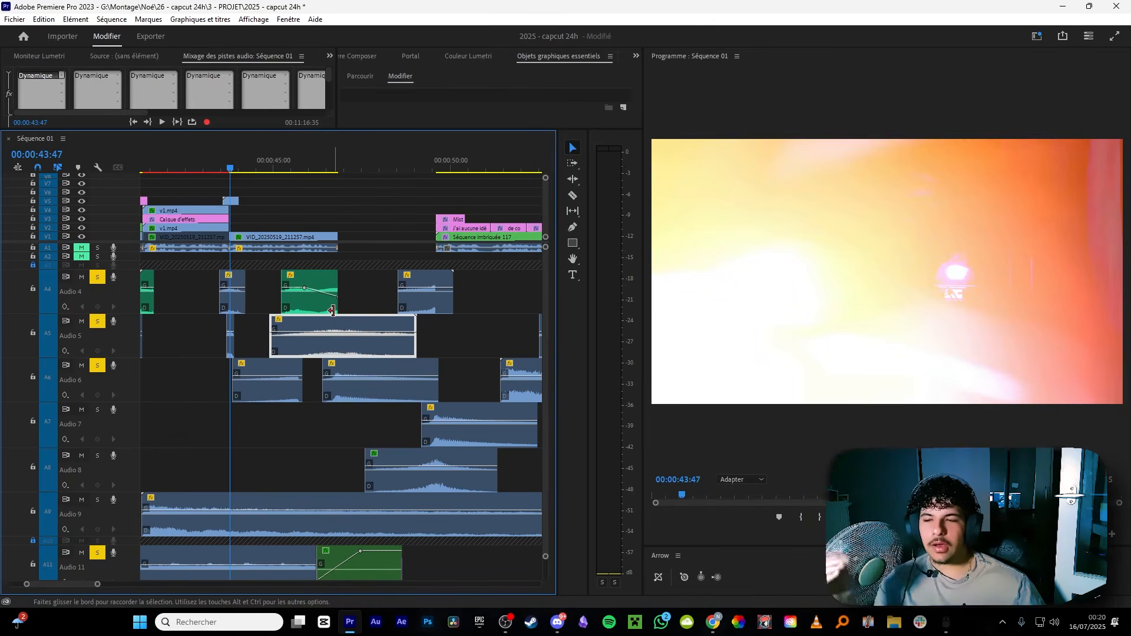
pyautogui.click(357, 369)
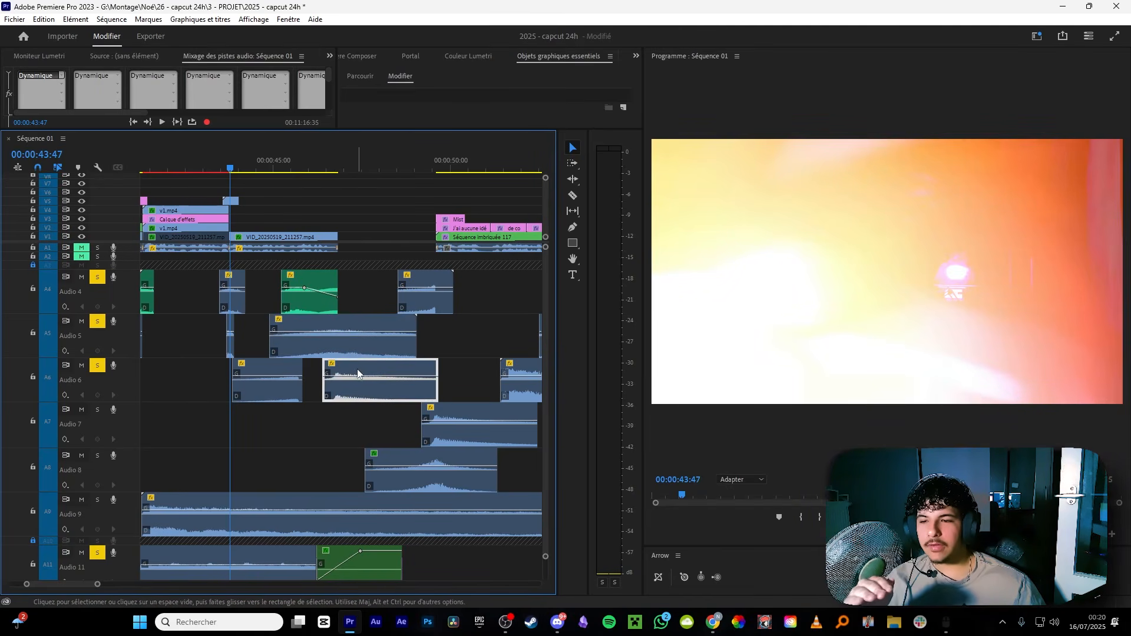
pyautogui.click(330, 551)
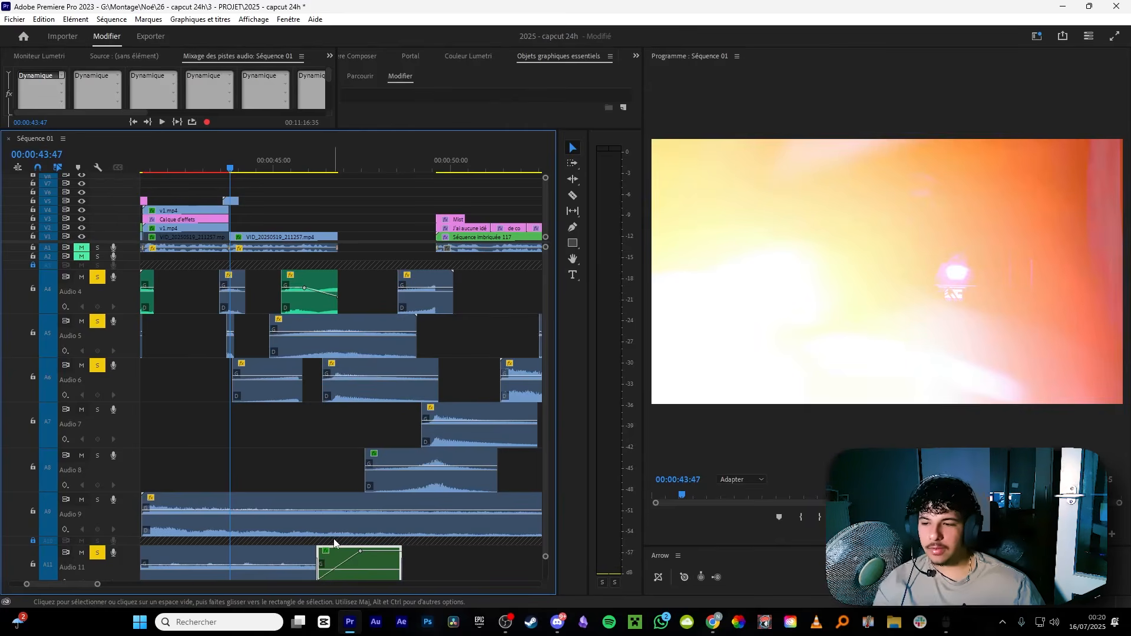
pyautogui.press('space')
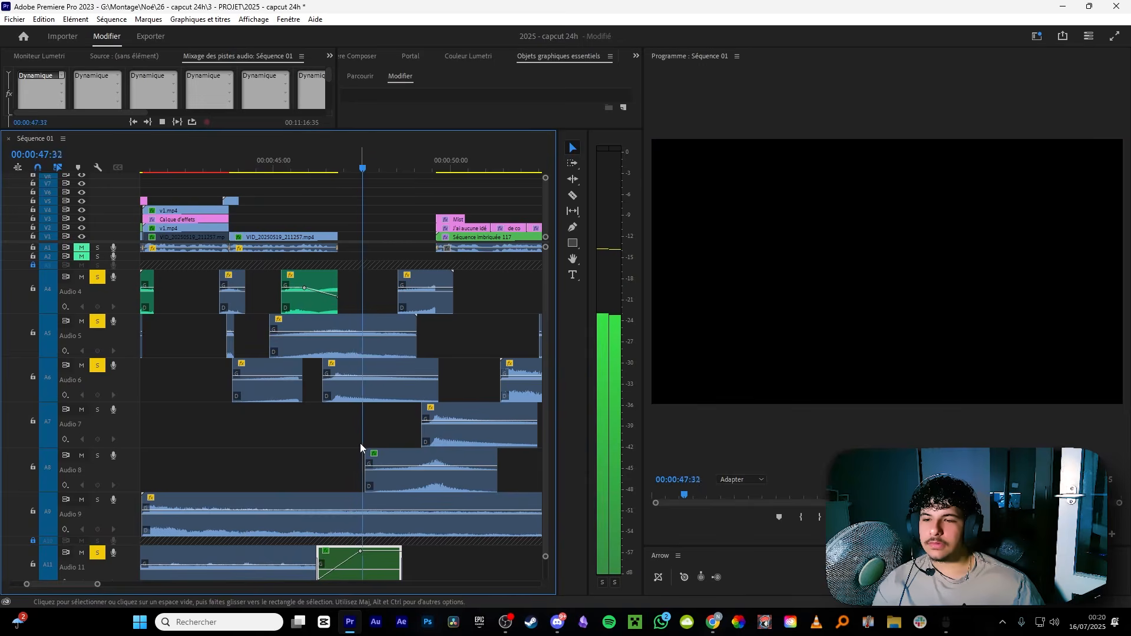
# Stop playback at 00:00:48:29 and select the empty V2 gap before the "J'ai aucune idée" title.
pyautogui.press('space')
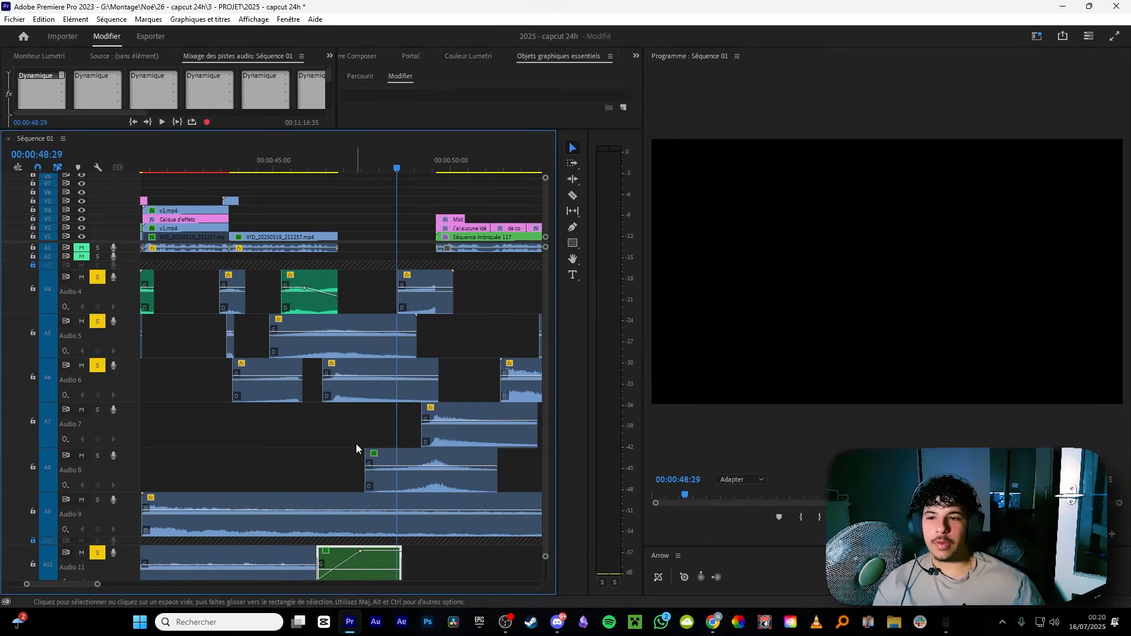
pyautogui.moveTo(398, 309); pyautogui.dragTo(374, 272)
pyautogui.click(368, 227)
pyautogui.scroll(-2, 330, 260)
pyautogui.scroll(2, 291, 277)
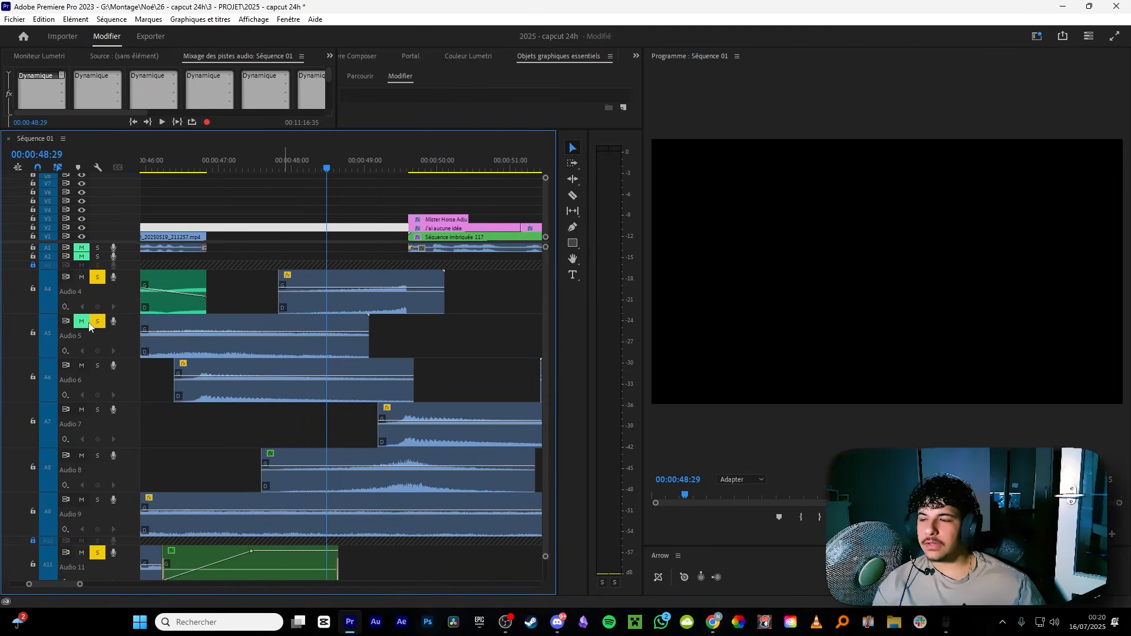
# Remove Audio 5 and Audio 6 from the soloed tracks and play the Audio 4 riser up to 00:00:49:41.
pyautogui.click(99, 321)
pyautogui.press('space')
pyautogui.press('space')
pyautogui.scroll(-1, 369, 211)
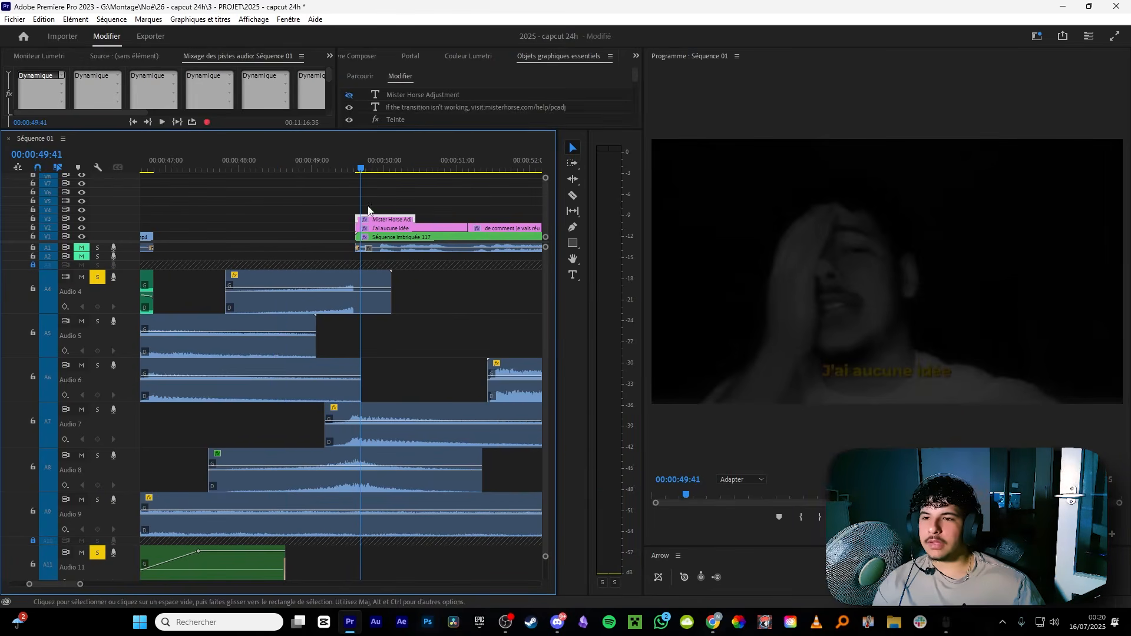
# Place the playhead at 00:00:49:30 and point out the black gap and the adjustment clip where the "J'ai aucune idée" title starts.
pyautogui.click(347, 169)
pyautogui.moveTo(392, 190); pyautogui.dragTo(369, 217)
pyautogui.moveTo(408, 198); pyautogui.dragTo(379, 217)
pyautogui.click(404, 211)
pyautogui.scroll(-5, 408, 210)
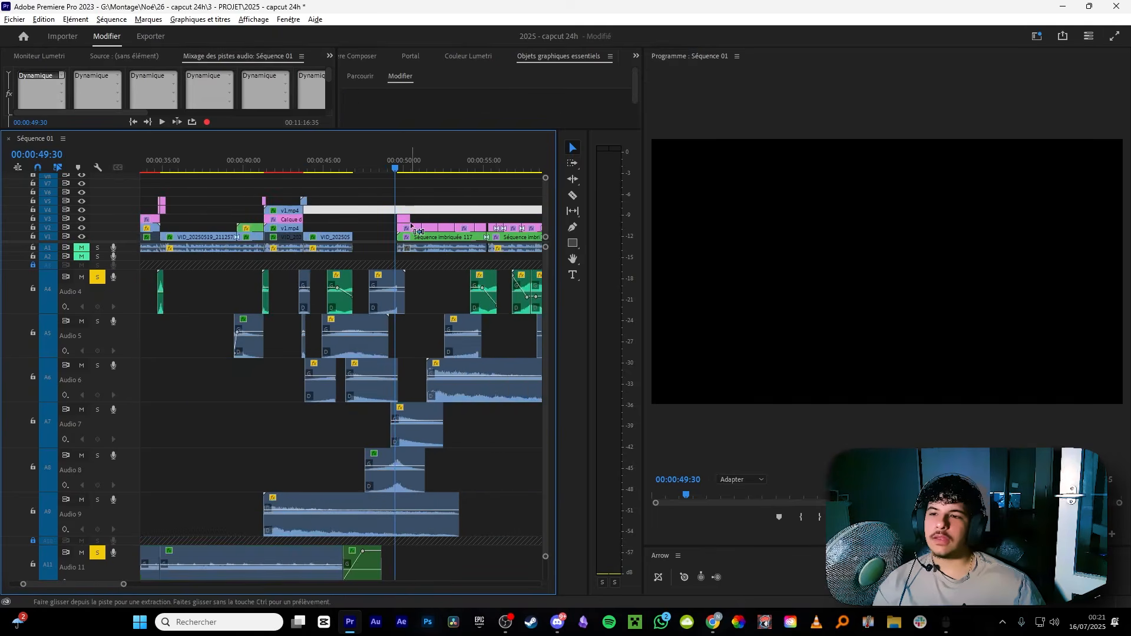
pyautogui.scroll(5, 206, 201)
pyautogui.click(226, 221)
pyautogui.scroll(-3, 225, 225)
pyautogui.scroll(4, 443, 239)
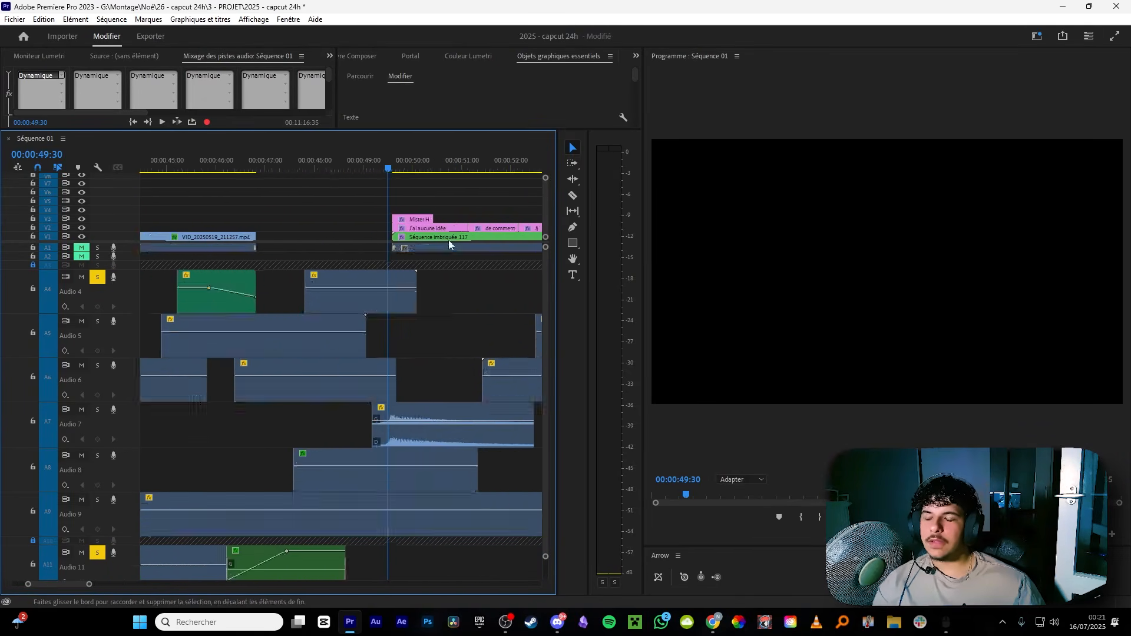
# Select the Audio 4, Audio 7 and Audio 8 clips around 00:00:49:30 and play that passage.
pyautogui.moveTo(454, 281); pyautogui.dragTo(388, 487)
pyautogui.scroll(-5, 386, 415)
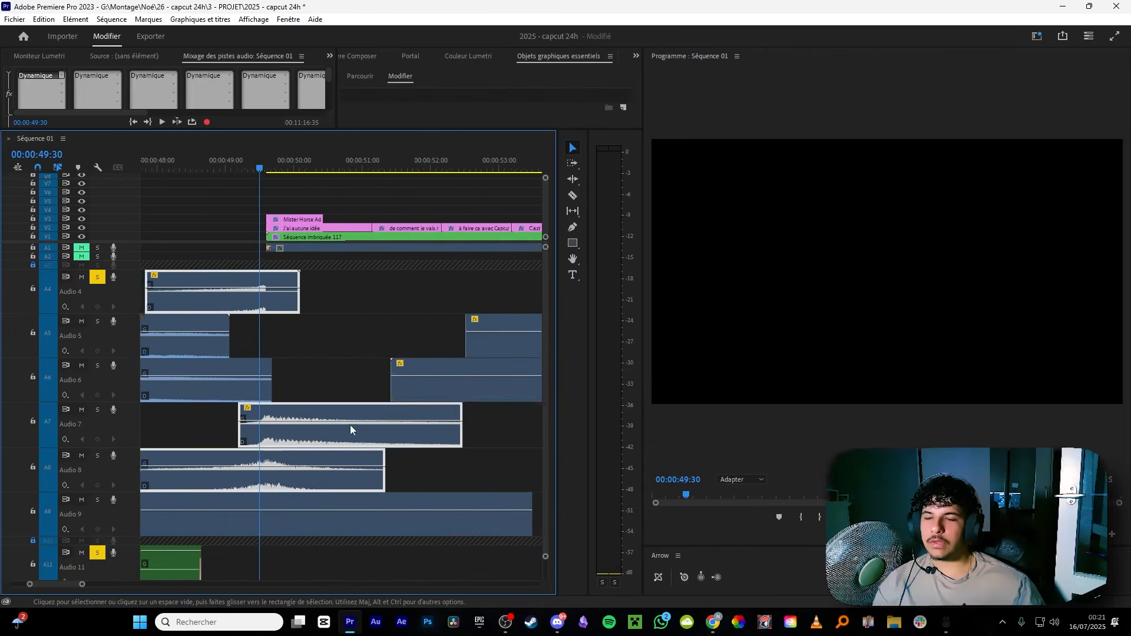
pyautogui.press('space')
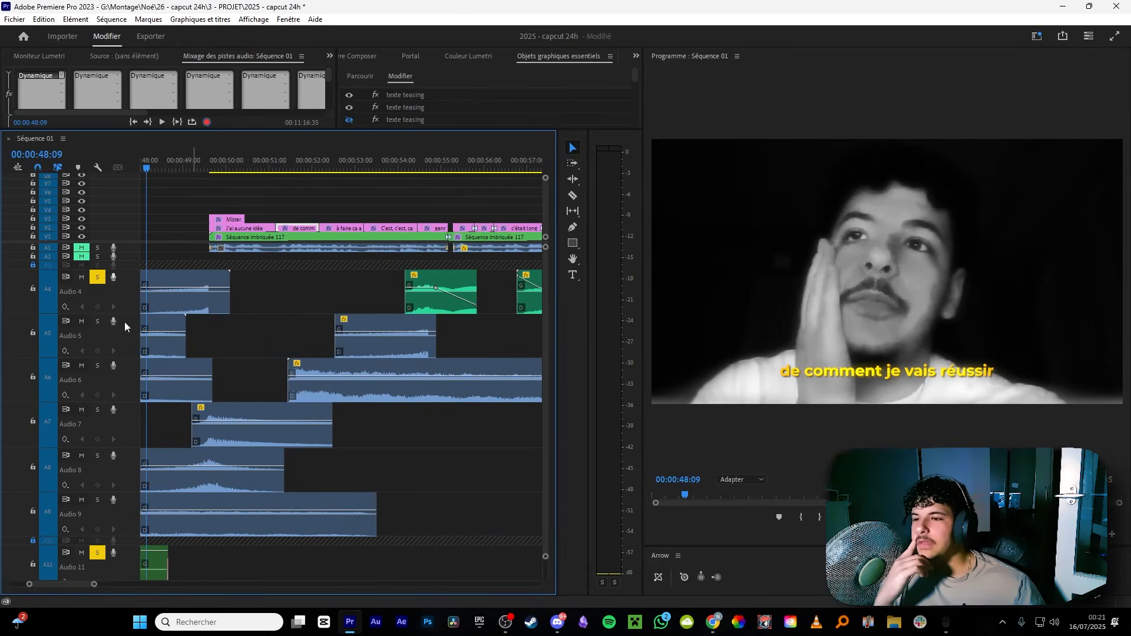
# Solo Audio 6 in place of Audio 4 and play its long clip from 00:00:50:37.
pyautogui.click(98, 277)
pyautogui.click(253, 171)
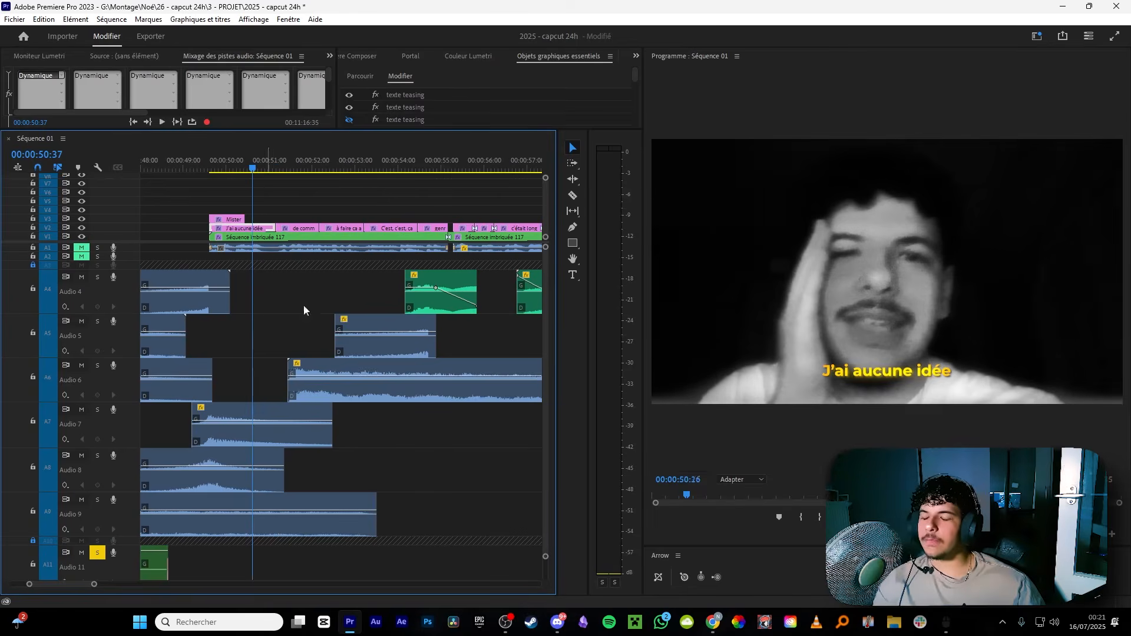
pyautogui.scroll(-5, 366, 352)
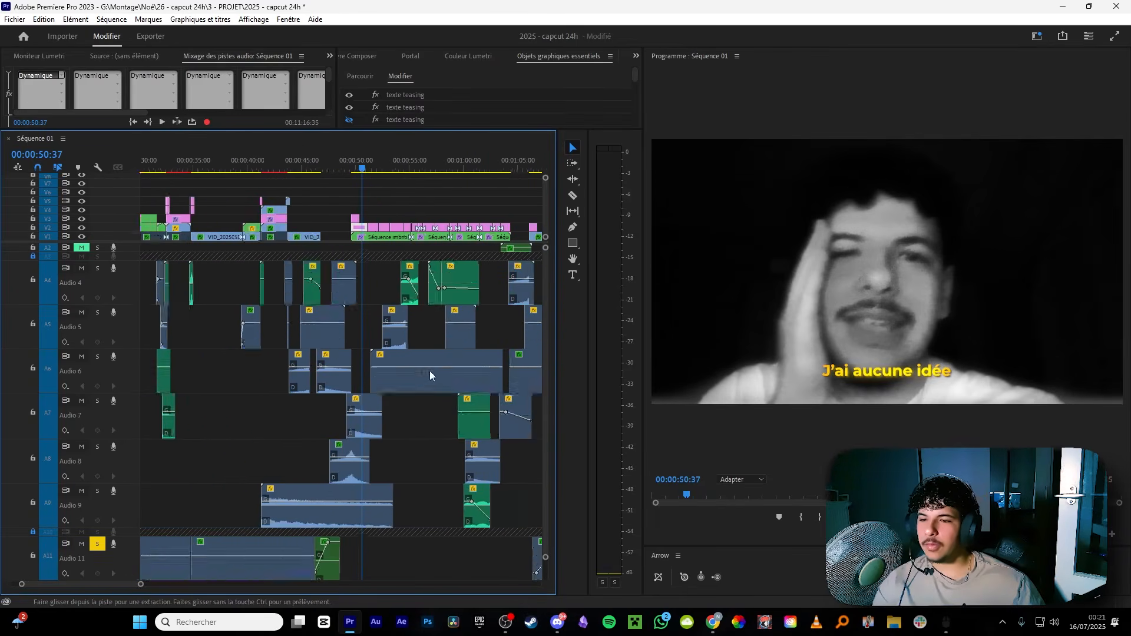
pyautogui.scroll(5, 354, 377)
pyautogui.scroll(1, 176, 380)
pyautogui.click(94, 366)
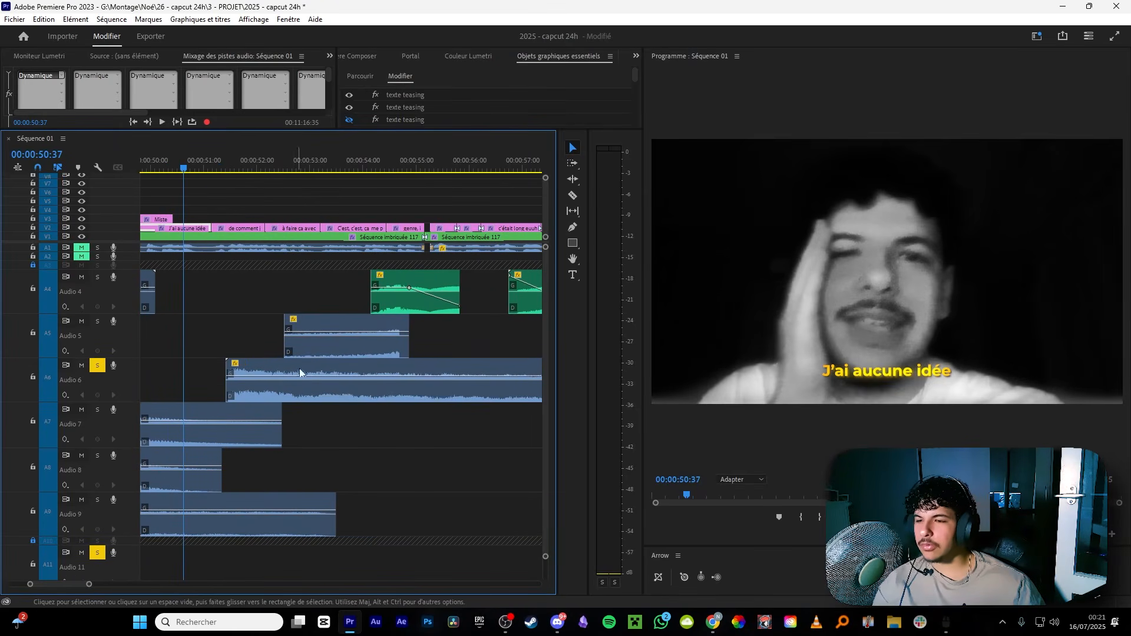
pyautogui.press('space')
pyautogui.scroll(1, 349, 294)
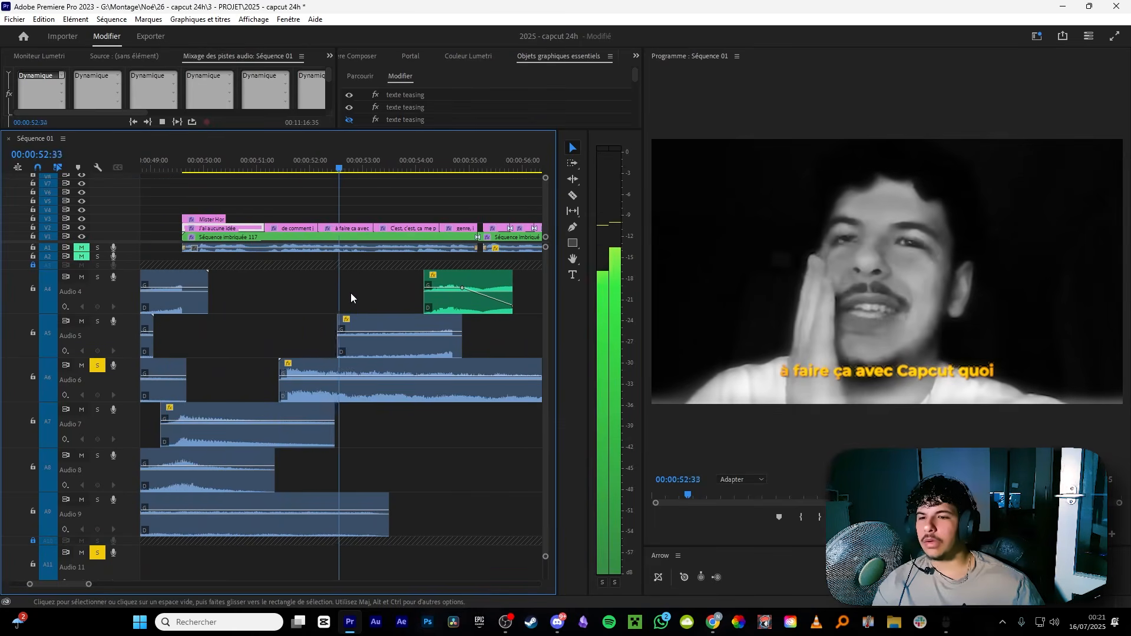
pyautogui.press('space')
# Add Audio 5 and Audio 4 to the soloed tracks and play the layered sounds up to 00:00:55:10.
pyautogui.press('Down')
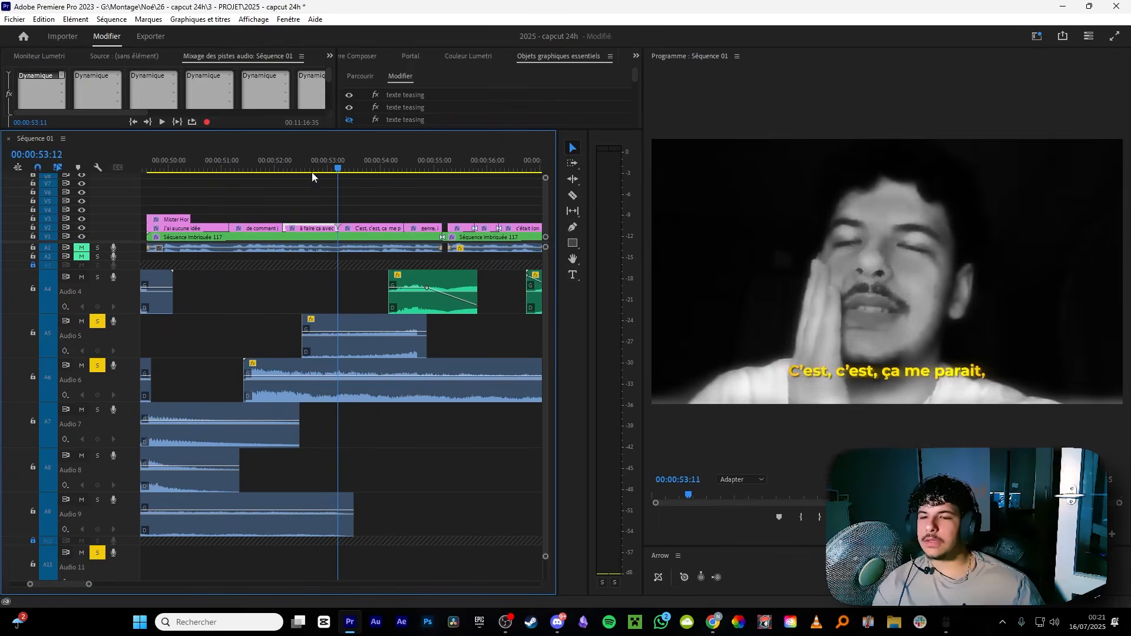
pyautogui.press('Up')
pyautogui.press('space')
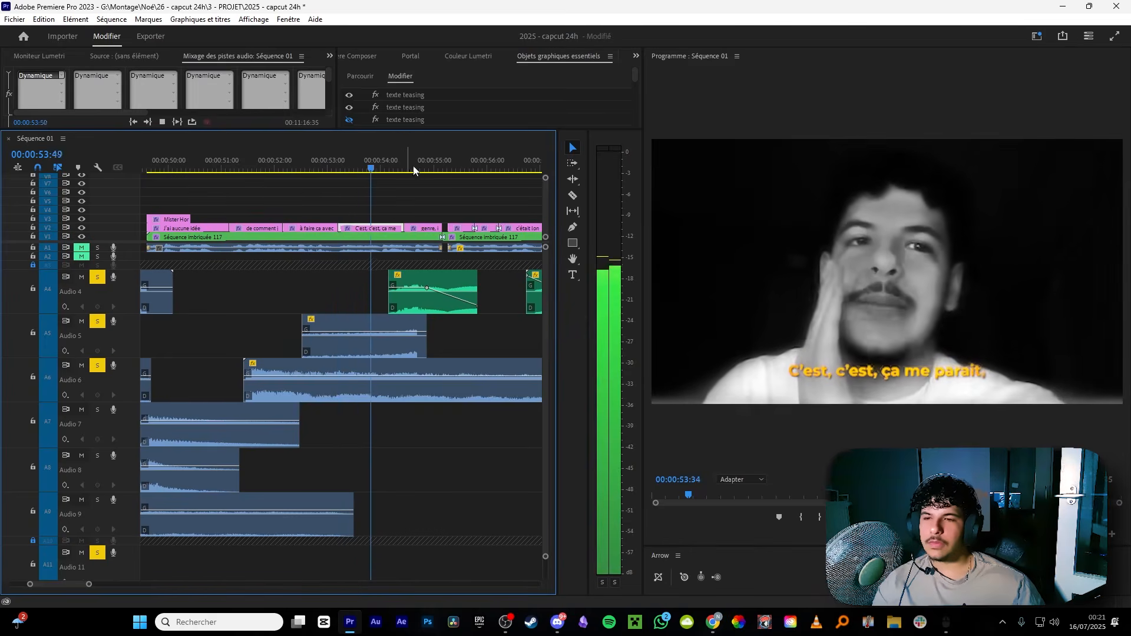
pyautogui.moveTo(398, 172); pyautogui.dragTo(373, 172)
pyautogui.scroll(-2, 415, 188)
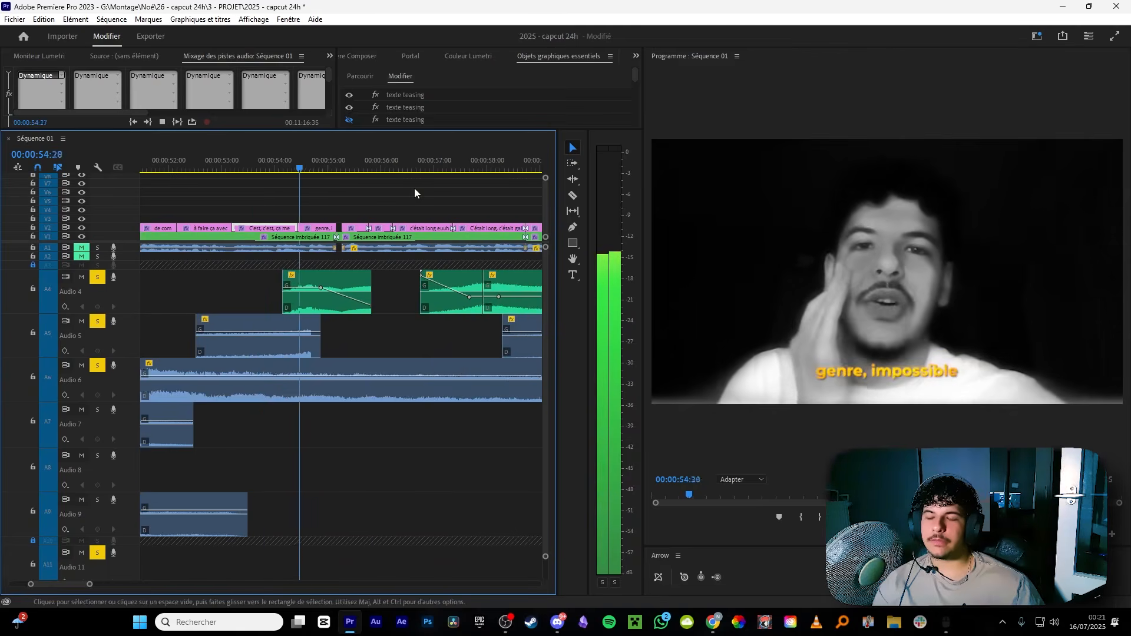
pyautogui.press('space')
# Point out the overlapping Audio 4 and Audio 5 clips around 00:00:54 and the gap before the next Audio 4 cymbal clip.
pyautogui.moveTo(409, 296); pyautogui.dragTo(287, 347)
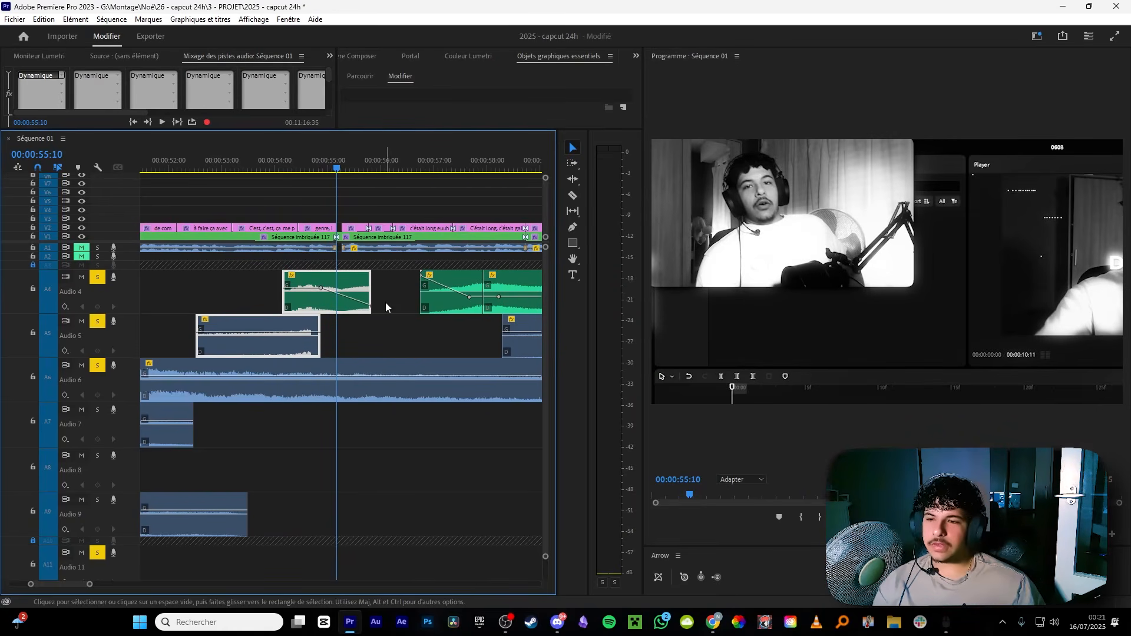
pyautogui.scroll(-3, 385, 304)
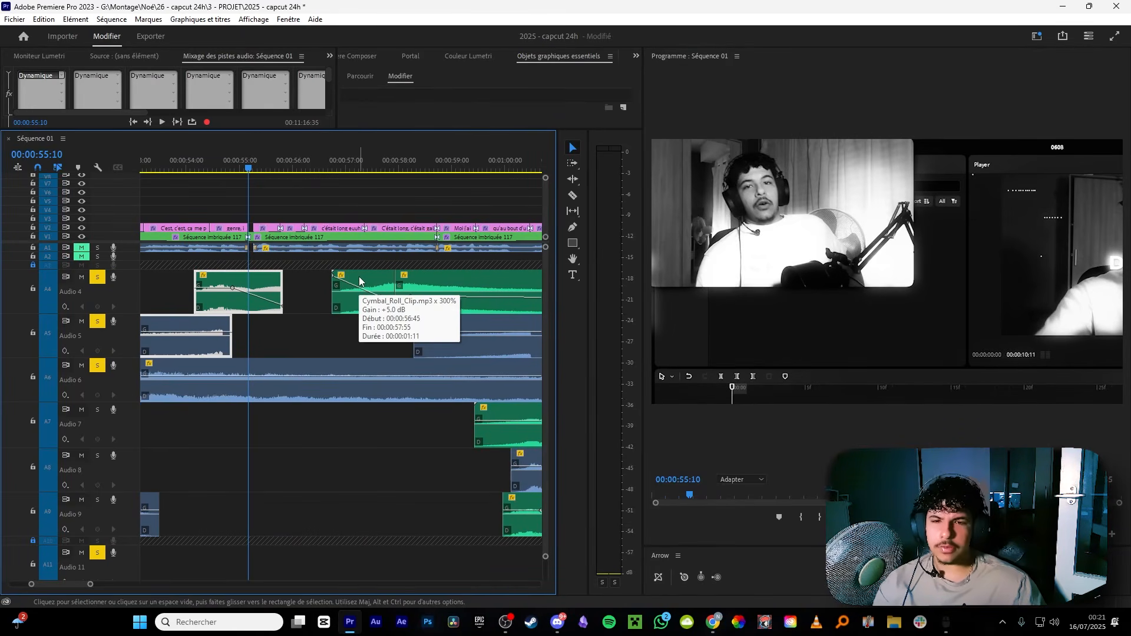
pyautogui.click(320, 296)
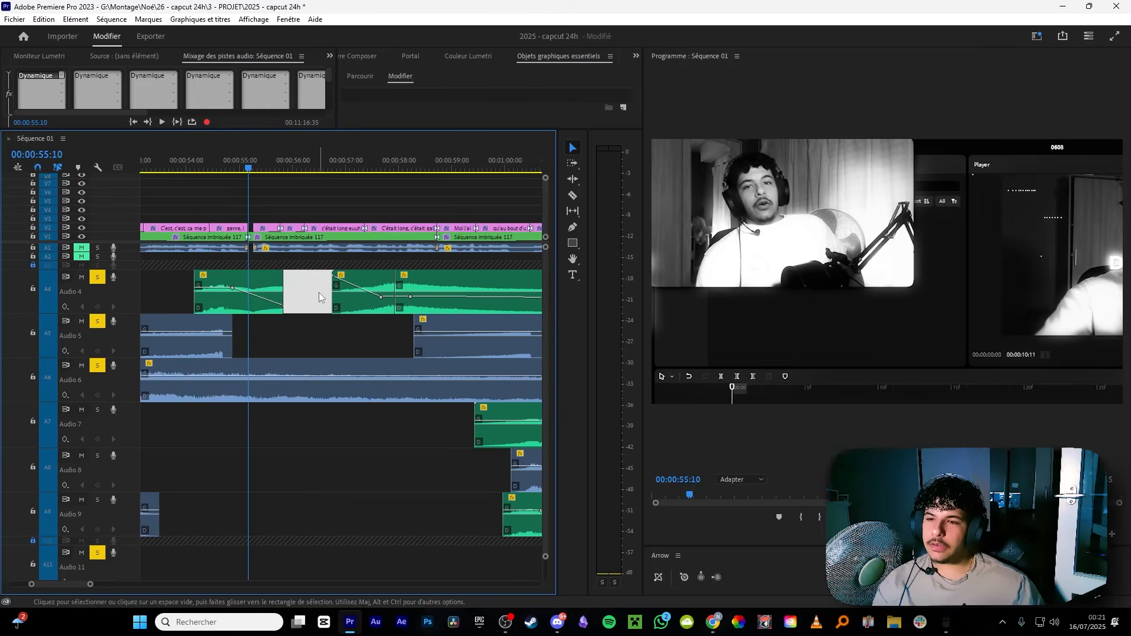
pyautogui.click(320, 293)
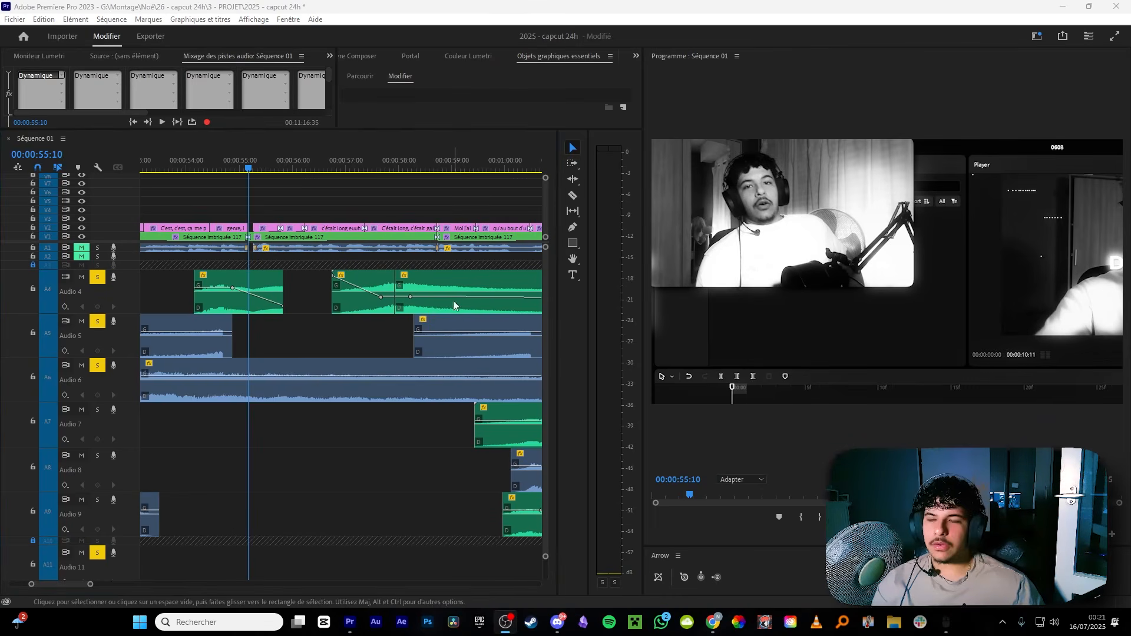
# Play the passage after the first green Audio 4 clip up to 00:00:56:20 and return the playhead to 00:00:55:47.
pyautogui.moveTo(248, 170); pyautogui.dragTo(273, 174)
pyautogui.scroll(-2, 282, 184)
pyautogui.press('space')
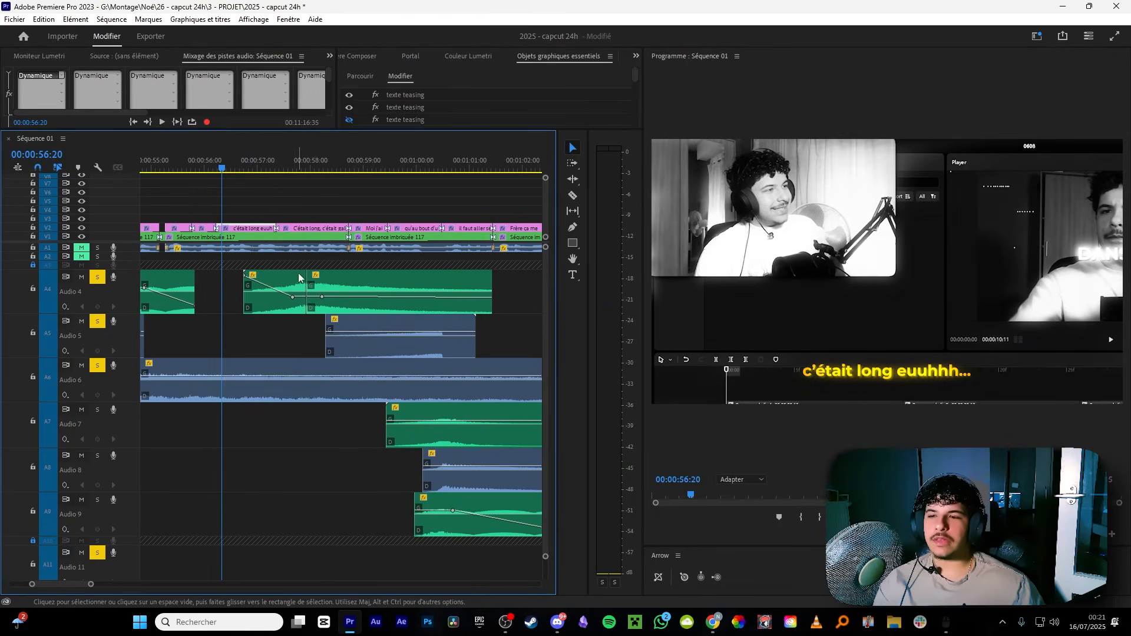
pyautogui.scroll(2, 300, 260)
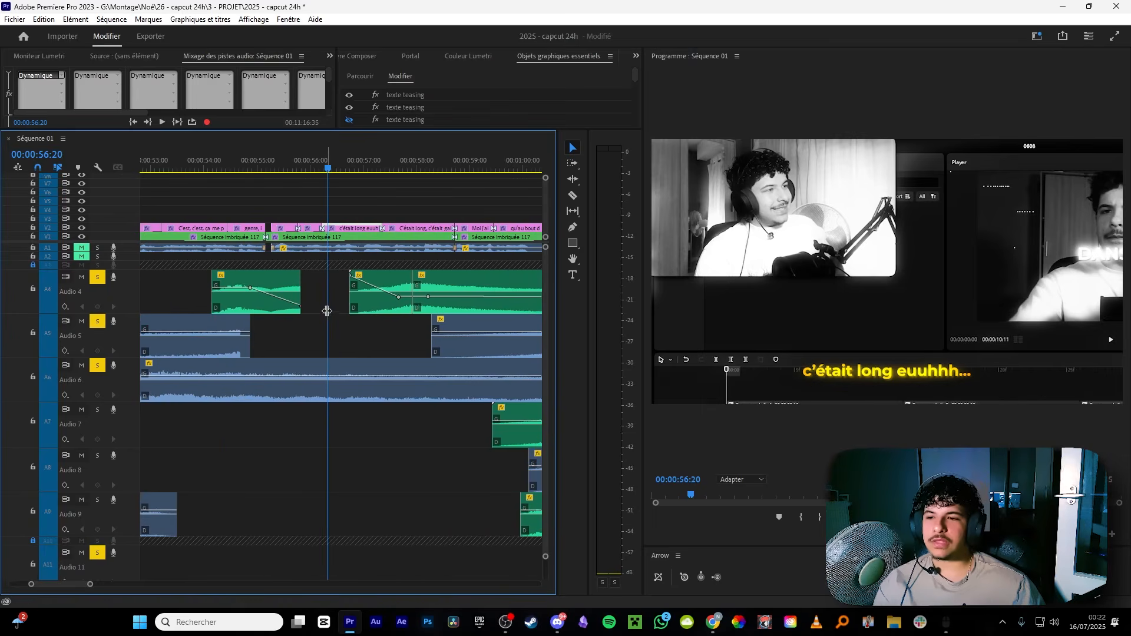
pyautogui.moveTo(327, 311); pyautogui.dragTo(283, 305)
pyautogui.moveTo(285, 169); pyautogui.dragTo(298, 169)
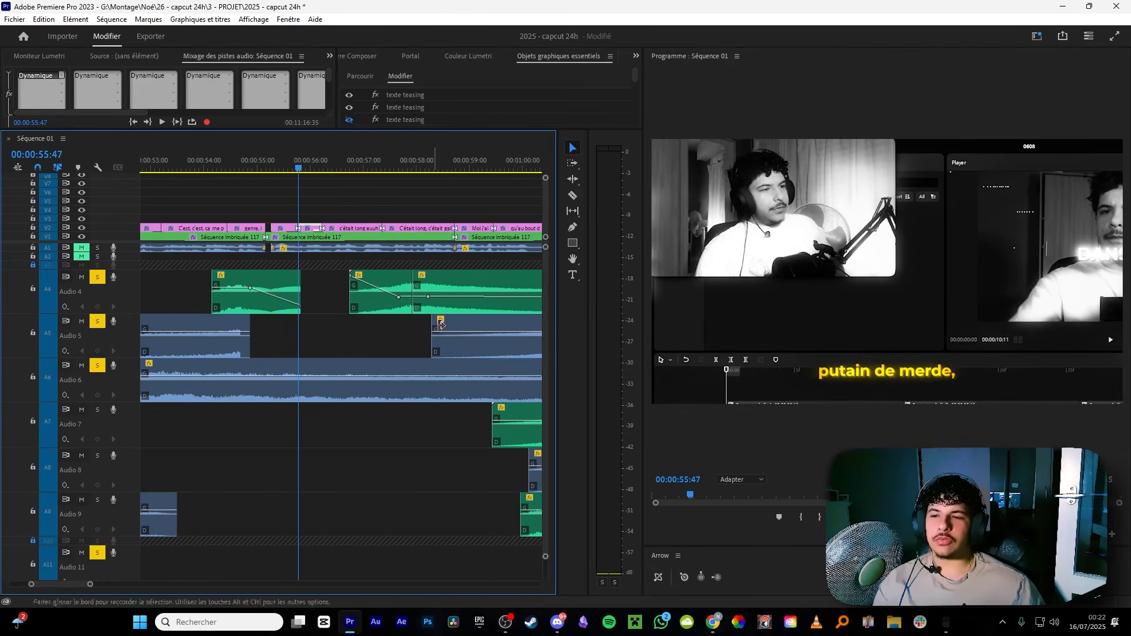
# Play the cymbal roll passage on the soloed tracks from 00:00:55:47.
pyautogui.scroll(-1, 330, 285)
pyautogui.click(261, 291)
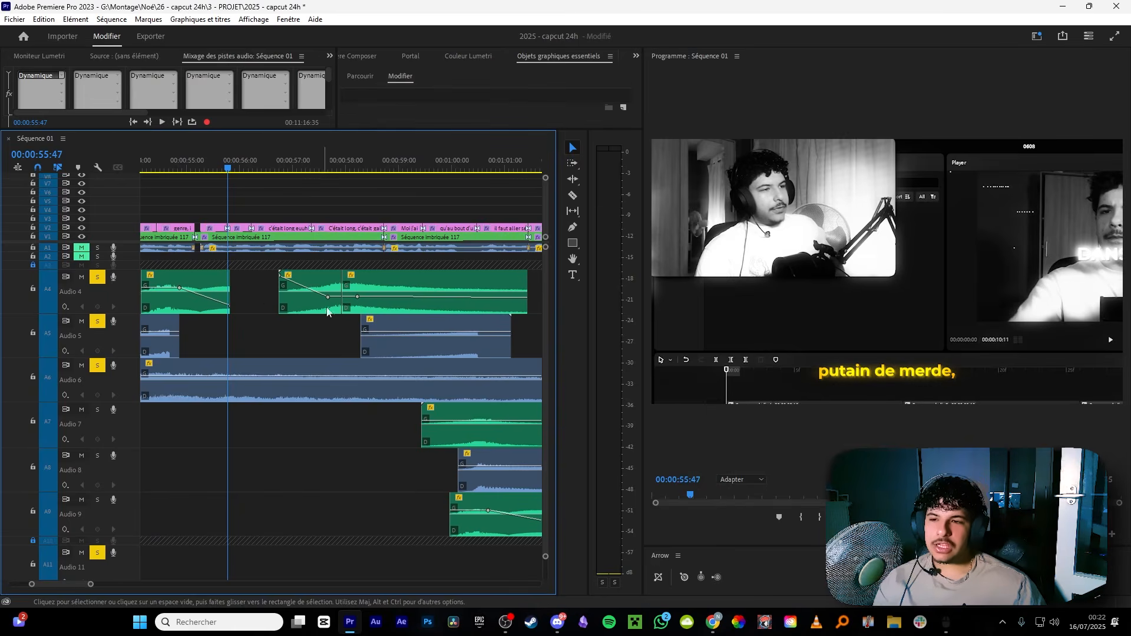
pyautogui.press('space')
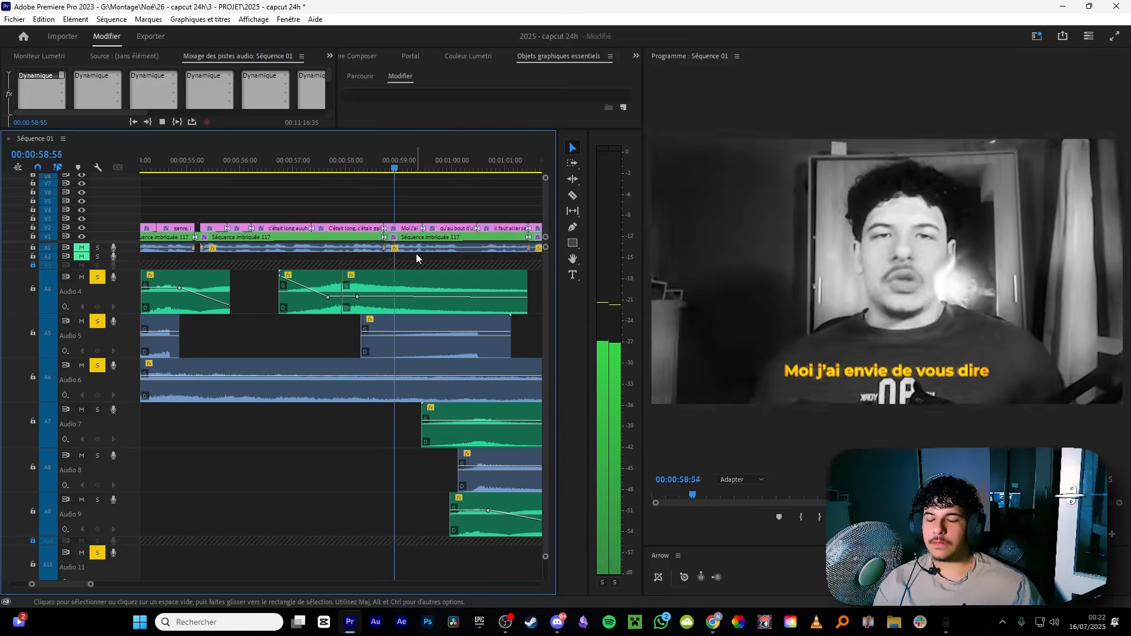
# Check the speed settings of both Cymbal_Roll_Clip parts on Audio 4 without changing them, and reselect the first part.
pyautogui.click(305, 162)
pyautogui.click(334, 287)
pyautogui.hotkey('ctrl', 'r')
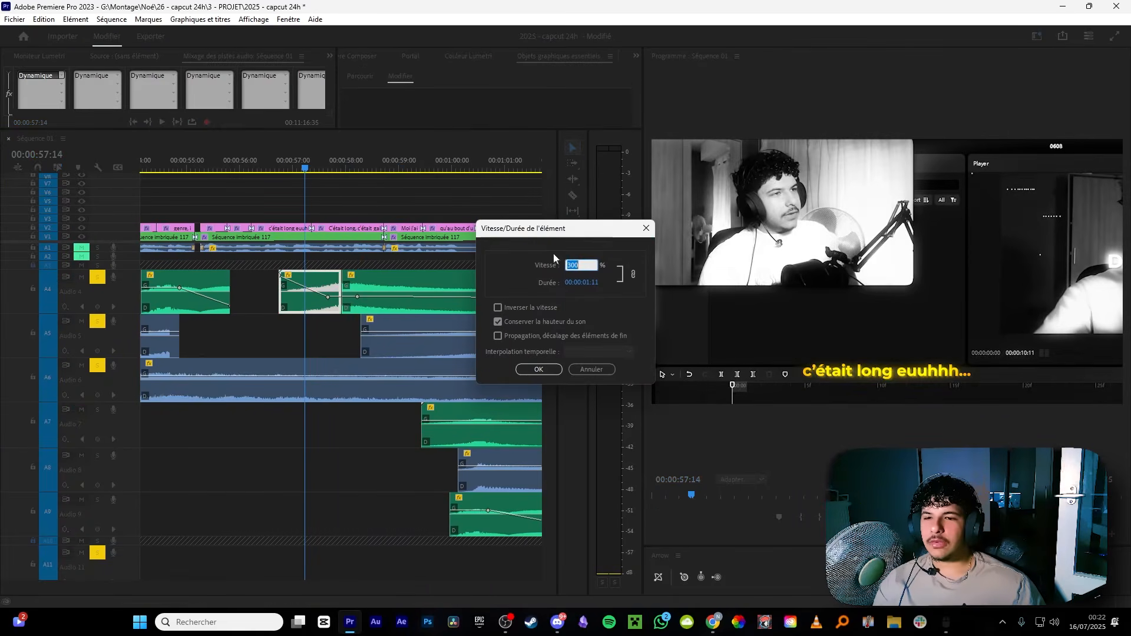
pyautogui.click(646, 228)
pyautogui.click(377, 286)
pyautogui.hotkey('ctrl', 'r')
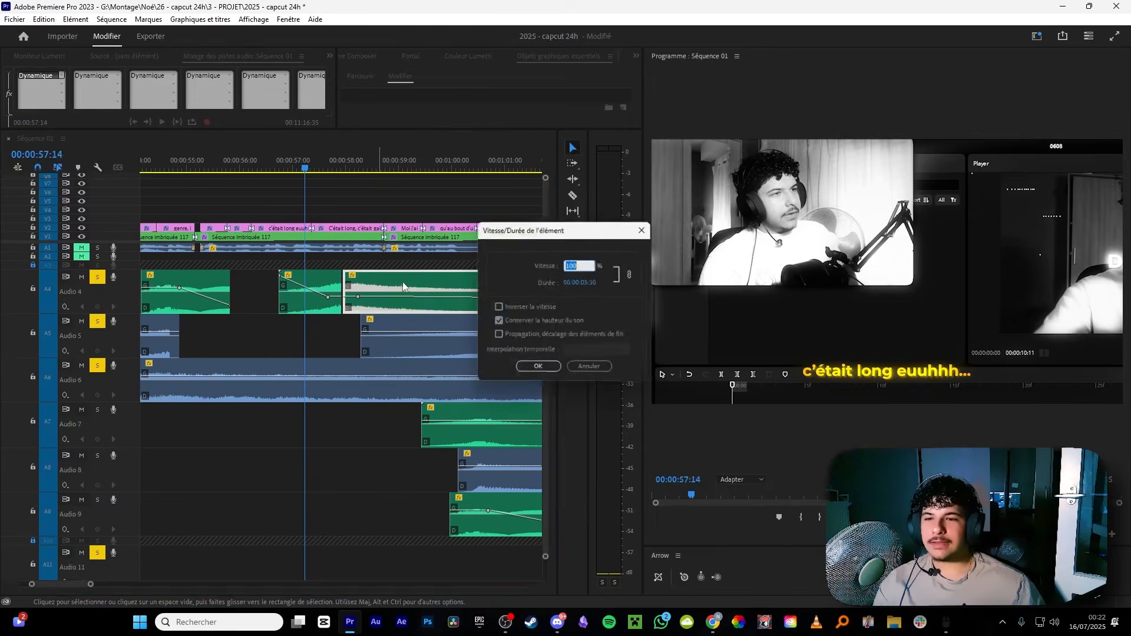
pyautogui.click(646, 228)
pyautogui.click(319, 294)
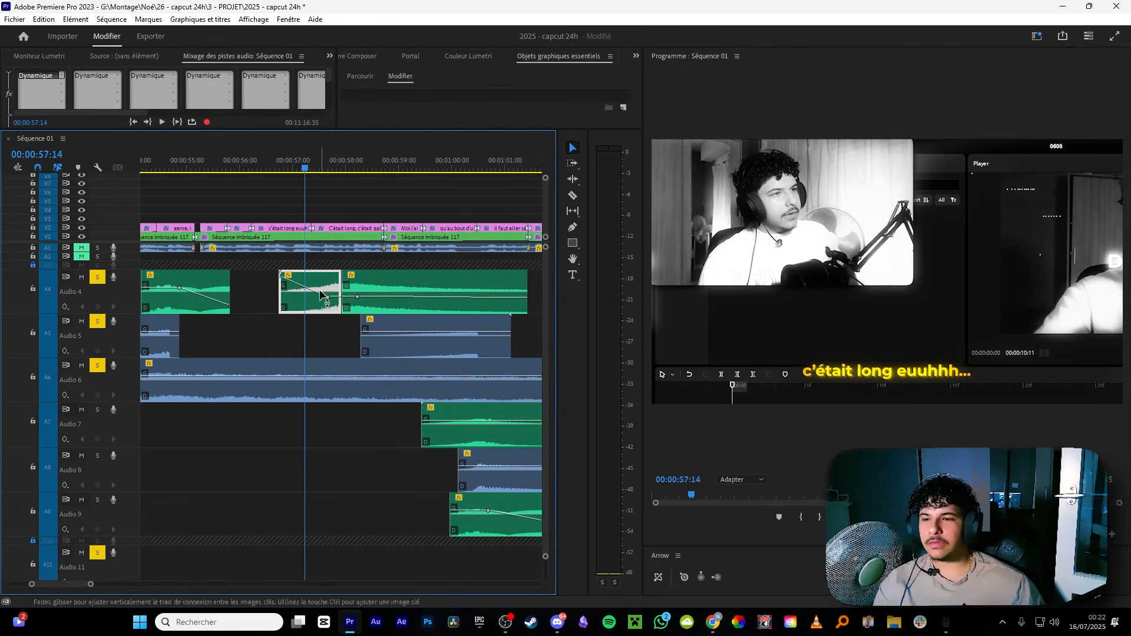
# Examine the volume curve across the two joined cymbal clips on Audio 4 and point out the Audio 5 gap beneath them.
pyautogui.scroll(2, 334, 302)
pyautogui.scroll(2, 334, 306)
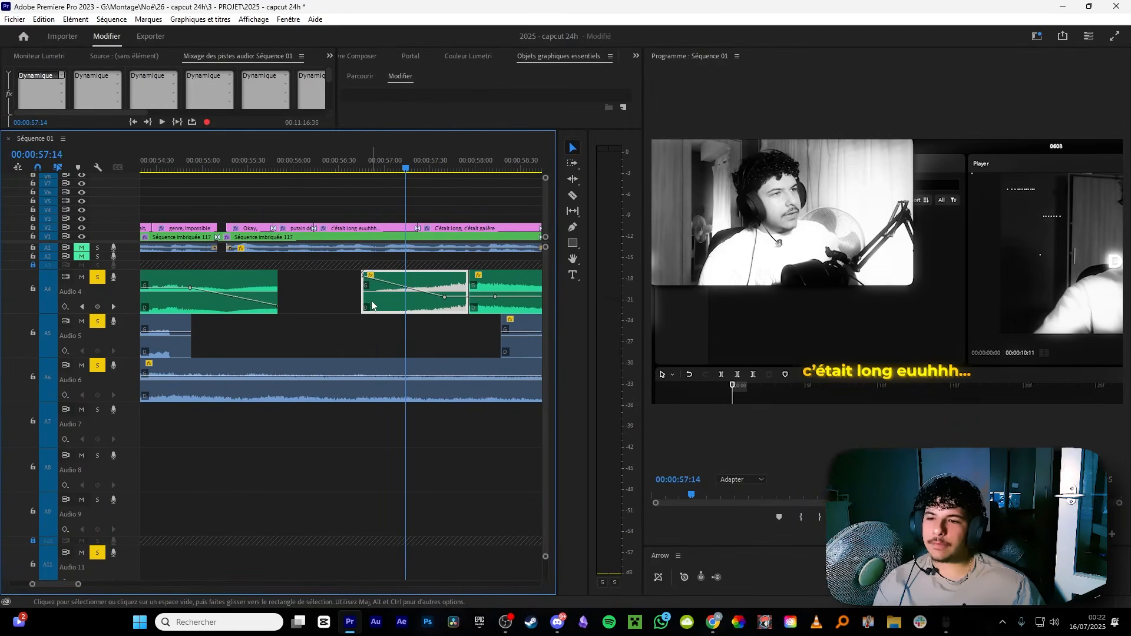
pyautogui.scroll(-2, 359, 300)
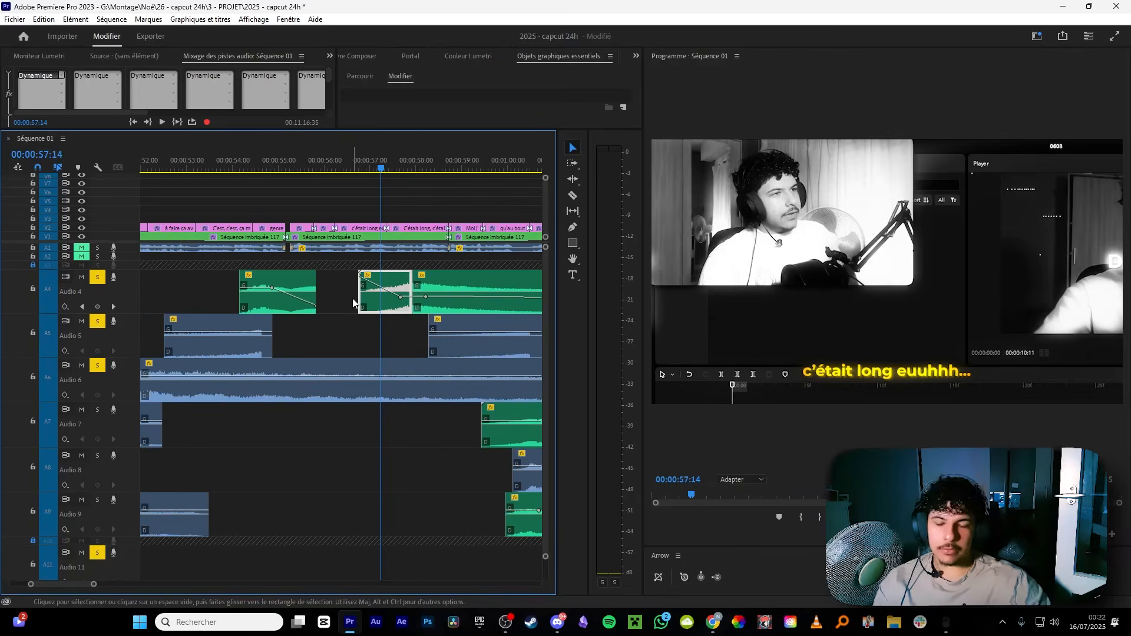
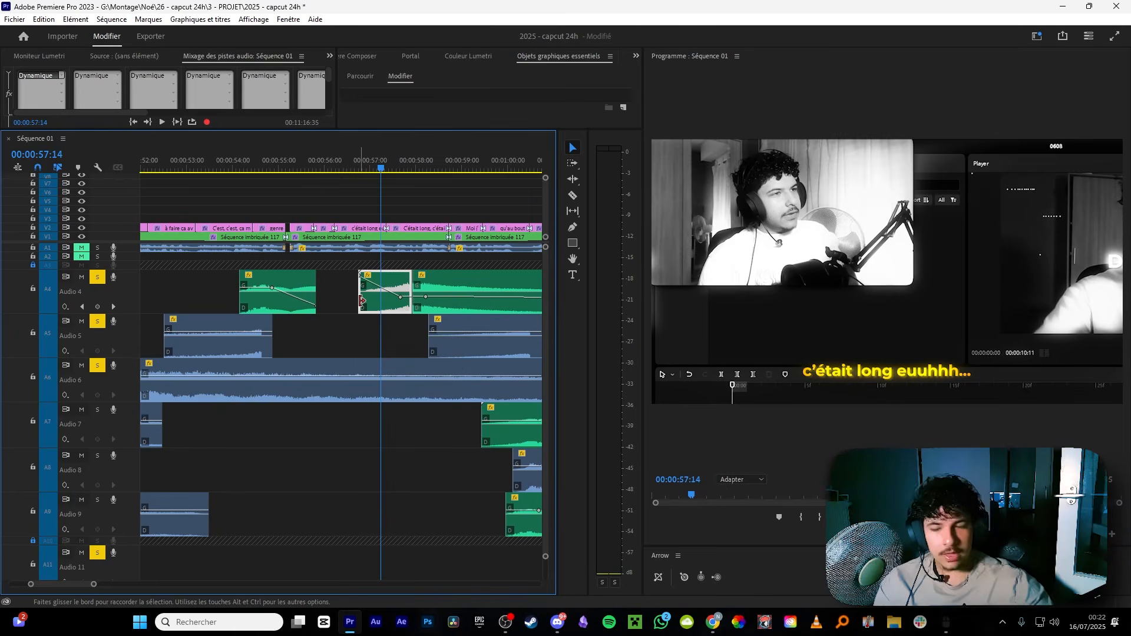
pyautogui.hscroll(3, 552, 398)
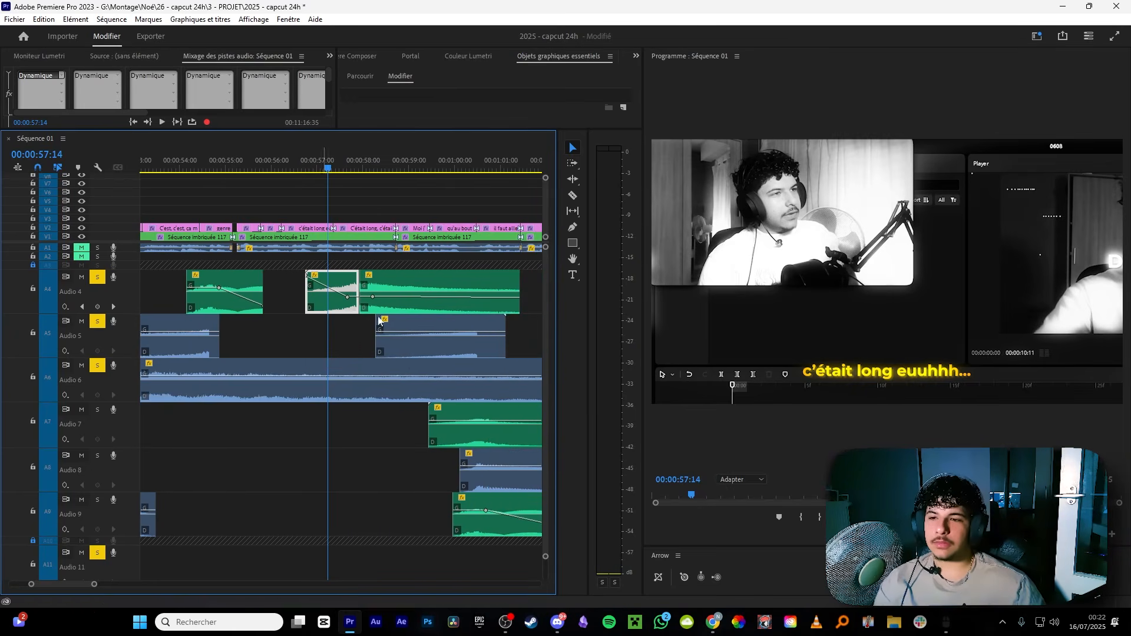
pyautogui.hscroll(1, 373, 310)
pyautogui.moveTo(523, 291); pyautogui.dragTo(235, 290)
pyautogui.click(260, 331)
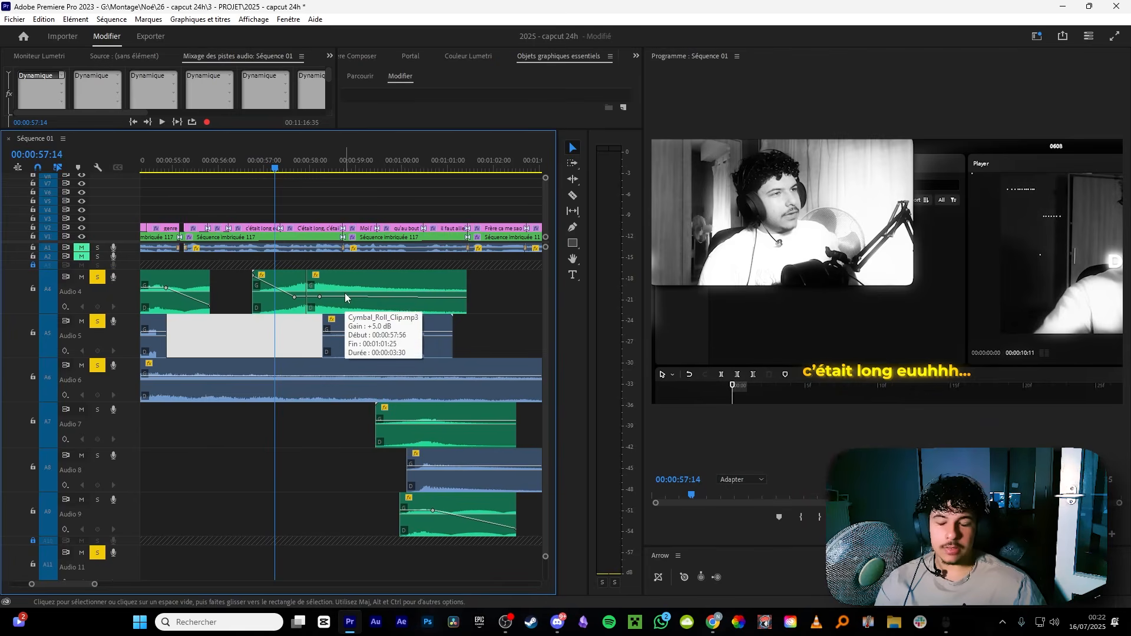
pyautogui.click(293, 203)
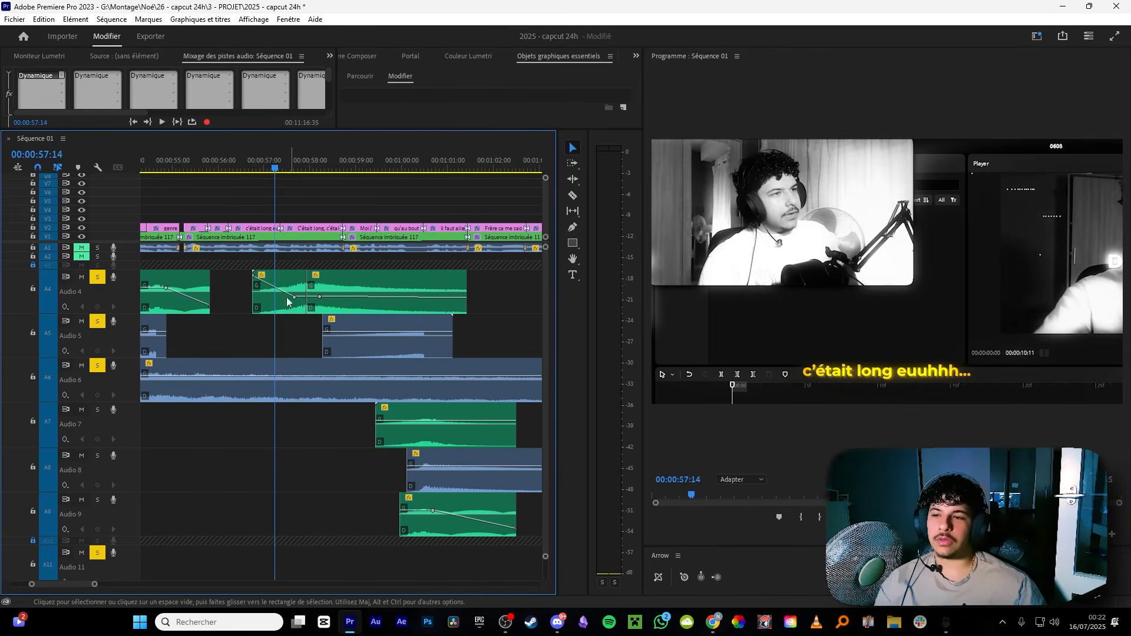
# Play the cymbal layering from 00:00:56:45 and place the playhead at 00:00:59:26, where the green Audio 7 clip starts.
pyautogui.click(253, 169)
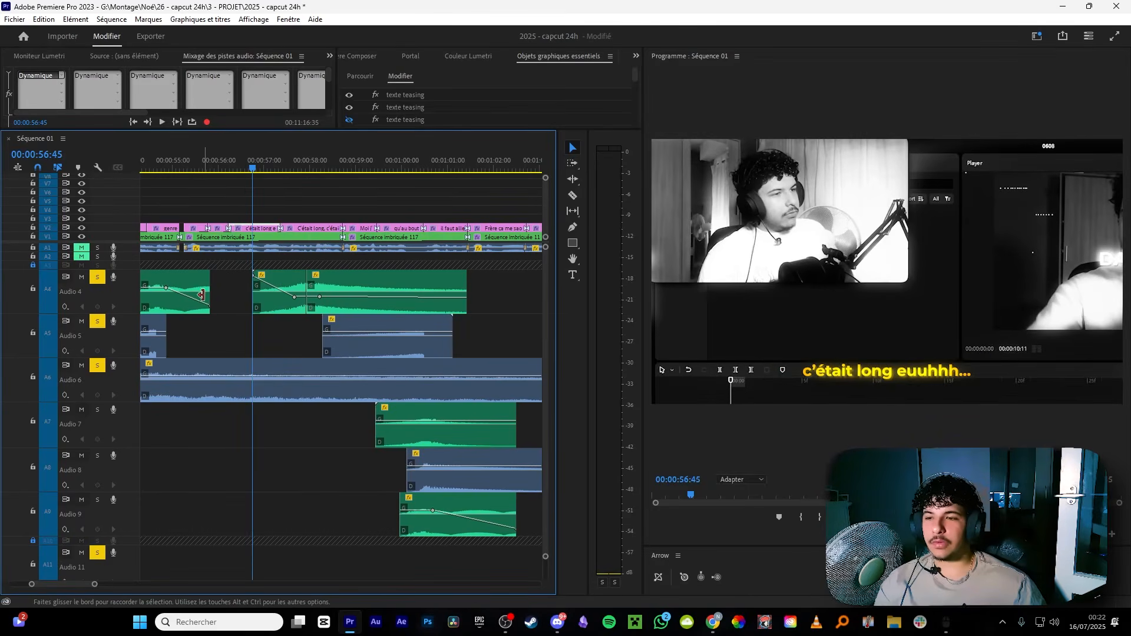
pyautogui.press('space')
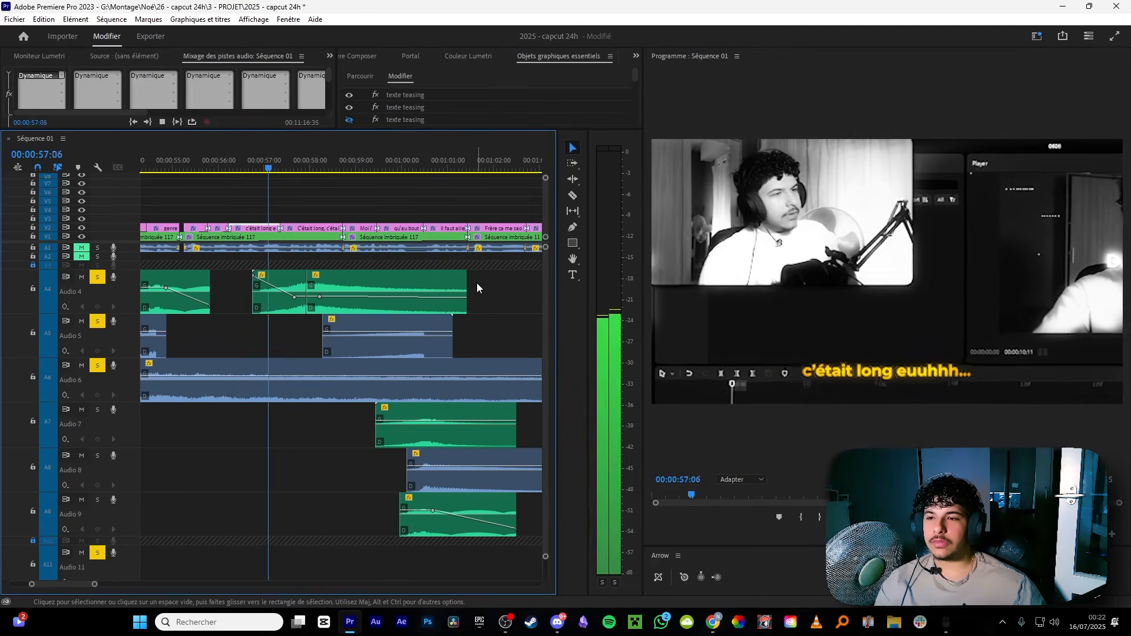
pyautogui.moveTo(347, 162); pyautogui.dragTo(305, 158)
pyautogui.scroll(-4, 358, 298)
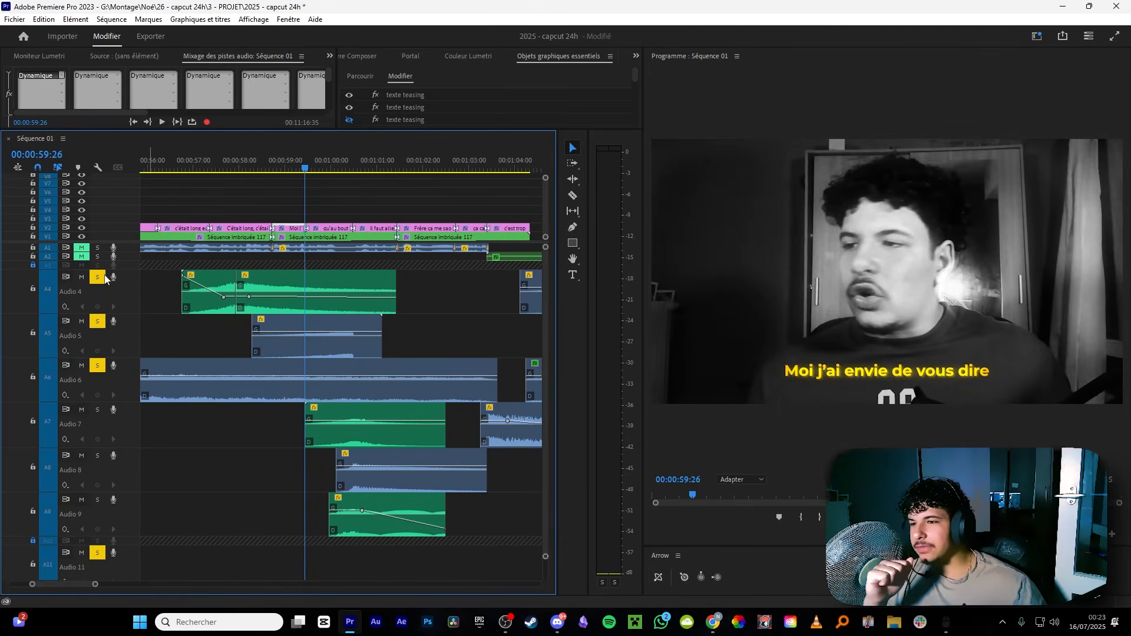
# Solo Audio 7, 8 and 9 in place of Audio 4 and 6, and play their stacked clips from 00:00:59:26.
pyautogui.click(97, 367)
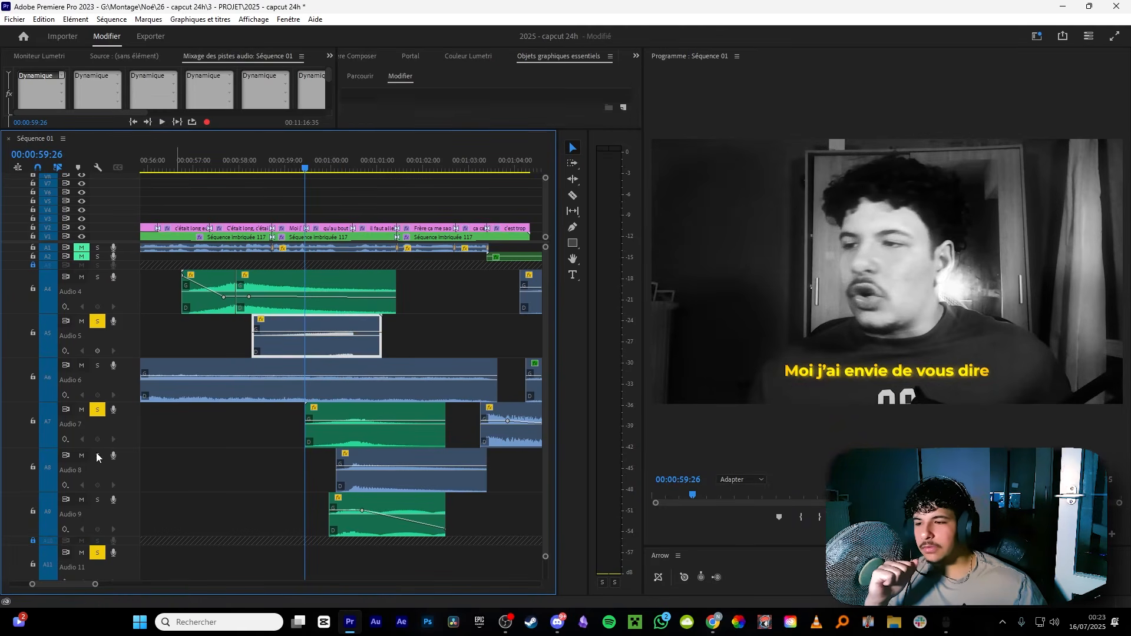
pyautogui.click(96, 502)
pyautogui.moveTo(292, 521); pyautogui.dragTo(442, 423)
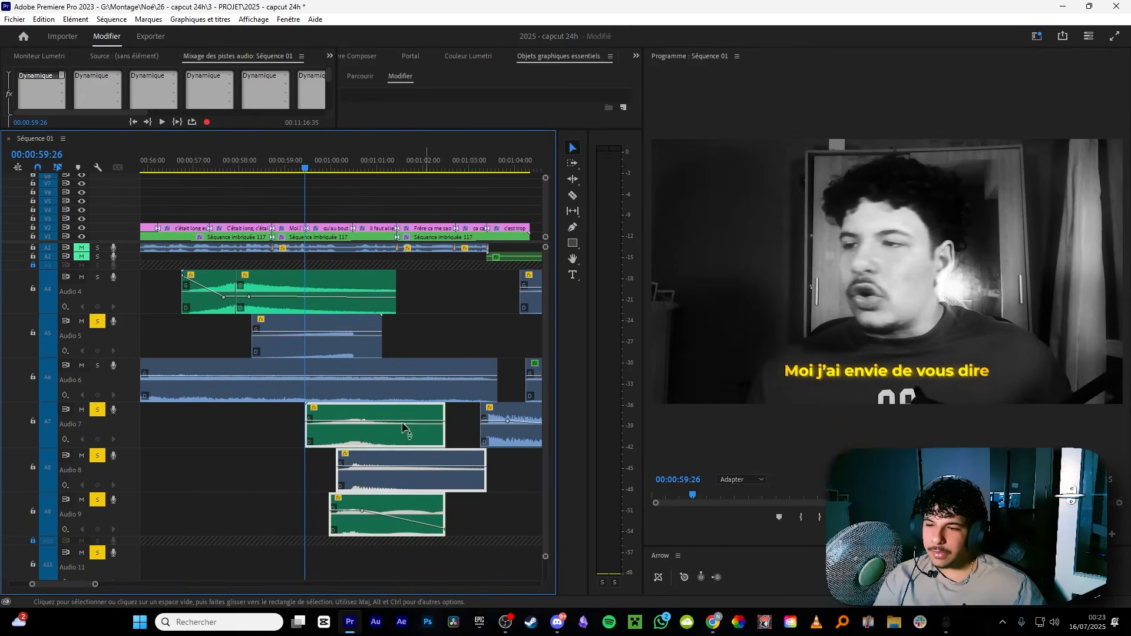
pyautogui.click(290, 193)
pyautogui.press('space')
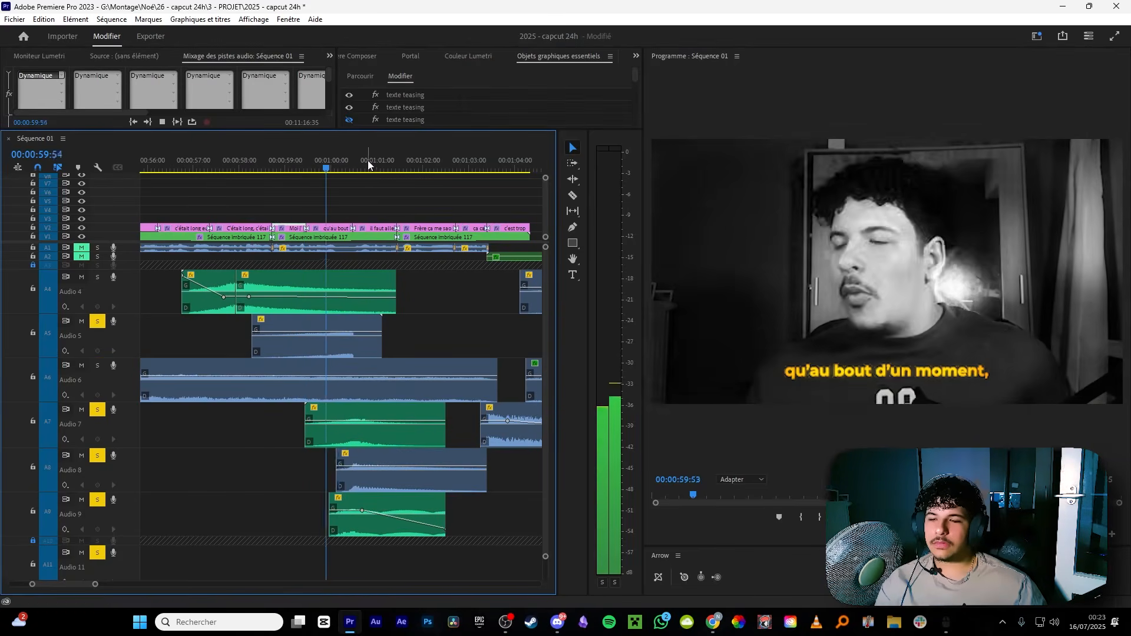
# Remove the solo from Audio 5, 8 and 9 and play the green Audio 7 clip.
pyautogui.click(336, 168)
pyautogui.moveTo(255, 430); pyautogui.dragTo(387, 524)
pyautogui.click(203, 447)
pyautogui.click(97, 456)
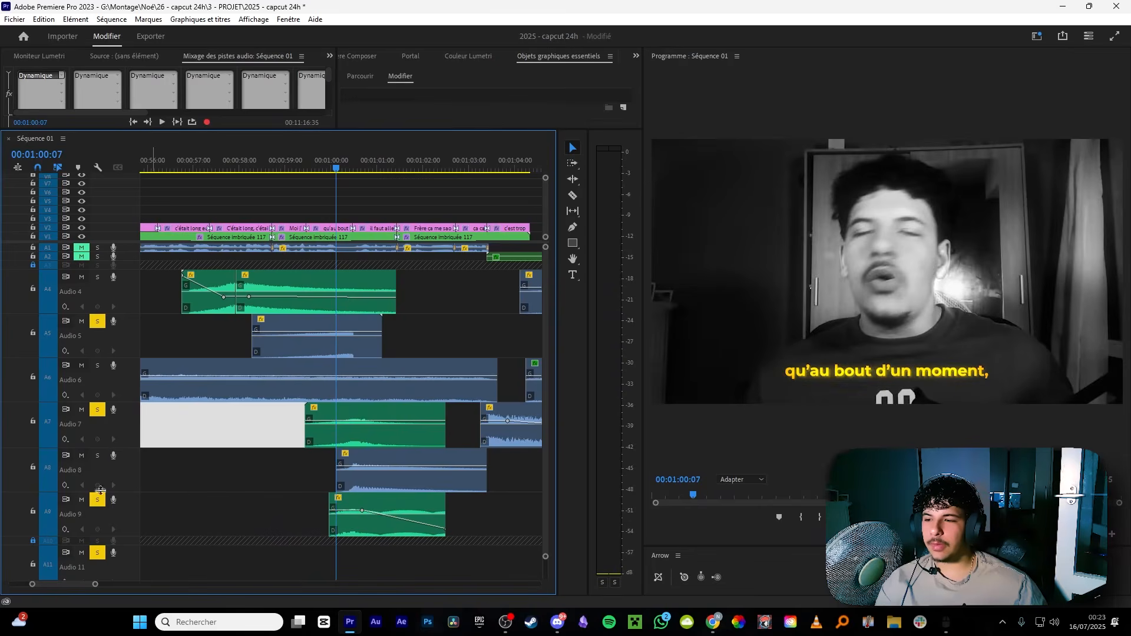
pyautogui.press('space')
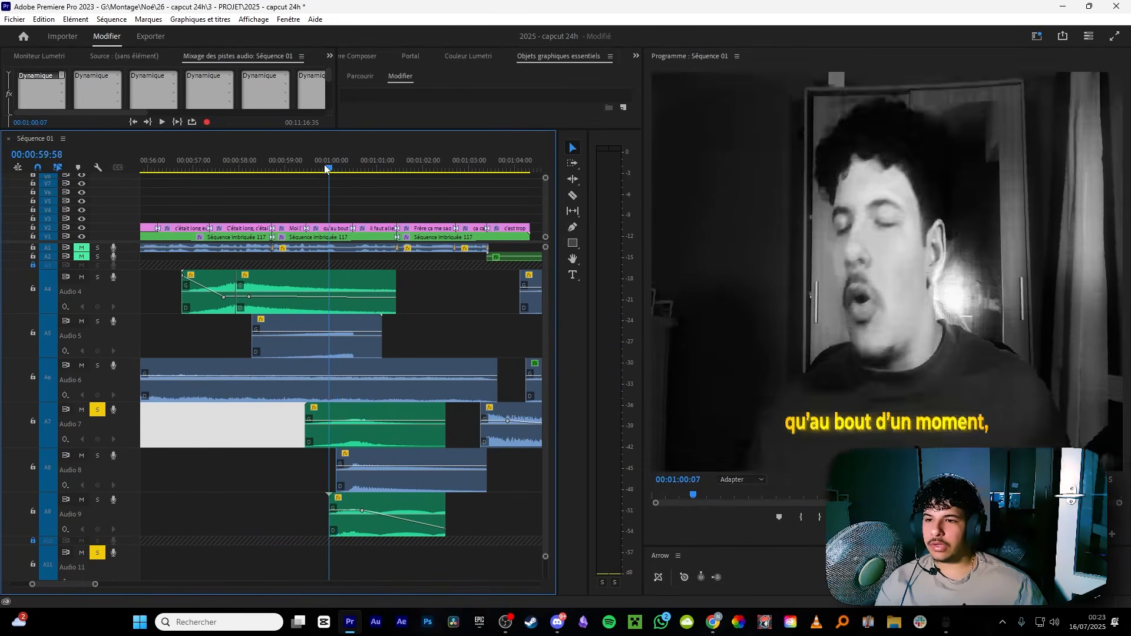
pyautogui.click(360, 205)
# Audition the Audio 8 clip from 00:00:59:28 and the Audio 9 clip around 00:01:00:07, soloing each track in turn.
pyautogui.moveTo(371, 169); pyautogui.dragTo(306, 171)
pyautogui.moveTo(108, 403); pyautogui.dragTo(109, 411)
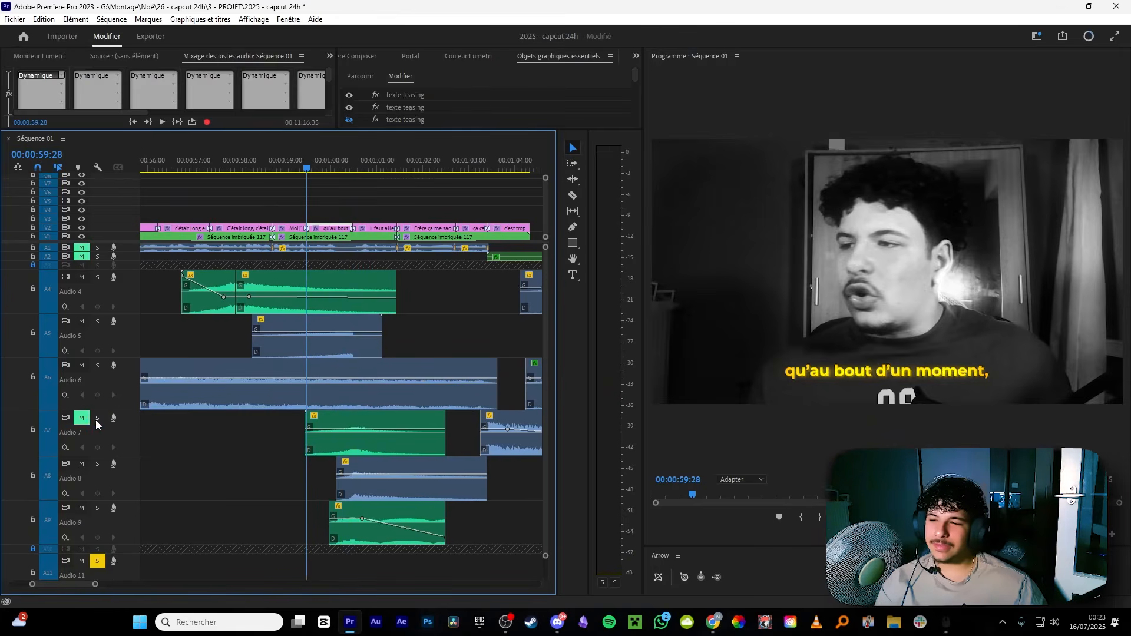
pyautogui.click(97, 464)
pyautogui.press('space')
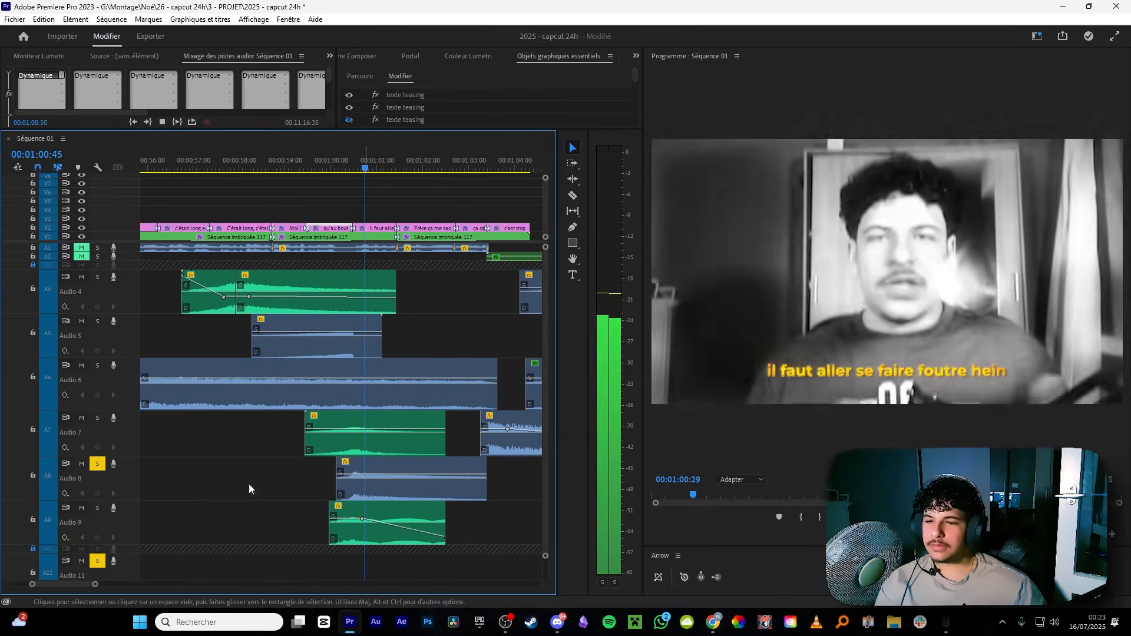
pyautogui.click(337, 170)
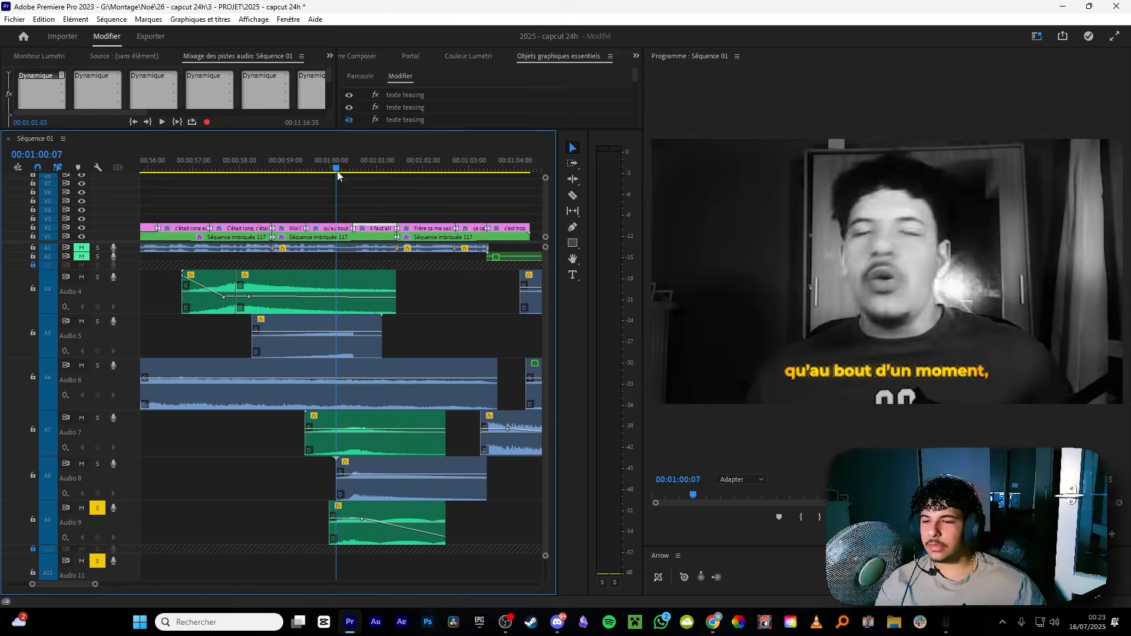
pyautogui.click(344, 170)
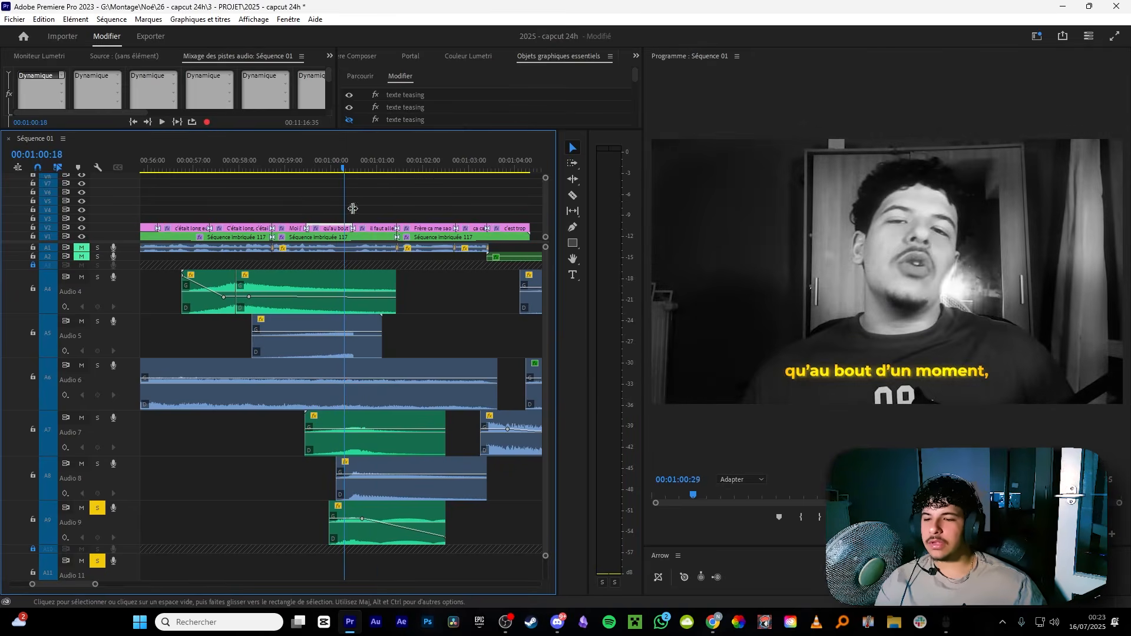
# Solo Audio 7, 8 and 9 together and play the combined layers through to 00:01:01:24.
pyautogui.moveTo(239, 448); pyautogui.dragTo(365, 522)
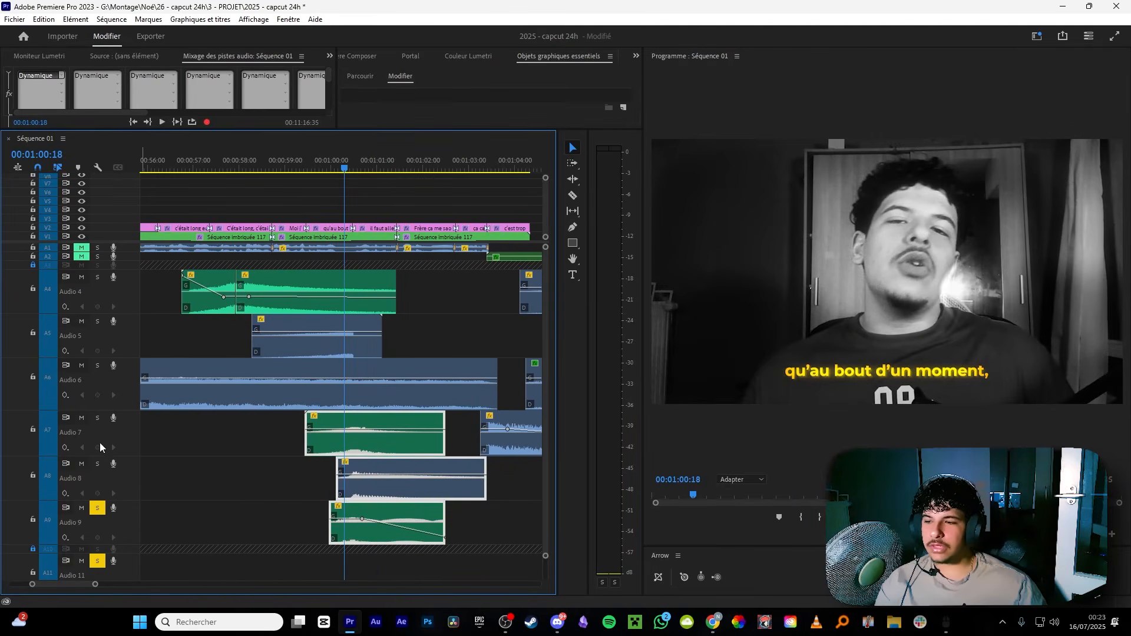
pyautogui.click(313, 170)
pyautogui.press('space')
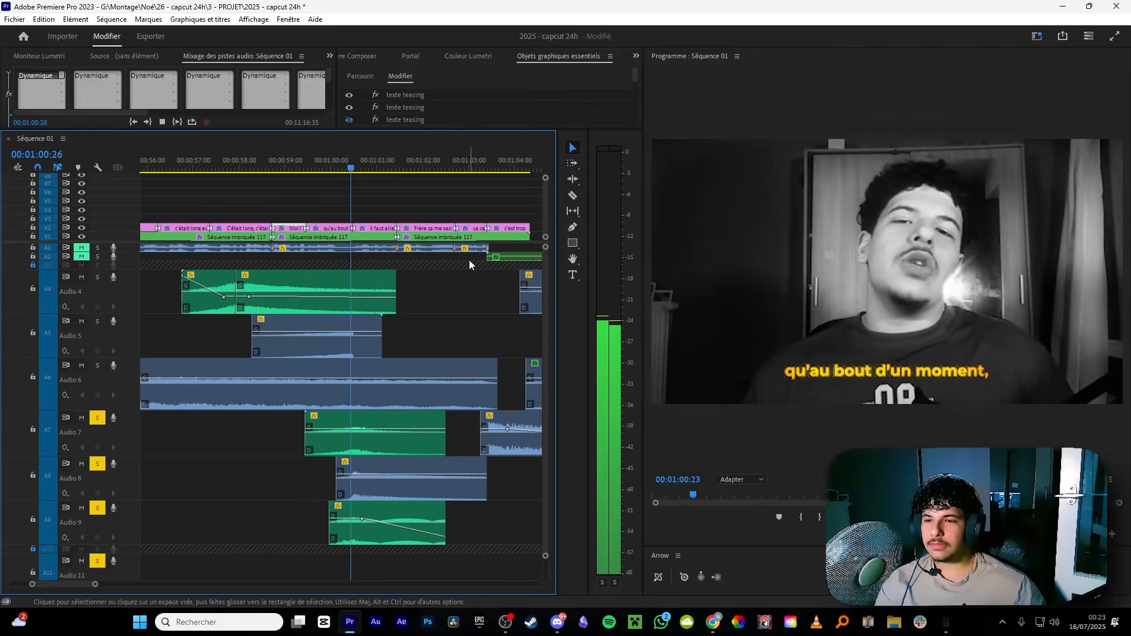
pyautogui.press('space')
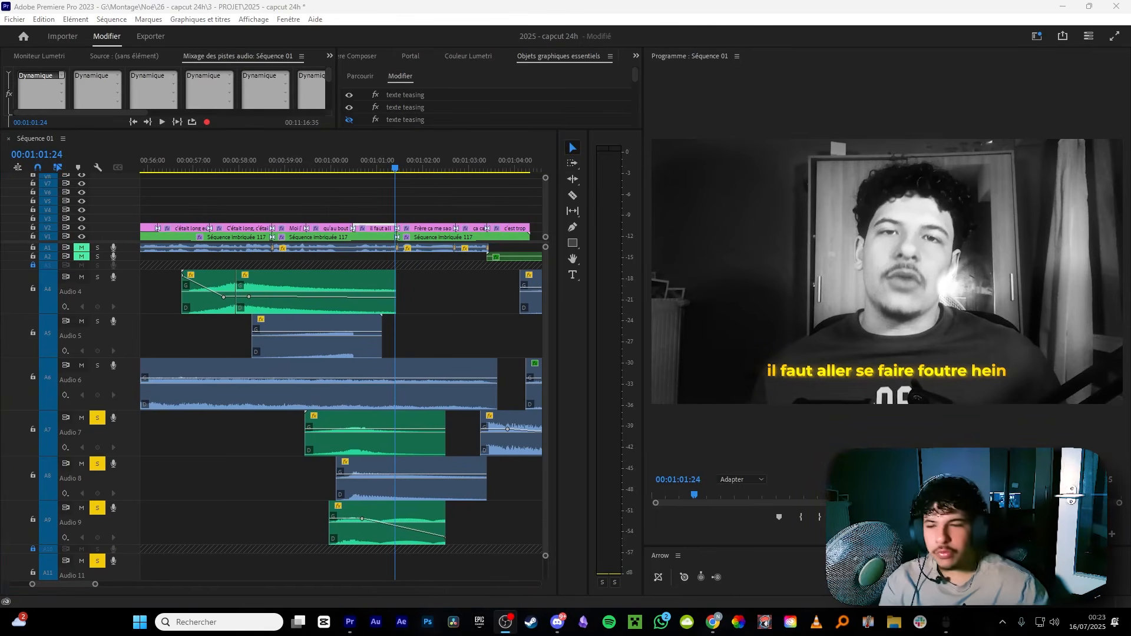
# Add Audio 5 to the soloed tracks and replay the layered passage from 00:00:59:28.
pyautogui.click(97, 321)
pyautogui.click(311, 168)
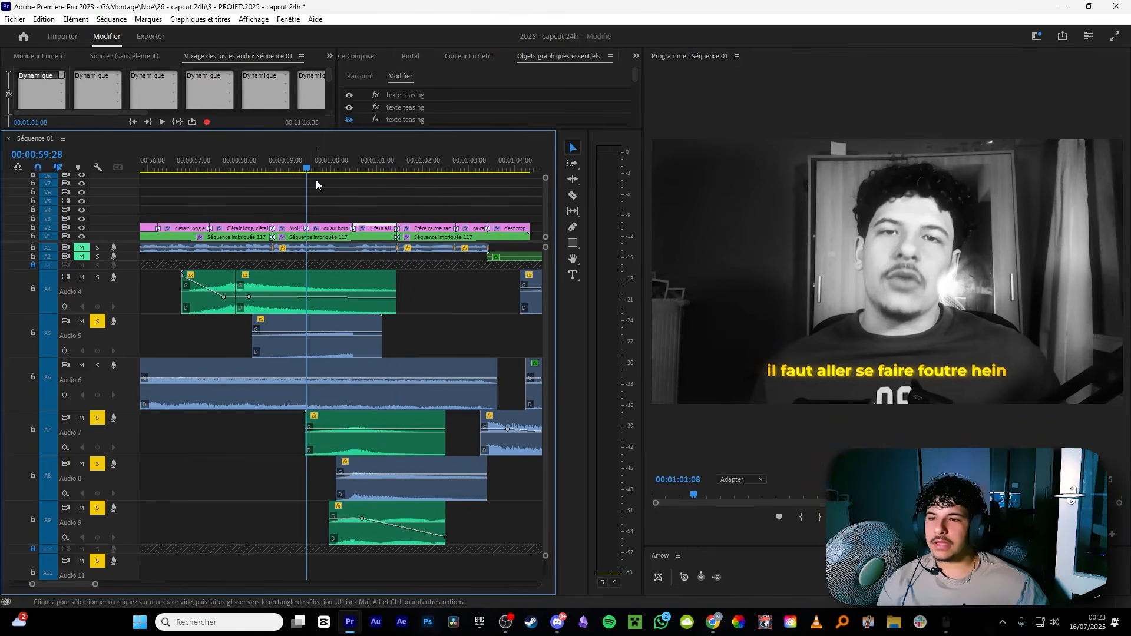
pyautogui.press('space')
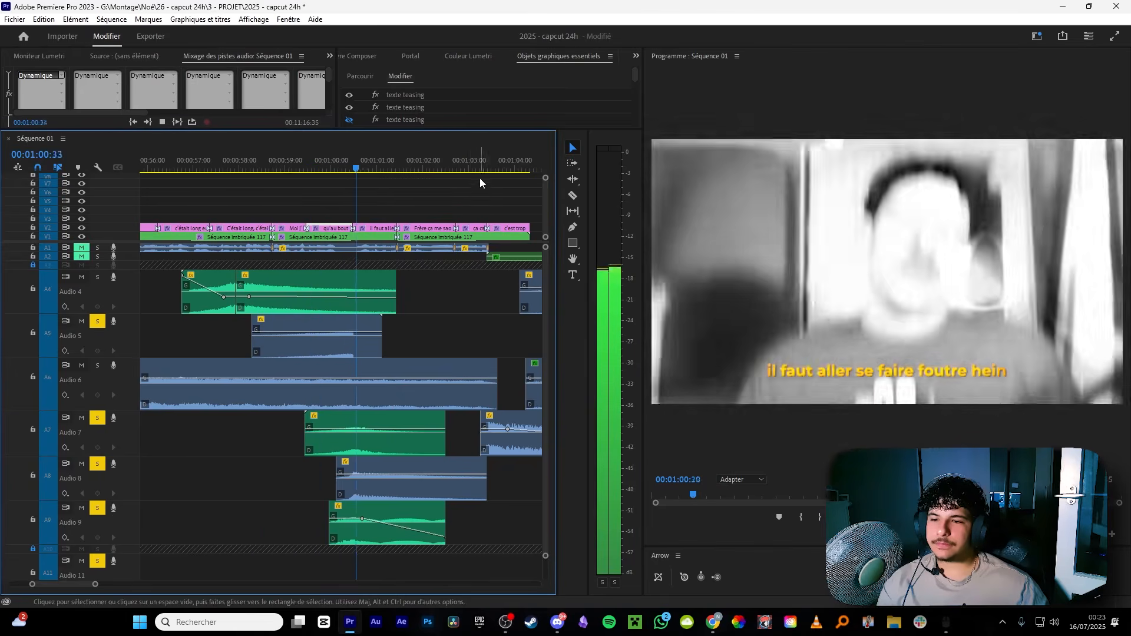
pyautogui.scroll(-3, 434, 269)
pyautogui.press('space')
# Play the lead-in to the black screen with Audio 4 through Audio 9 soloed, stopping at 00:01:03:38.
pyautogui.click(98, 320)
pyautogui.press('space')
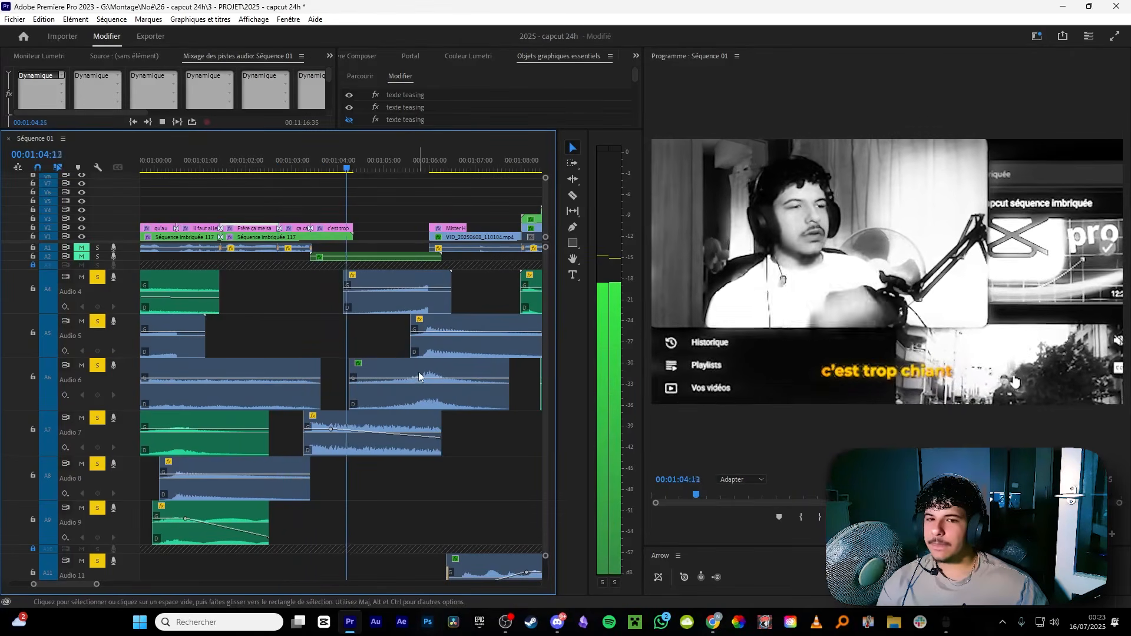
pyautogui.click(278, 169)
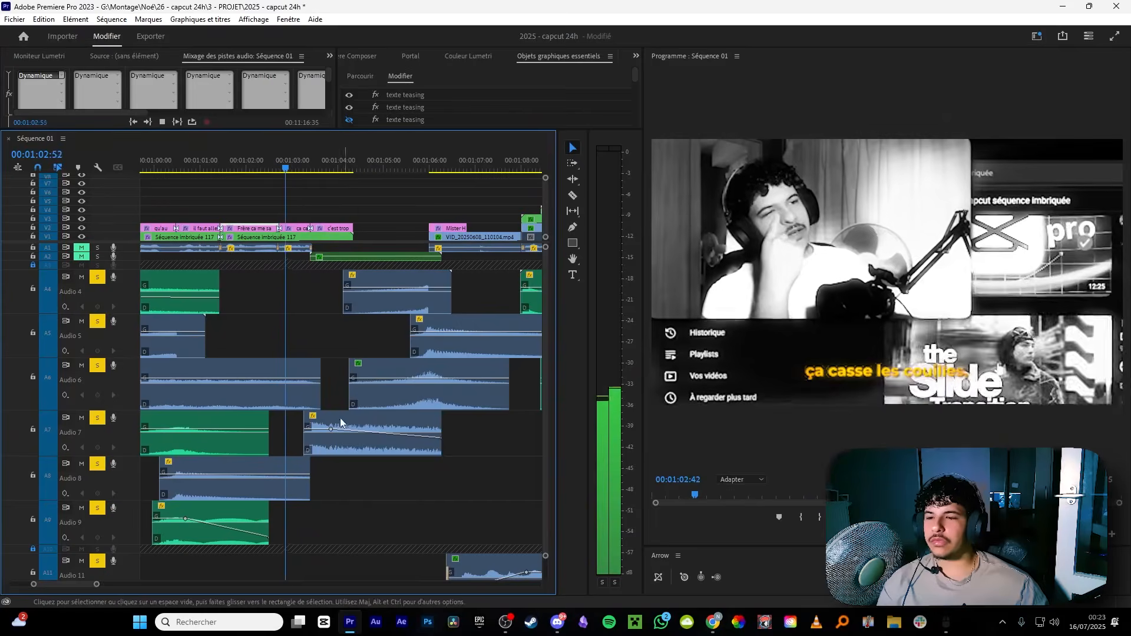
pyautogui.press('space')
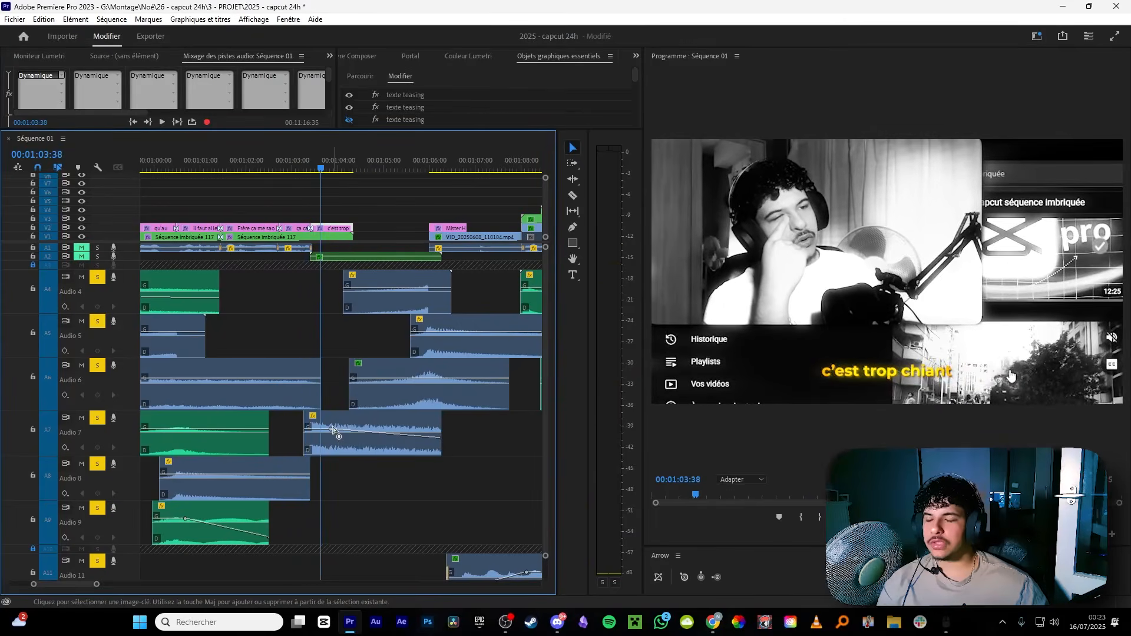
# Unmute Audio 1 and 2, solo Audio 2 with the effect tracks, and play its green clip from 00:01:02:44.
pyautogui.click(96, 248)
pyautogui.moveTo(309, 170); pyautogui.dragTo(279, 170)
pyautogui.click(335, 254)
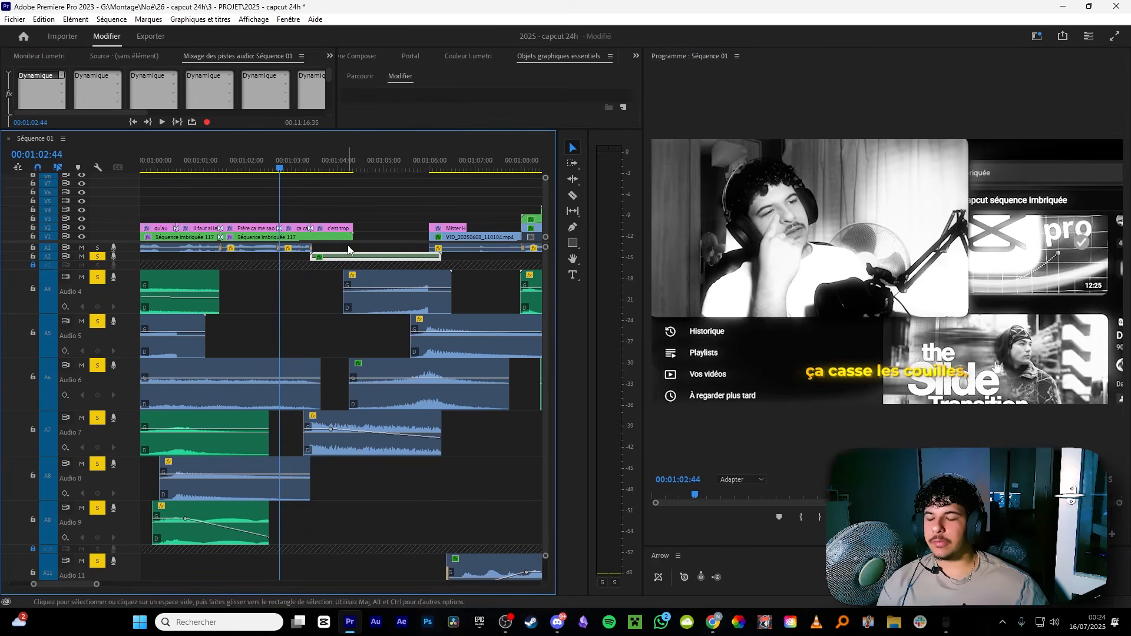
pyautogui.press('space')
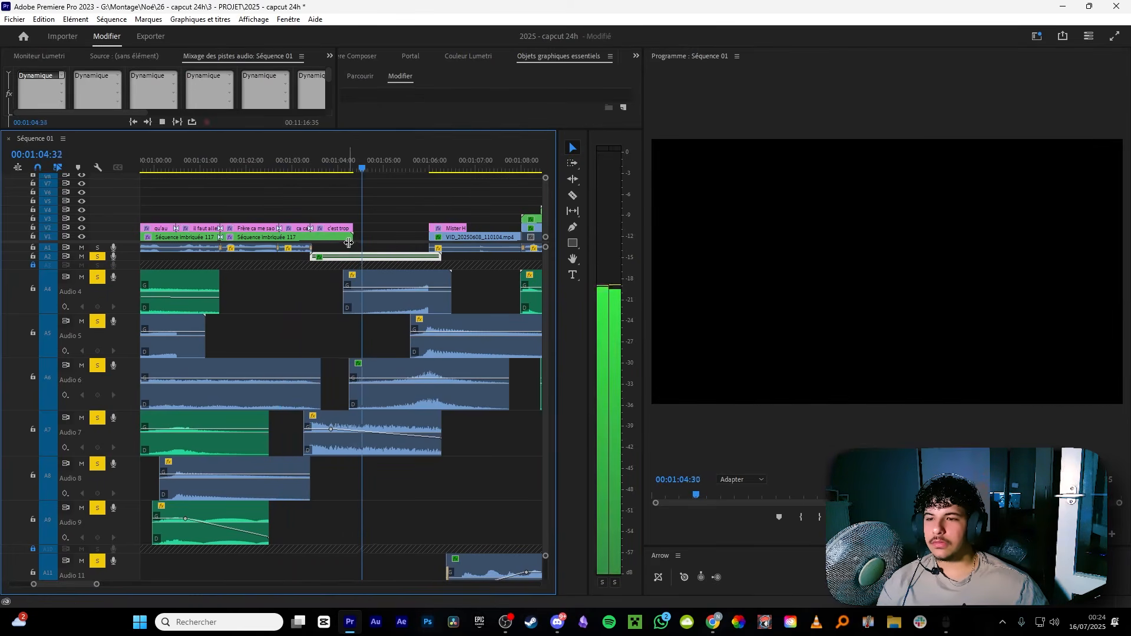
pyautogui.scroll(-3, 381, 496)
pyautogui.scroll(3, 343, 302)
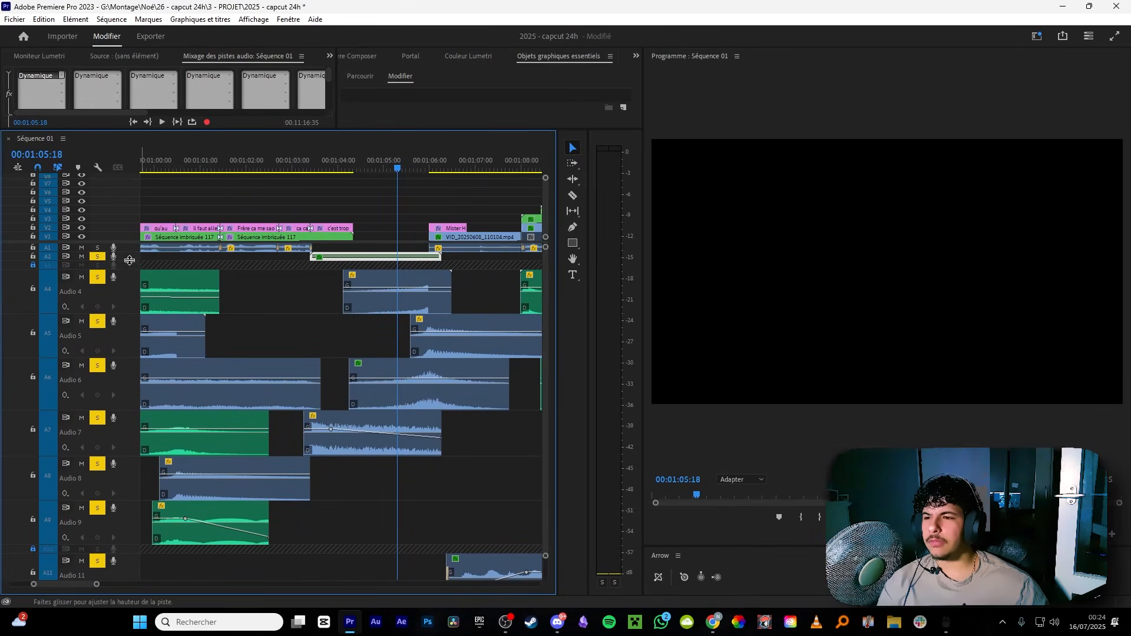
# Enlarge Audio 2 to examine the green clip's waveform and volume line, and shrink the track back to its thin height.
pyautogui.moveTo(129, 260); pyautogui.dragTo(132, 328)
pyautogui.moveTo(339, 277)
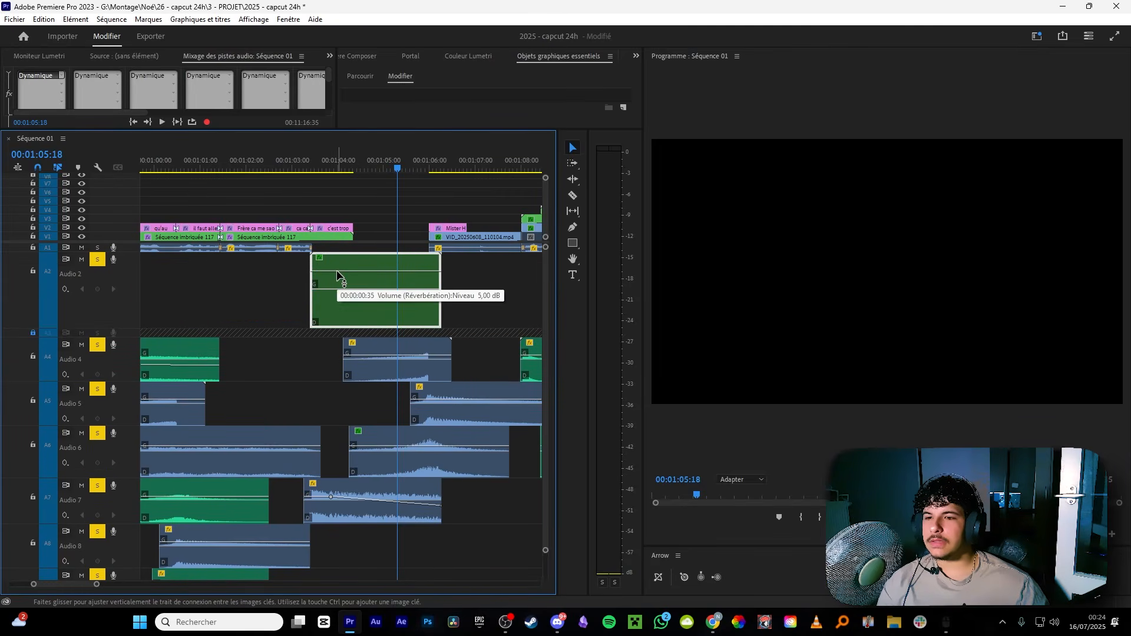
pyautogui.moveTo(132, 328); pyautogui.dragTo(166, 257)
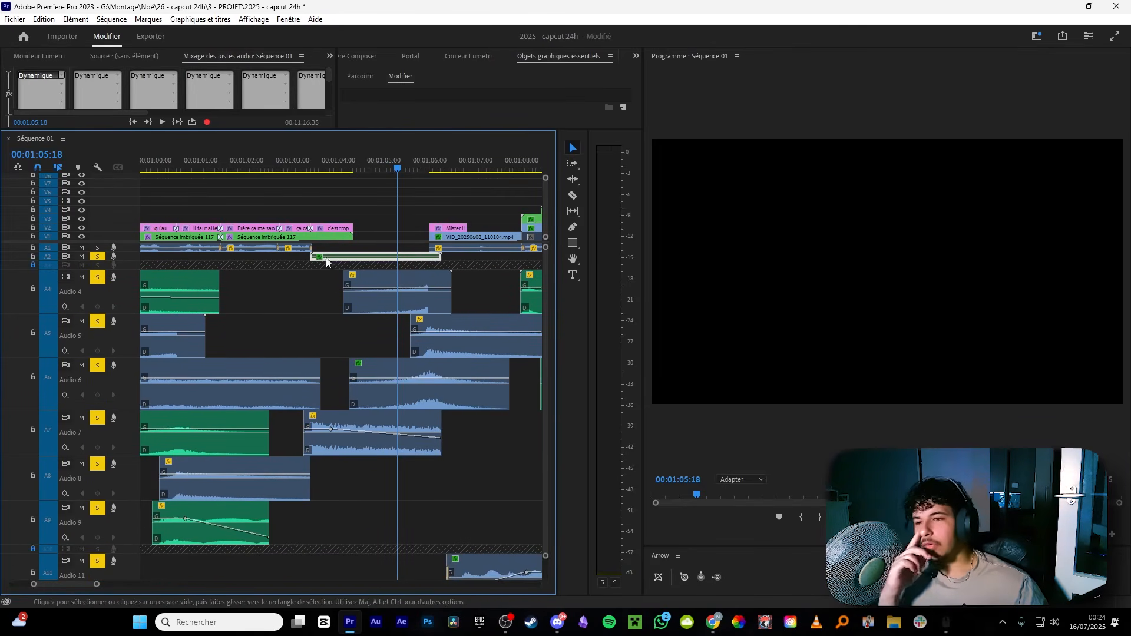
# Point out the cut to black at 00:01:04:21 and place the playhead at 00:01:03:27, where the green Audio 2 clip starts.
pyautogui.click(355, 156)
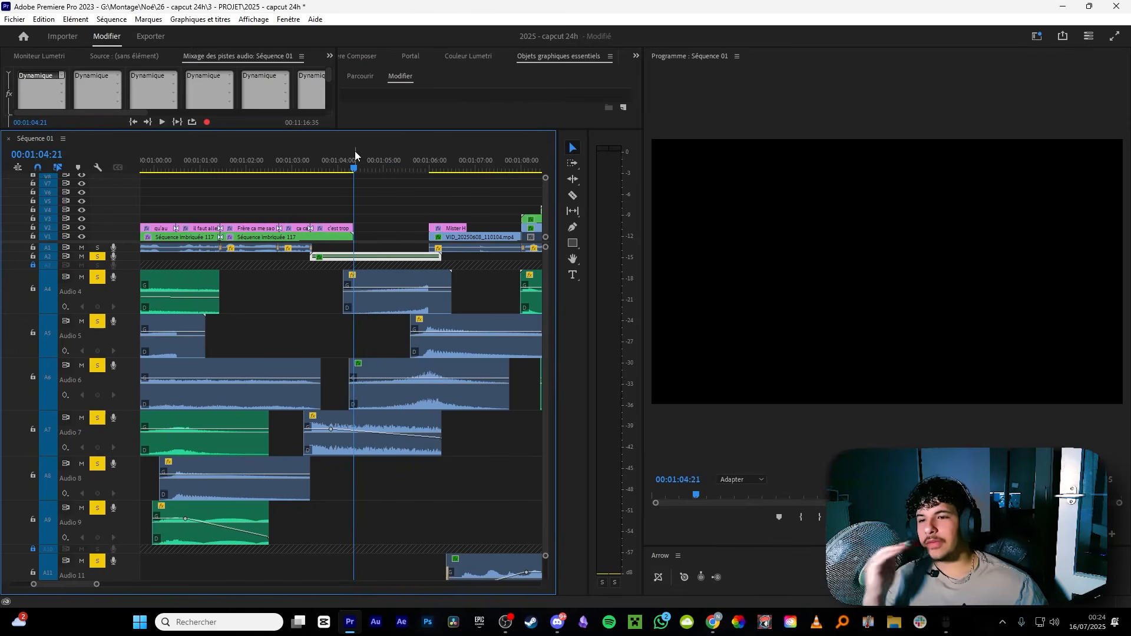
pyautogui.scroll(1, 401, 200)
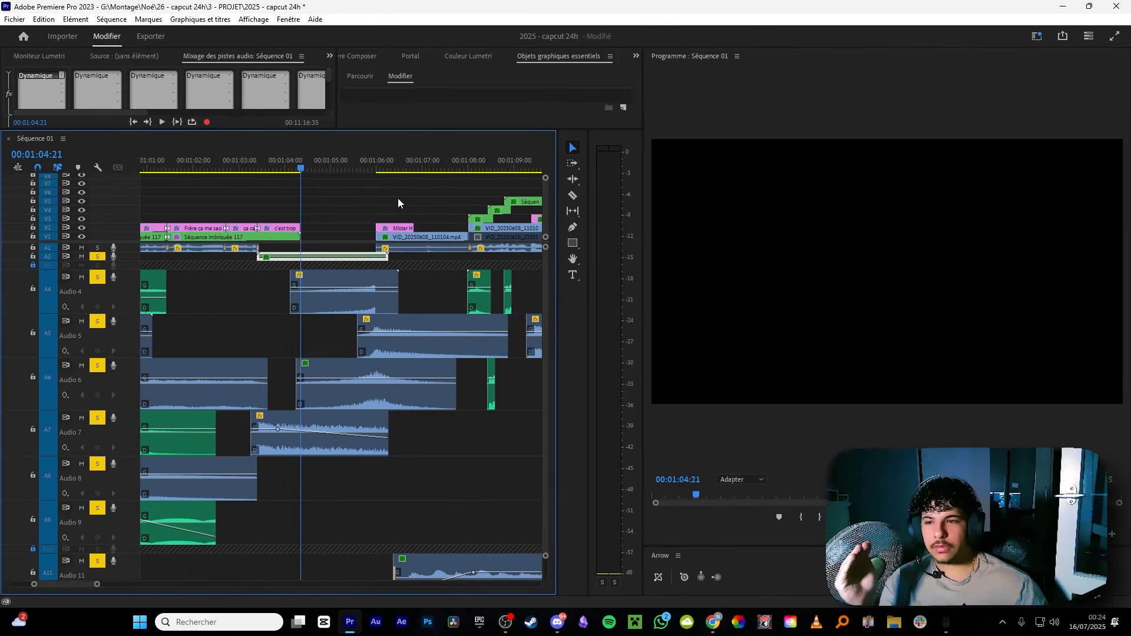
pyautogui.moveTo(382, 172); pyautogui.dragTo(337, 175)
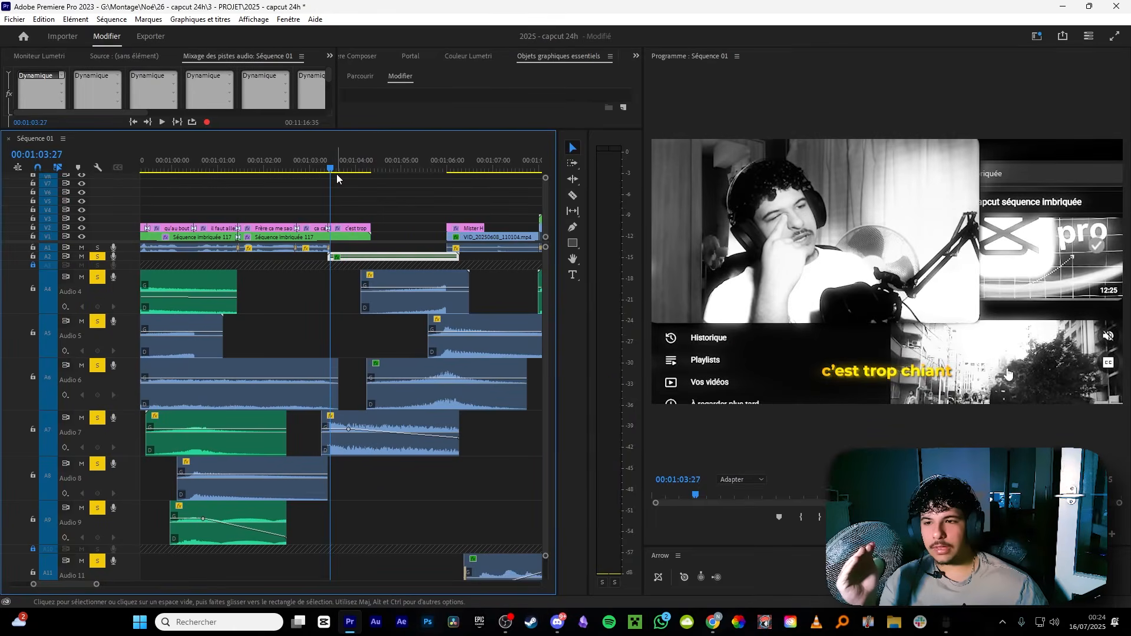
pyautogui.scroll(-1, 374, 300)
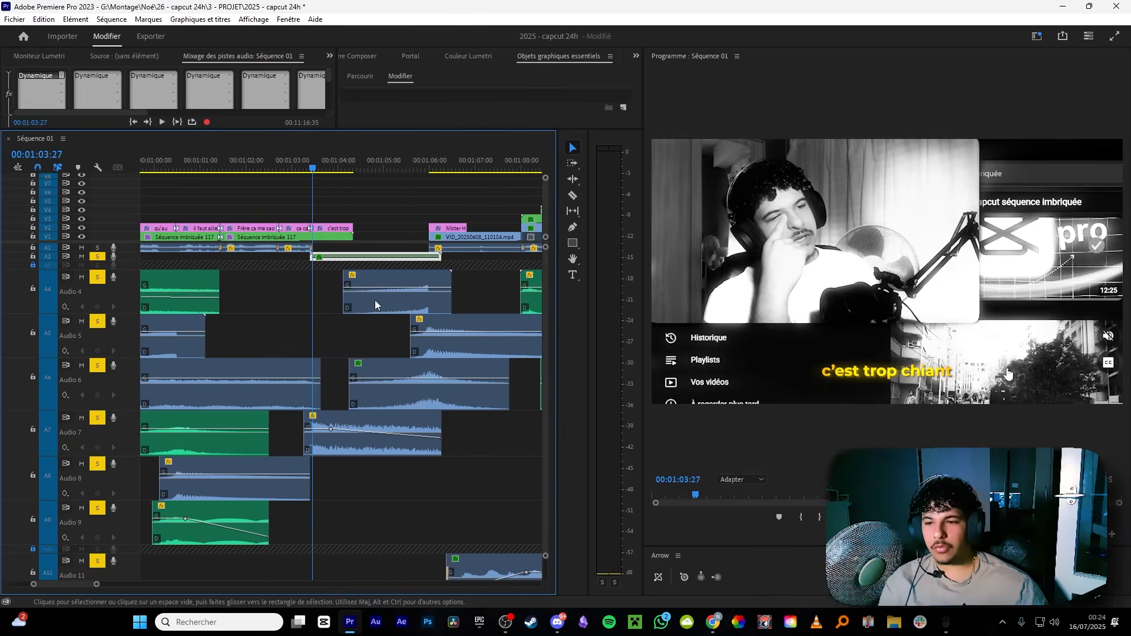
# Remove the solo from every effect and music track except Audio 2 and play the lead-in to its green clip.
pyautogui.scroll(-2, 383, 429)
pyautogui.scroll(-1, 383, 435)
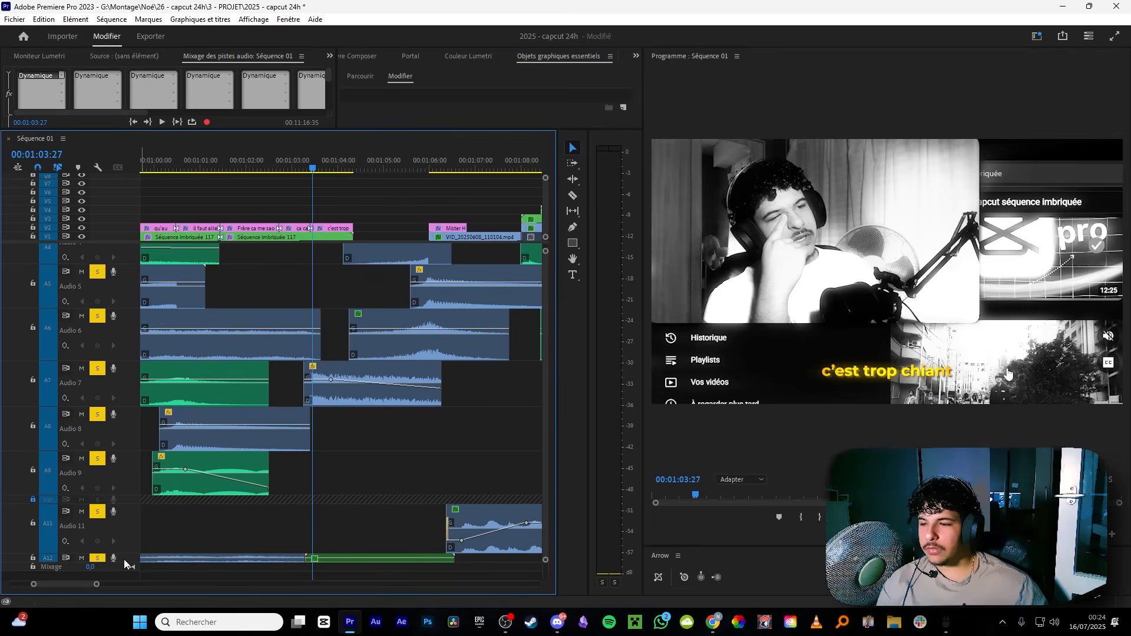
pyautogui.click(97, 369)
pyautogui.scroll(2, 103, 366)
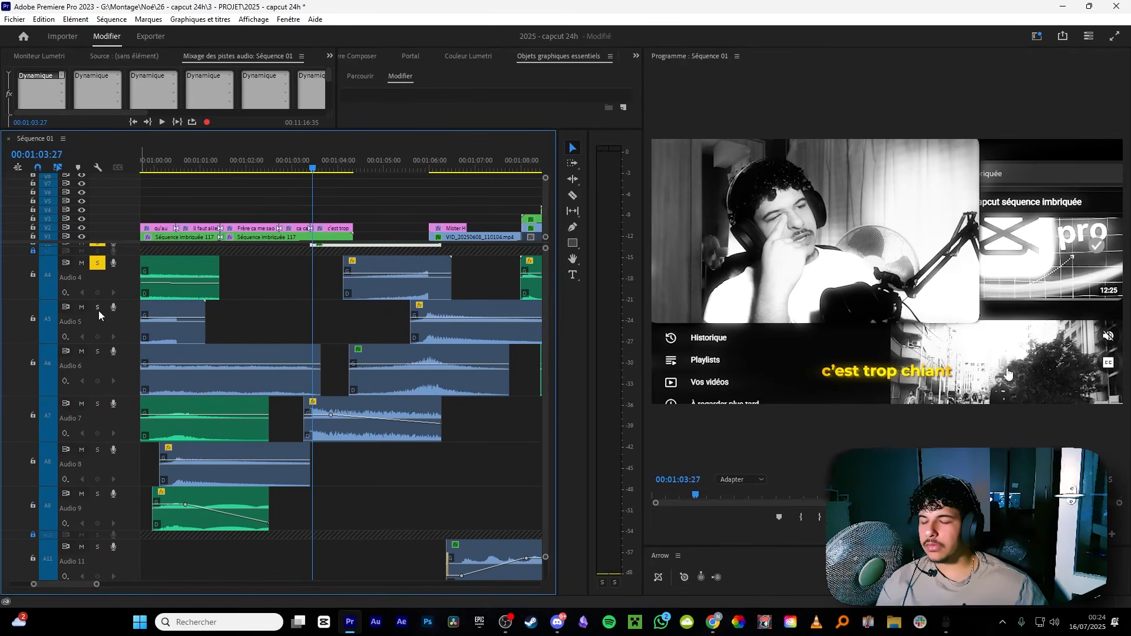
pyautogui.scroll(1, 99, 313)
pyautogui.click(99, 278)
pyautogui.moveTo(303, 168); pyautogui.dragTo(277, 169)
pyautogui.press('space')
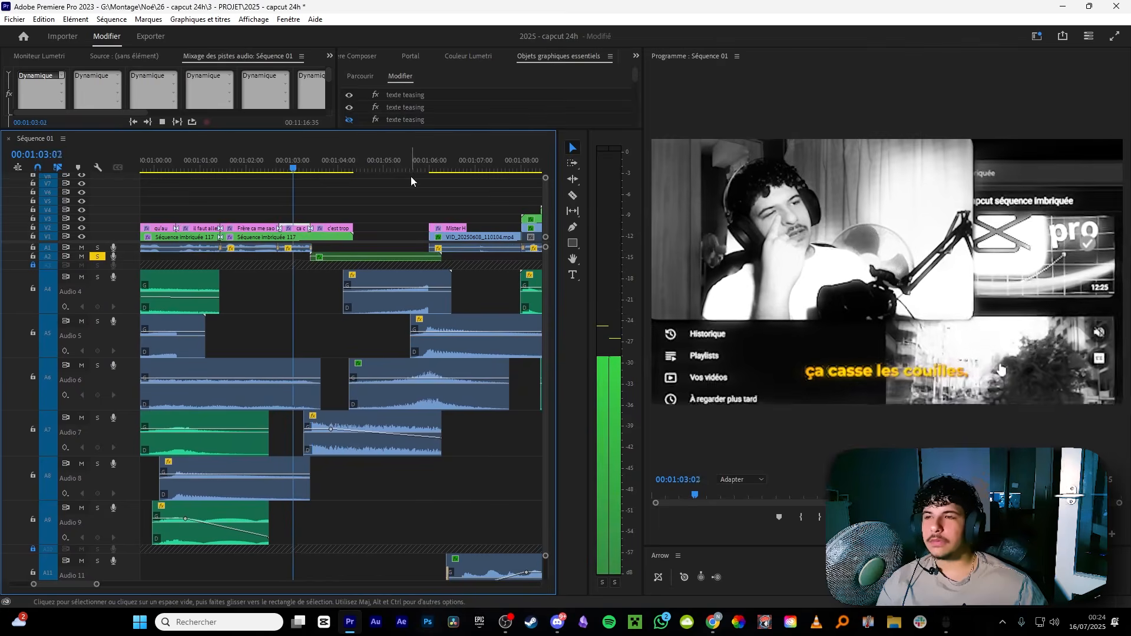
# Replay the passage without the Audio 2 solo and briefly toggle the solo on the Audio 12 track.
pyautogui.moveTo(394, 170); pyautogui.dragTo(287, 165)
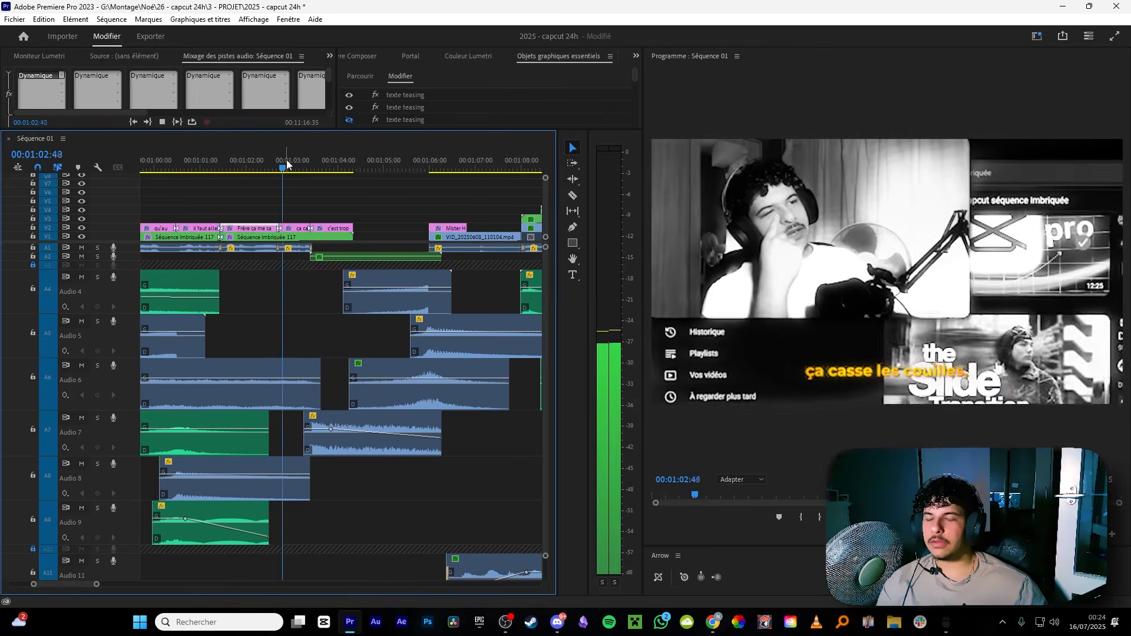
pyautogui.moveTo(311, 163); pyautogui.dragTo(175, 206)
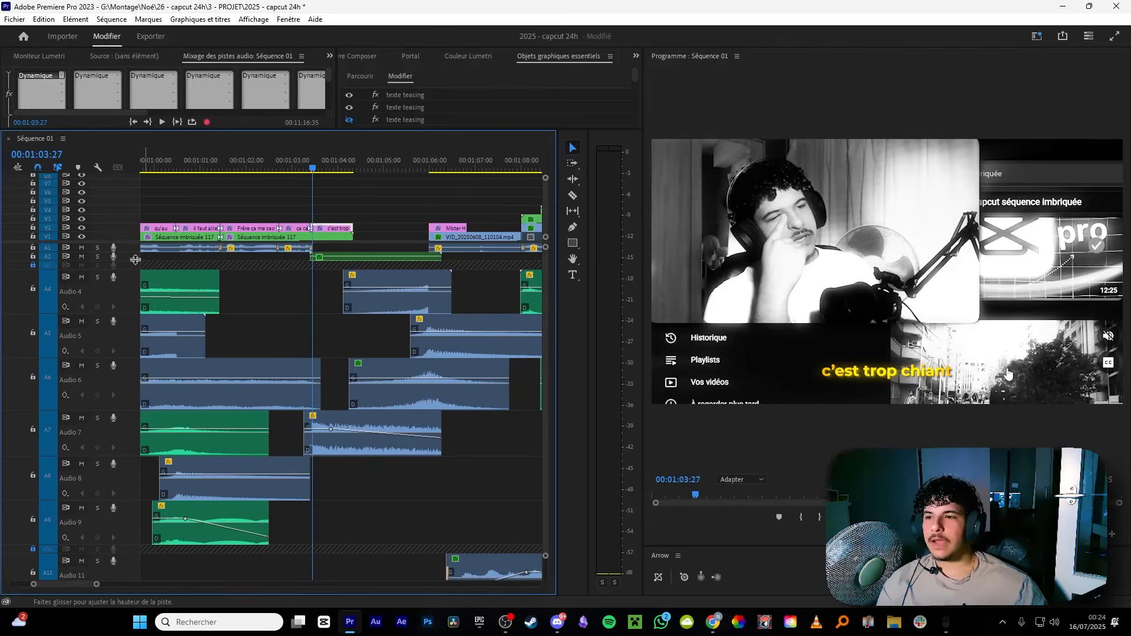
pyautogui.scroll(-3, 106, 255)
pyautogui.press('space')
pyautogui.click(97, 563)
pyautogui.click(96, 563)
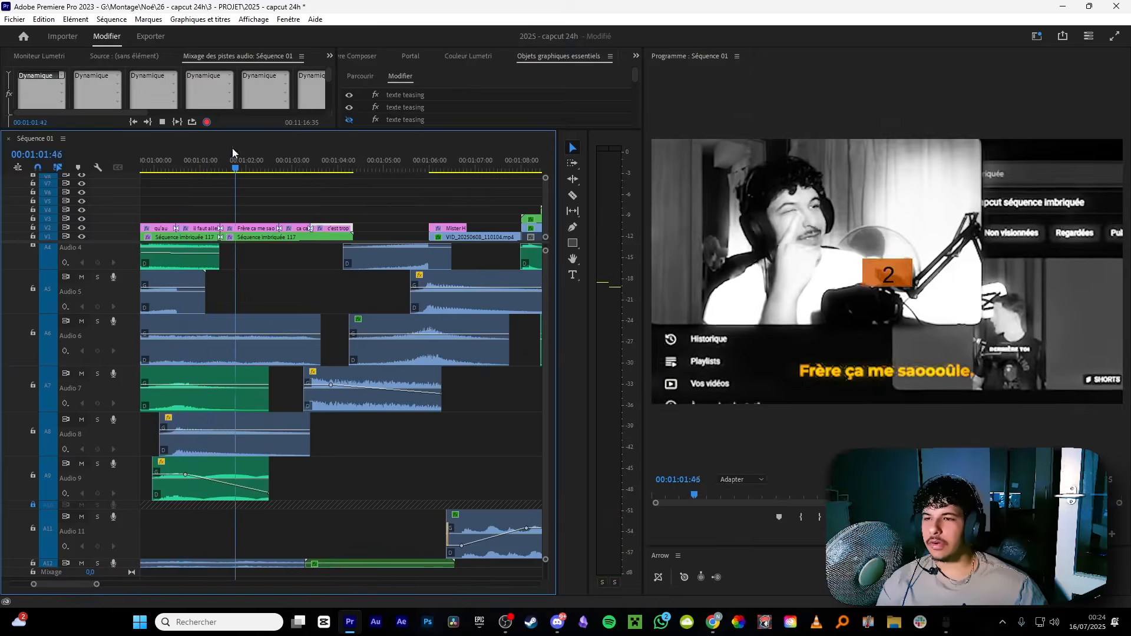
# Solo Audio 2 again, add Audio 7 to it, and play both layers through the black screen to about 00:01:06:00.
pyautogui.scroll(3, 400, 228)
pyautogui.press('space')
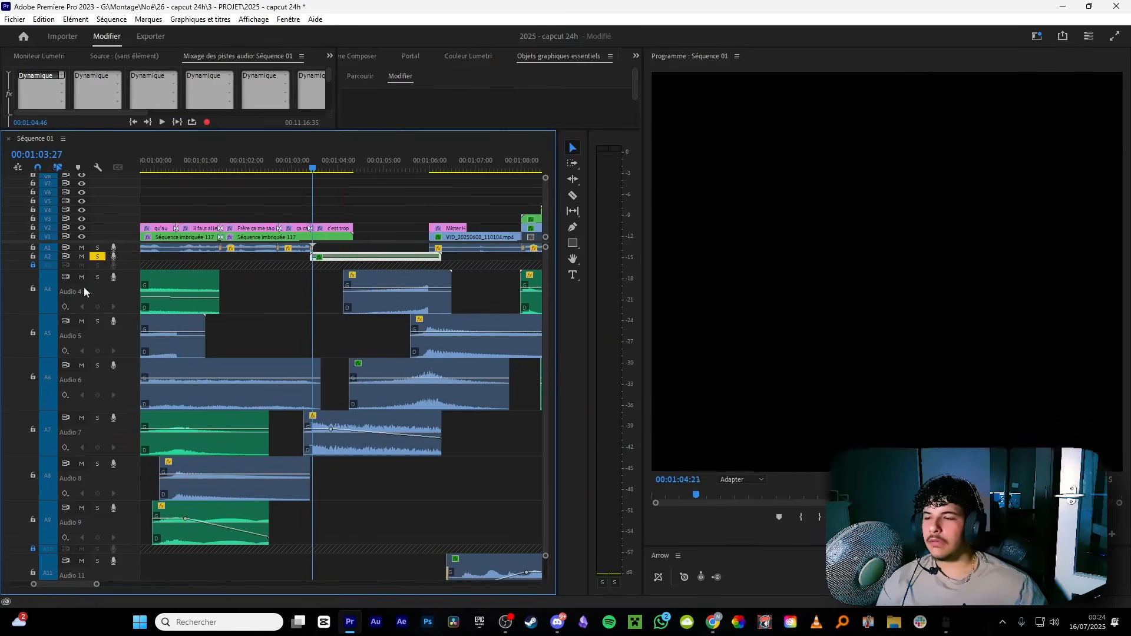
pyautogui.scroll(-3, 79, 498)
pyautogui.scroll(3, 97, 559)
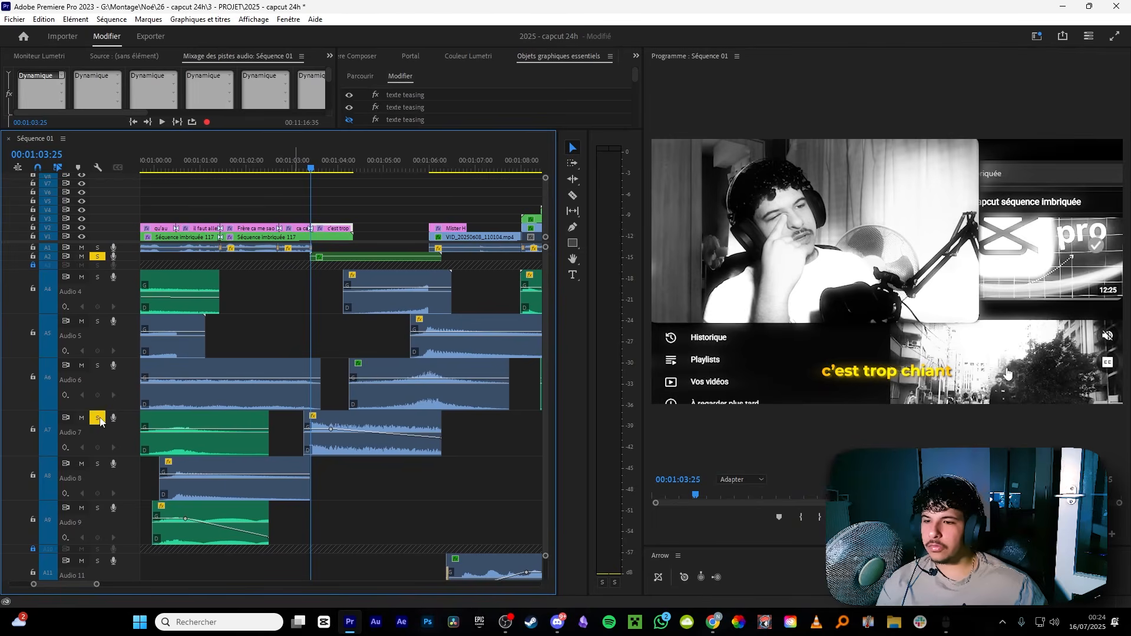
pyautogui.click(288, 168)
pyautogui.press('space')
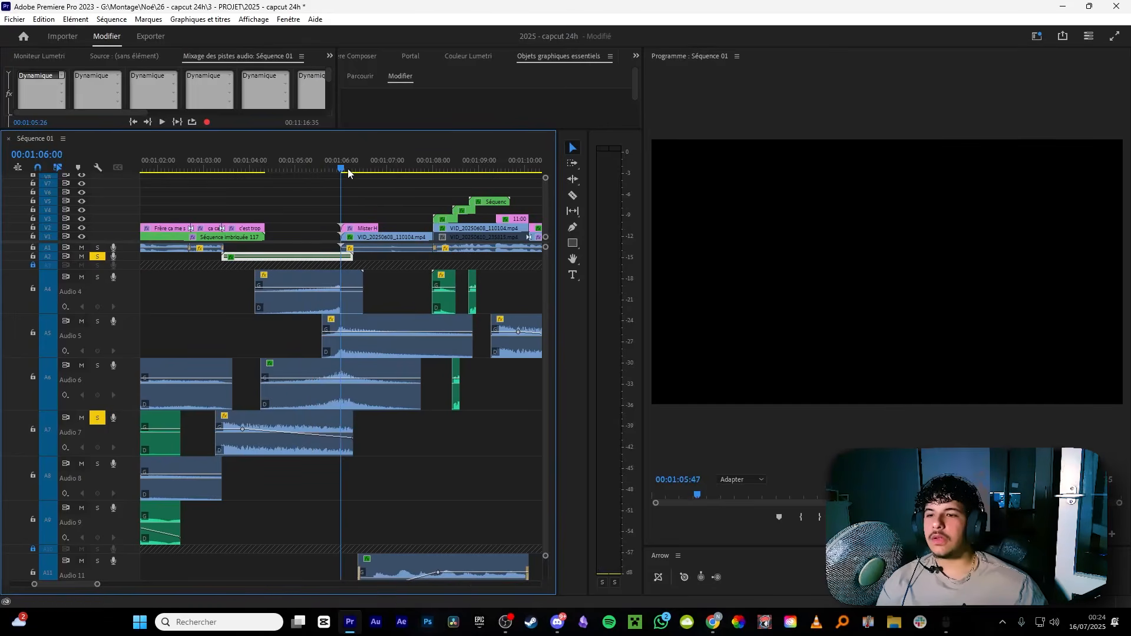
# Place the playhead at 00:01:06:00, where the Mister Horse Adjustment clip starts, and remove the solos from Audio 2 and Audio 7.
pyautogui.moveTo(393, 176); pyautogui.dragTo(342, 180)
pyautogui.scroll(3, 360, 219)
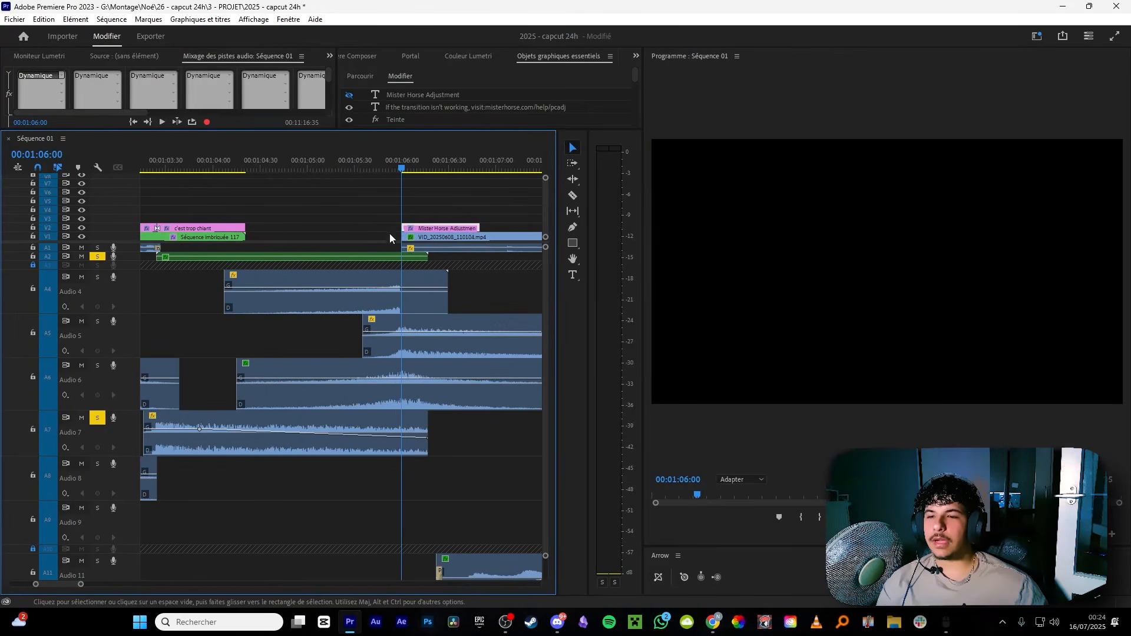
pyautogui.click(94, 420)
# Select the overlapping Audio 4, Audio 5 and Audio 6 clips around 00:01:06:00 to point out the transition's effect layers.
pyautogui.moveTo(538, 295); pyautogui.dragTo(406, 377)
pyautogui.scroll(-3, 462, 325)
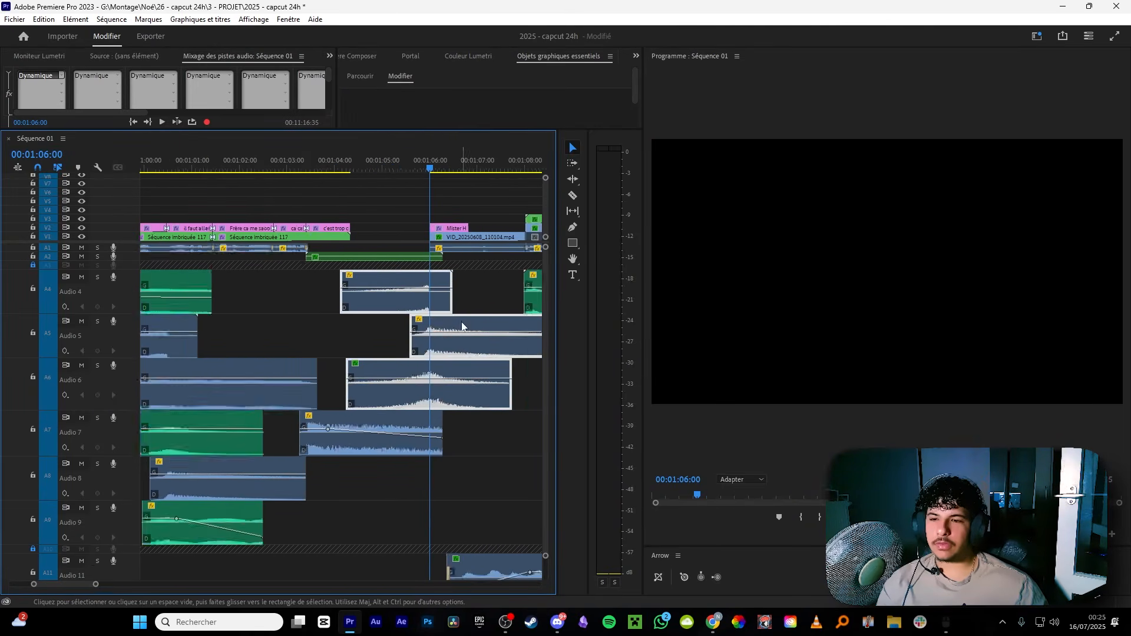
pyautogui.scroll(-3, 462, 326)
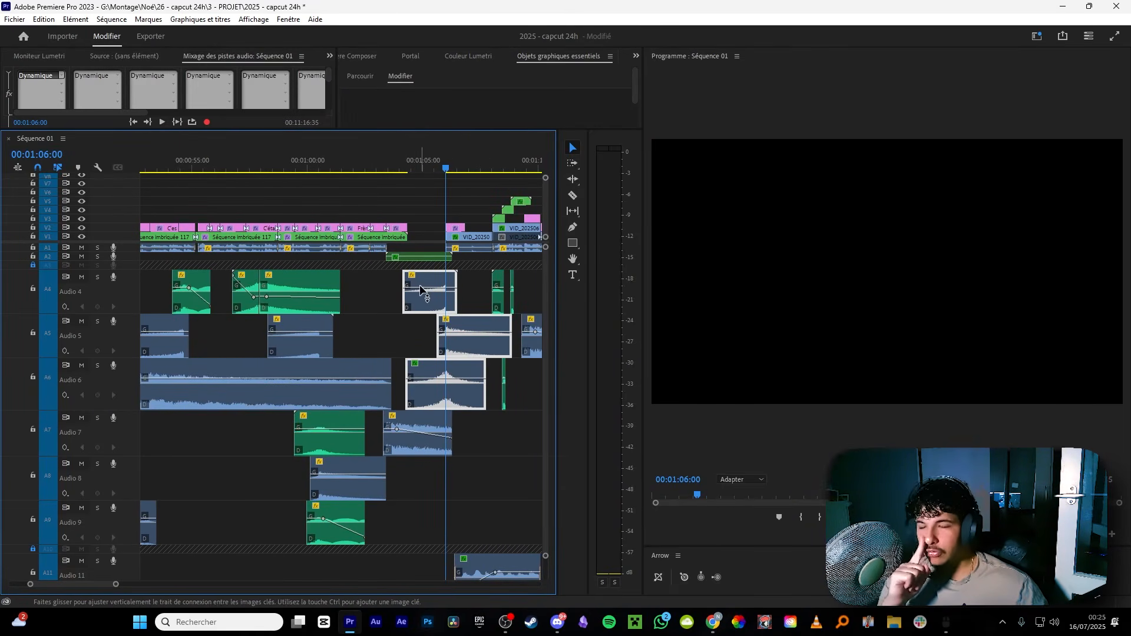
pyautogui.moveTo(388, 287); pyautogui.dragTo(446, 338)
# Move the playhead back to around 00:00:48:39, select the Audio 4 clip there, and play into the opening of Séquence imbriquée 117.
pyautogui.moveTo(436, 169); pyautogui.dragTo(277, 214)
pyautogui.scroll(2, 308, 307)
pyautogui.scroll(-1, 309, 304)
pyautogui.moveTo(352, 195); pyautogui.dragTo(199, 266)
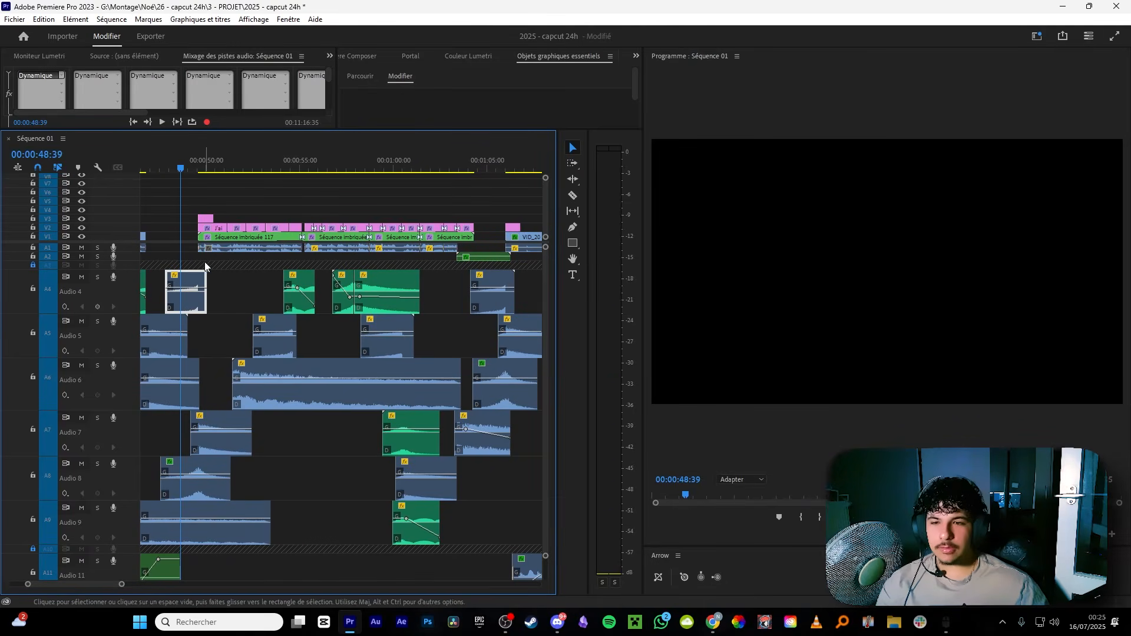
pyautogui.moveTo(181, 169); pyautogui.dragTo(190, 230)
pyautogui.press('space')
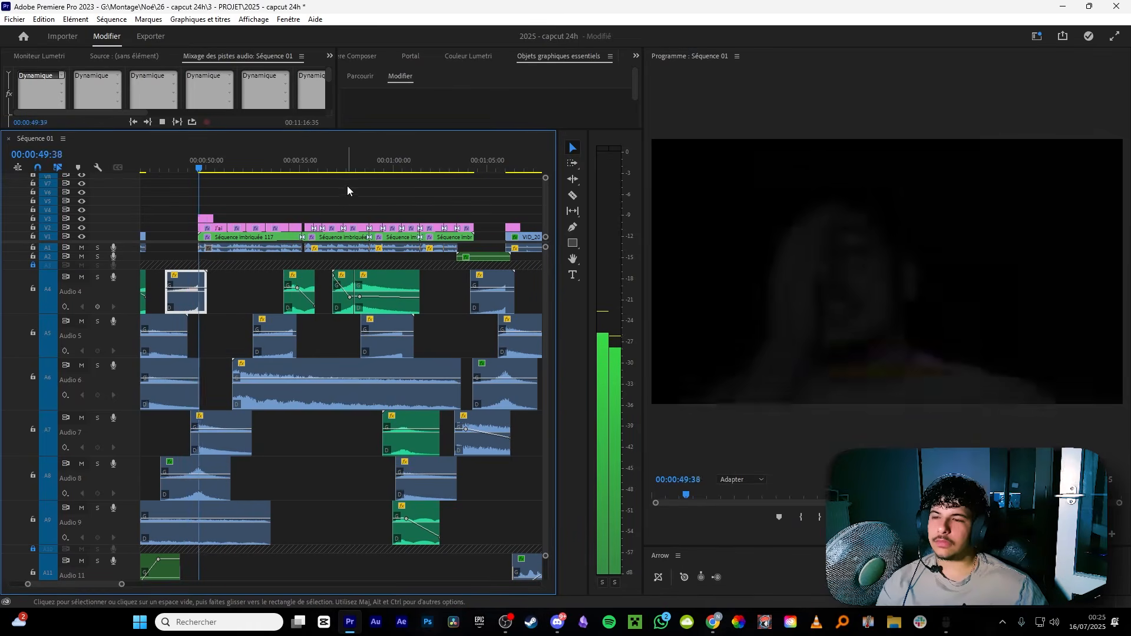
# Place the playhead at 00:00:48:01 and play the full mix through the black screen to about 00:01:06:08.
pyautogui.moveTo(210, 171); pyautogui.dragTo(169, 206)
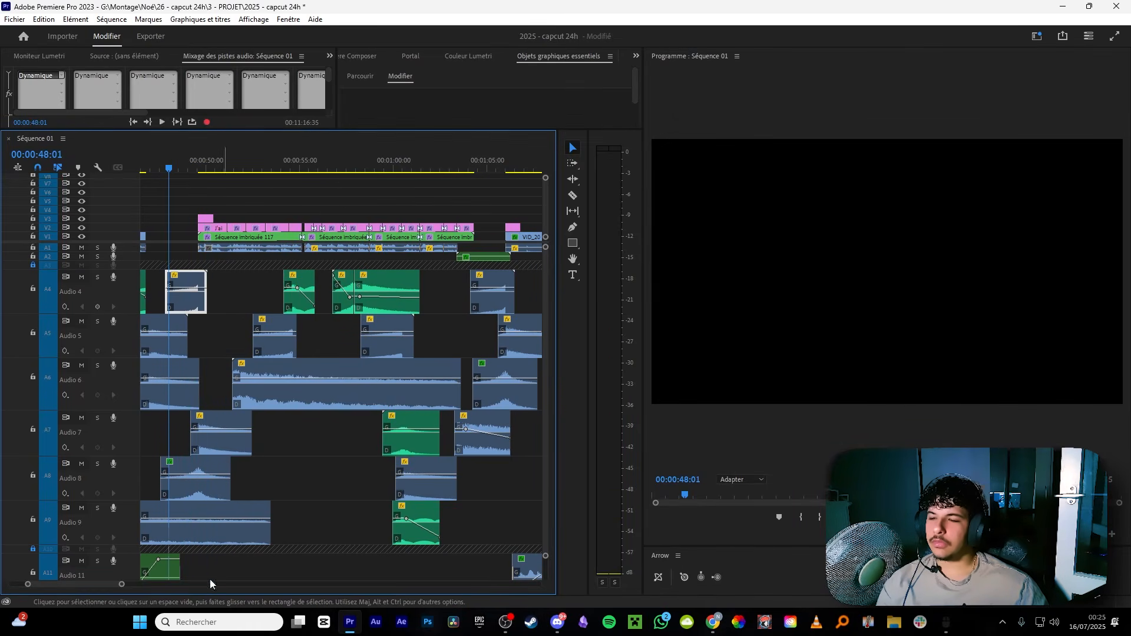
pyautogui.scroll(-1, 111, 568)
pyautogui.scroll(-2, 111, 561)
pyautogui.scroll(2, 359, 239)
pyautogui.press('space')
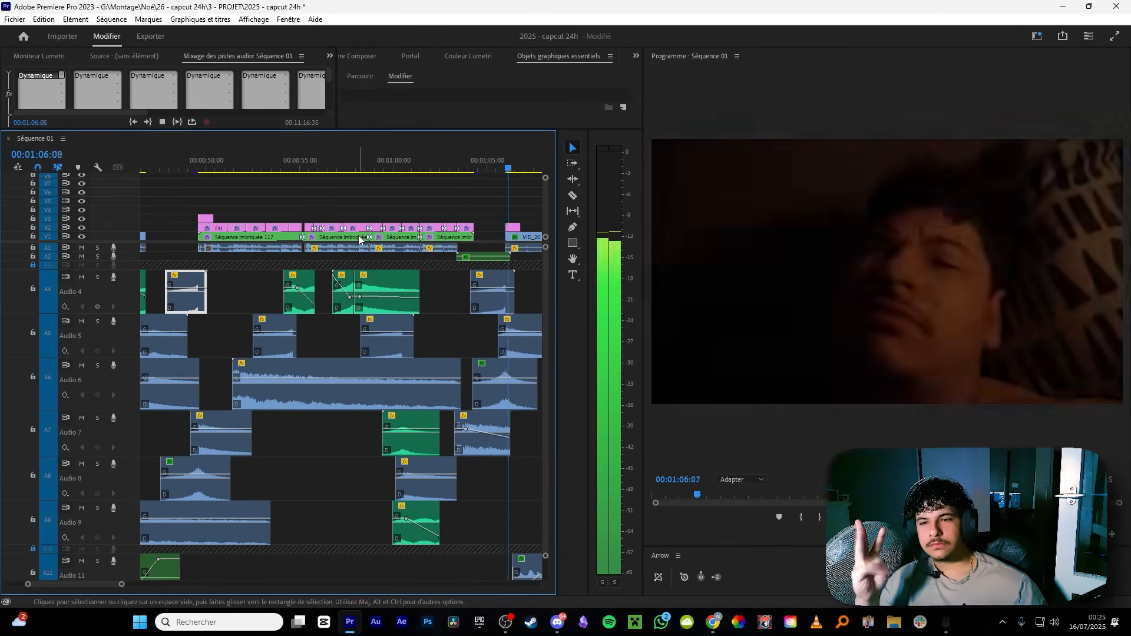
pyautogui.press('space')
# Place the playhead at 00:01:05:03 in the black screen and point out the surrounding sound layers, selecting the empty Audio 7 gap.
pyautogui.scroll(-1, 499, 293)
pyautogui.moveTo(470, 170); pyautogui.dragTo(436, 171)
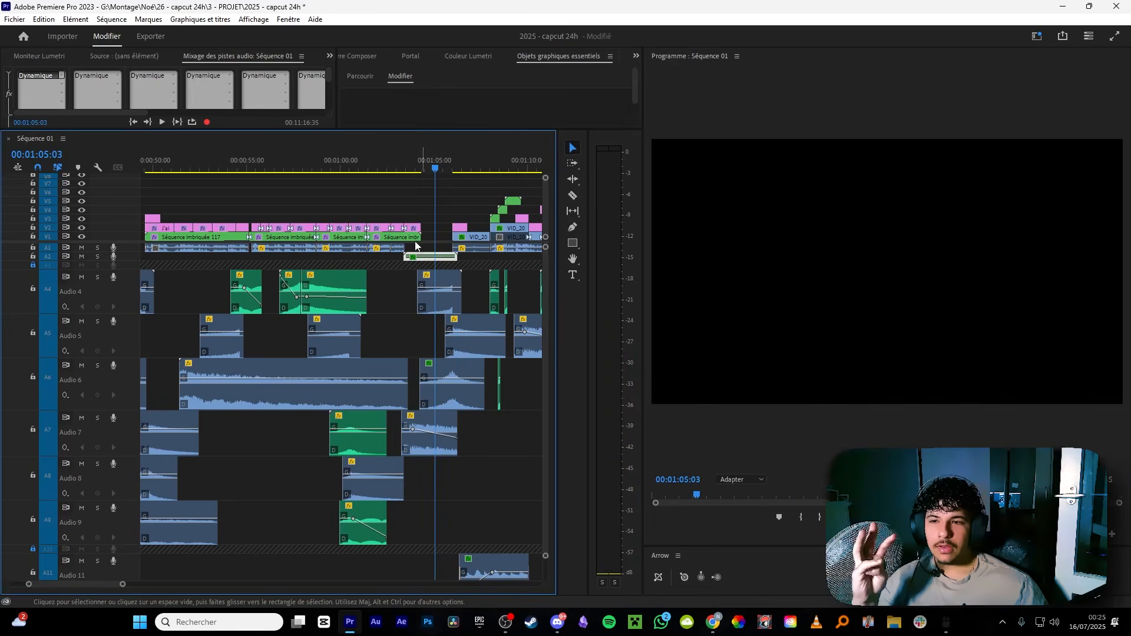
pyautogui.scroll(1, 428, 330)
pyautogui.scroll(-1, 416, 333)
pyautogui.moveTo(467, 475); pyautogui.dragTo(449, 291)
pyautogui.click(468, 431)
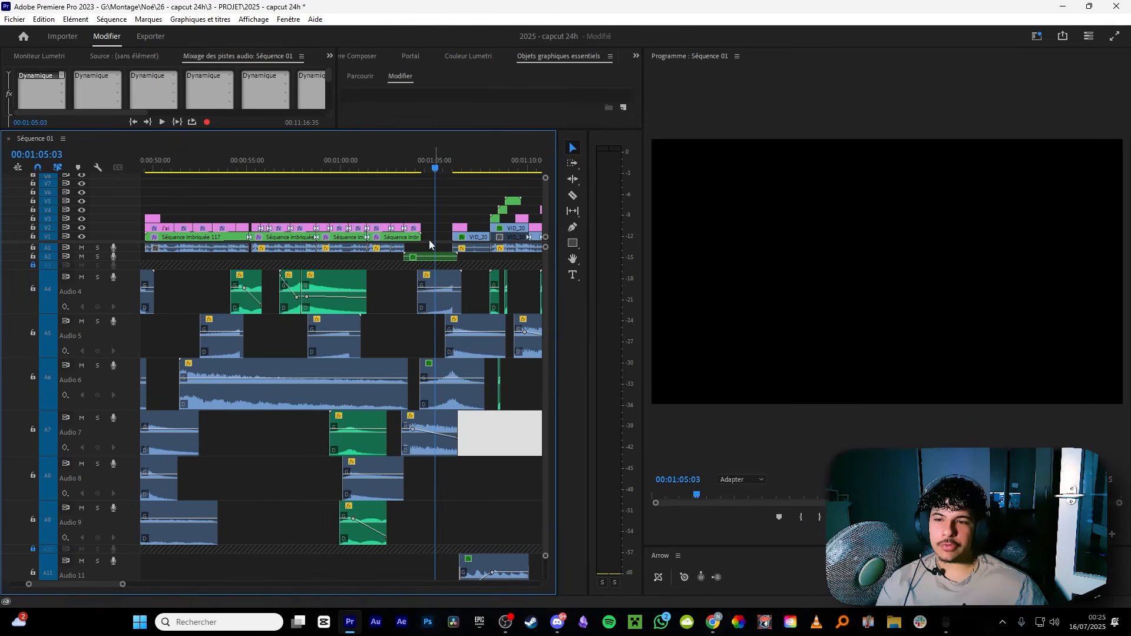
pyautogui.scroll(-4, 453, 292)
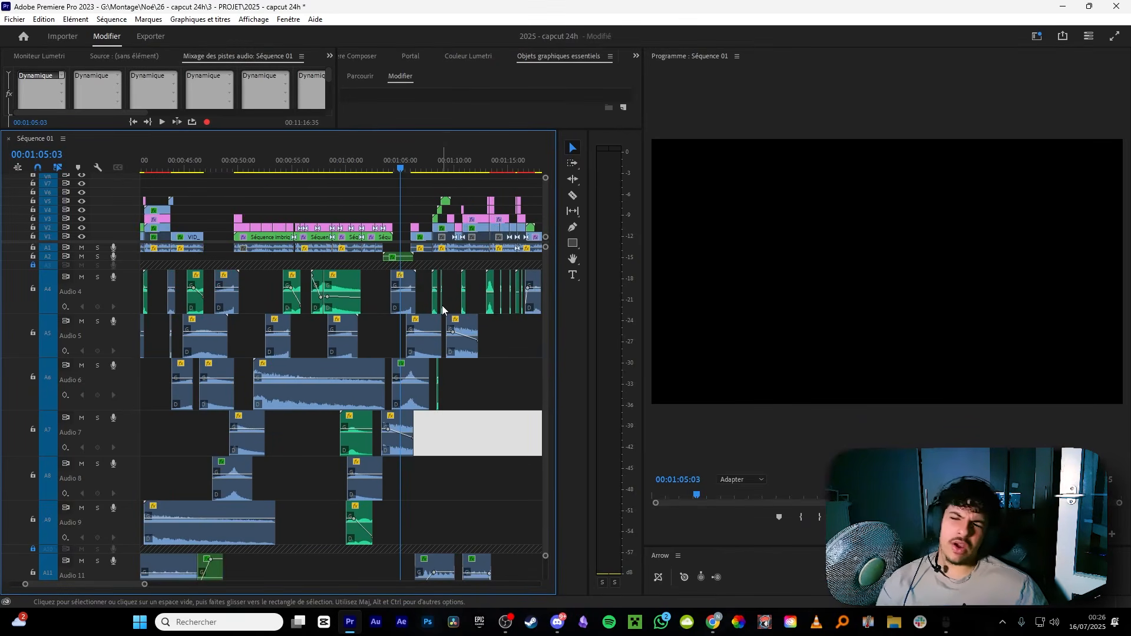
pyautogui.scroll(-4, 444, 309)
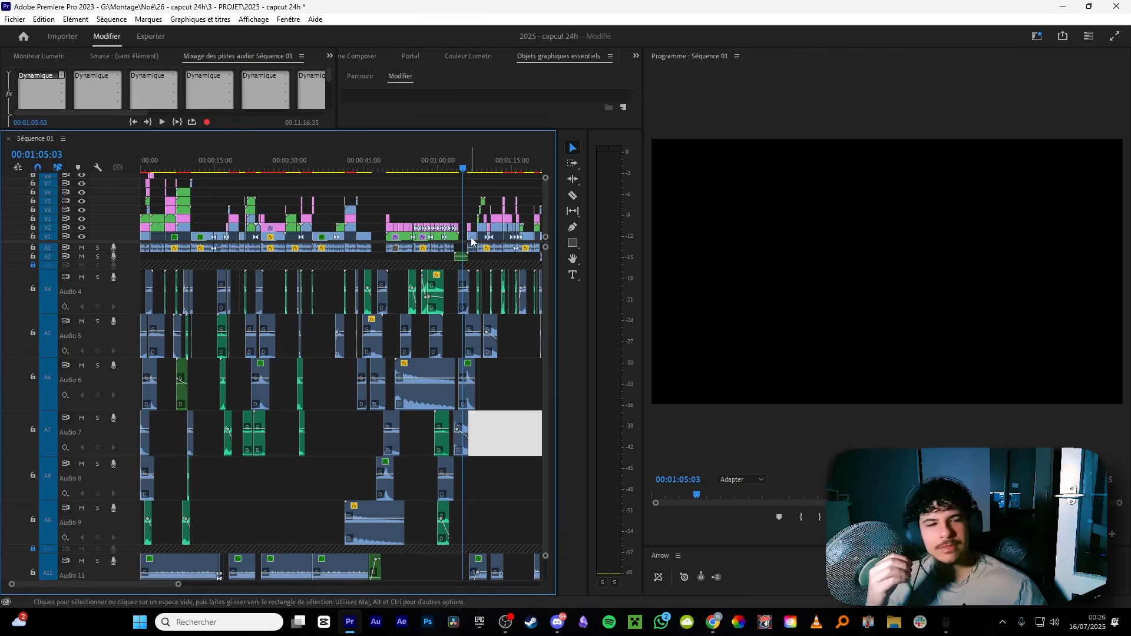
pyautogui.hotkey('alt', 'Tab')
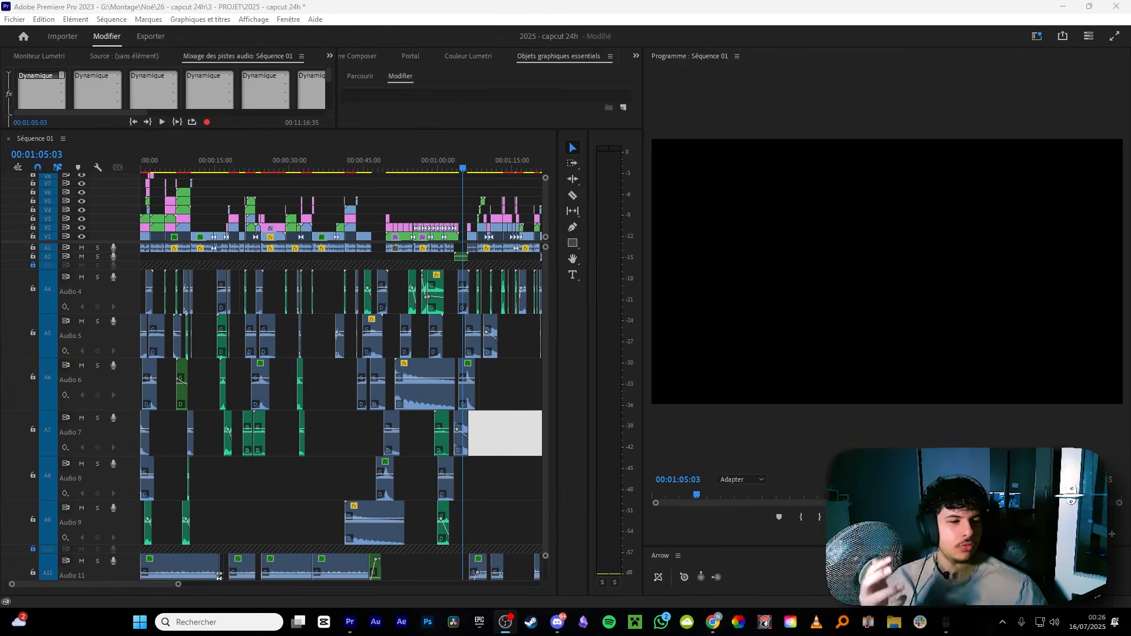